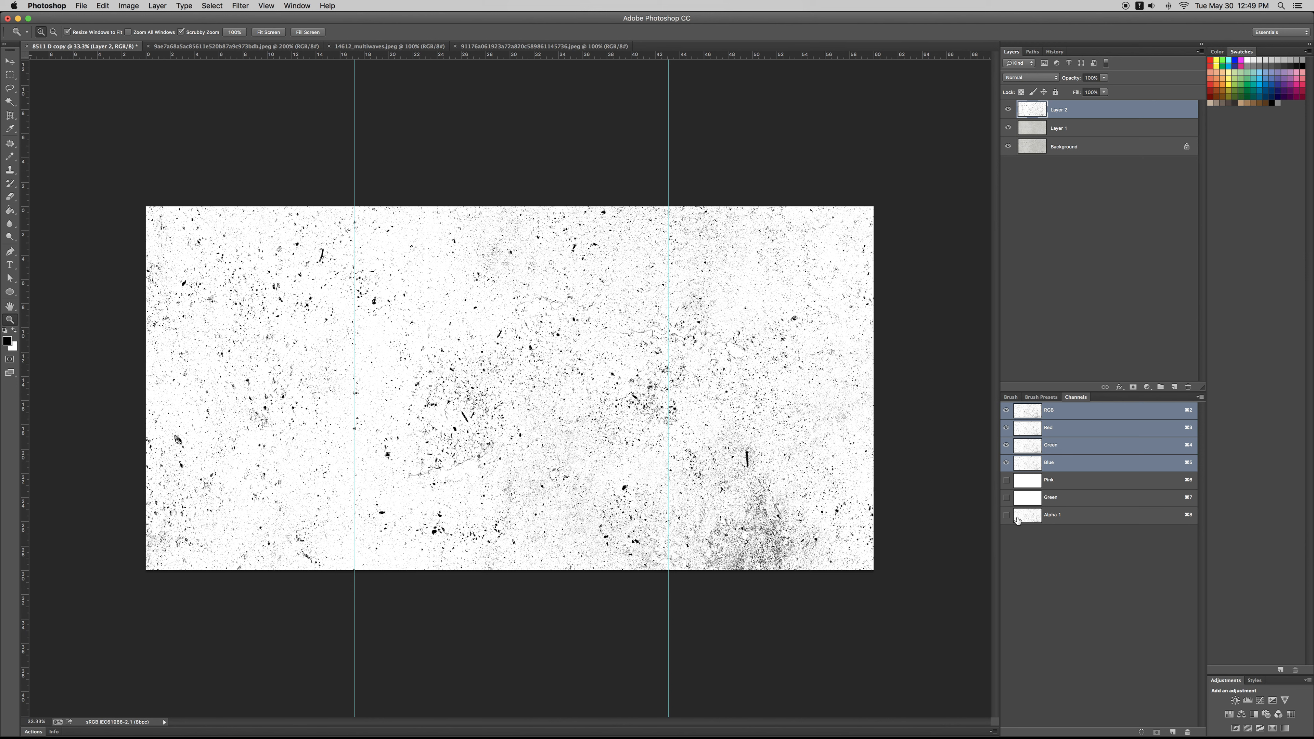
# Step: Check the speckled texture document's image size, leave it as is, and view its Alpha 1 channel
pyautogui.moveTo(580, 358); pyautogui.dragTo(515, 357)
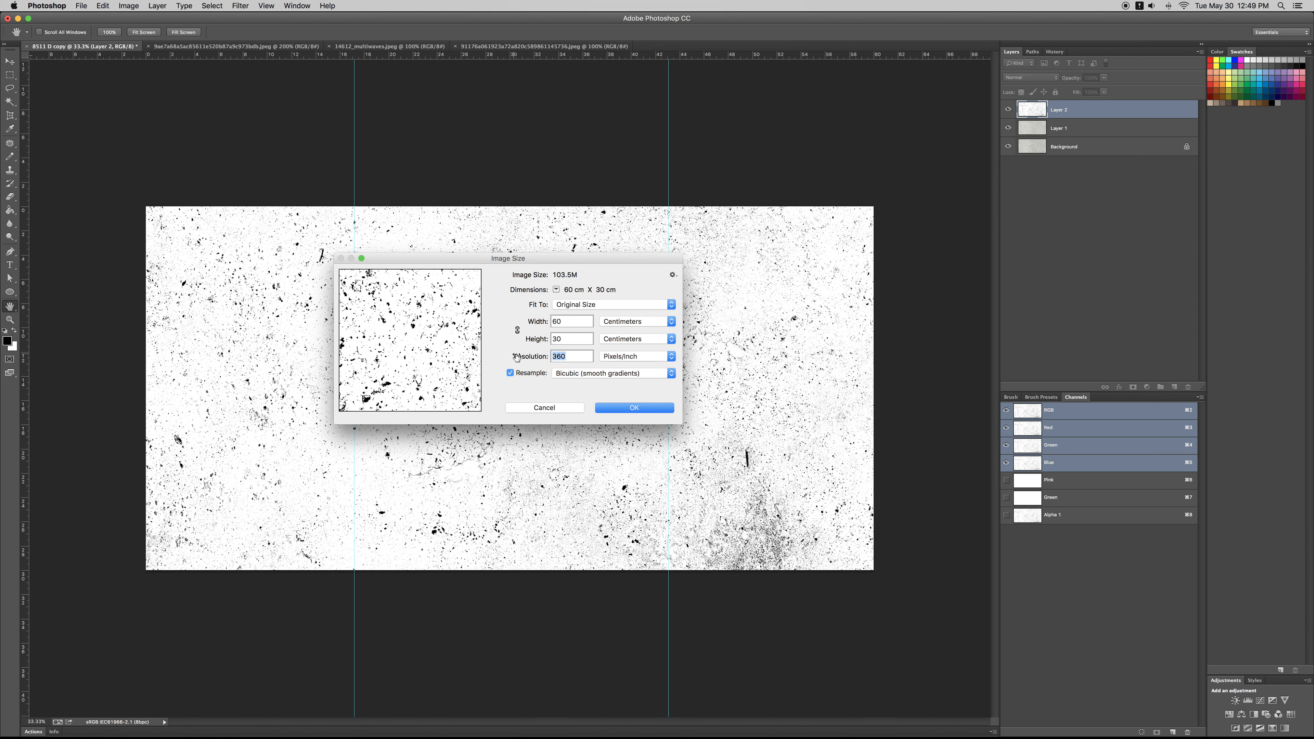
pyautogui.click(545, 408)
pyautogui.click(1079, 516)
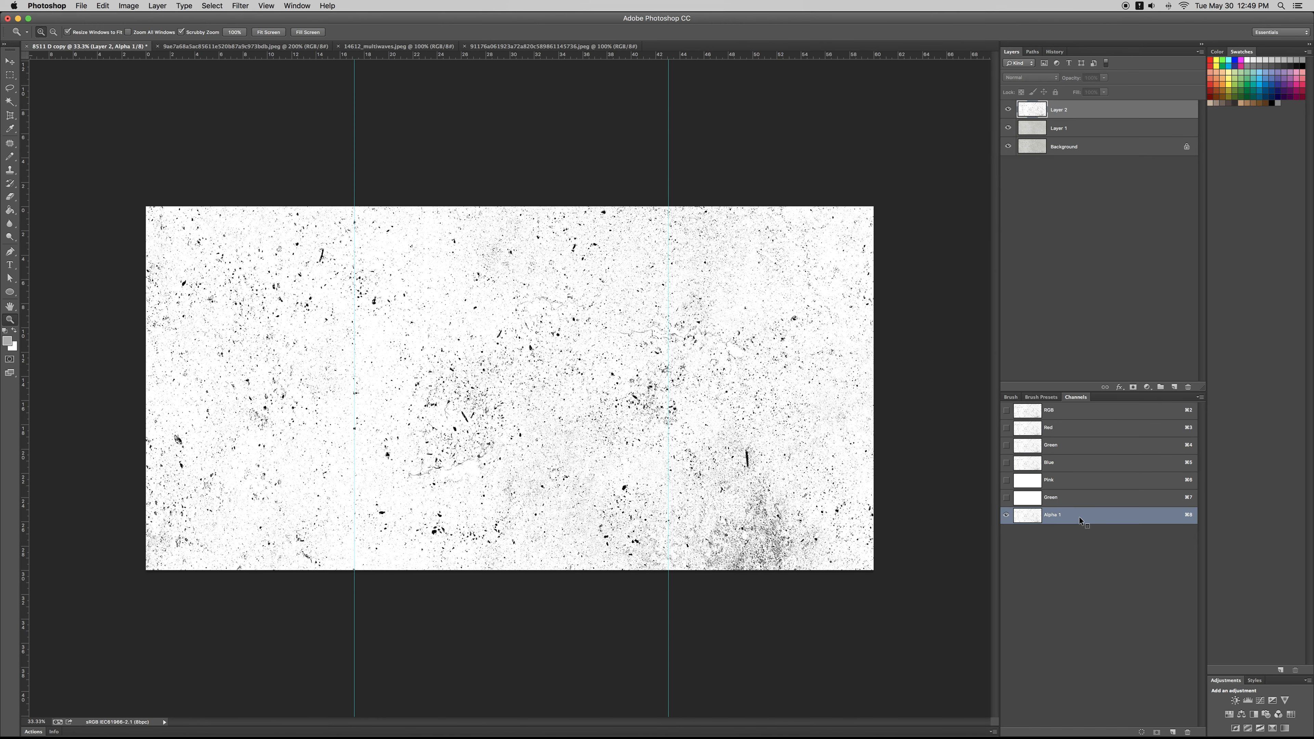
# Step: In the fan-pattern image, copy the artwork into a new alpha channel and invert it to dark lines on light
pyautogui.hotkey('ctrl', 'Tab')
pyautogui.press('super+0')
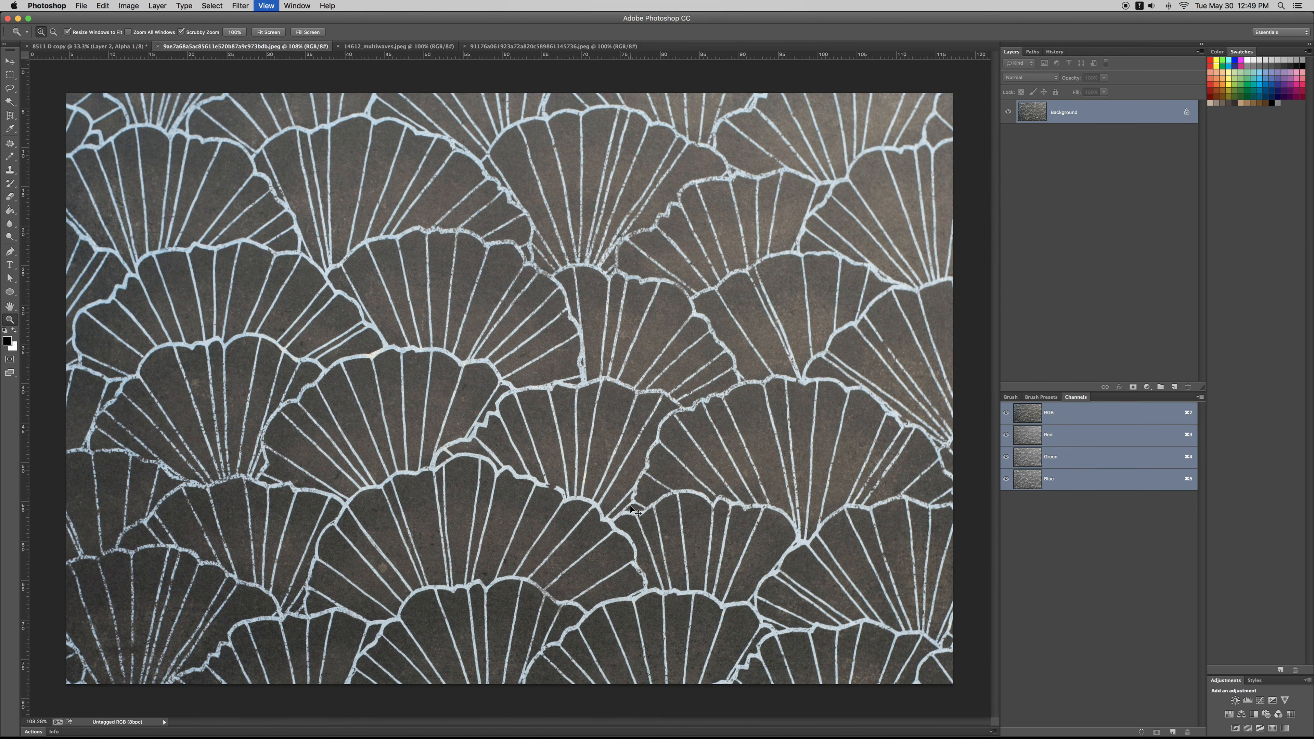
pyautogui.press('super+1')
pyautogui.click(1174, 732)
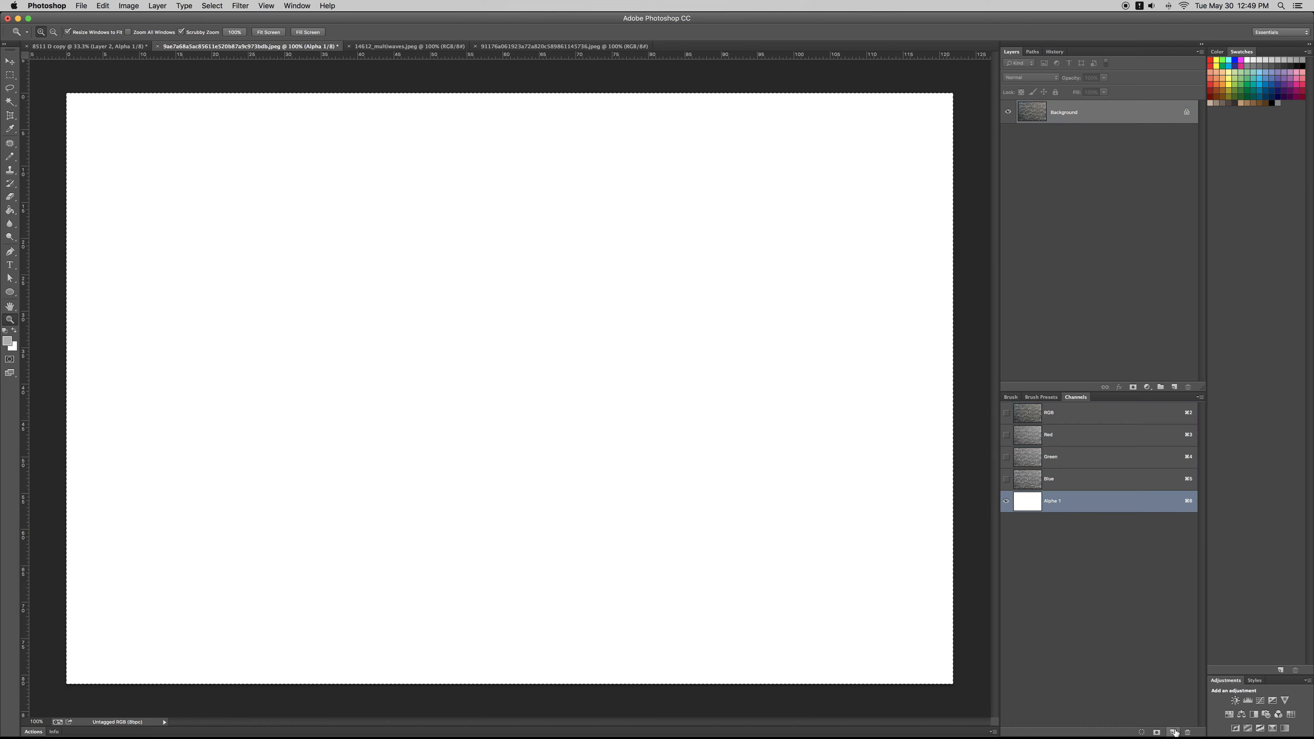
pyautogui.press('super+v')
pyautogui.keyDown('alt'); pyautogui.click(535, 414); pyautogui.keyUp('alt')
pyautogui.keyDown('alt'); pyautogui.click(535, 414); pyautogui.keyUp('alt')
pyautogui.keyDown('alt'); pyautogui.click(535, 414); pyautogui.keyUp('alt')
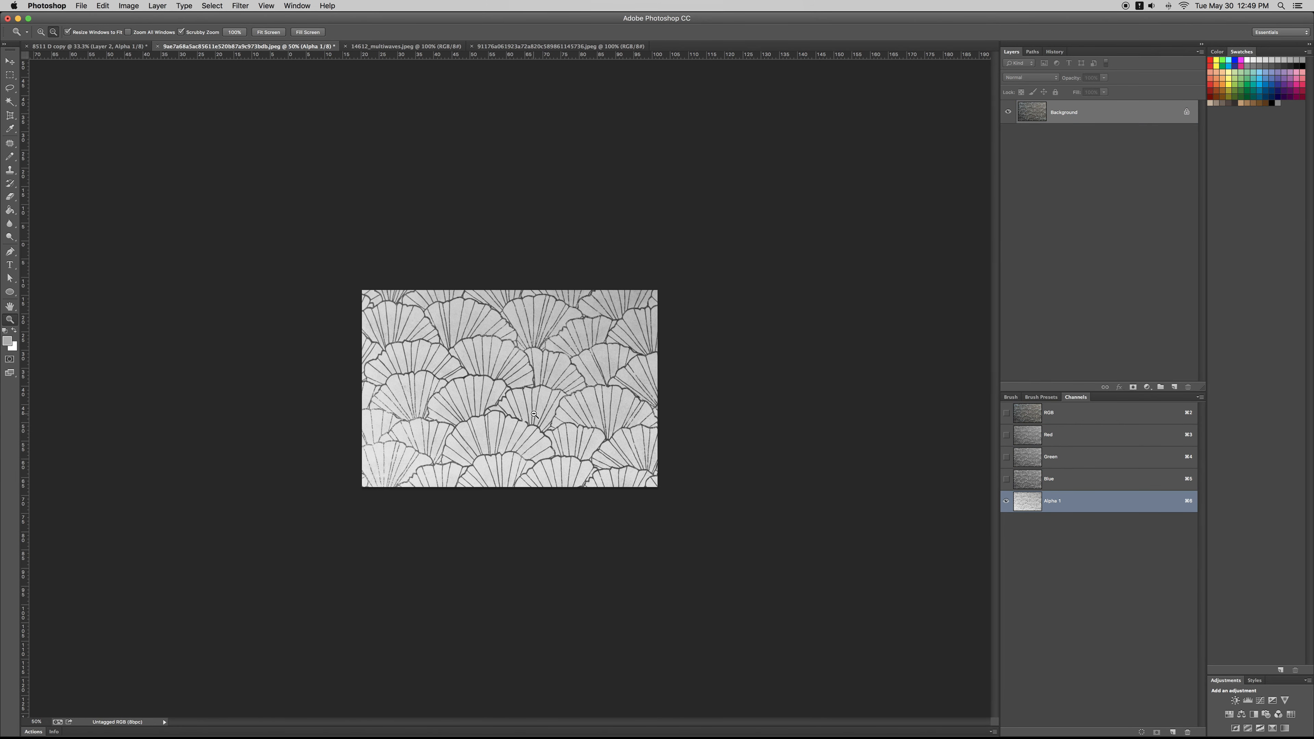
pyautogui.moveTo(535, 414); pyautogui.dragTo(572, 453)
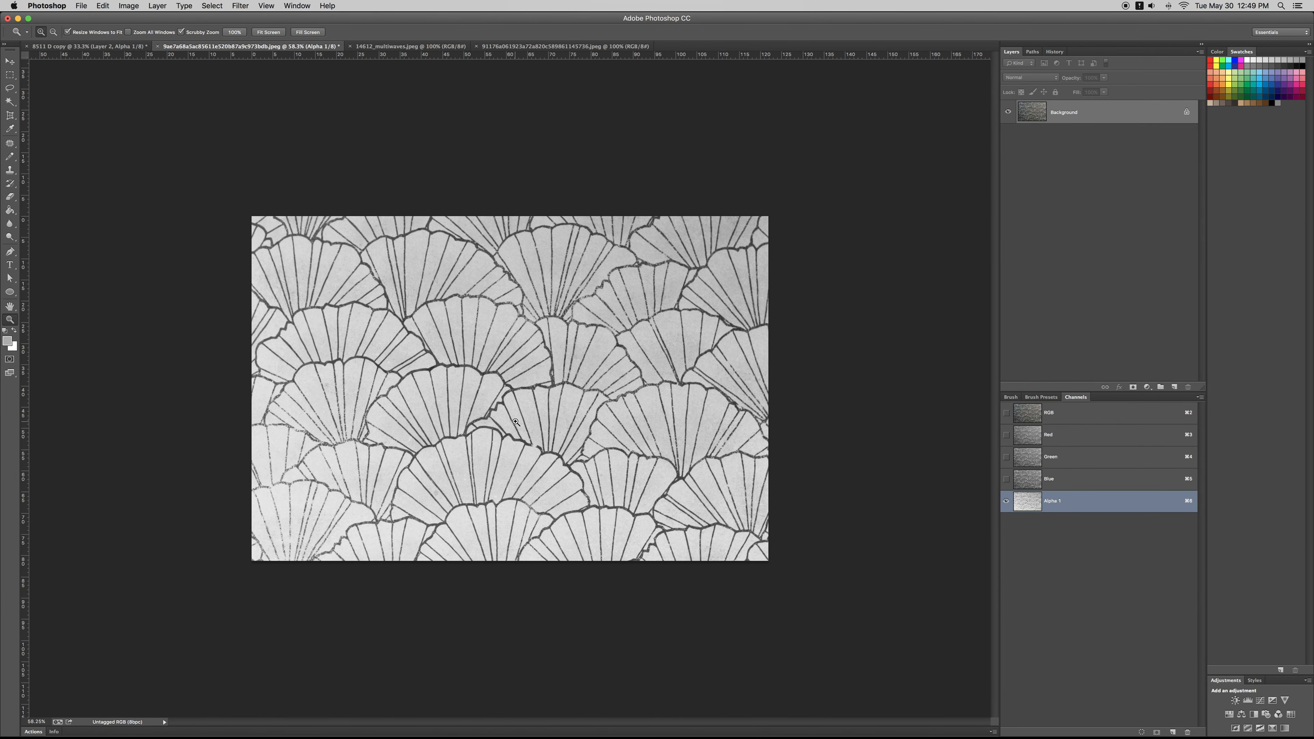
# Step: Apply Levels to the channel, sampling the fan background as white and boosting contrast to solid black lines on white
pyautogui.press('super+l')
pyautogui.click(984, 590)
pyautogui.click(711, 428)
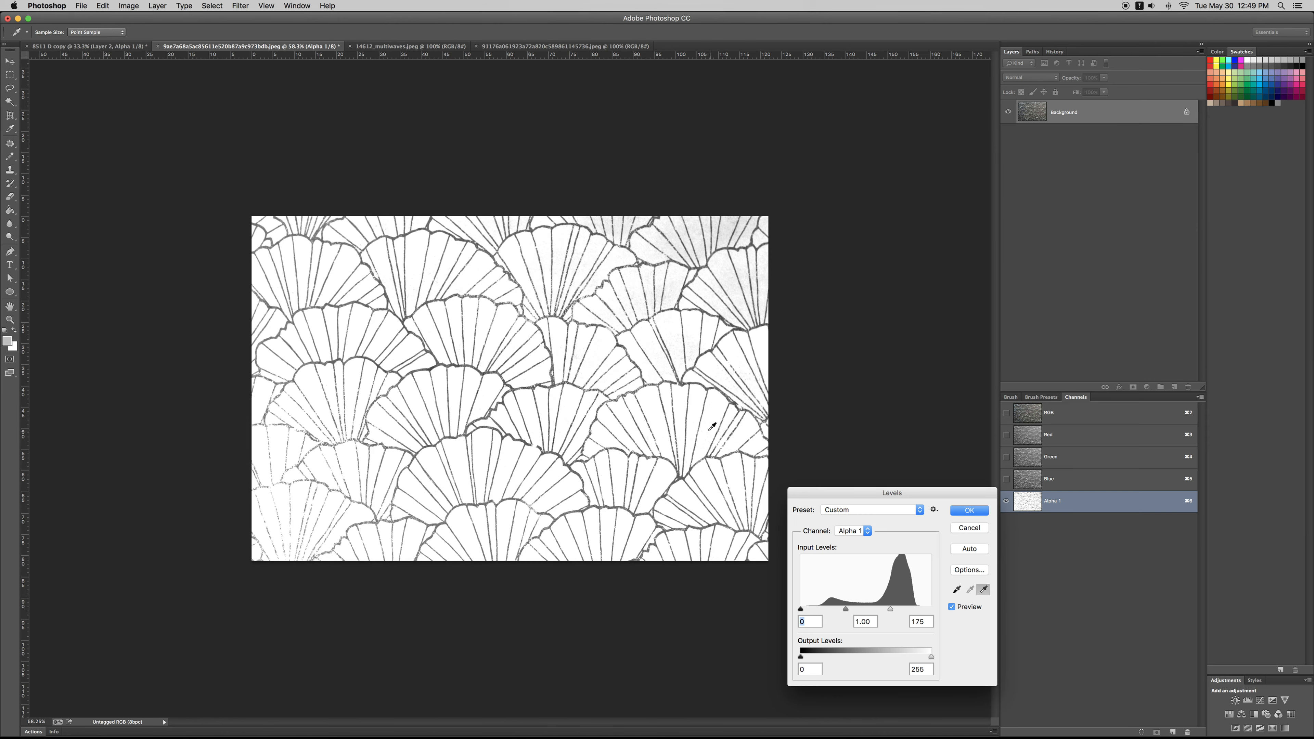
pyautogui.moveTo(876, 607)
pyautogui.mouseDown()
pyautogui.moveTo(855, 610)
pyautogui.moveTo(879, 610)
pyautogui.mouseUp()
pyautogui.click(963, 510)
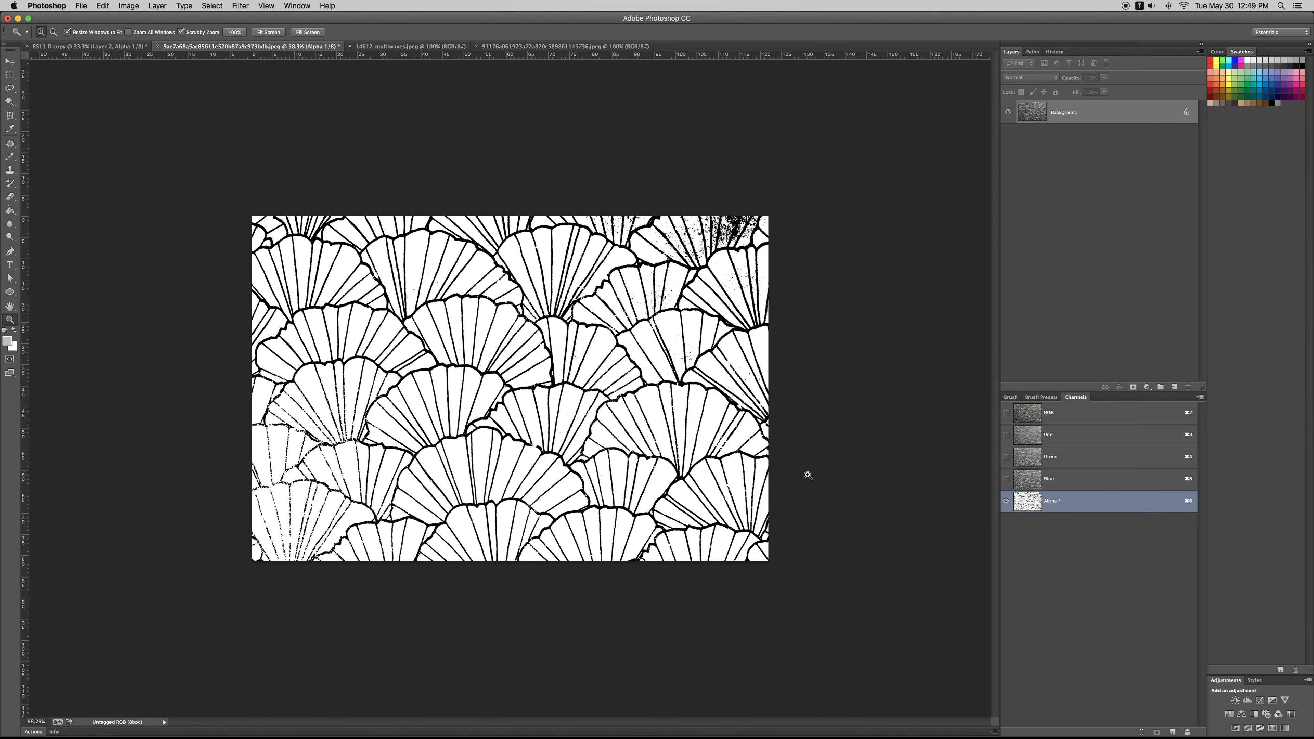
# Step: Copy the whole black-and-white fan channel and paste it into another new alpha channel
pyautogui.press('w')
pyautogui.press('super+a')
pyautogui.press('super+c')
pyautogui.click(1173, 733)
pyautogui.press('super+v')
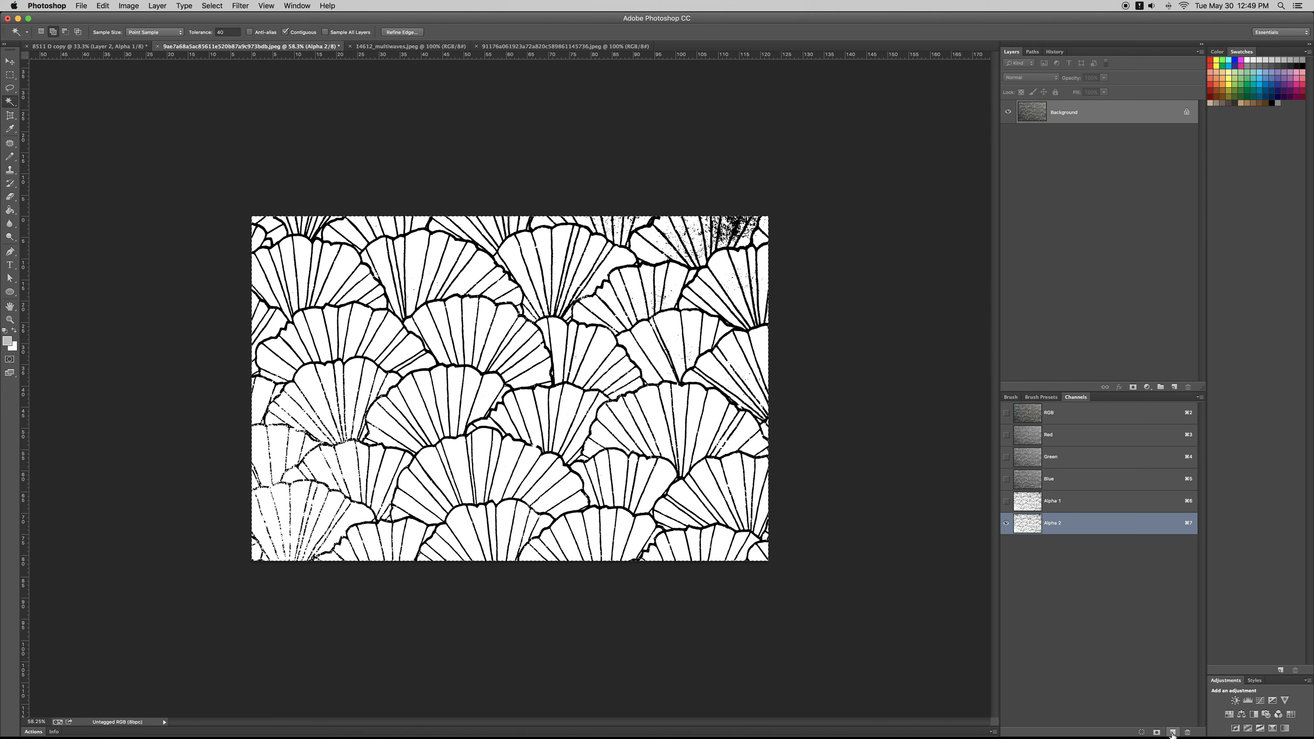
# Step: Lower the white output level of the duplicated channel until the fan interiors are mid grey
pyautogui.press('super+l')
pyautogui.moveTo(931, 656); pyautogui.dragTo(873, 657)
pyautogui.click(969, 510)
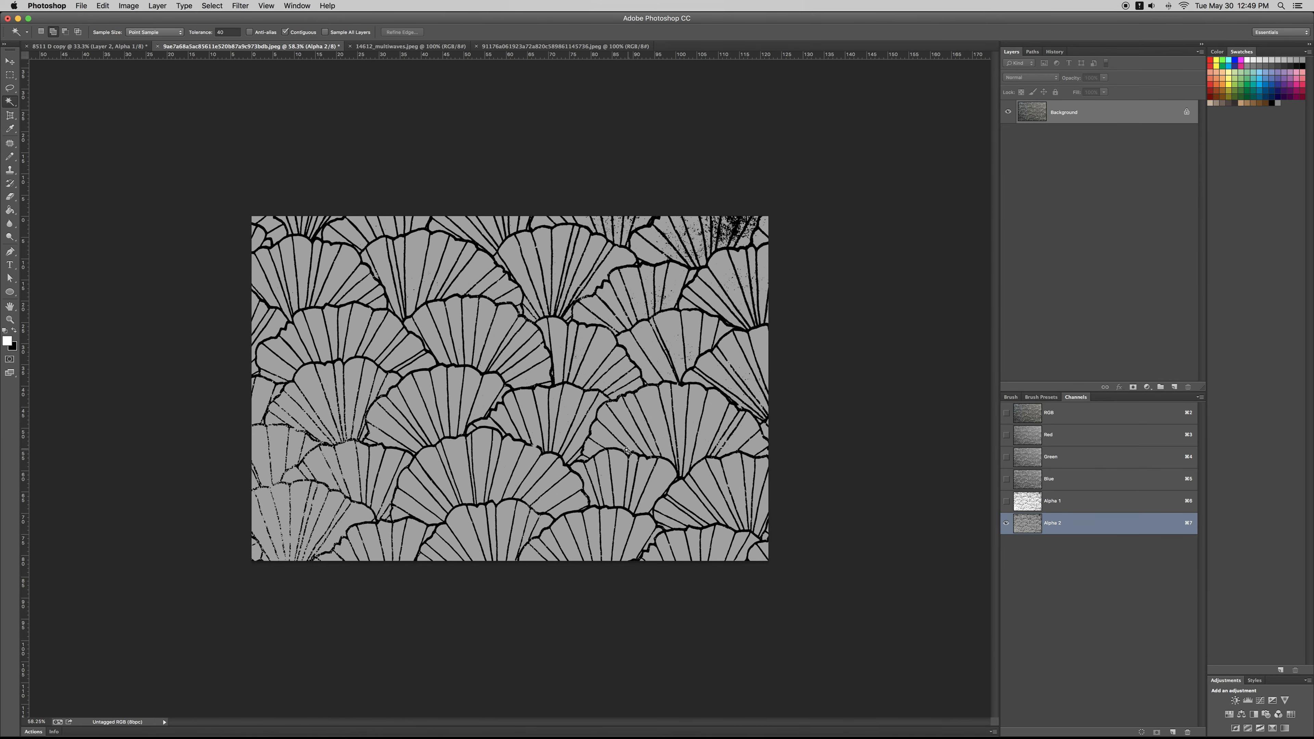
# Step: Select the matching tones across the pattern and build a new alpha channel with white fan lines on black
pyautogui.rightClick(573, 447)
pyautogui.click(584, 558)
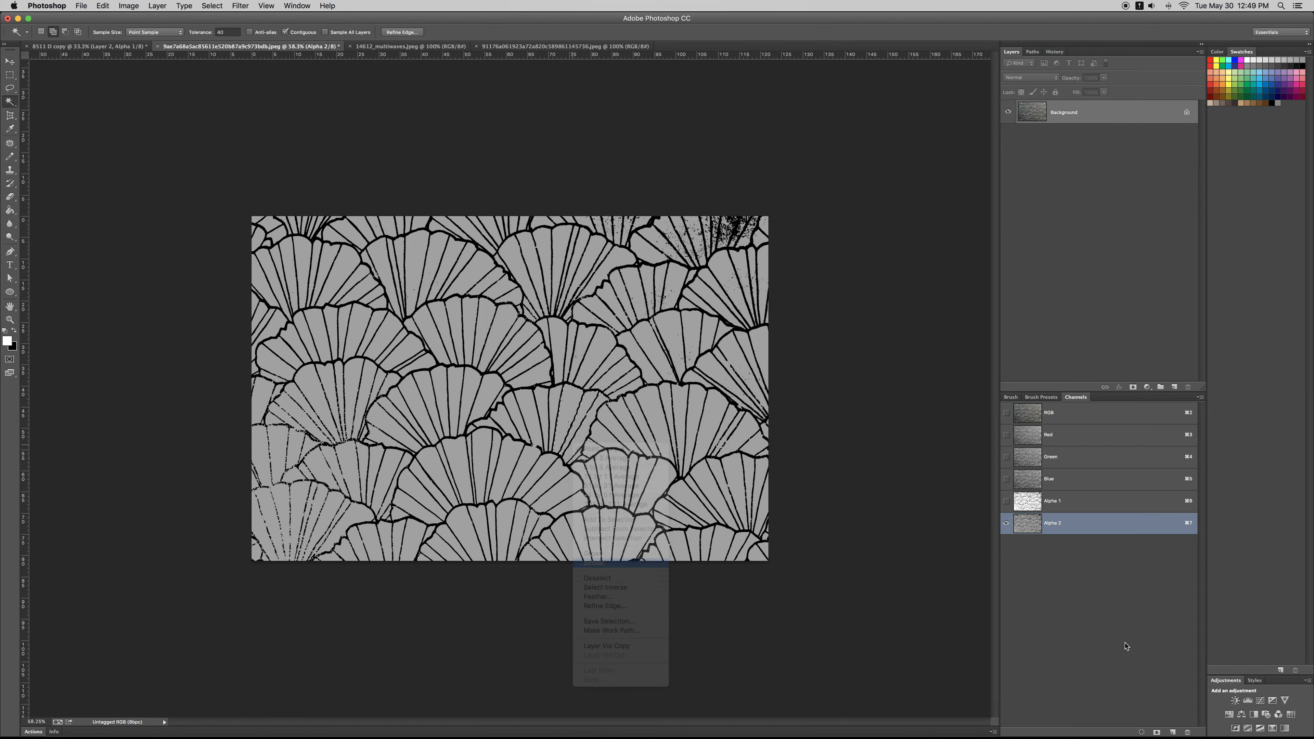
pyautogui.click(1174, 733)
pyautogui.press('super+d')
# Step: Select one segment of the lower central fan and raise its black output level in Levels to mid grey
pyautogui.rightClick(528, 460)
pyautogui.click(518, 458)
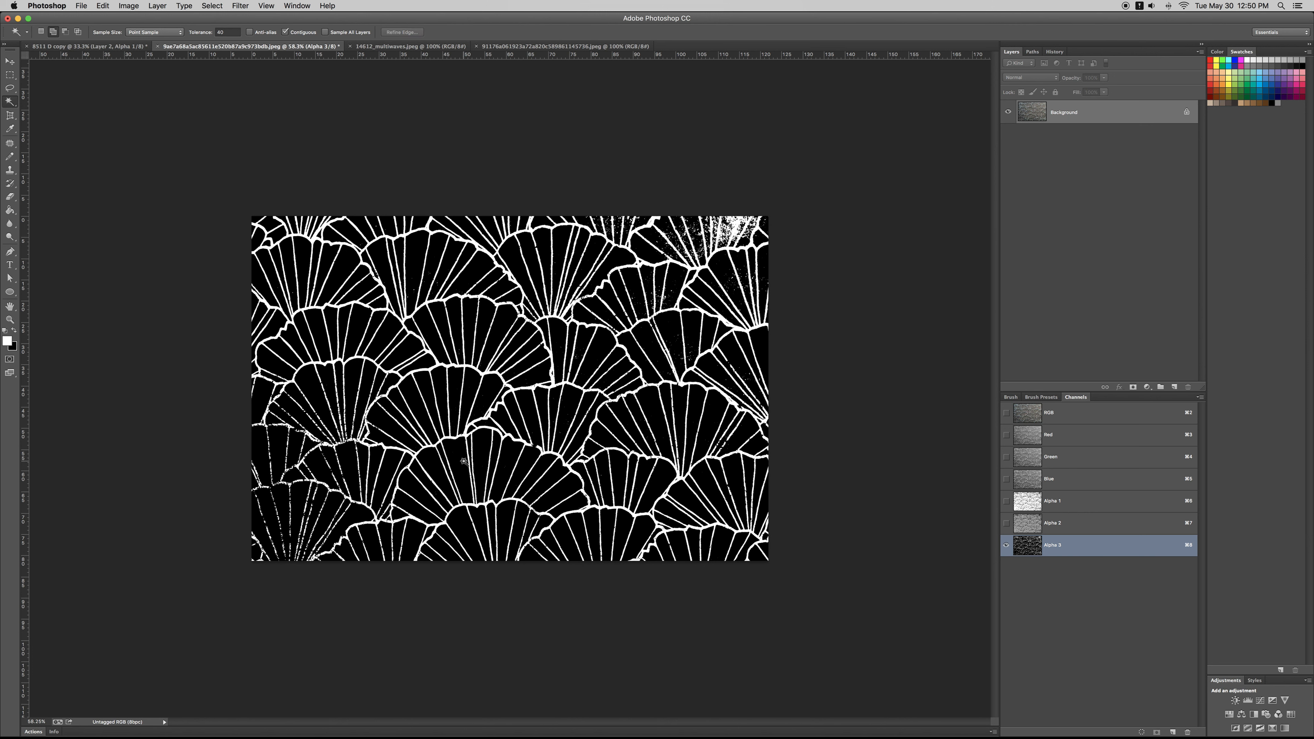
pyautogui.press('super+l')
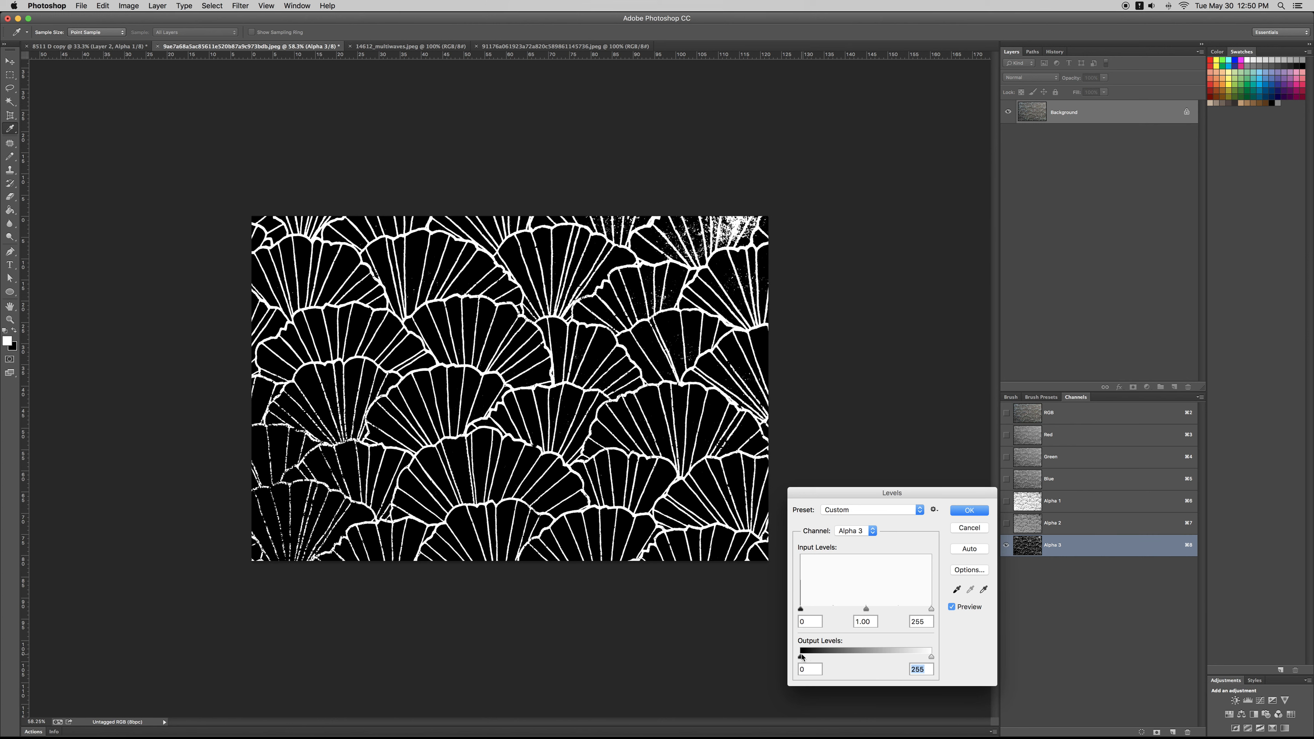
pyautogui.moveTo(802, 657); pyautogui.dragTo(869, 658)
pyautogui.click(965, 510)
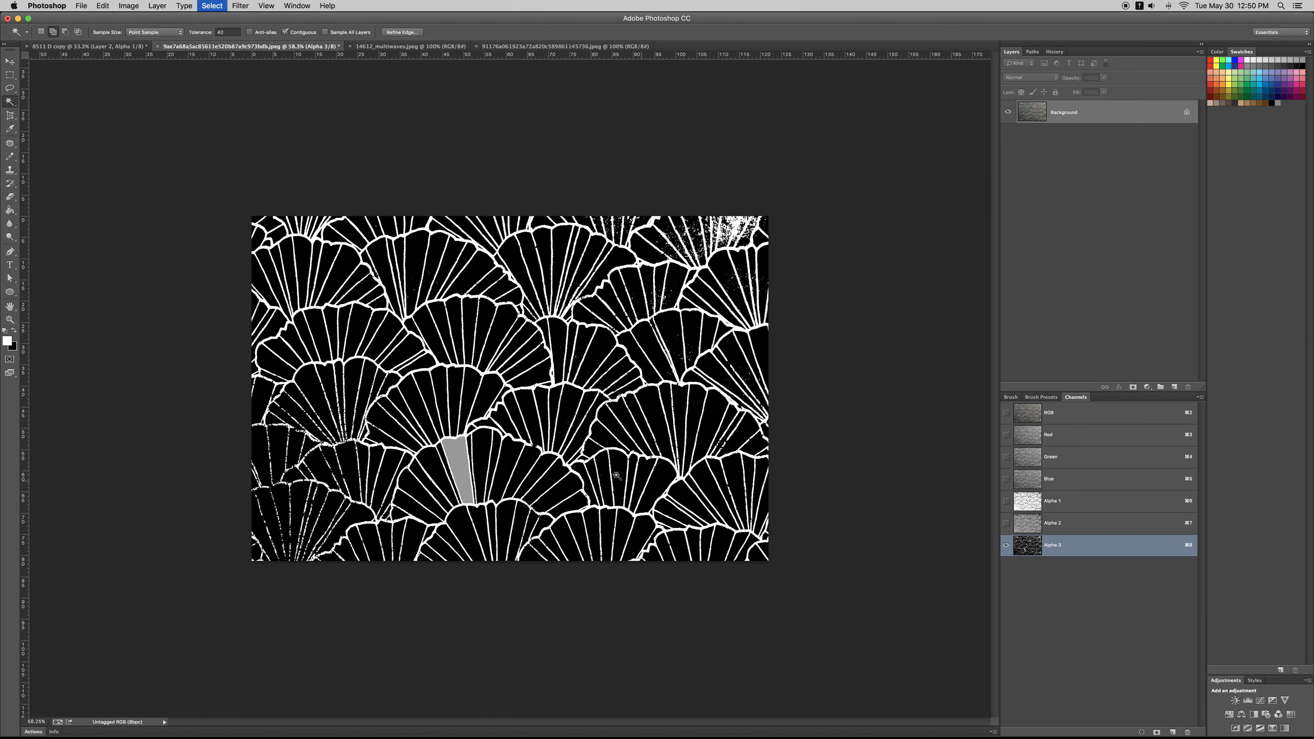
# Step: Sample the segment's grey and use the Paint Bucket to fill the left-hand segments of the lower central fan
pyautogui.scroll(3, 388, 422)
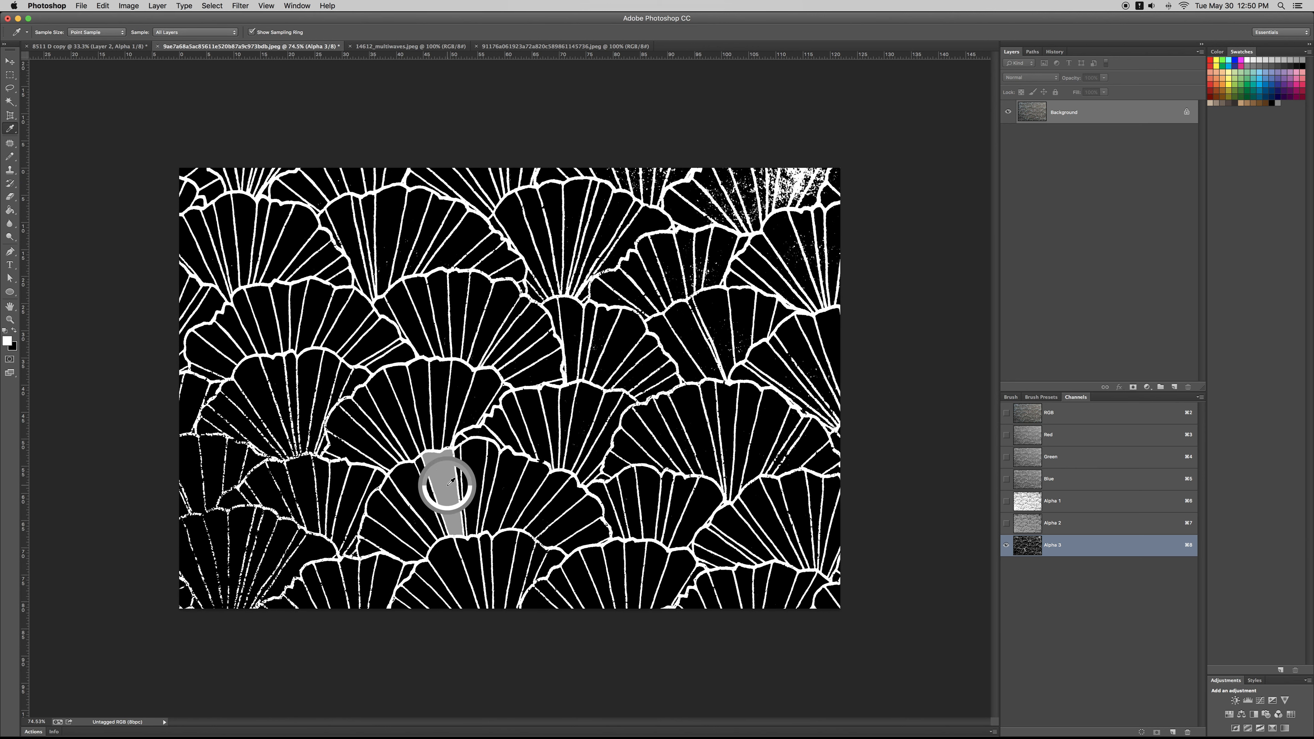
pyautogui.press('g')
pyautogui.click(414, 497)
pyautogui.click(403, 514)
pyautogui.click(394, 524)
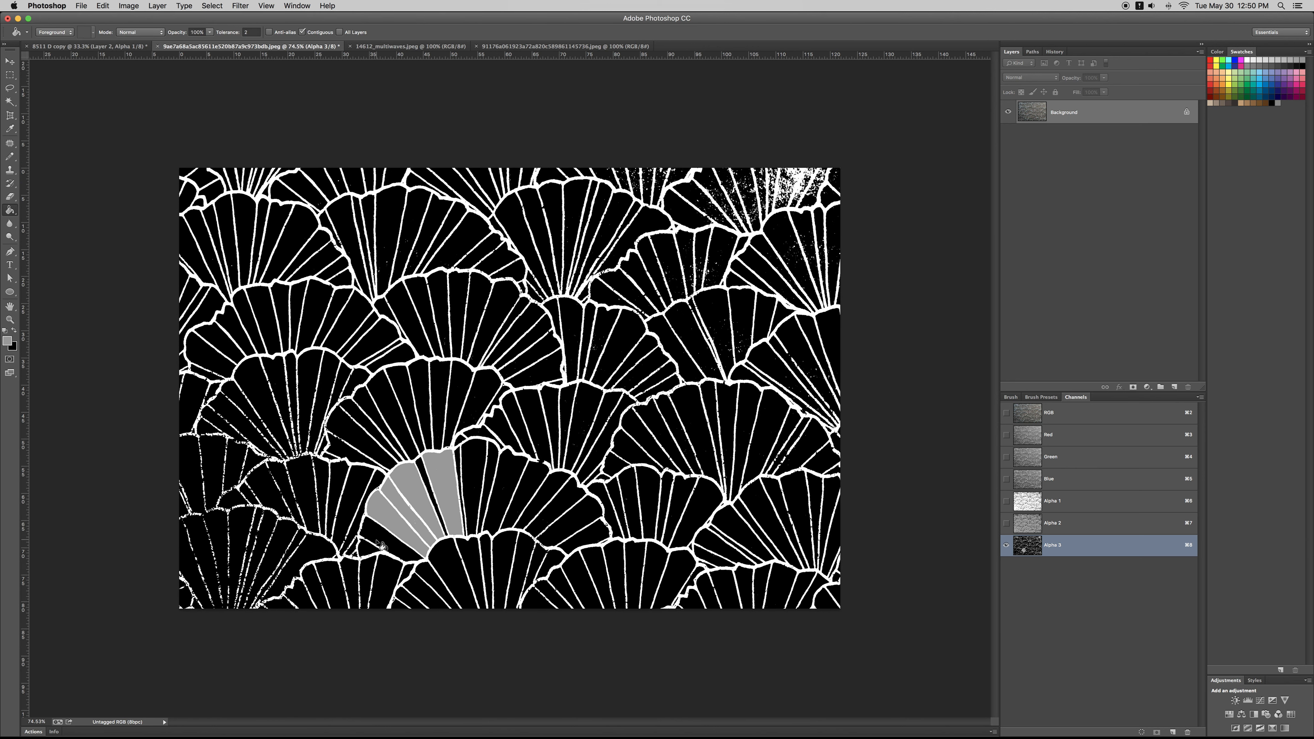
pyautogui.click(382, 545)
pyautogui.click(428, 469)
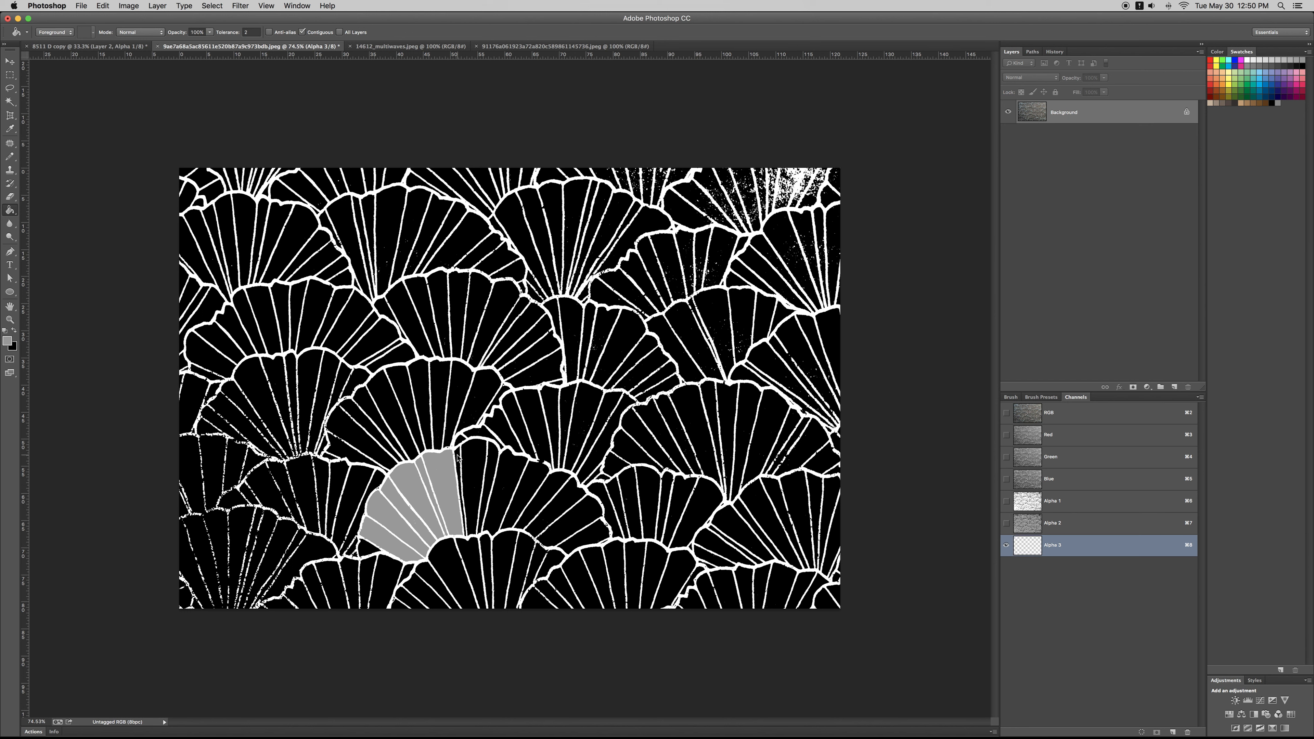
# Step: Fill the middle and right-hand segments of the lower central fan with the same grey
pyautogui.click(460, 461)
pyautogui.click(485, 458)
pyautogui.click(492, 456)
pyautogui.click(511, 472)
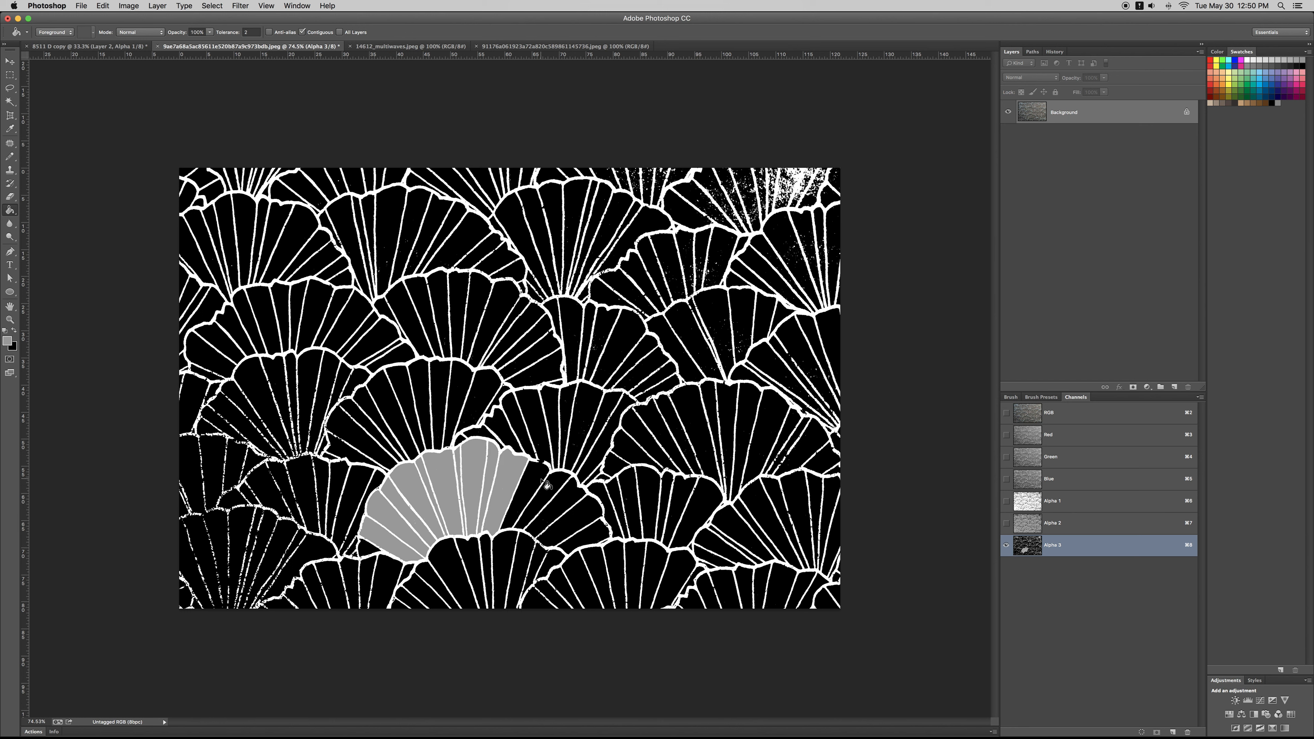
pyautogui.click(543, 489)
pyautogui.click(557, 485)
pyautogui.click(583, 515)
pyautogui.click(590, 520)
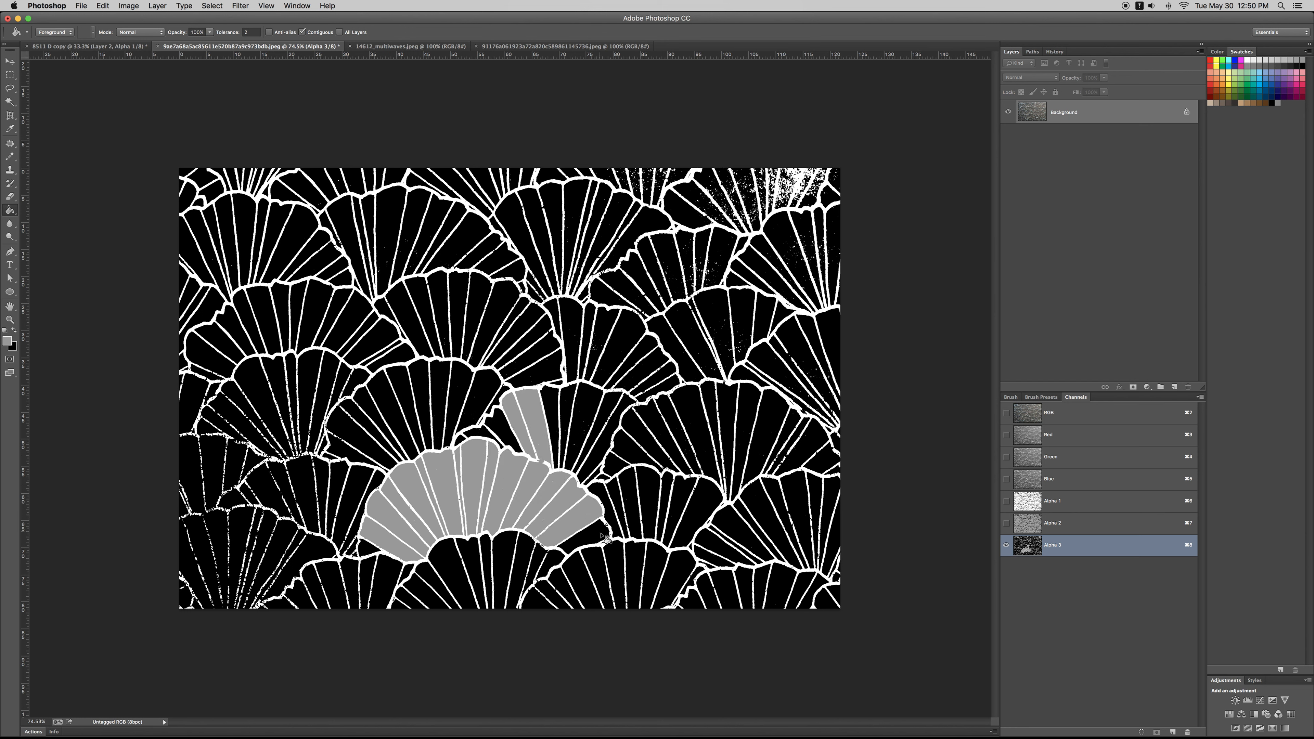
pyautogui.click(601, 539)
# Step: Fill the segments of the fan directly above and right of the grey fan with the same grey
pyautogui.click(592, 424)
pyautogui.click(570, 400)
pyautogui.click(552, 409)
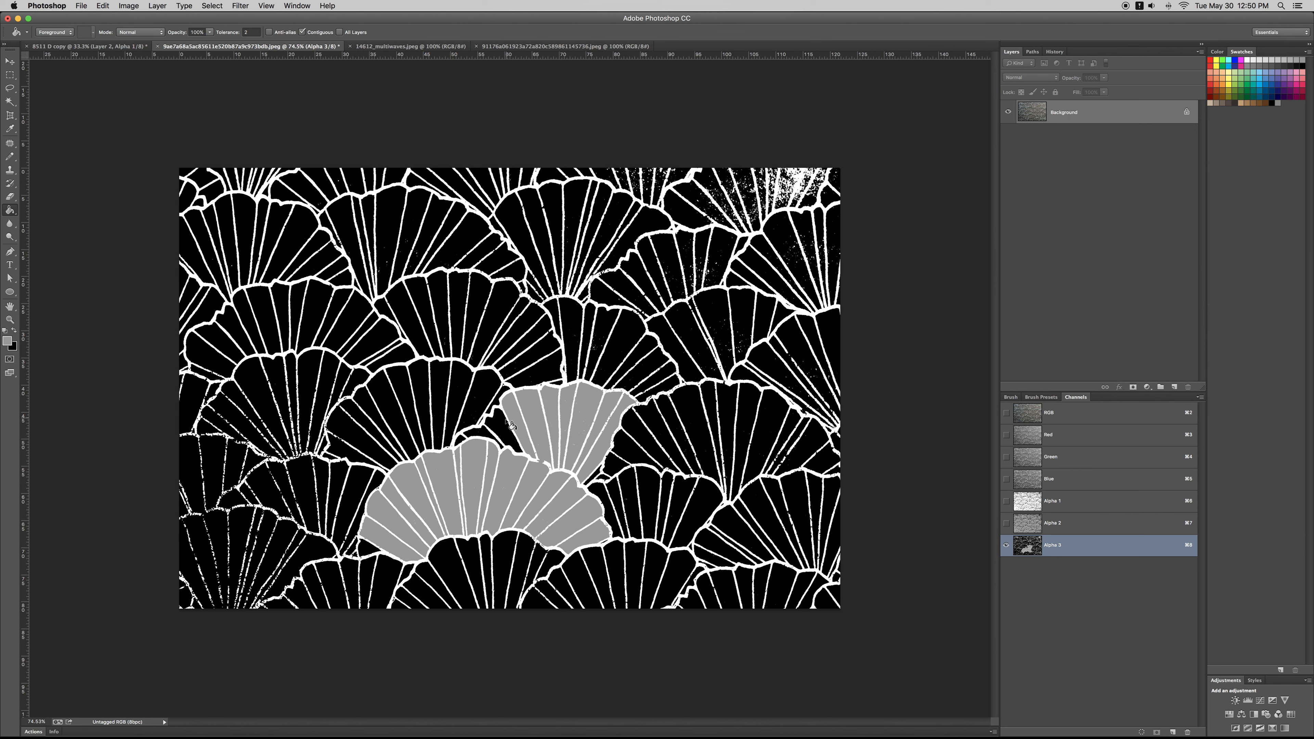
pyautogui.click(509, 427)
pyautogui.click(473, 438)
# Step: Fill every segment of the fan above and left of the lower central fan with the same grey
pyautogui.click(468, 406)
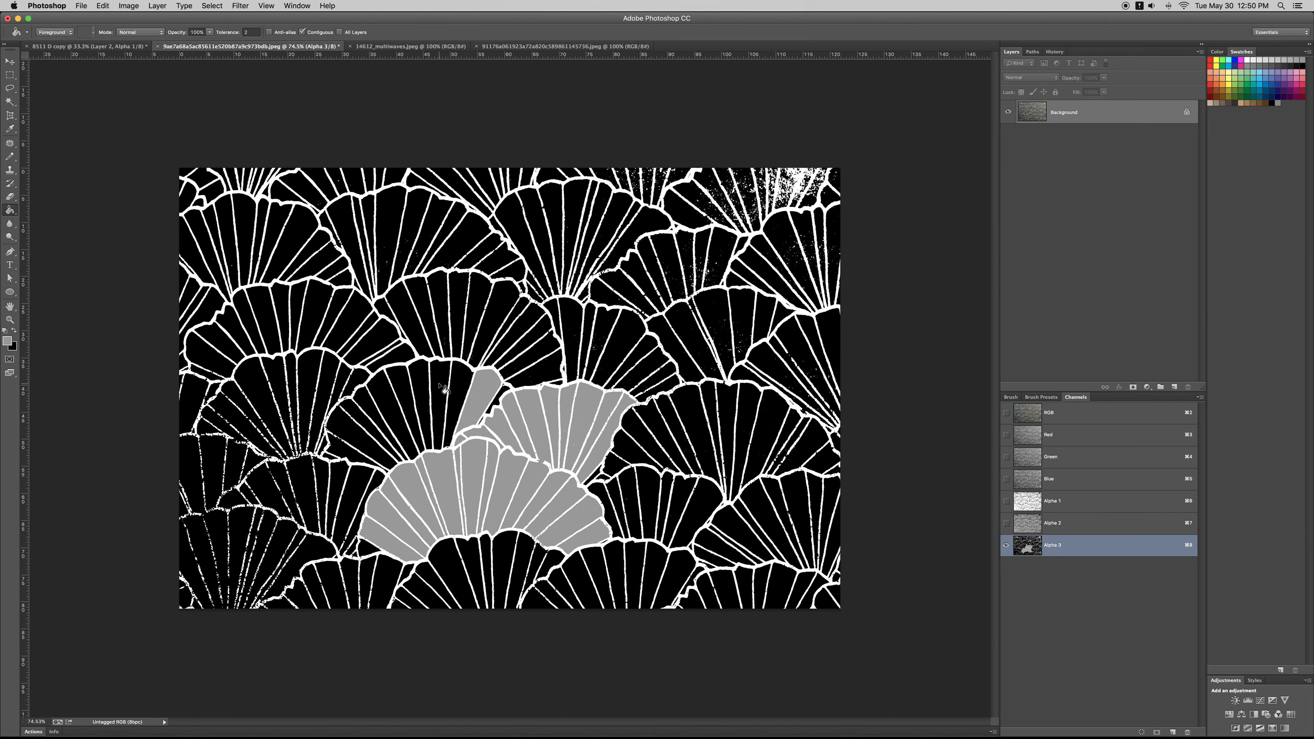
pyautogui.click(444, 380)
pyautogui.click(458, 394)
pyautogui.click(421, 394)
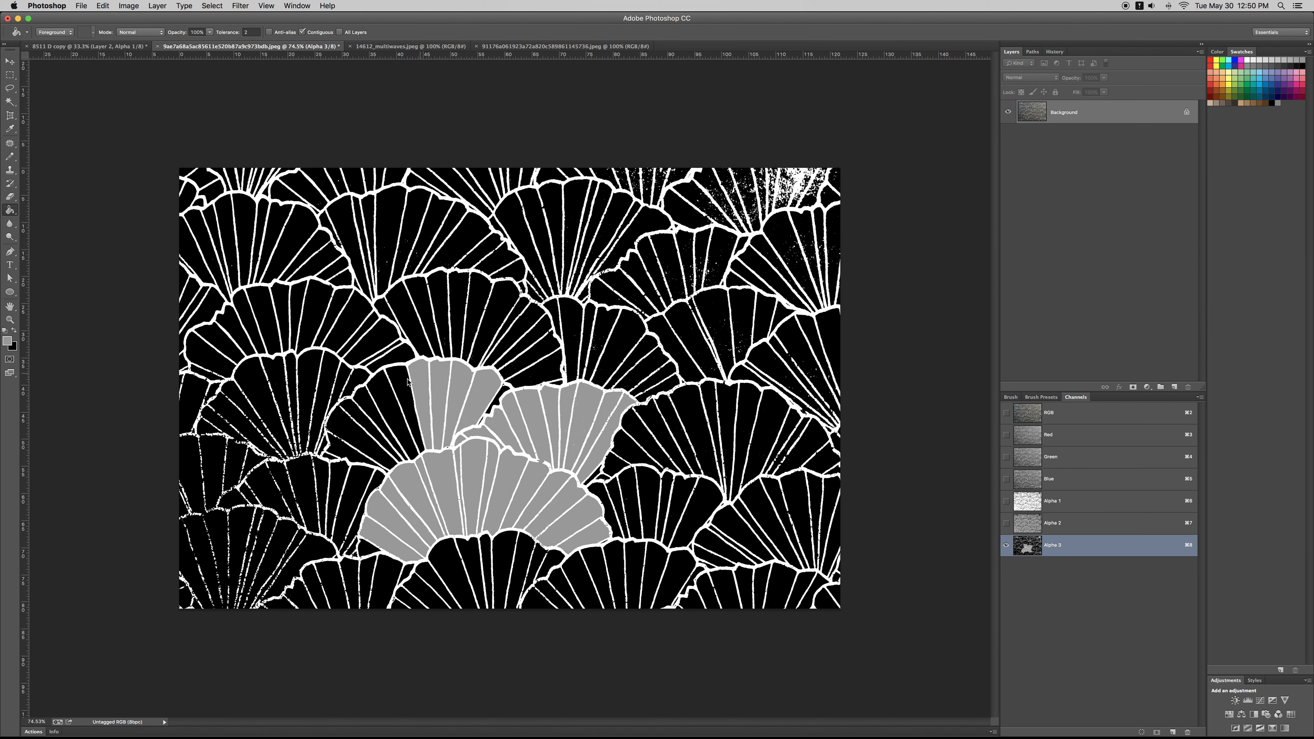
pyautogui.click(404, 406)
pyautogui.click(383, 425)
pyautogui.click(370, 425)
pyautogui.click(337, 434)
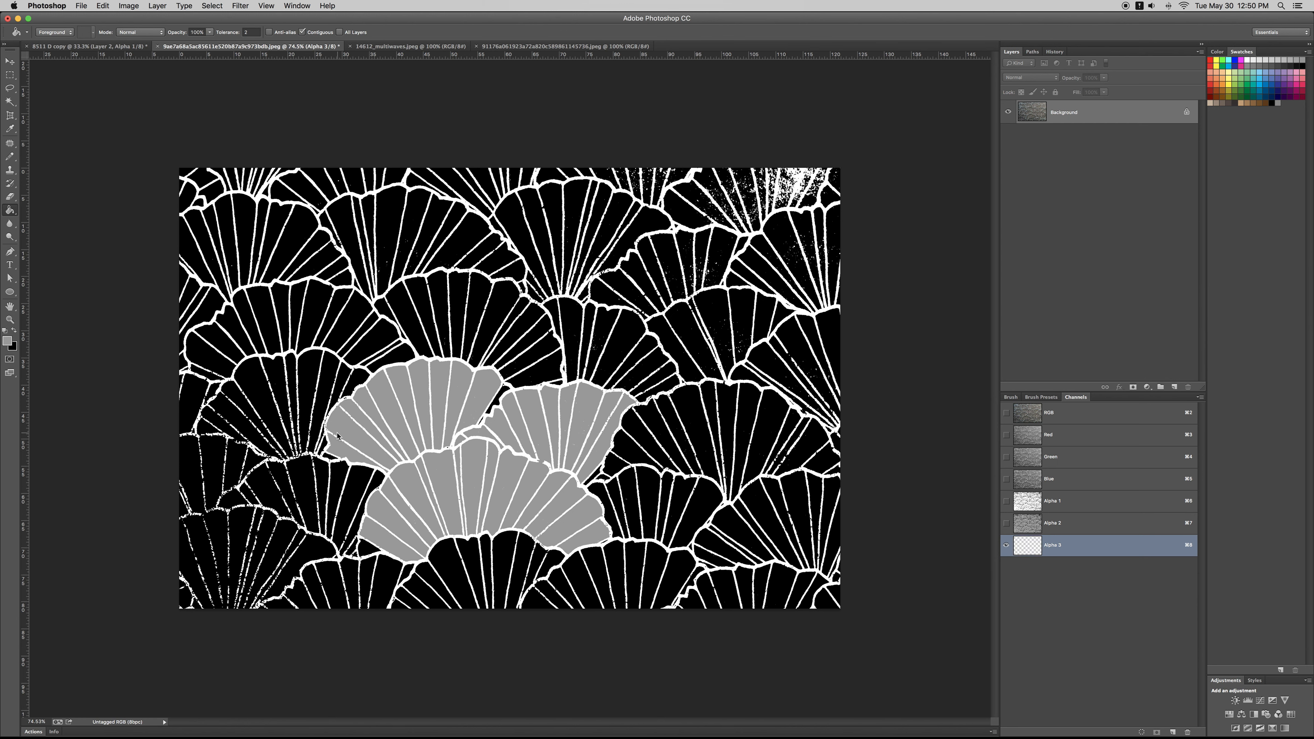
pyautogui.click(501, 392)
# Step: Fill the left-hand segments of the small fan beside the lower central fan's right edge with grey
pyautogui.moveTo(479, 424); pyautogui.dragTo(451, 364)
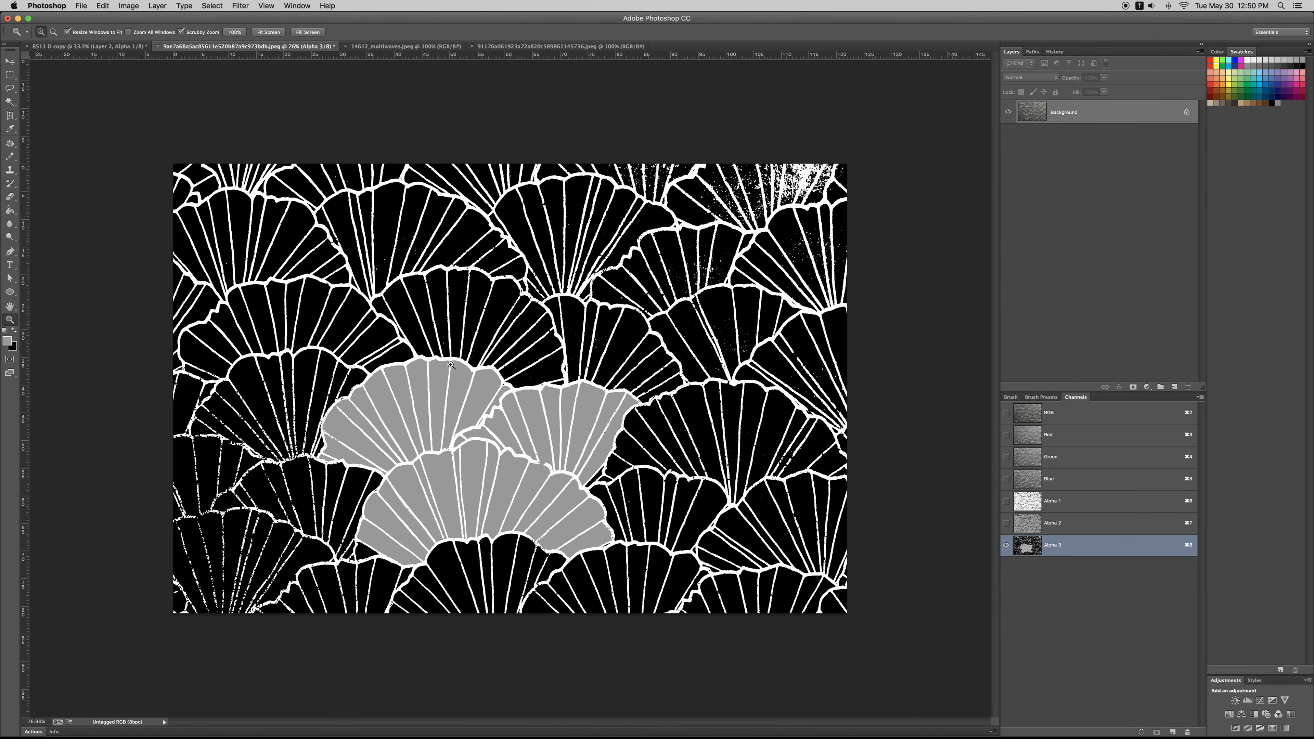
pyautogui.press('g')
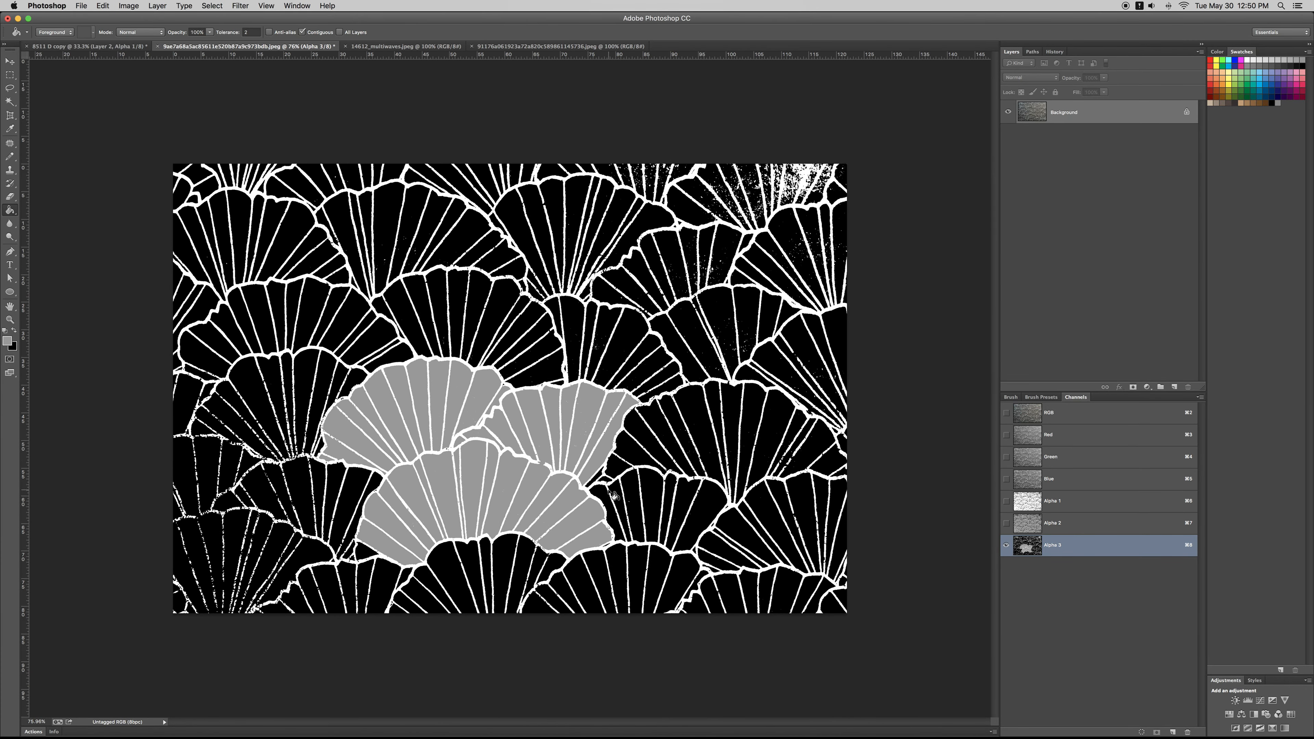
pyautogui.moveTo(603, 492); pyautogui.dragTo(610, 481)
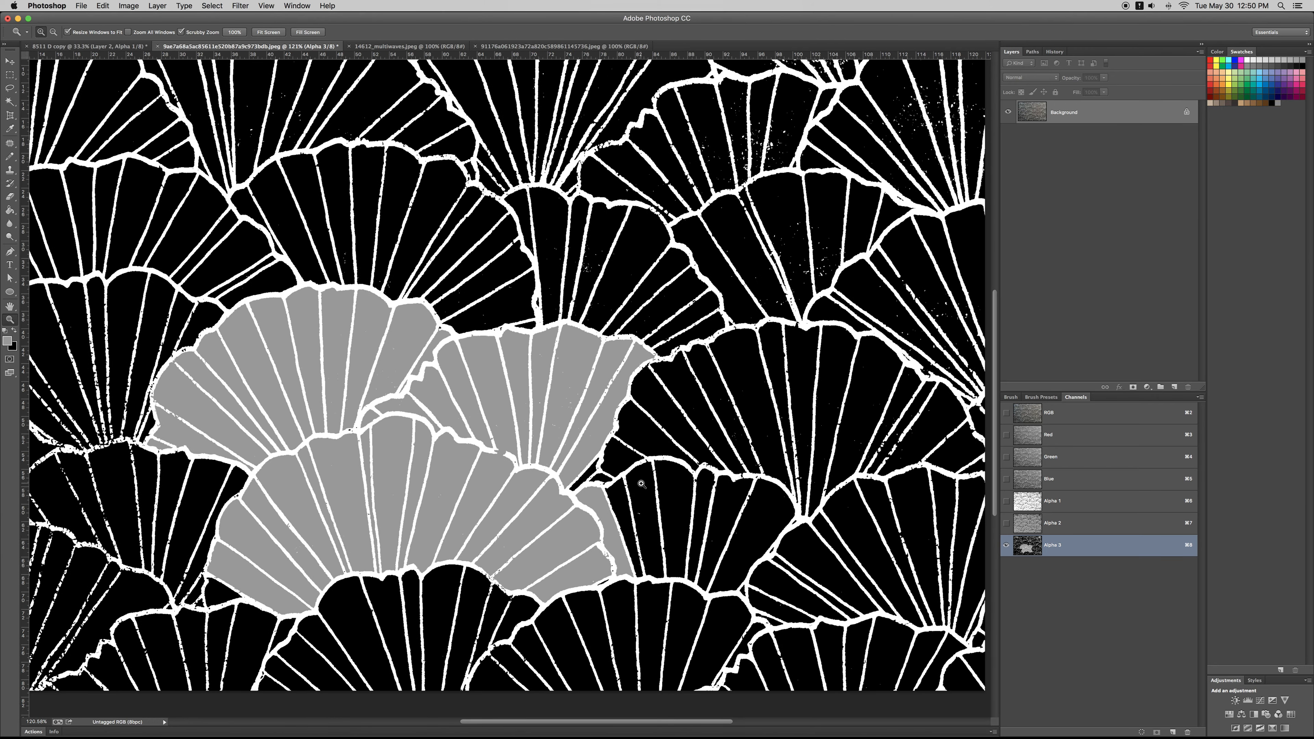
pyautogui.click(626, 512)
pyautogui.click(645, 500)
# Step: Fill all segments of the large fan above the small right-hand fan with the same grey
pyautogui.click(629, 456)
pyautogui.click(657, 412)
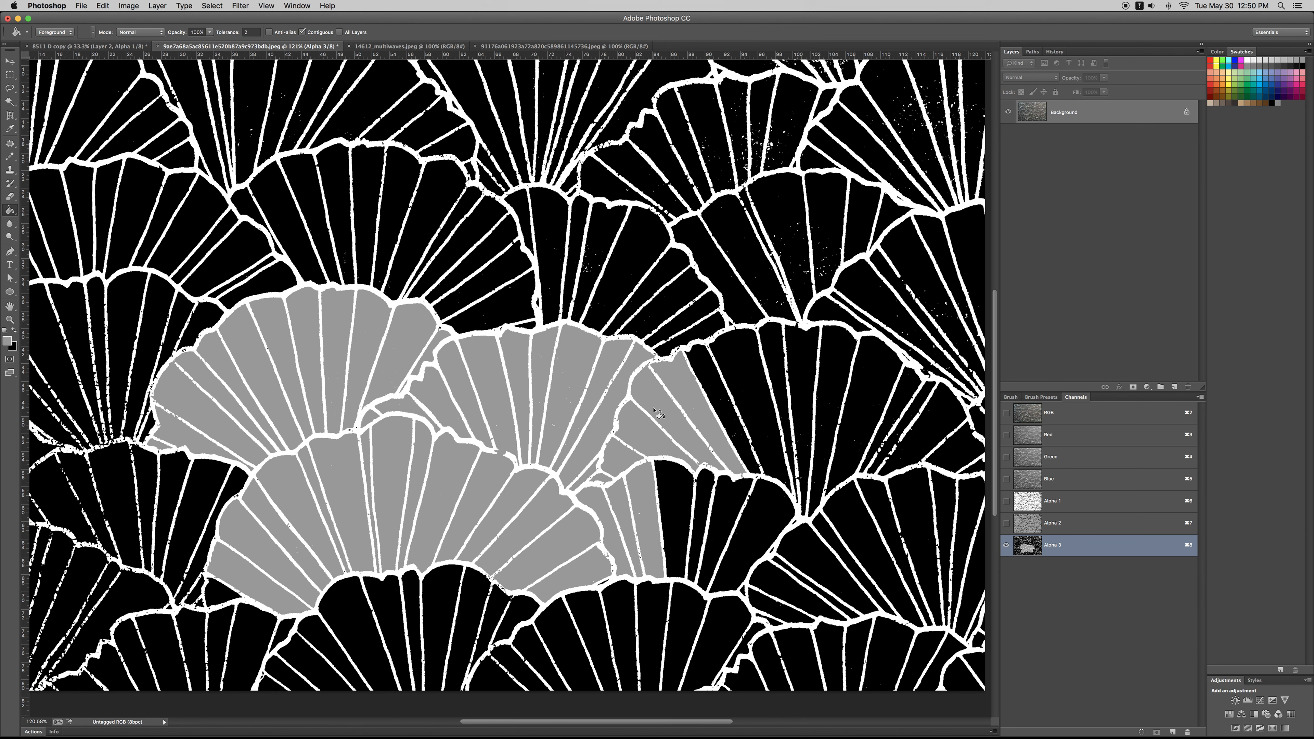
pyautogui.click(714, 382)
pyautogui.click(780, 354)
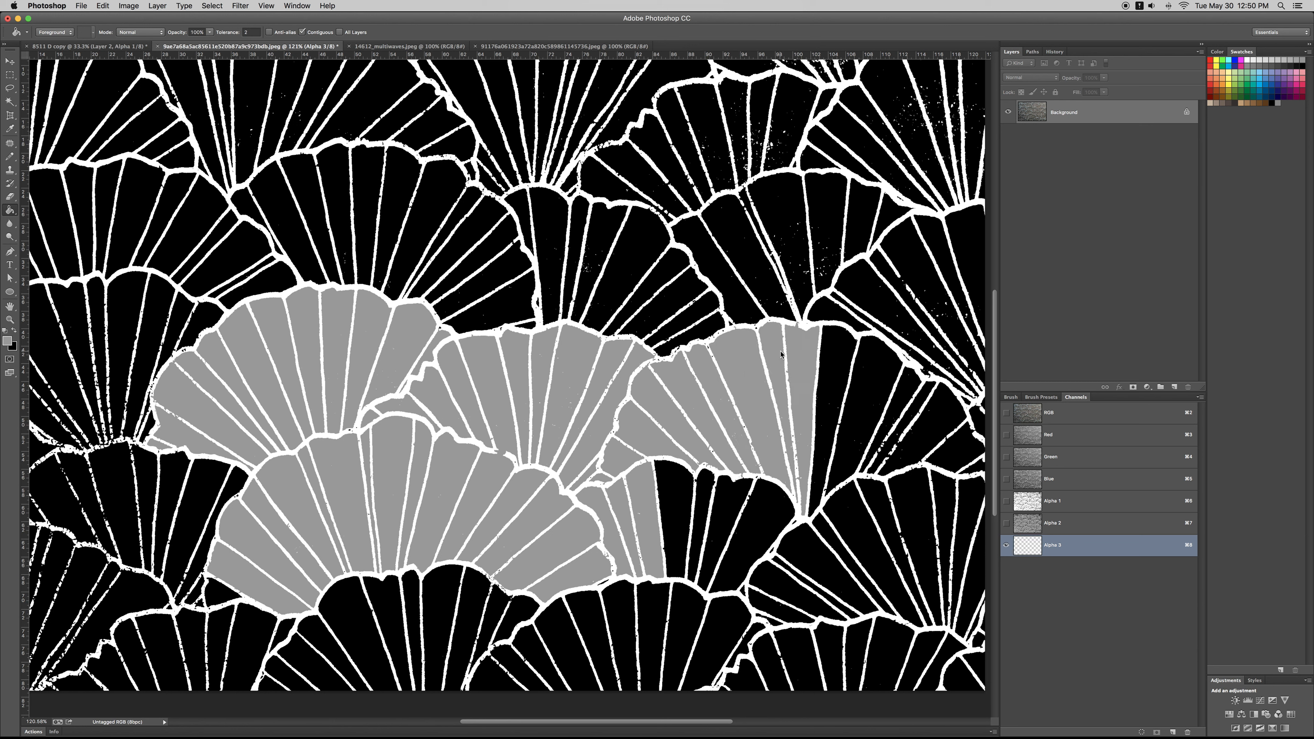
pyautogui.click(847, 342)
pyautogui.click(920, 398)
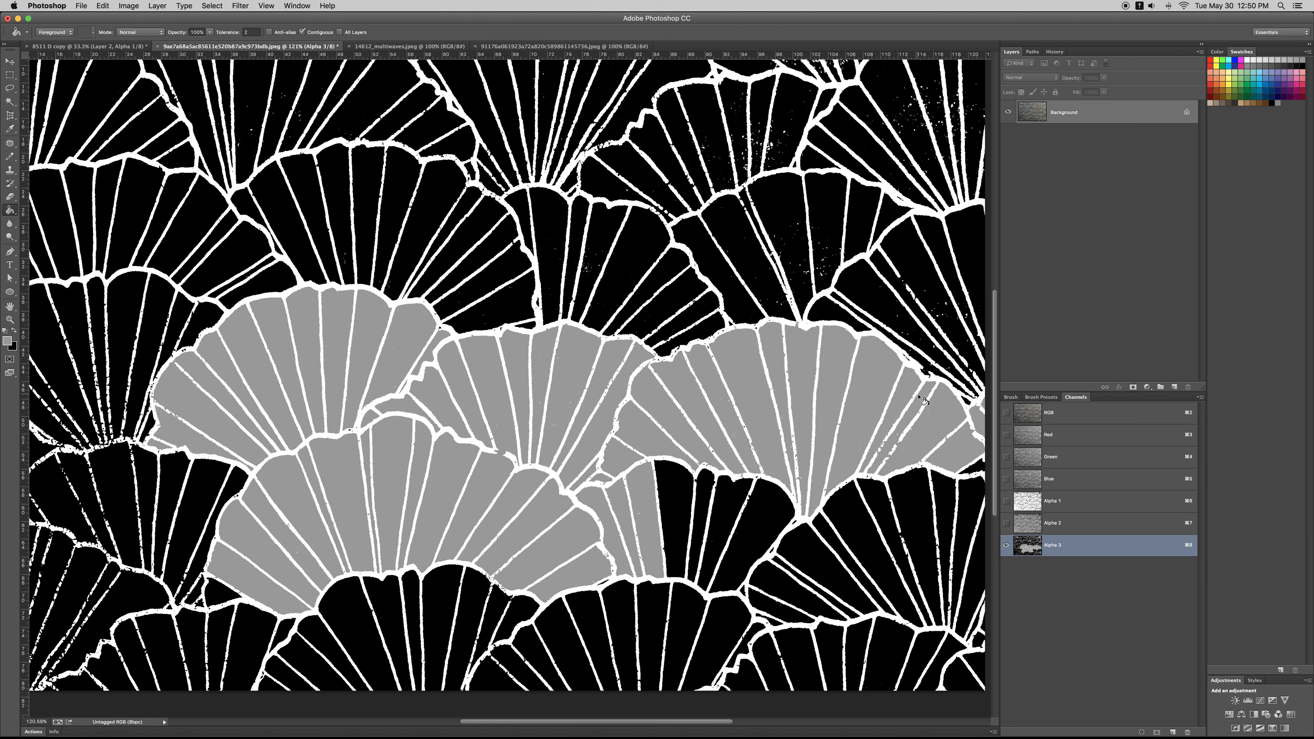
# Step: Fill the remaining black segments of the small fan beneath the large right-hand fan with grey
pyautogui.click(772, 516)
pyautogui.click(735, 514)
pyautogui.click(714, 503)
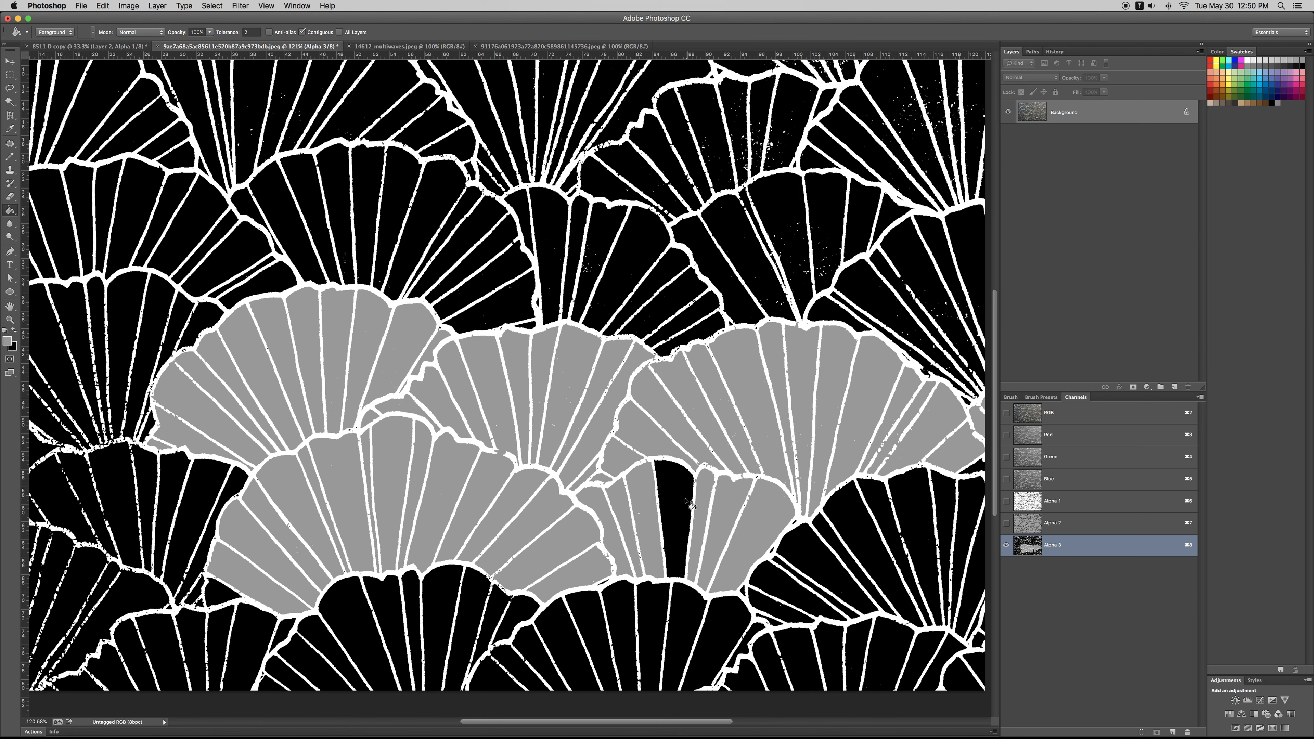
pyautogui.click(679, 498)
# Step: Fill all segments of the narrow fan above the central grey fans with the same grey
pyautogui.moveTo(644, 492); pyautogui.dragTo(633, 546)
pyautogui.click(694, 391)
pyautogui.click(682, 380)
pyautogui.click(670, 365)
pyautogui.click(654, 346)
pyautogui.click(668, 342)
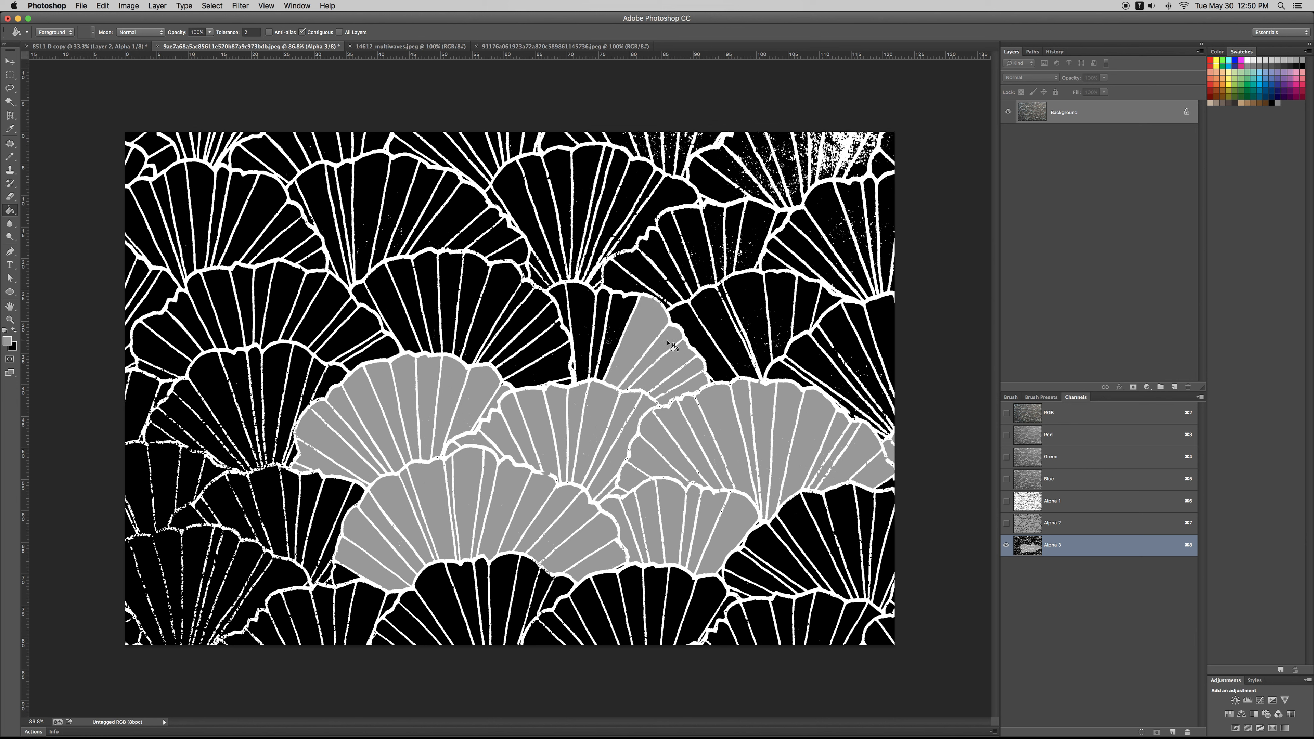
pyautogui.click(623, 317)
pyautogui.click(600, 311)
pyautogui.click(581, 305)
pyautogui.click(564, 299)
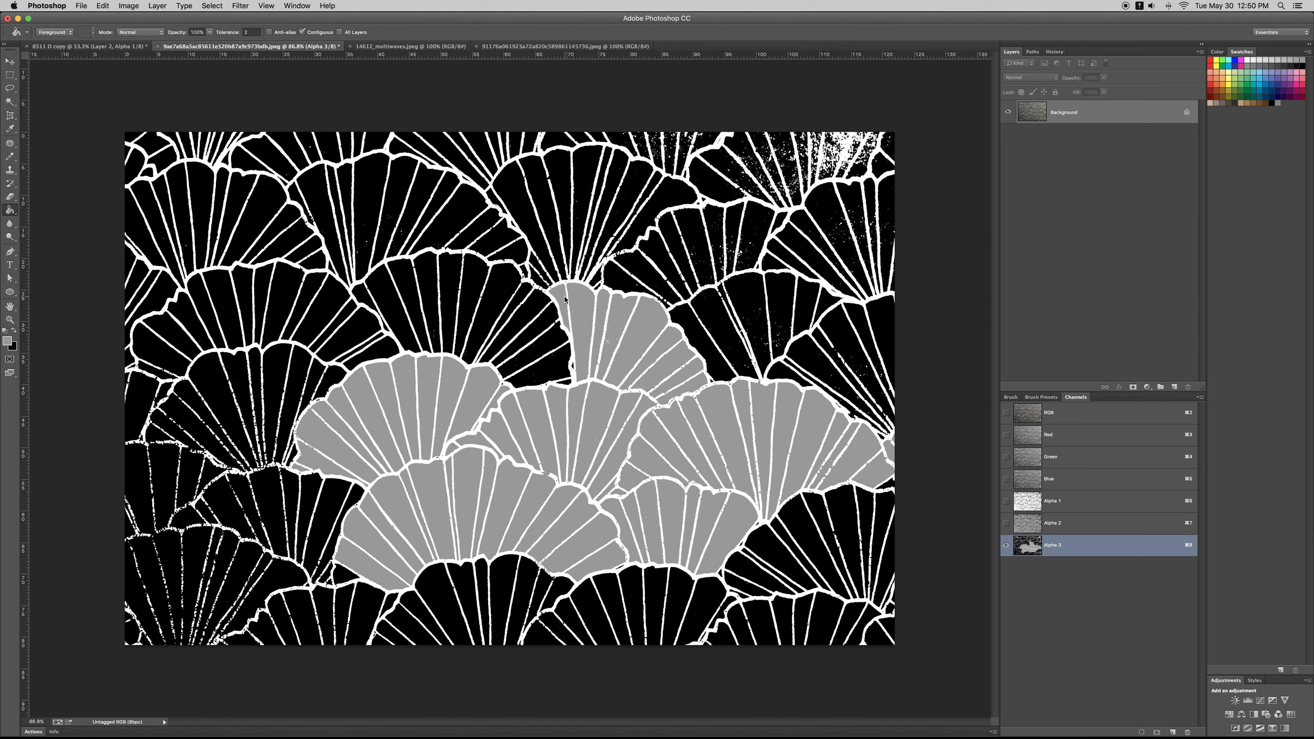
# Step: Fill all segments of the wide fan immediately left of the narrow upper fan with the same grey
pyautogui.click(558, 369)
pyautogui.click(561, 361)
pyautogui.click(564, 354)
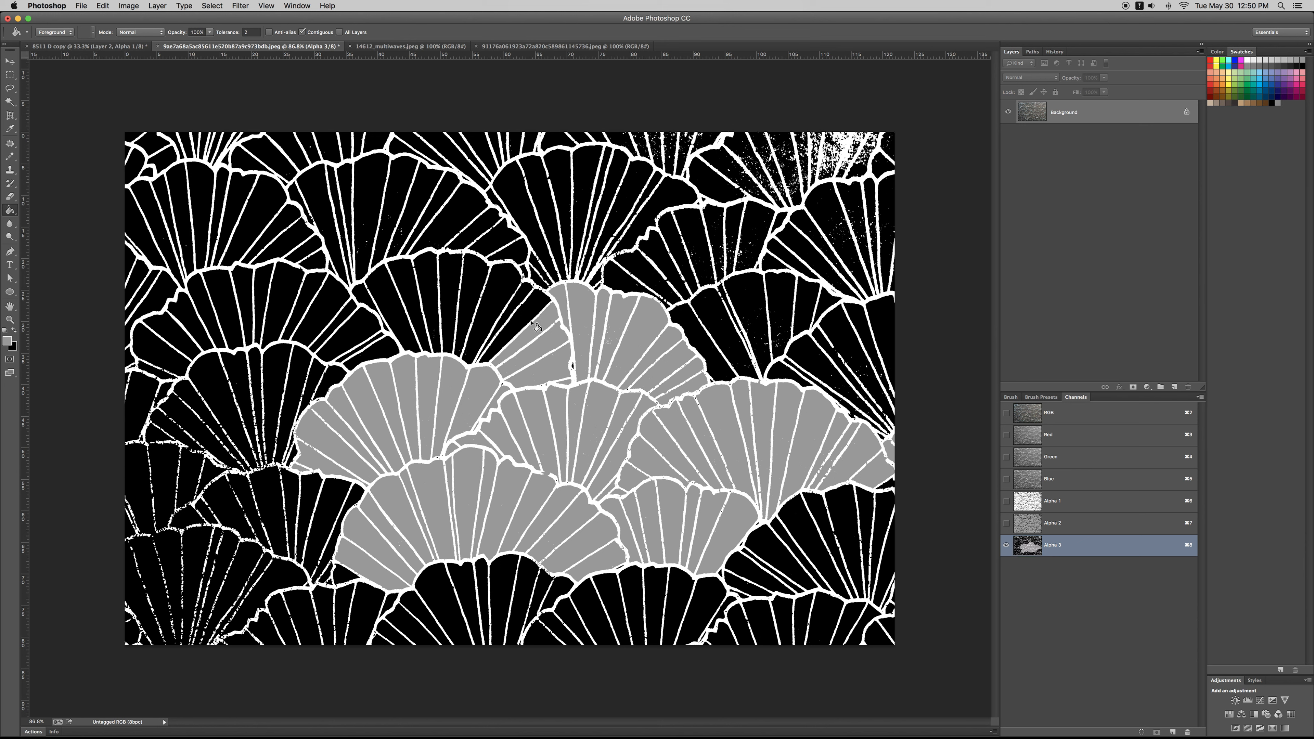
pyautogui.click(518, 311)
pyautogui.click(497, 296)
pyautogui.click(472, 278)
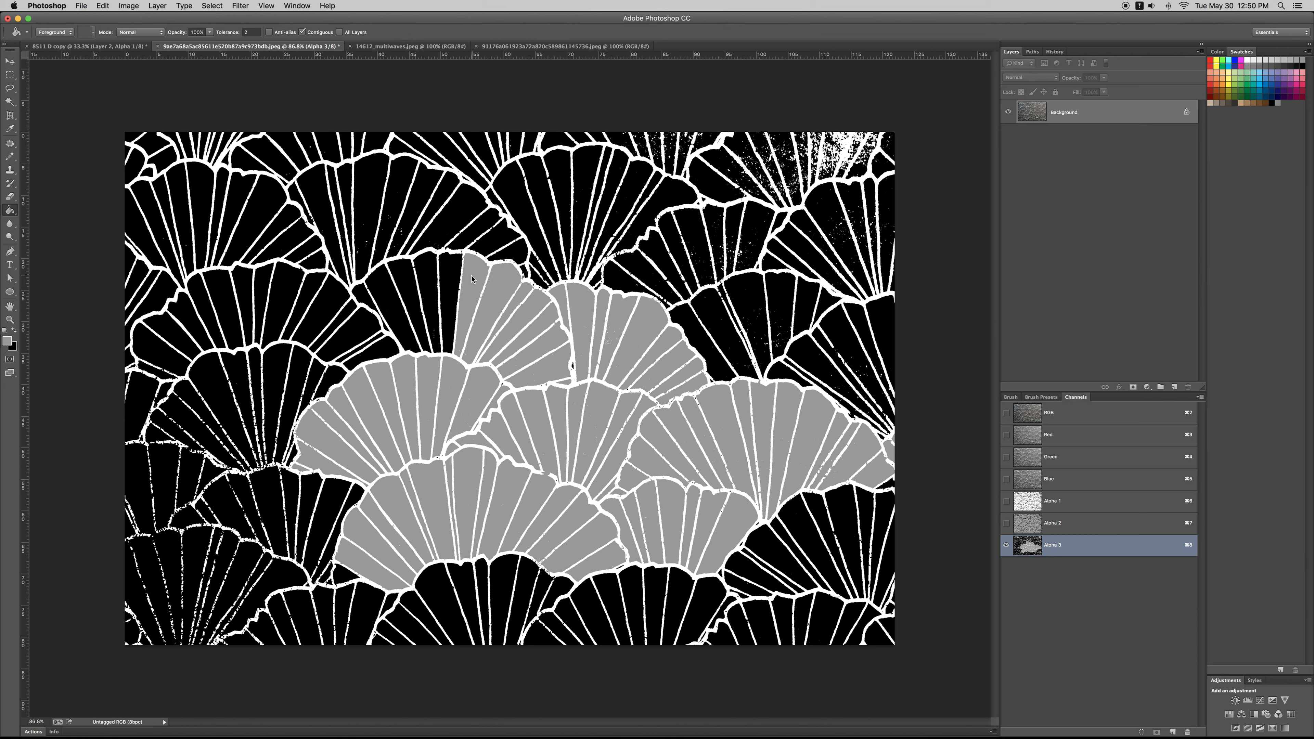
pyautogui.click(448, 279)
pyautogui.click(412, 291)
pyautogui.click(392, 294)
pyautogui.click(384, 308)
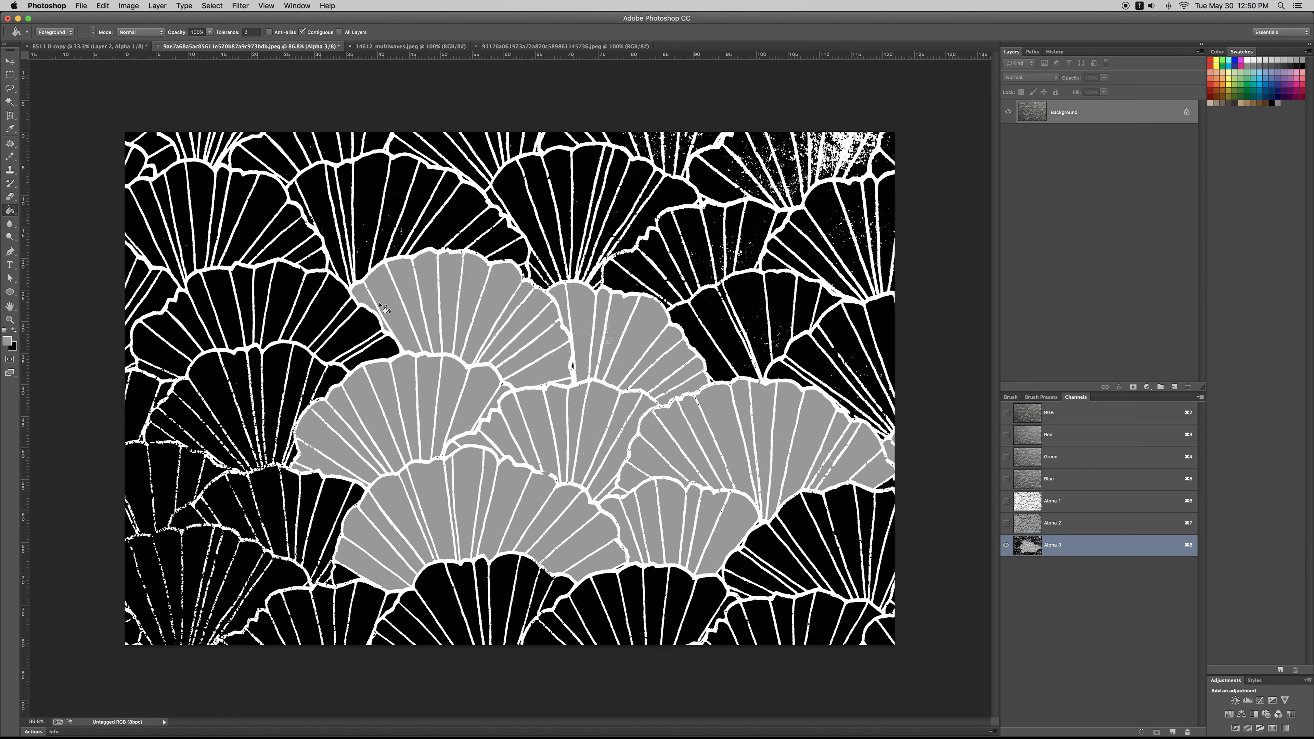
# Step: Fill the right-hand and middle segments of the wide black fan left of the upper grey fan with grey
pyautogui.click(371, 350)
pyautogui.click(363, 332)
pyautogui.moveTo(339, 322)
pyautogui.mouseDown()
pyautogui.moveTo(378, 334)
pyautogui.moveTo(565, 313)
pyautogui.mouseUp()
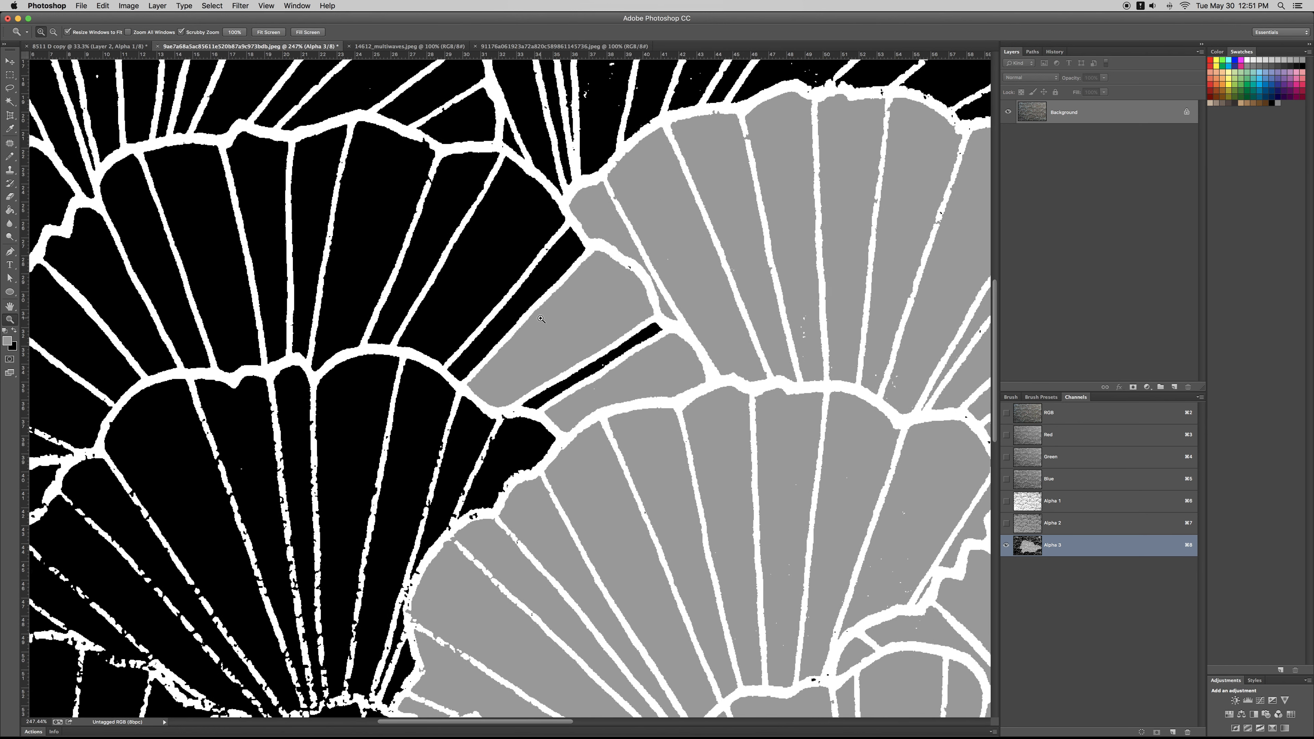
pyautogui.click(627, 357)
pyautogui.click(487, 261)
pyautogui.click(383, 238)
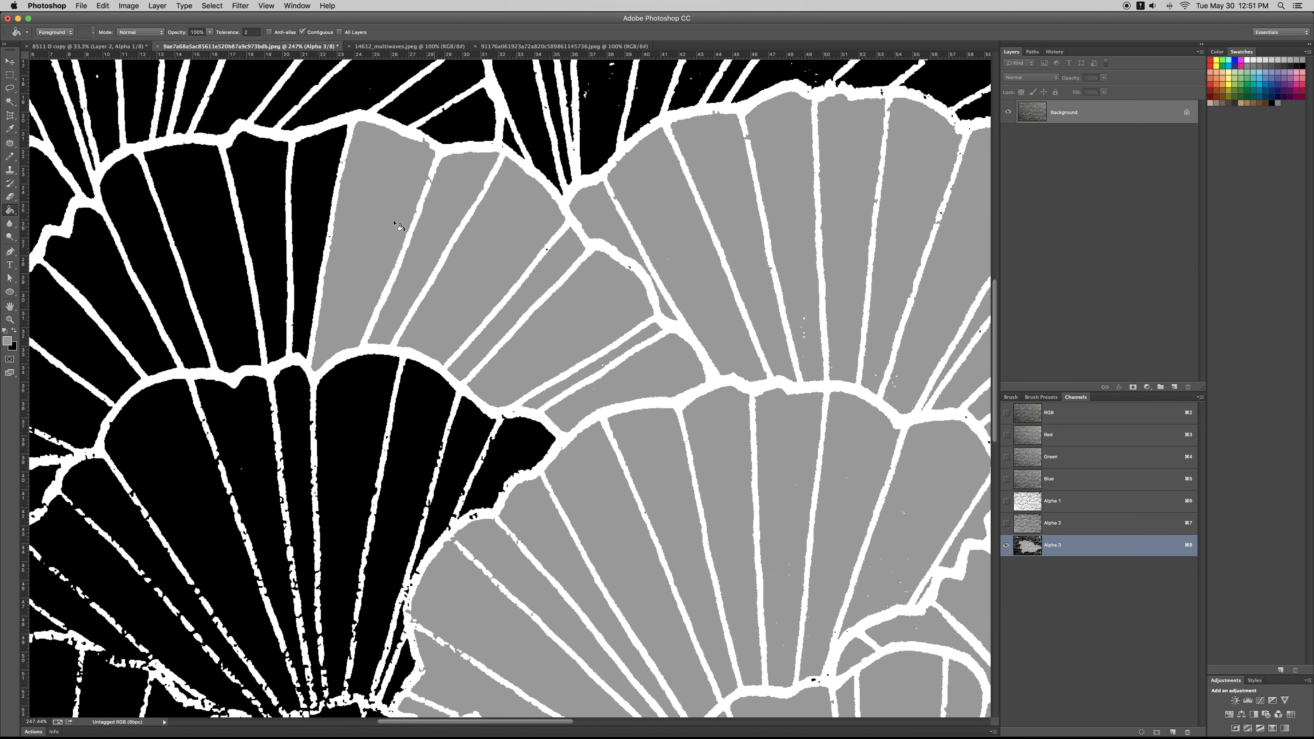
pyautogui.click(293, 208)
pyautogui.press('super+z')
pyautogui.click(313, 218)
pyautogui.click(259, 215)
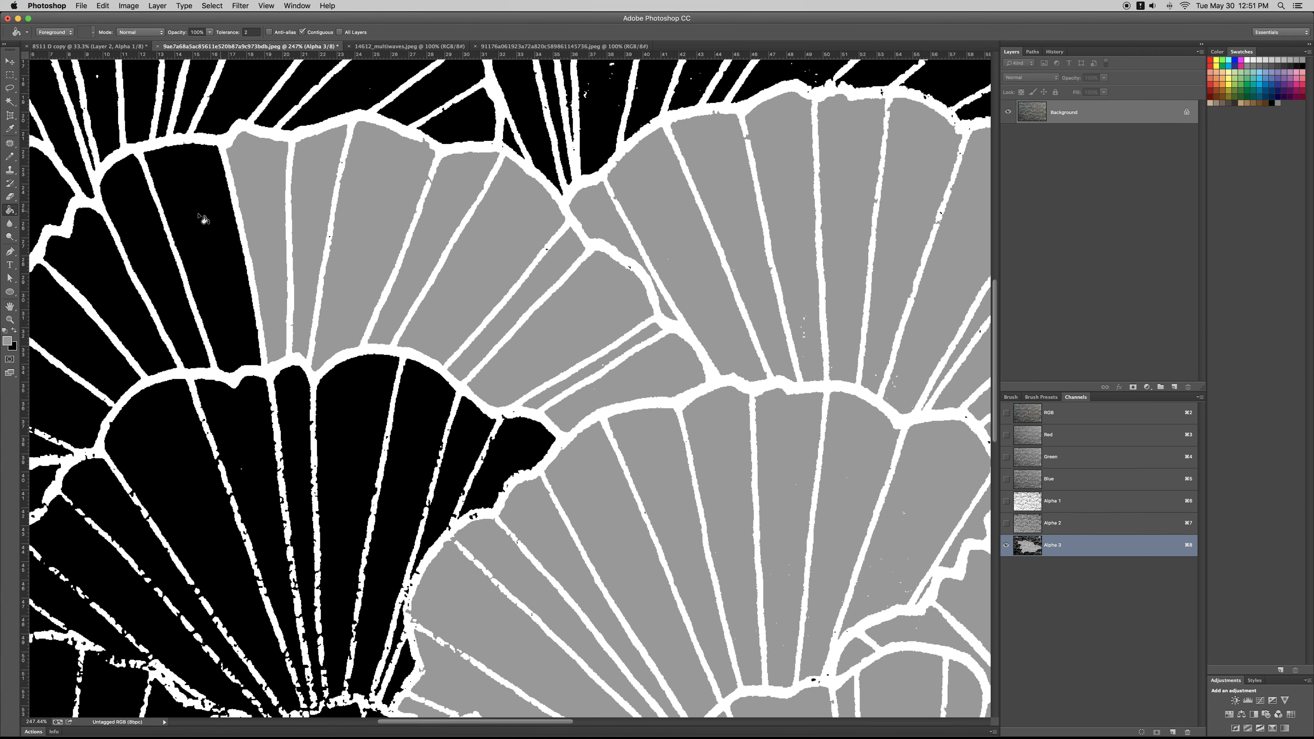
# Step: Fill the remaining black segments at the left side of the same wide fan with grey
pyautogui.click(202, 220)
pyautogui.click(148, 270)
pyautogui.click(114, 285)
pyautogui.press('z')
pyautogui.moveTo(199, 307); pyautogui.dragTo(155, 305)
pyautogui.press('g')
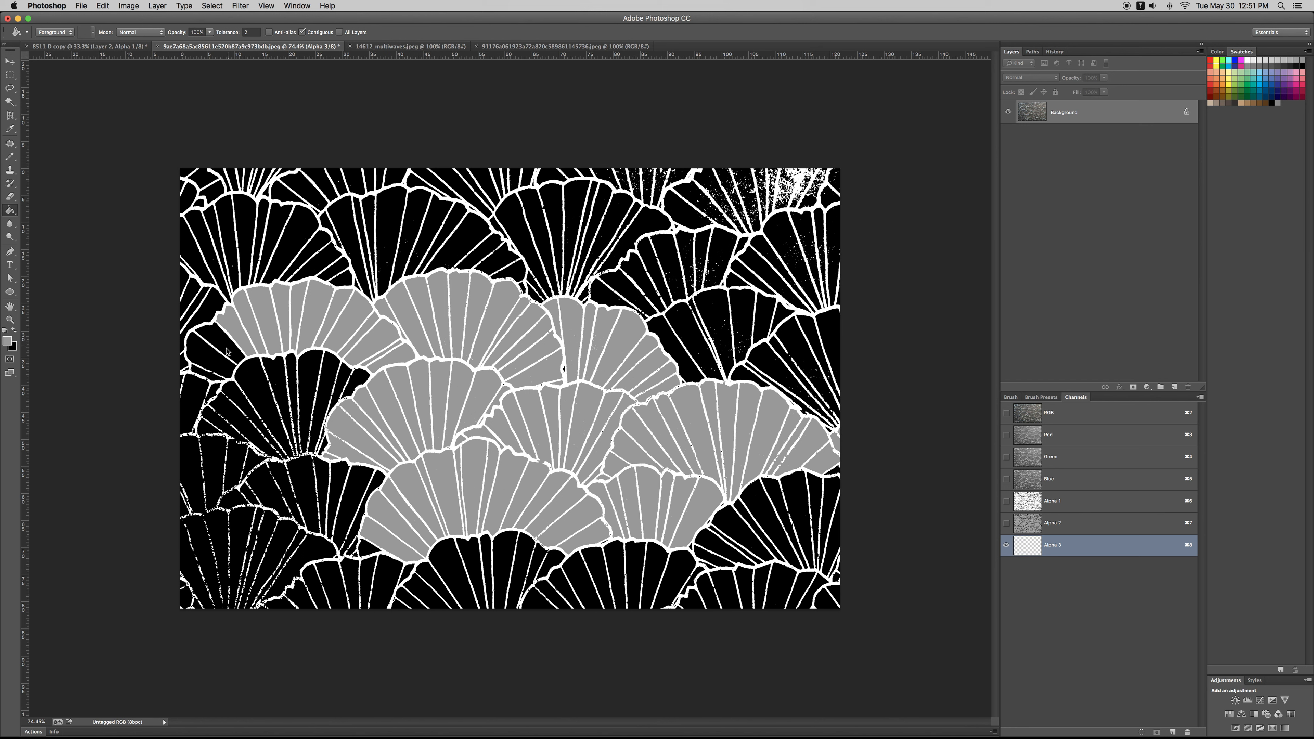
pyautogui.click(213, 378)
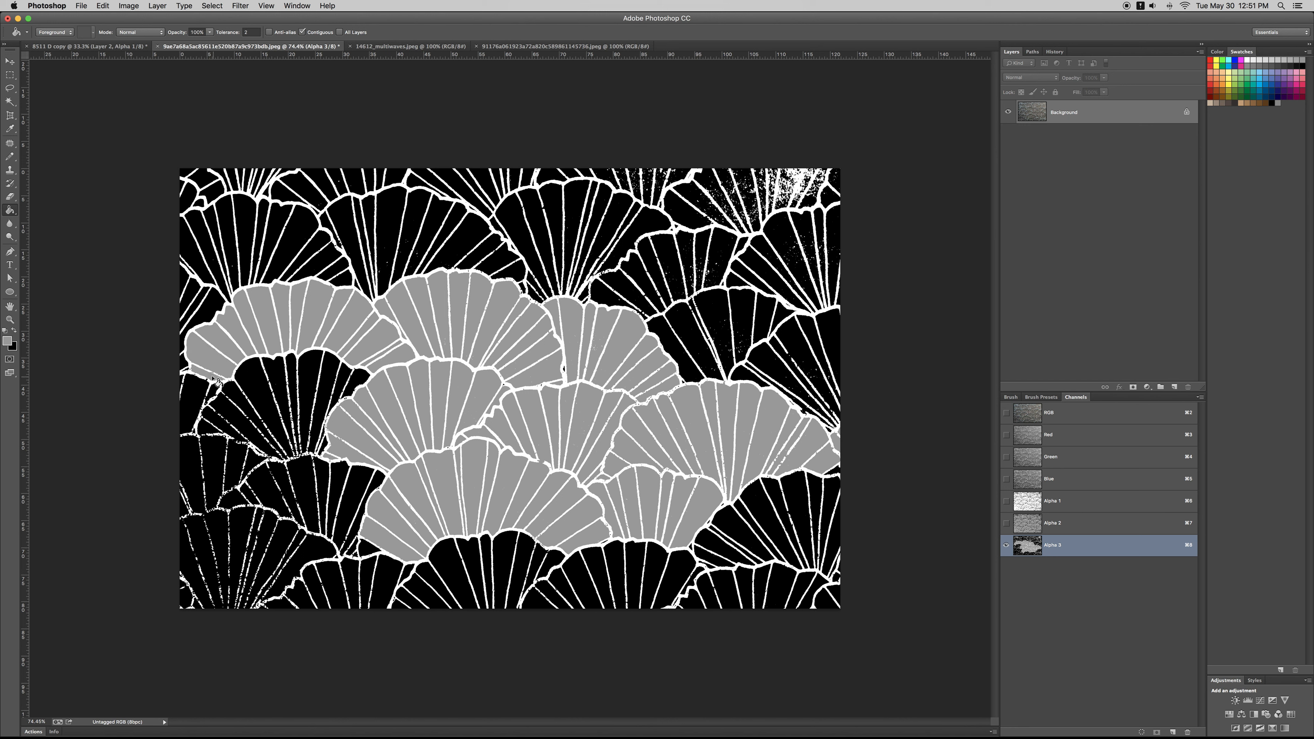
pyautogui.click(220, 425)
pyautogui.press('super+z')
pyautogui.click(261, 395)
pyautogui.press('super+z')
# Step: Fill the right-hand segments of the two lower-left fans bordering the grey cluster with the same grey
pyautogui.click(343, 380)
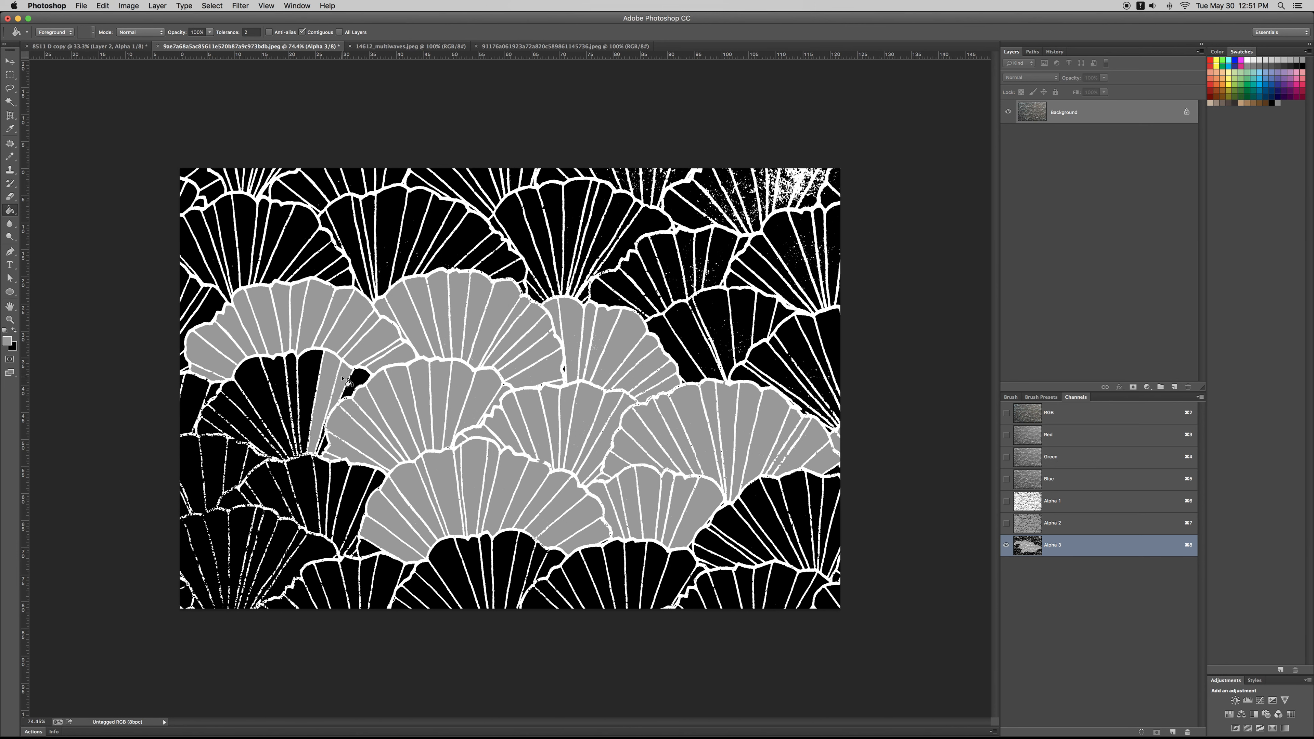
pyautogui.click(341, 481)
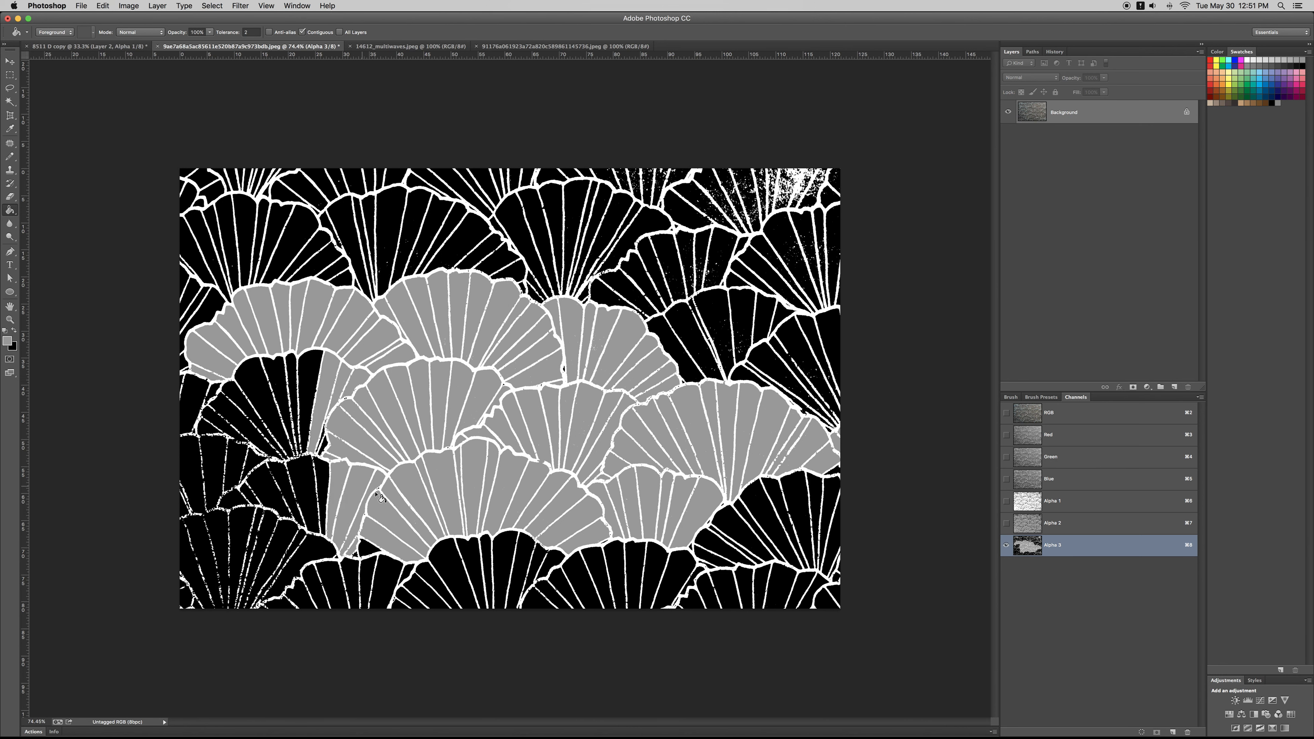
pyautogui.click(616, 293)
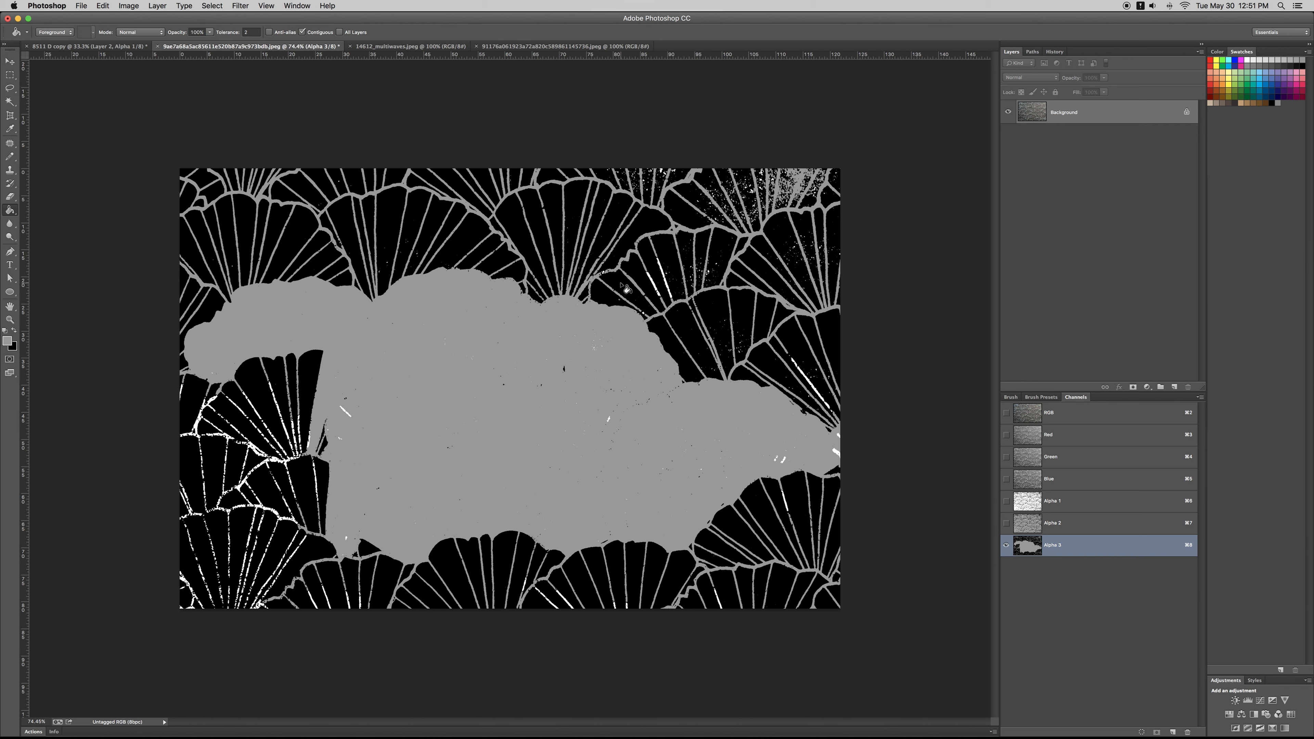
pyautogui.press('super+z')
# Step: Fill the fan above and right of the narrow upper fan with grey, plus the adjoining right edge of the top central fan
pyautogui.click(611, 296)
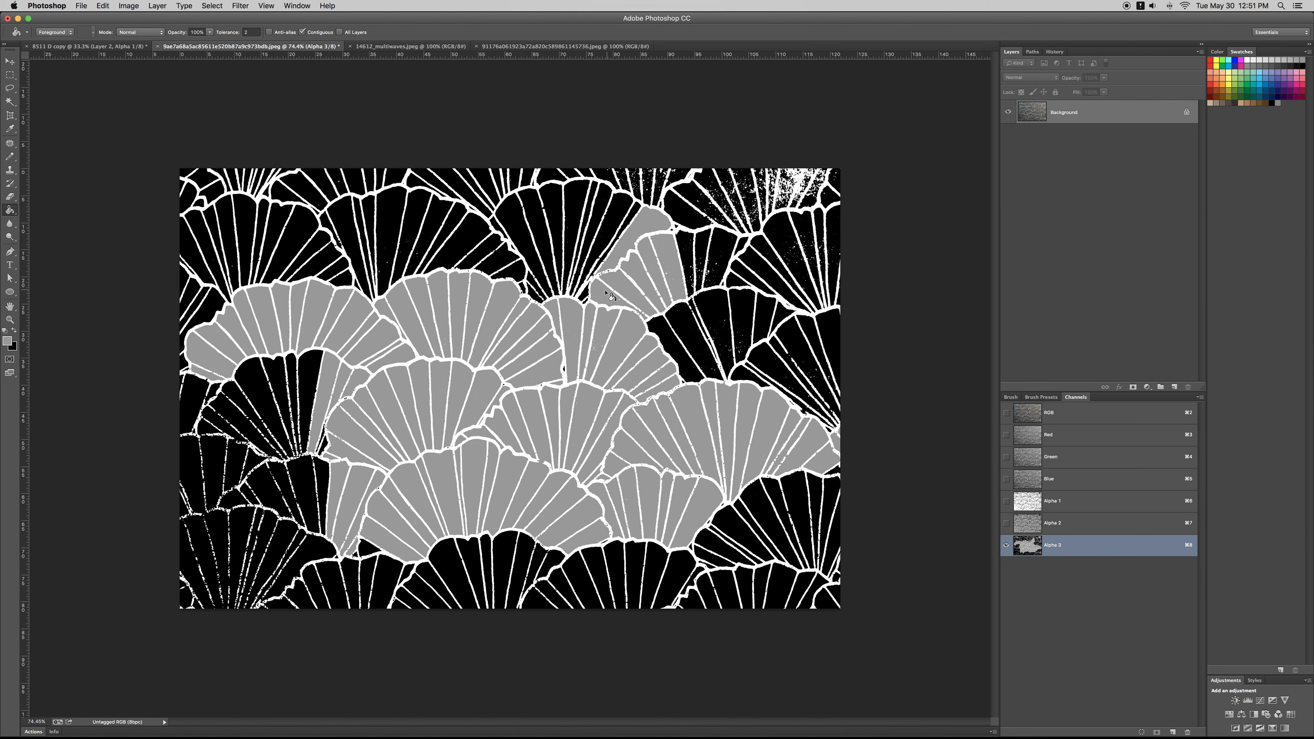
pyautogui.click(692, 267)
pyautogui.click(706, 251)
pyautogui.click(722, 249)
# Step: Fill all segments of the fan directly below it with grey, including the thin black sliver between two of its lines
pyautogui.click(727, 310)
pyautogui.click(696, 326)
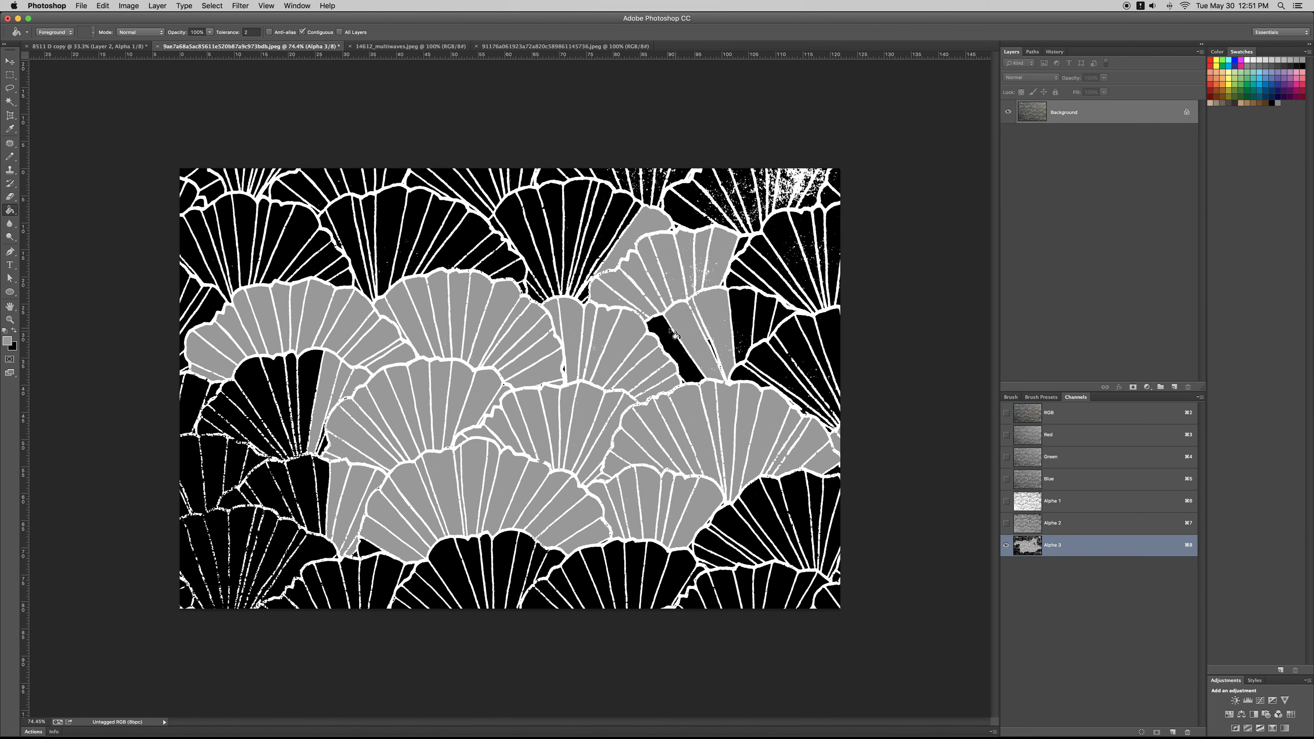
pyautogui.click(671, 330)
pyautogui.press('super+space')
pyautogui.moveTo(720, 347); pyautogui.dragTo(807, 347)
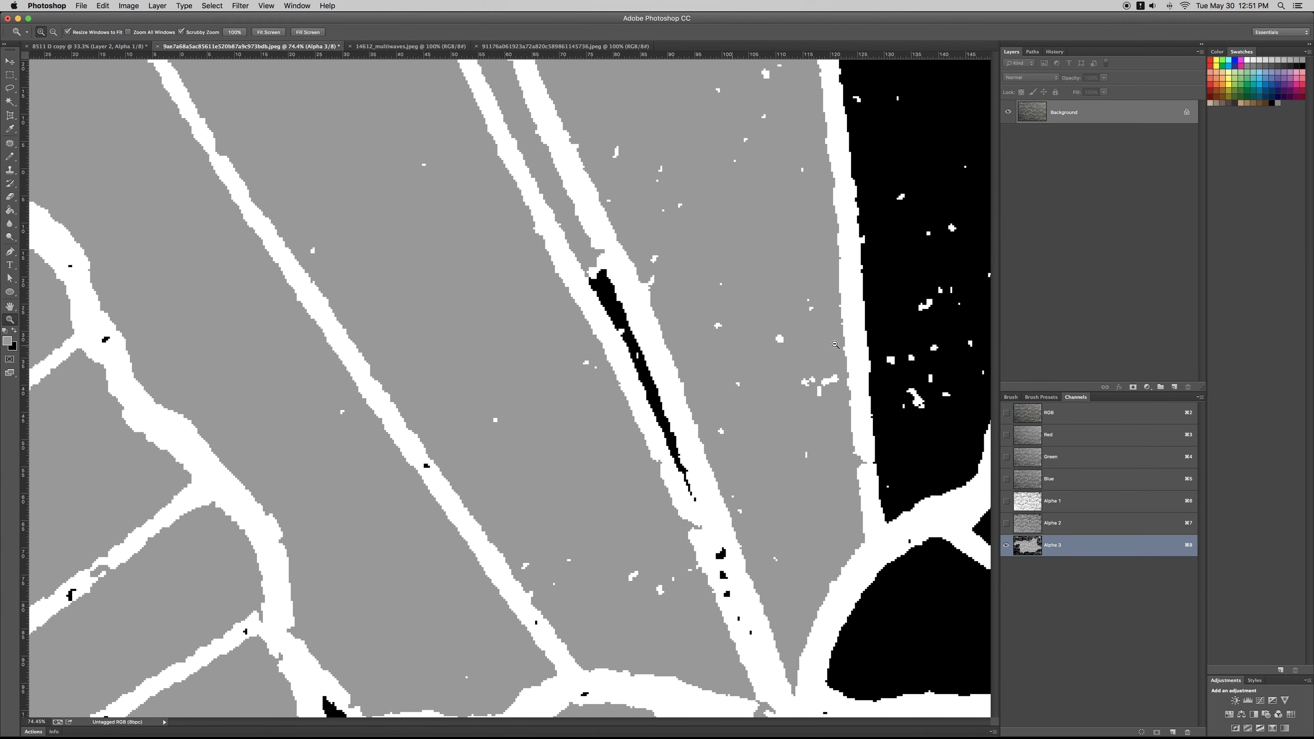
pyautogui.click(624, 317)
pyautogui.press('super+space')
pyautogui.moveTo(622, 319)
pyautogui.mouseDown()
pyautogui.moveTo(507, 321)
pyautogui.moveTo(638, 350)
pyautogui.moveTo(645, 329)
pyautogui.mouseUp()
pyautogui.press('super+space')
pyautogui.moveTo(640, 280)
pyautogui.mouseDown()
pyautogui.moveTo(586, 285)
pyautogui.moveTo(696, 300)
pyautogui.moveTo(663, 306)
pyautogui.mouseUp()
pyautogui.click(762, 302)
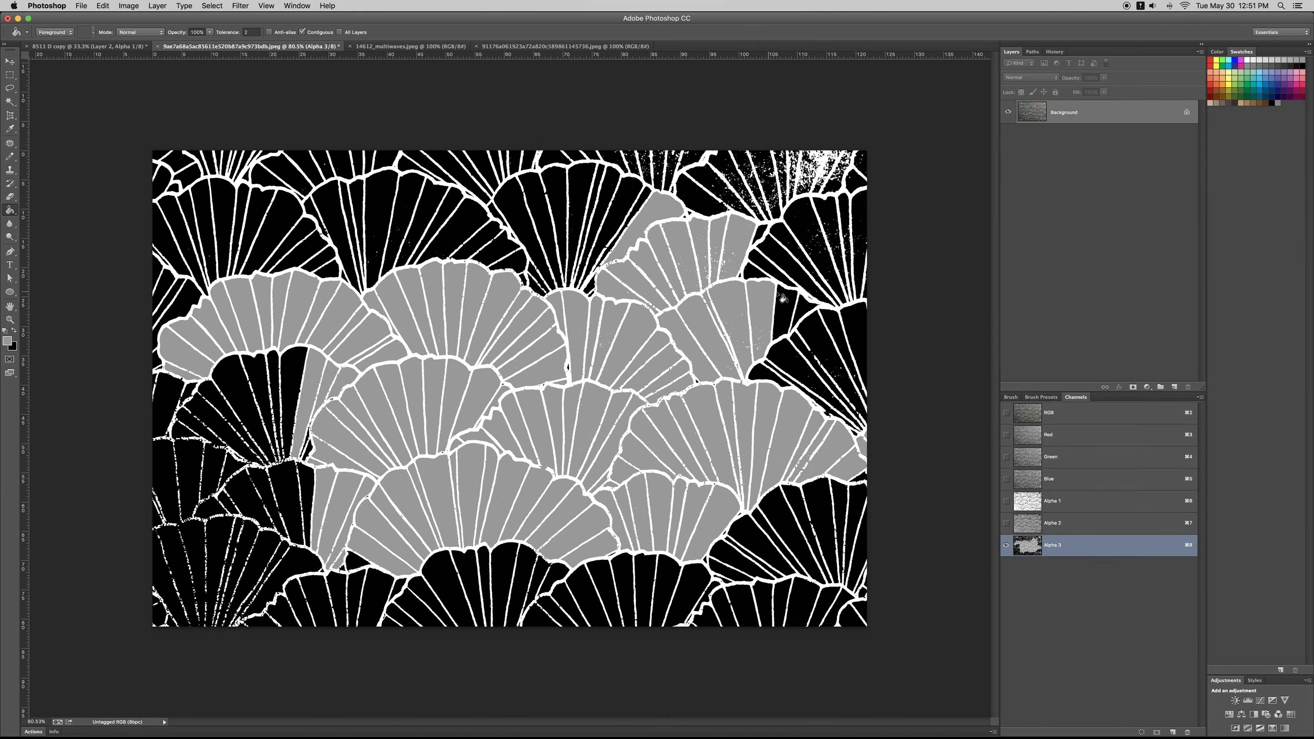
pyautogui.click(795, 310)
# Step: Fill the remaining black segments of the top central fan with the same grey
pyautogui.press('super+space')
pyautogui.moveTo(539, 250); pyautogui.dragTo(577, 268)
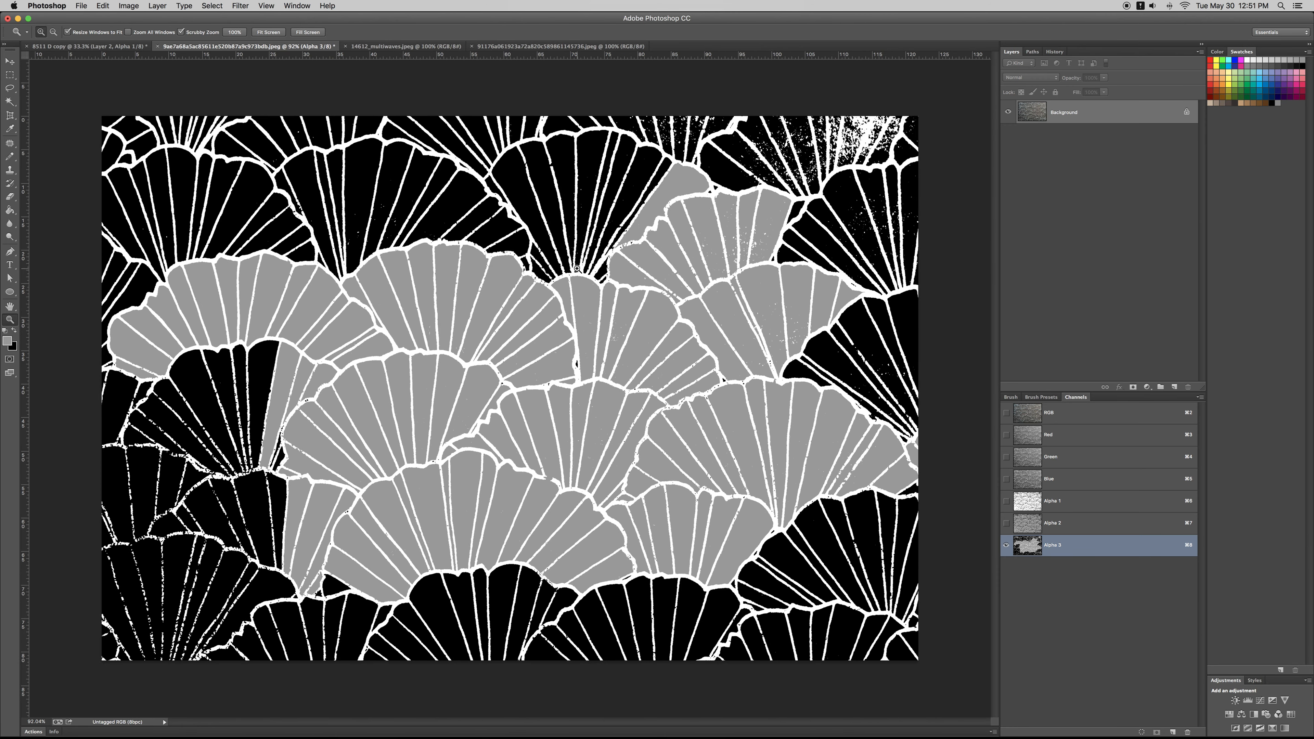
pyautogui.click(541, 276)
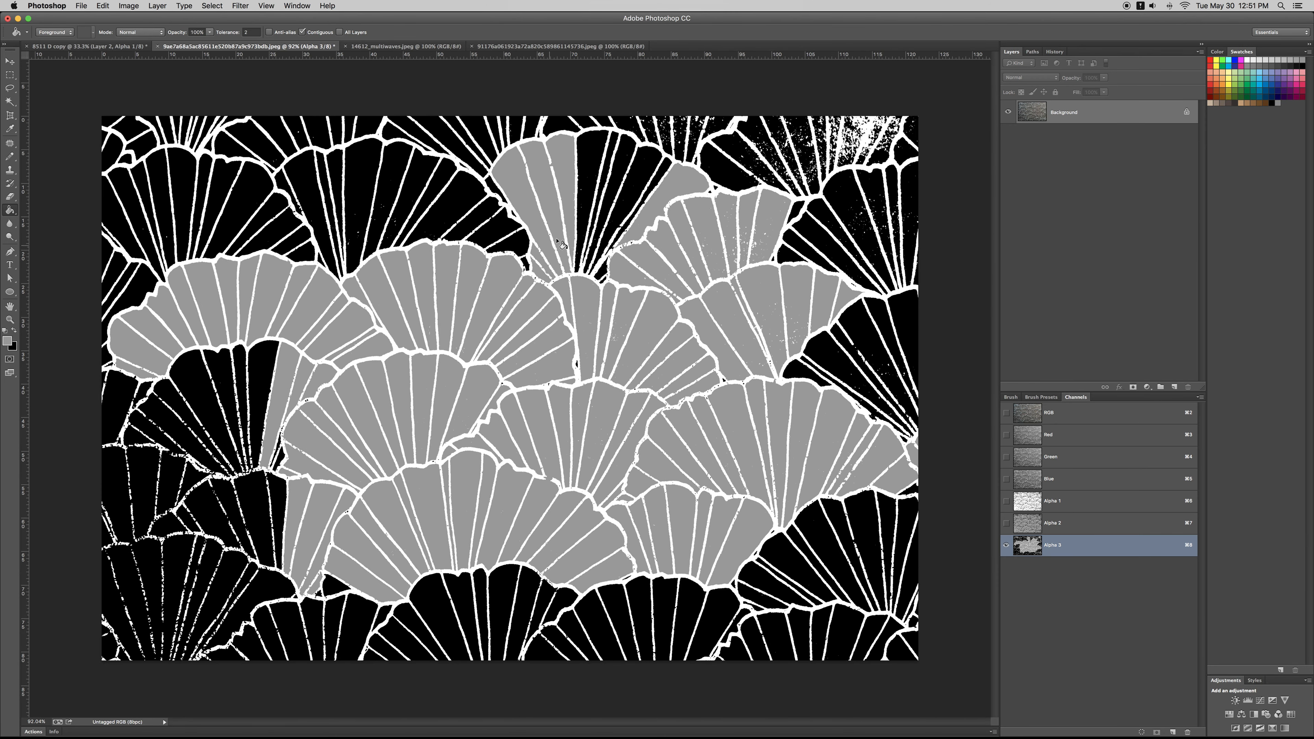
pyautogui.click(585, 215)
pyautogui.click(618, 173)
pyautogui.click(637, 175)
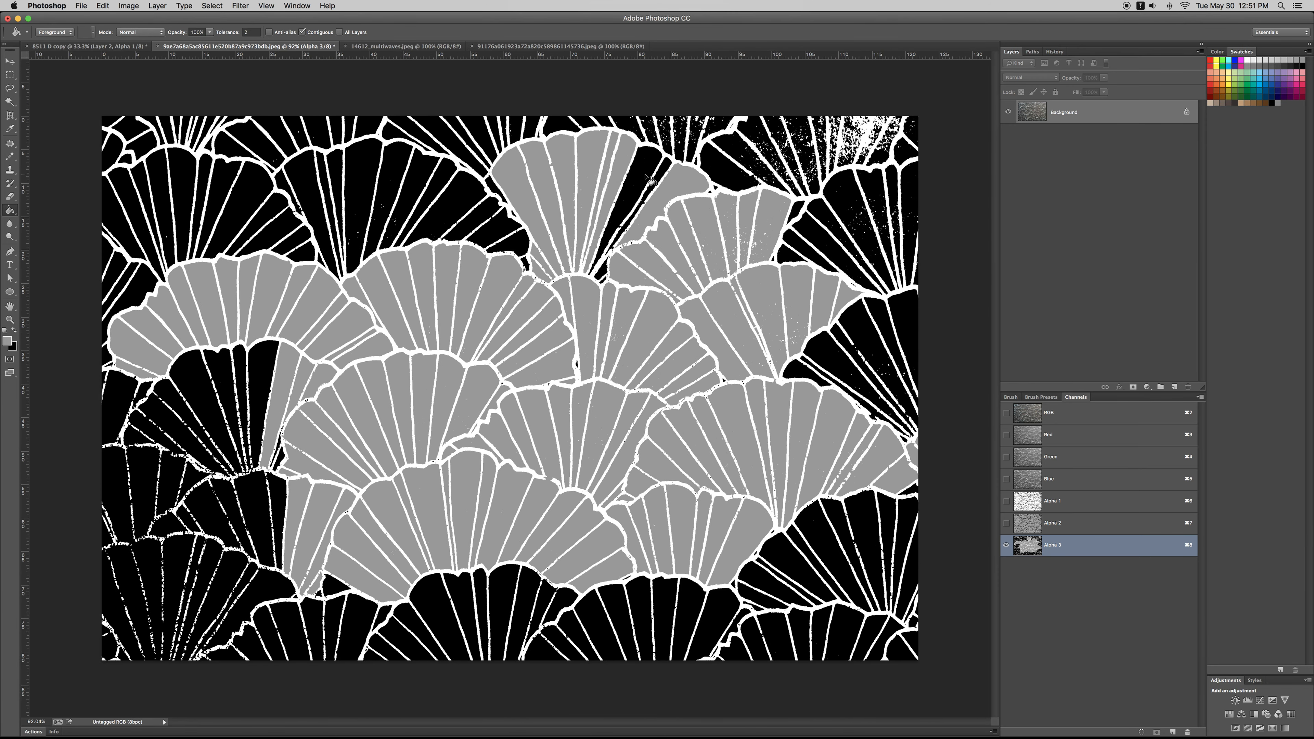
pyautogui.click(658, 178)
pyautogui.click(606, 283)
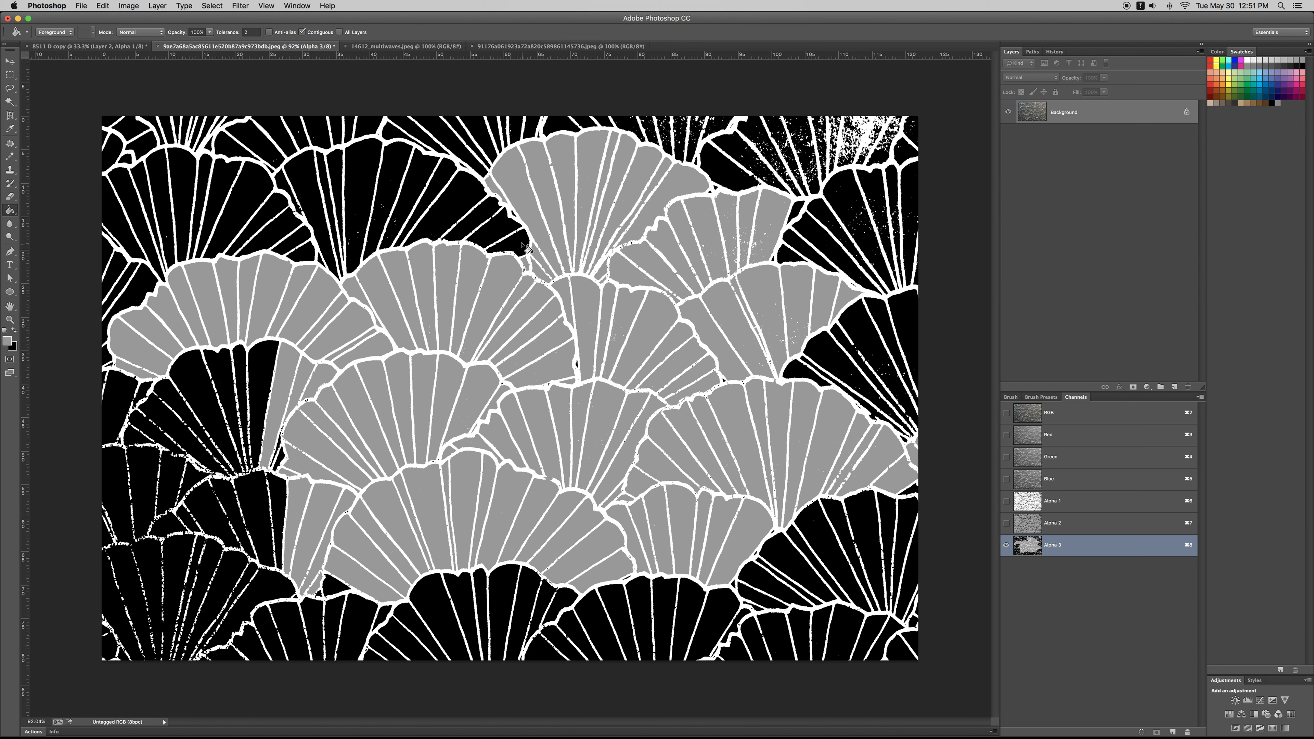
# Step: Fill all segments of the fan immediately left of the top central fan with grey
pyautogui.click(498, 231)
pyautogui.click(434, 190)
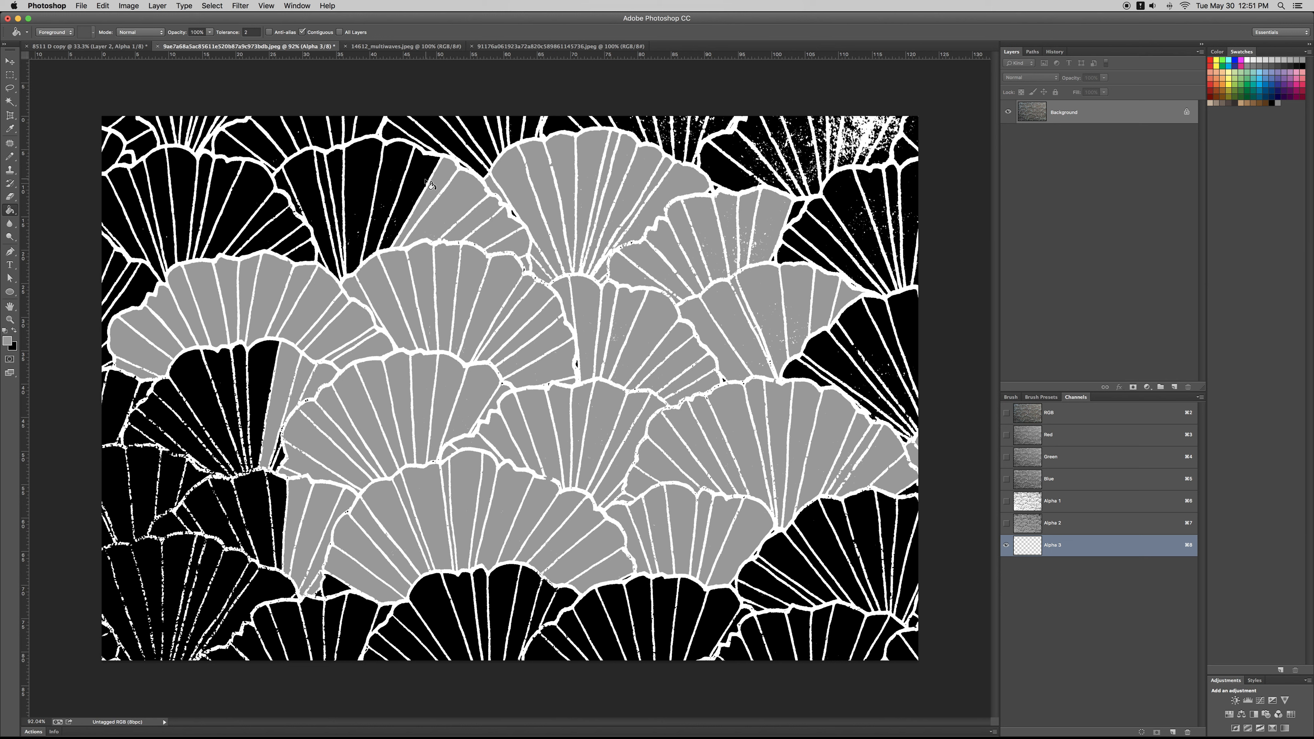
pyautogui.click(415, 184)
pyautogui.click(389, 178)
pyautogui.click(350, 186)
pyautogui.click(322, 189)
pyautogui.press('super+z')
pyautogui.click(335, 173)
pyautogui.click(323, 168)
pyautogui.click(304, 189)
# Step: Select all grey fan areas in the channel using the Magic Wand and Similar
pyautogui.press('w')
pyautogui.press('super+minus')
pyautogui.press('super+minus')
pyautogui.press('super+minus')
pyautogui.press('super+equal')
pyautogui.press('super+equal')
pyautogui.rightClick(539, 428)
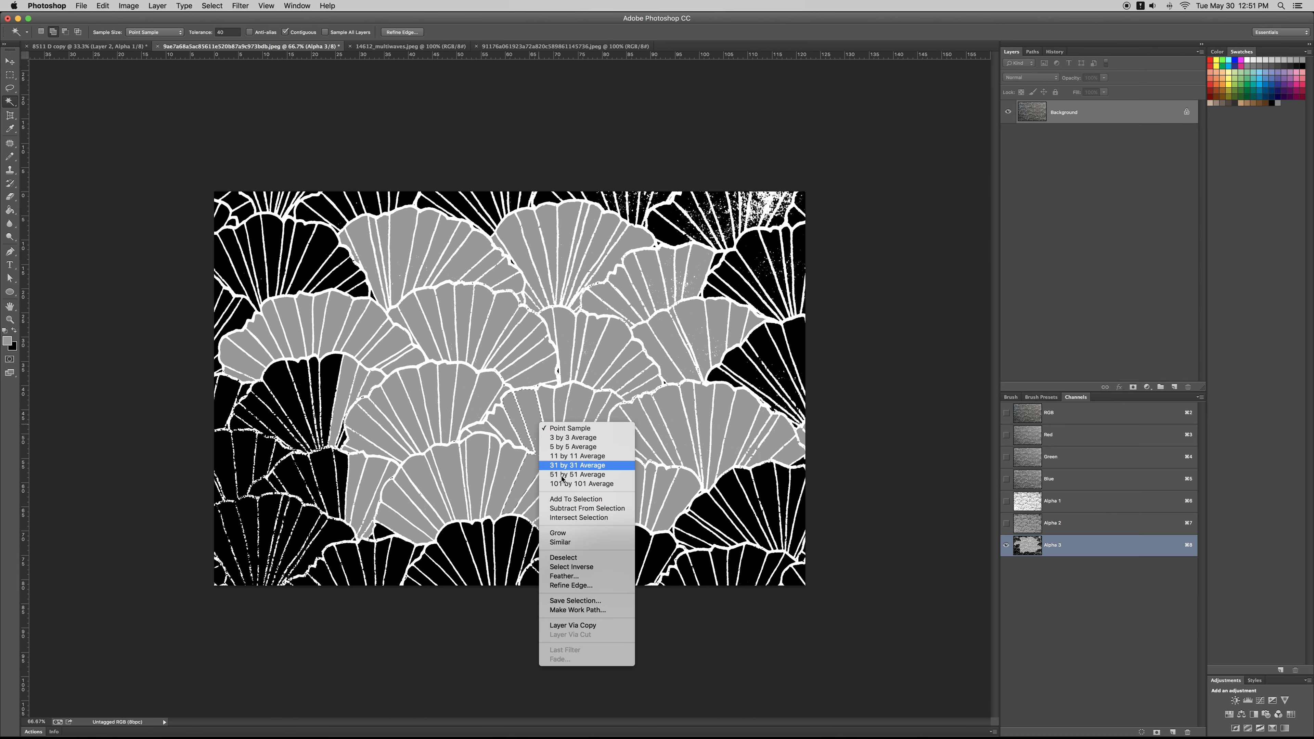
pyautogui.click(587, 543)
pyautogui.press('Delete')
pyautogui.press('super+z')
# Step: Save the selection as an alpha channel and create another channel showing the selected fans in black on white
pyautogui.click(1157, 733)
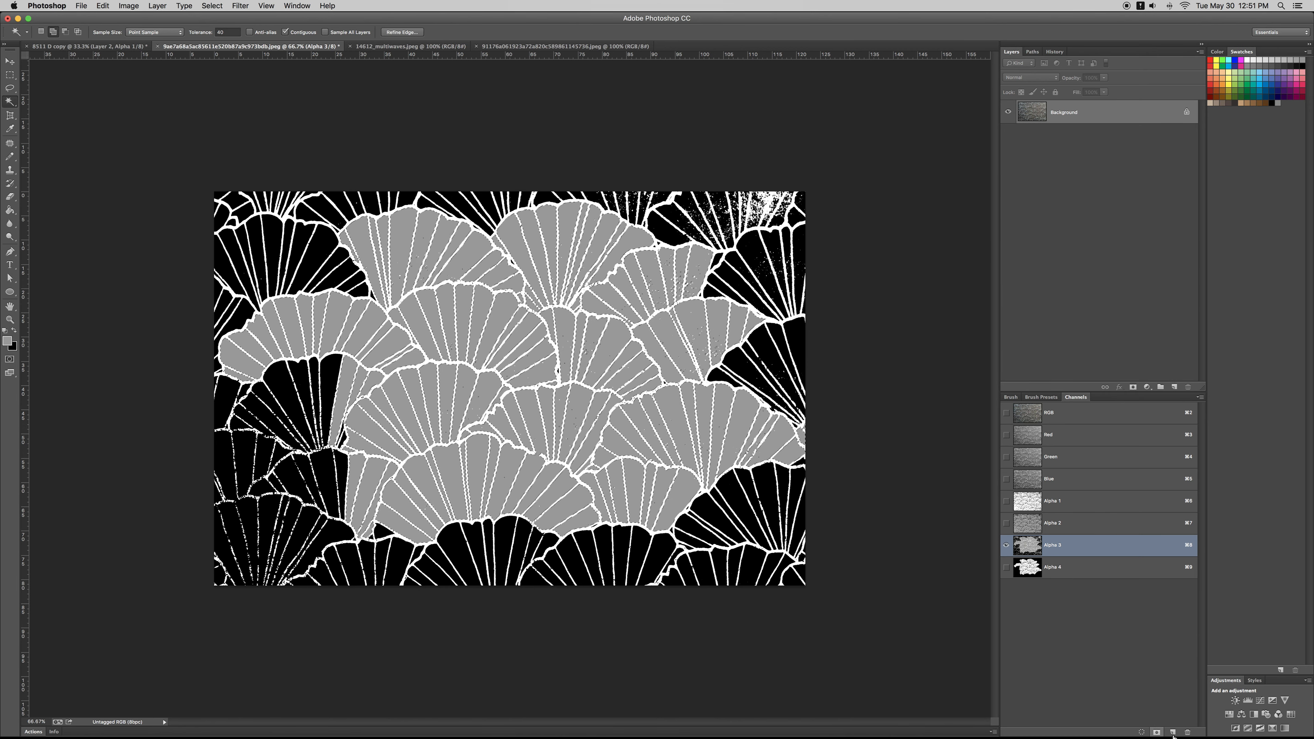
pyautogui.click(1174, 733)
pyautogui.press('Delete')
pyautogui.press('super+equal')
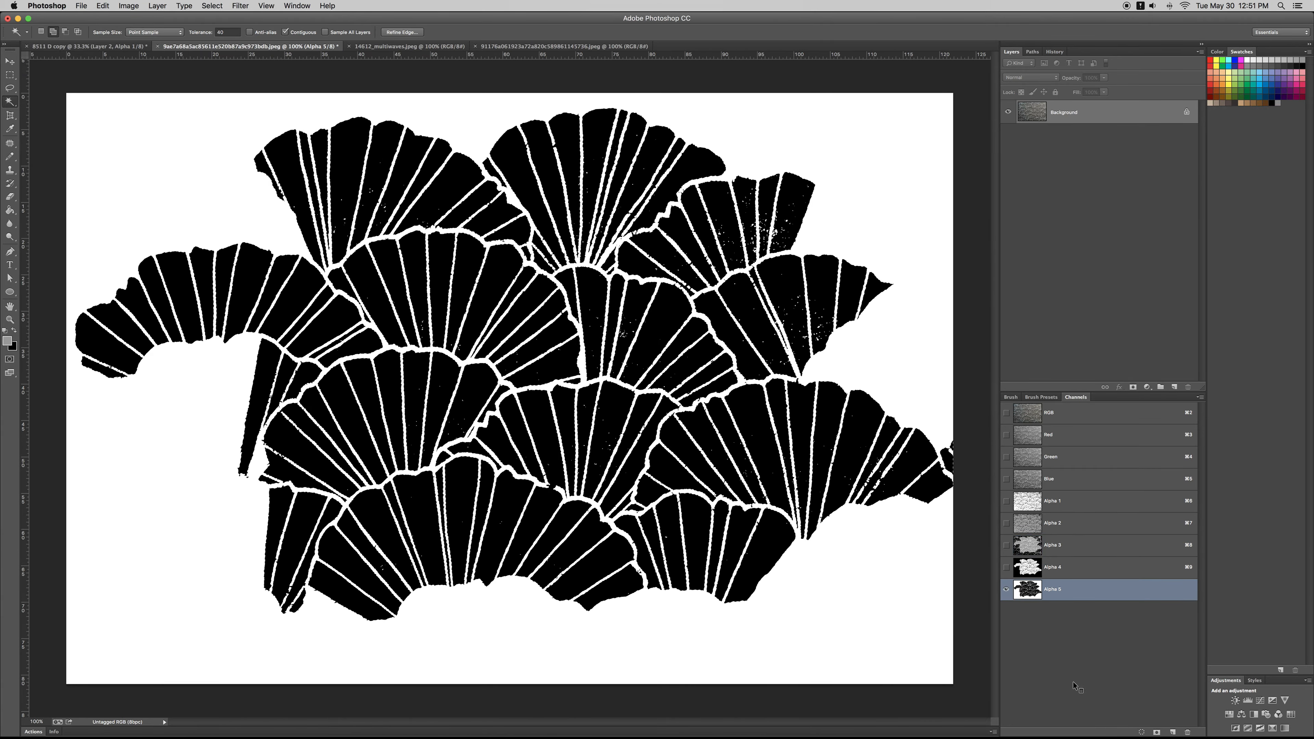
# Step: Switch to the 8511 D copy document and paste the black fan cluster into its Alpha 1 channel
pyautogui.hotkey('ctrl', 'Tab')
pyautogui.press('z')
pyautogui.moveTo(848, 523); pyautogui.dragTo(828, 521)
pyautogui.hotkey('ctrl', 'Tab')
pyautogui.hotkey('ctrl', 'Tab')
pyautogui.press('super+v')
pyautogui.press('super+d')
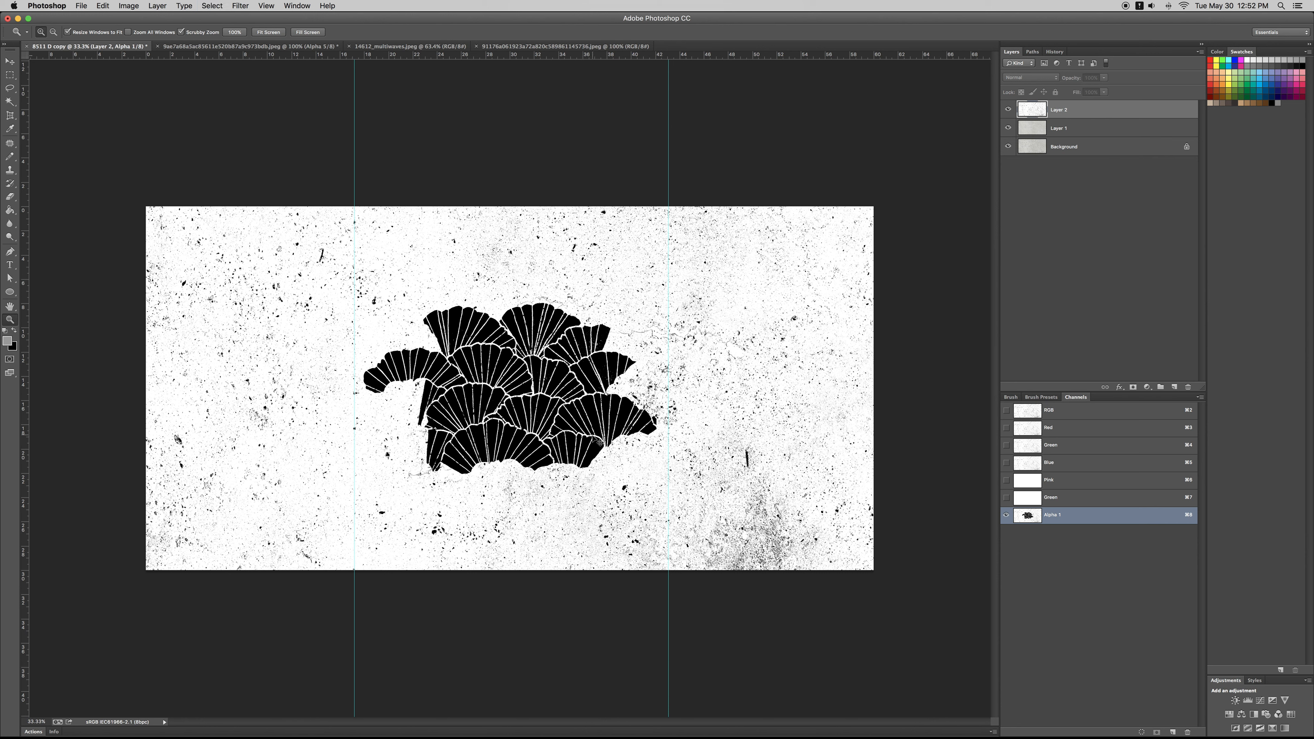
# Step: Arrange copies of the fan cluster at the lower left, upper centre, upper right and lower right of the Alpha 1 channel
pyautogui.moveTo(569, 441); pyautogui.dragTo(379, 526)
pyautogui.moveTo(380, 524); pyautogui.dragTo(764, 355)
pyautogui.moveTo(556, 351); pyautogui.dragTo(747, 500)
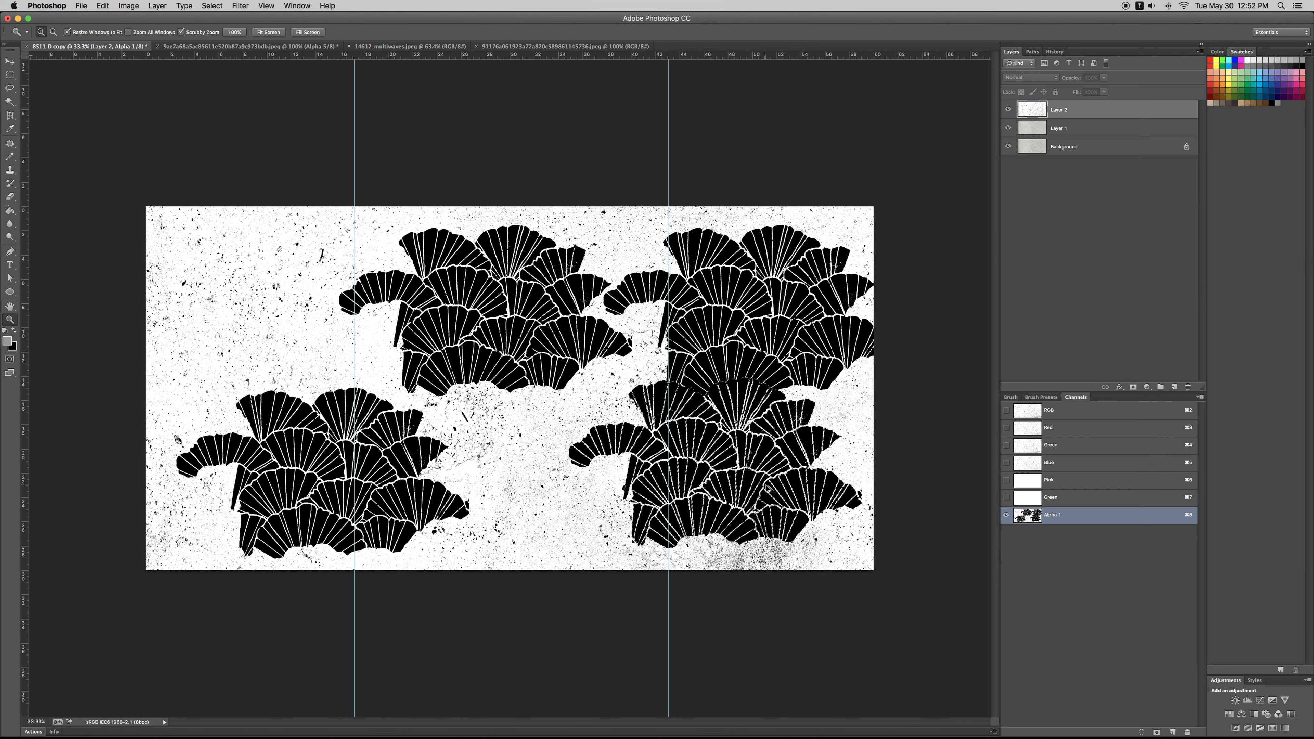
pyautogui.press('super+d')
pyautogui.press('super+z')
# Step: Place another cluster copy over the canvas's upper-left corner and set its Free Transform X and Y units to centimetres
pyautogui.moveTo(766, 485); pyautogui.dragTo(205, 226)
pyautogui.press('super+t')
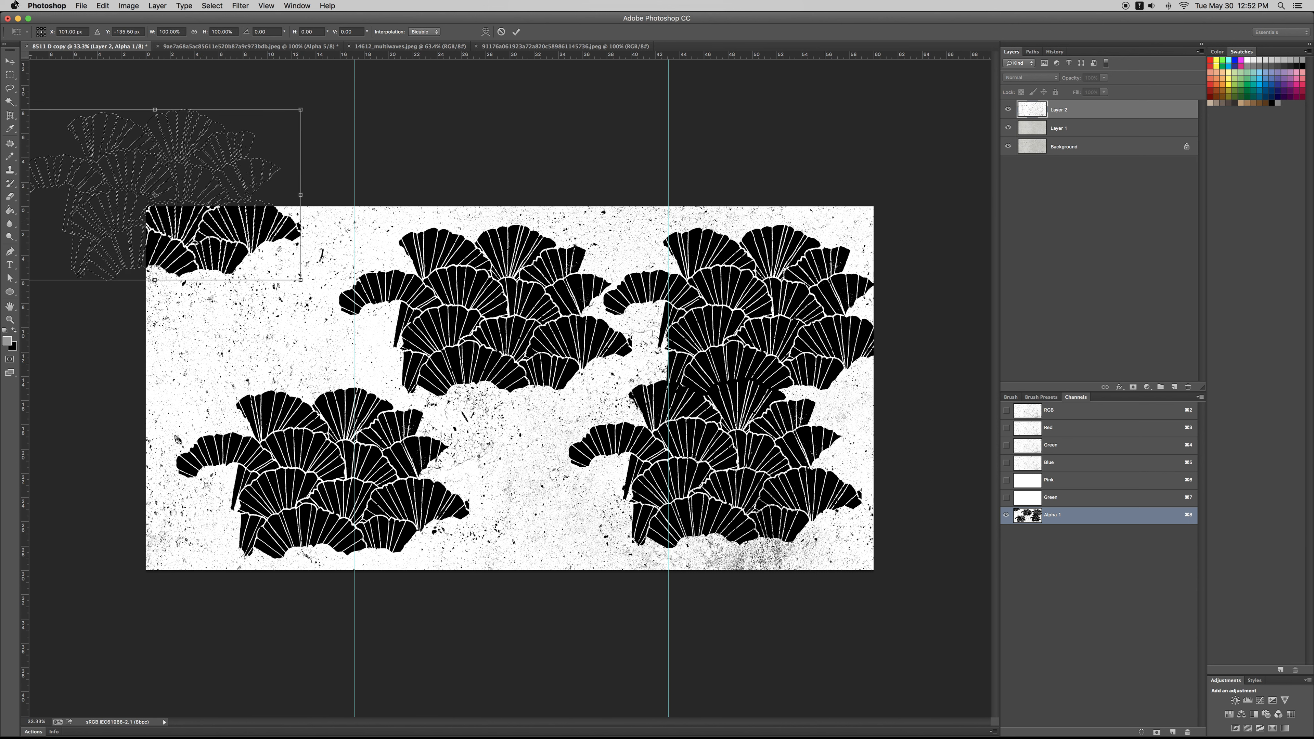
pyautogui.click(97, 31)
pyautogui.rightClick(84, 32)
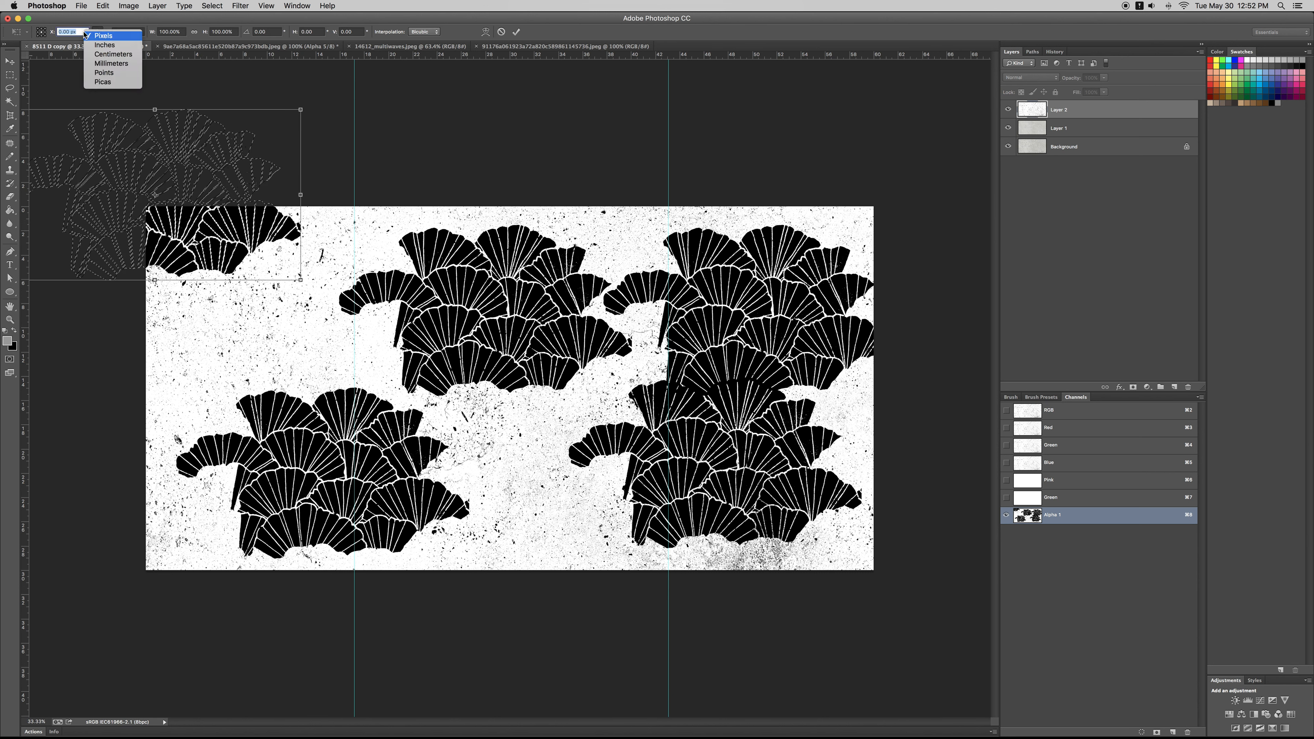
pyautogui.click(113, 54)
pyautogui.rightClick(137, 32)
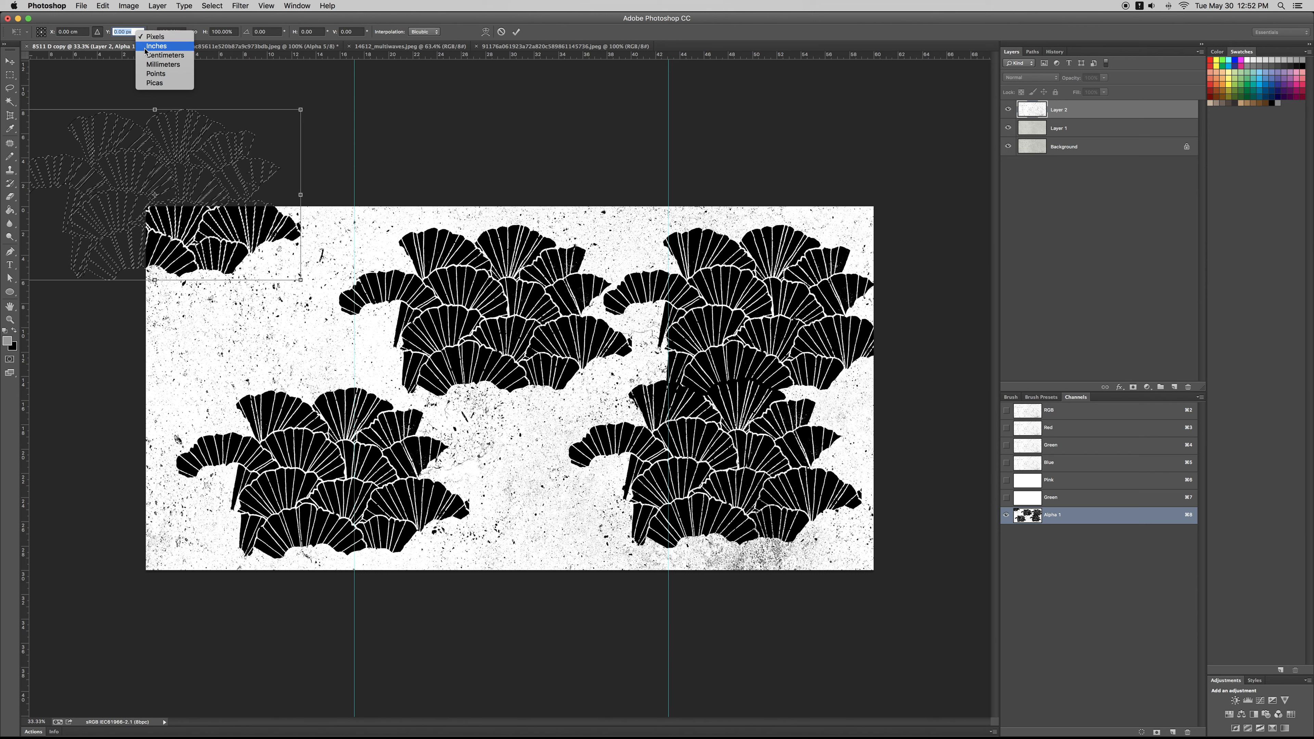
pyautogui.click(165, 55)
# Step: Try to shift the corner copy by a relative horizontal offset, and undo its placement
pyautogui.click(73, 31)
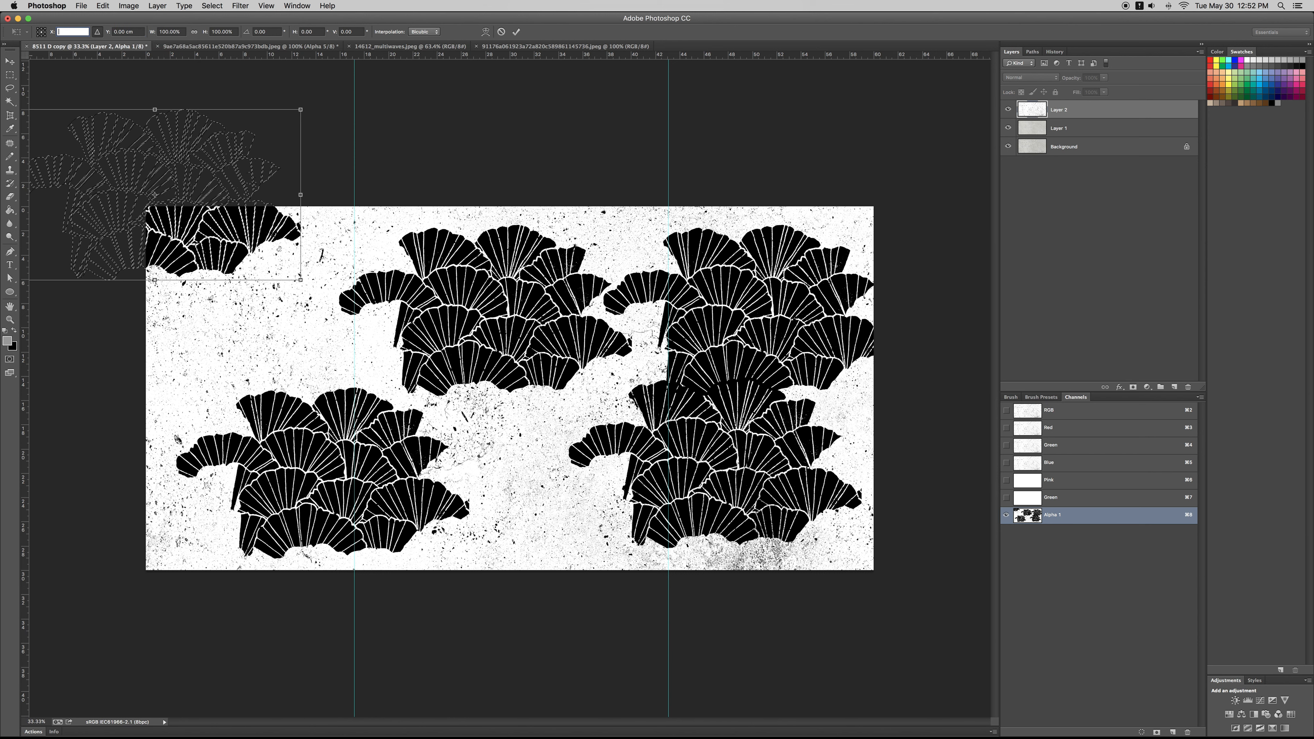
pyautogui.press('Return')
pyautogui.press('Return')
pyautogui.press('super+z')
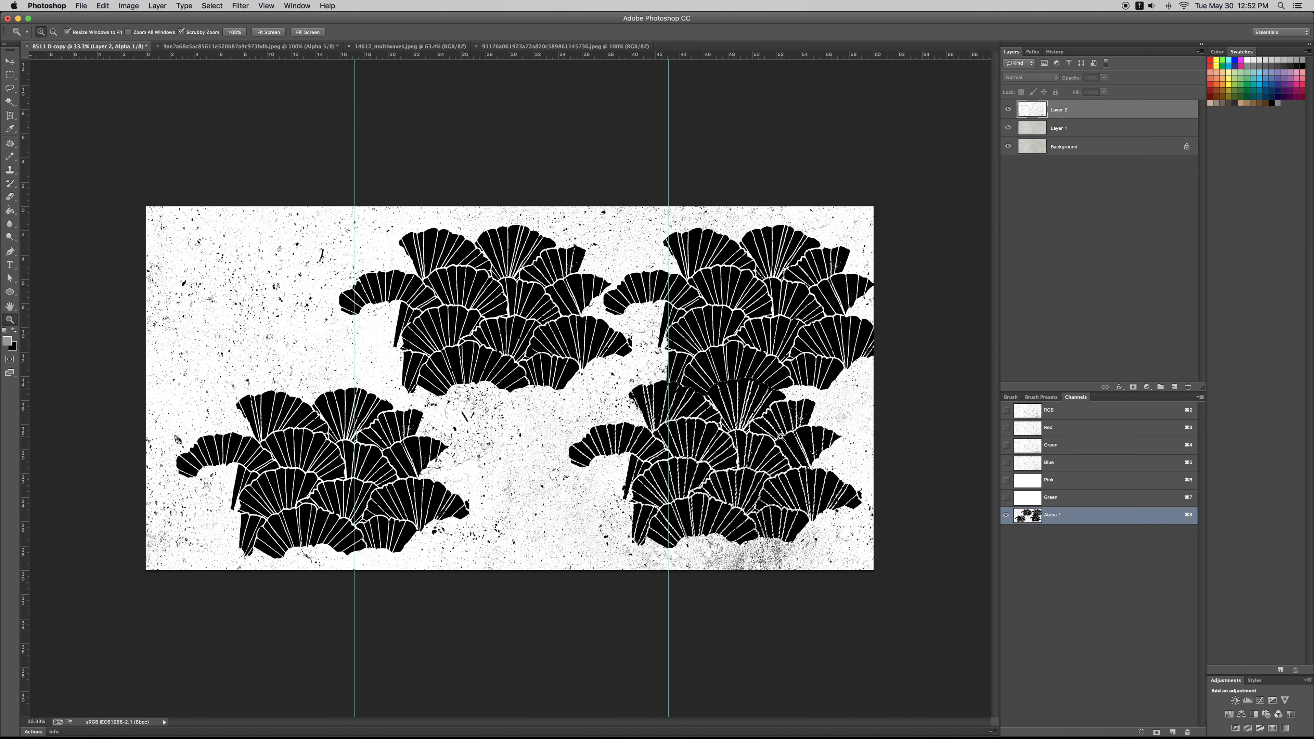
# Step: Paste the selected lower-right cluster onto a new layer in the RGB composite and show the Alpha 1 overlay
pyautogui.press('super+2')
pyautogui.press('super+x')
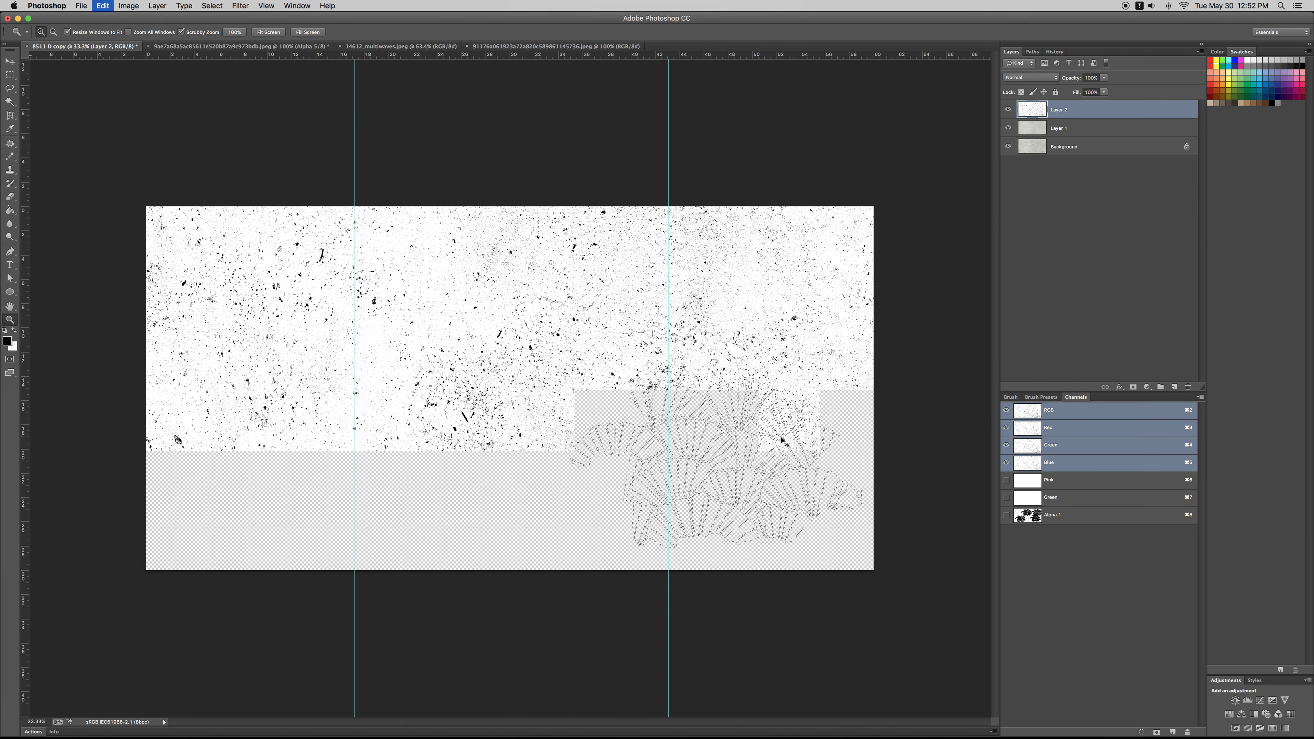
pyautogui.press('super+v')
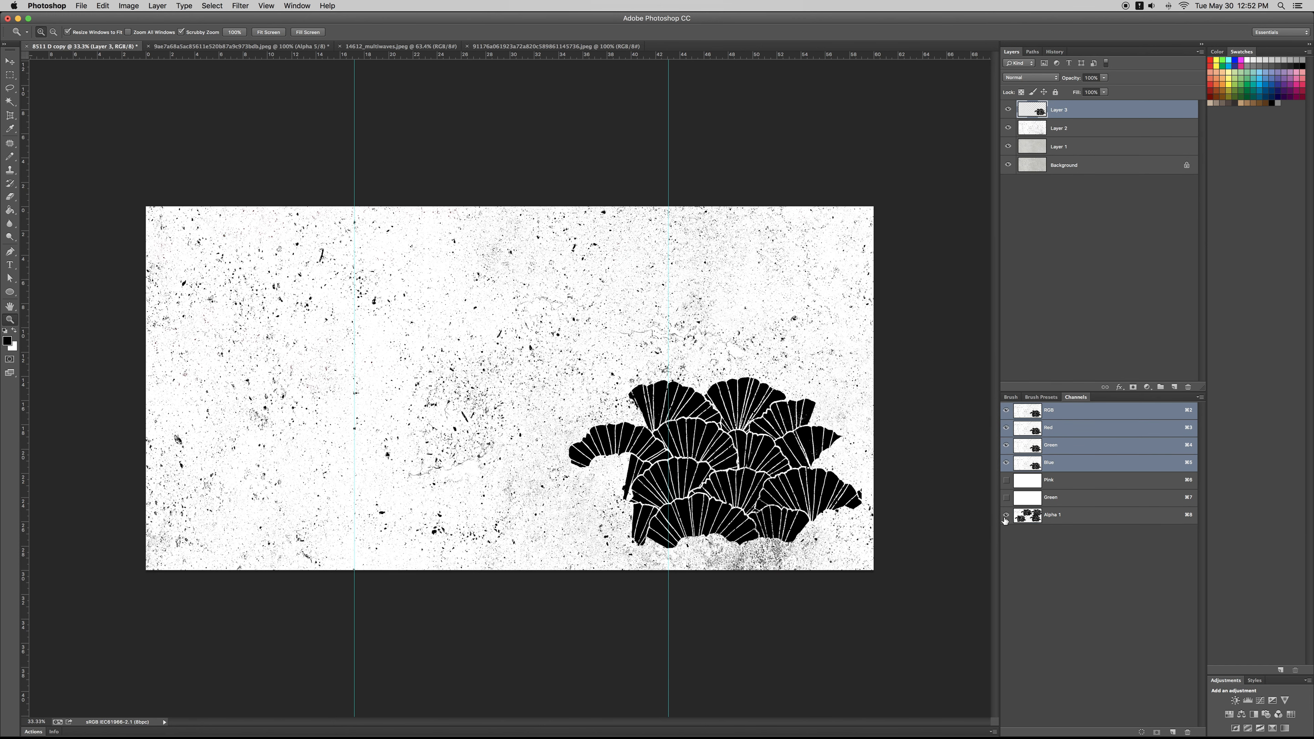
pyautogui.click(1005, 517)
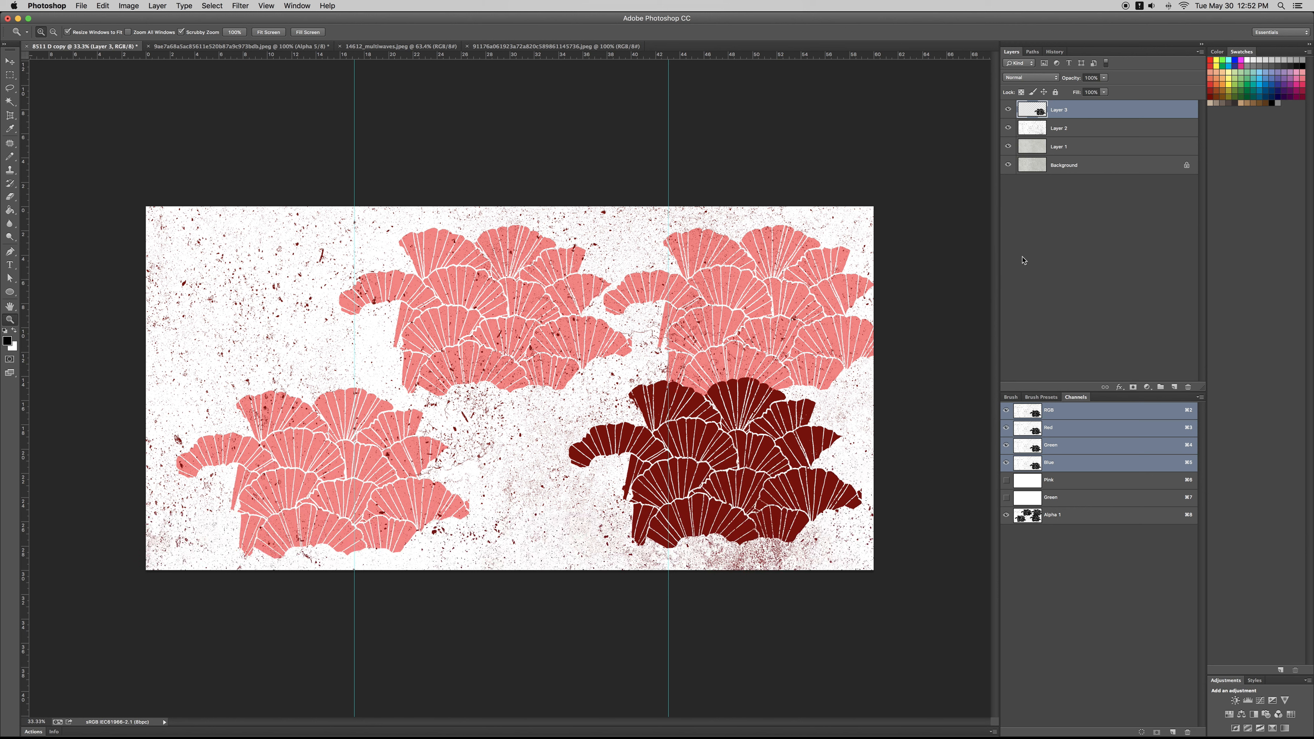
# Step: Move the new layer's fan cluster over the canvas's lower-right corner and flip it horizontally
pyautogui.press('super+t')
pyautogui.moveTo(783, 444); pyautogui.dragTo(914, 583)
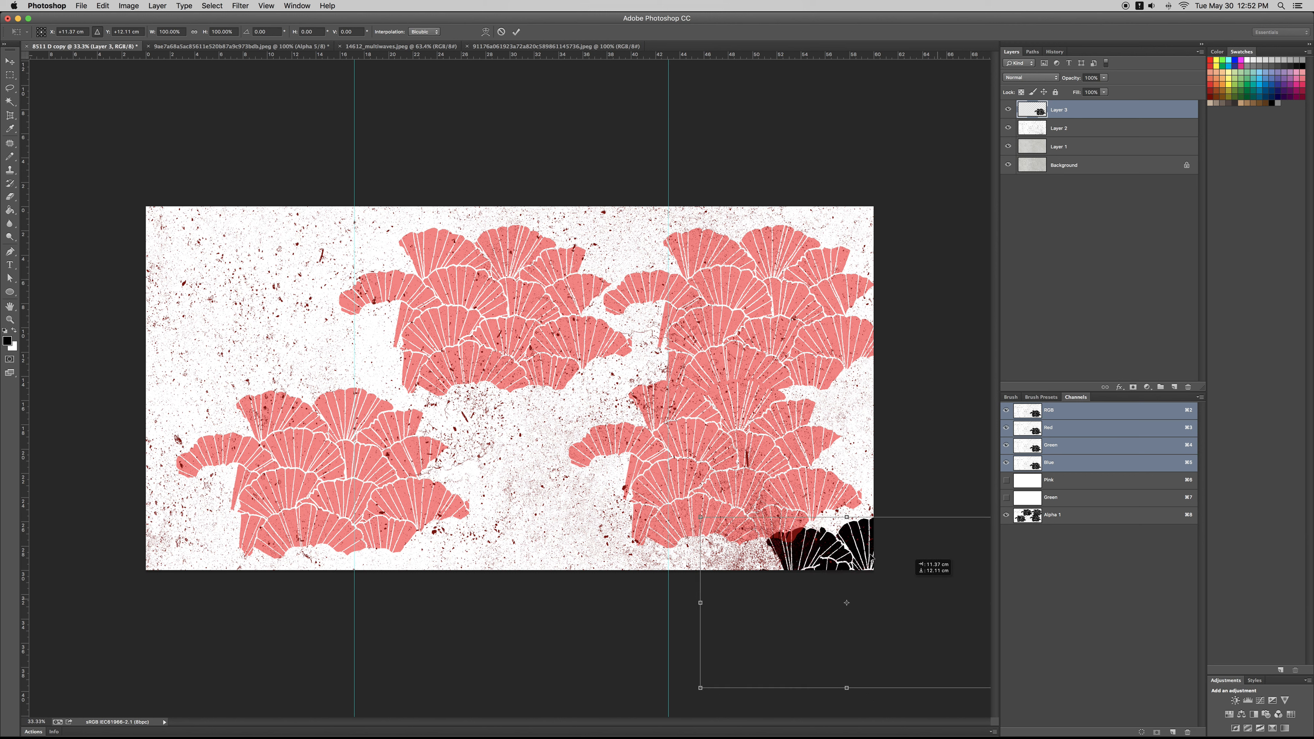
pyautogui.rightClick(872, 553)
pyautogui.click(903, 688)
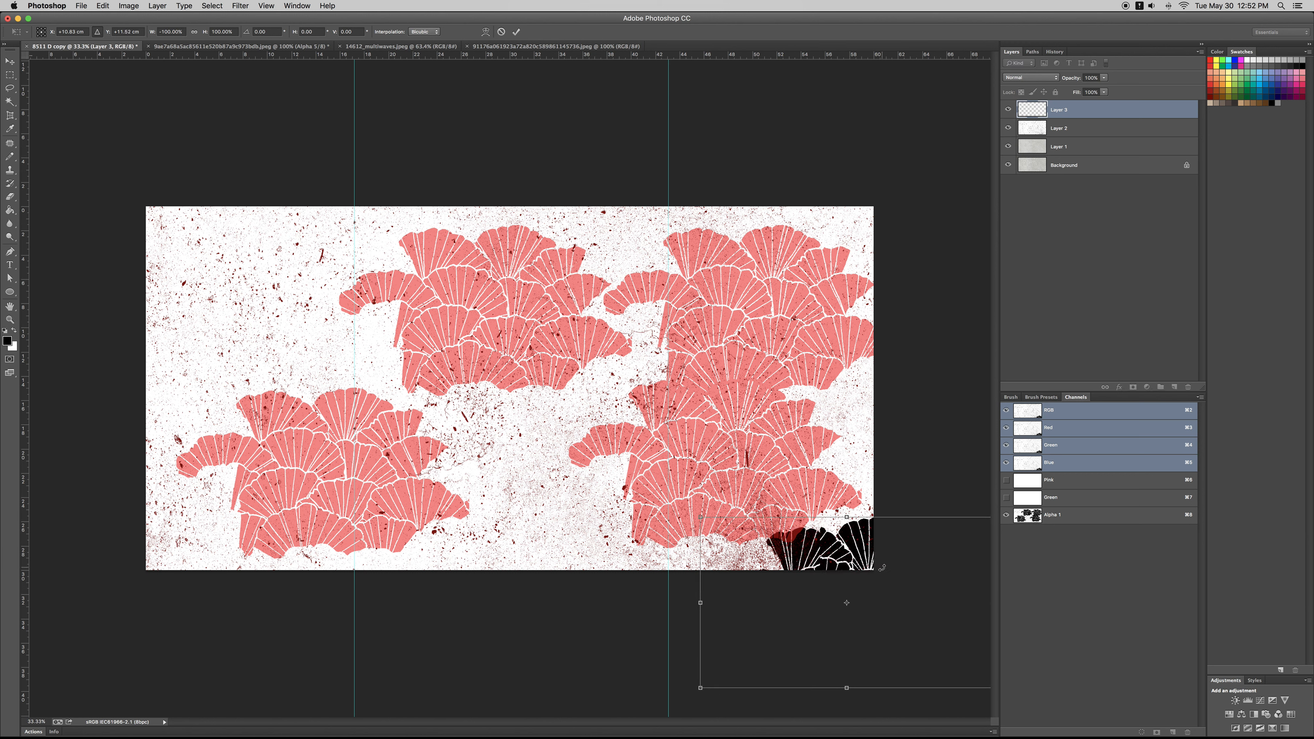
pyautogui.moveTo(861, 573); pyautogui.dragTo(886, 554)
# Step: Duplicate the corner cluster one full canvas width to the left so the pattern continues at the lower-left corner
pyautogui.press('super+t')
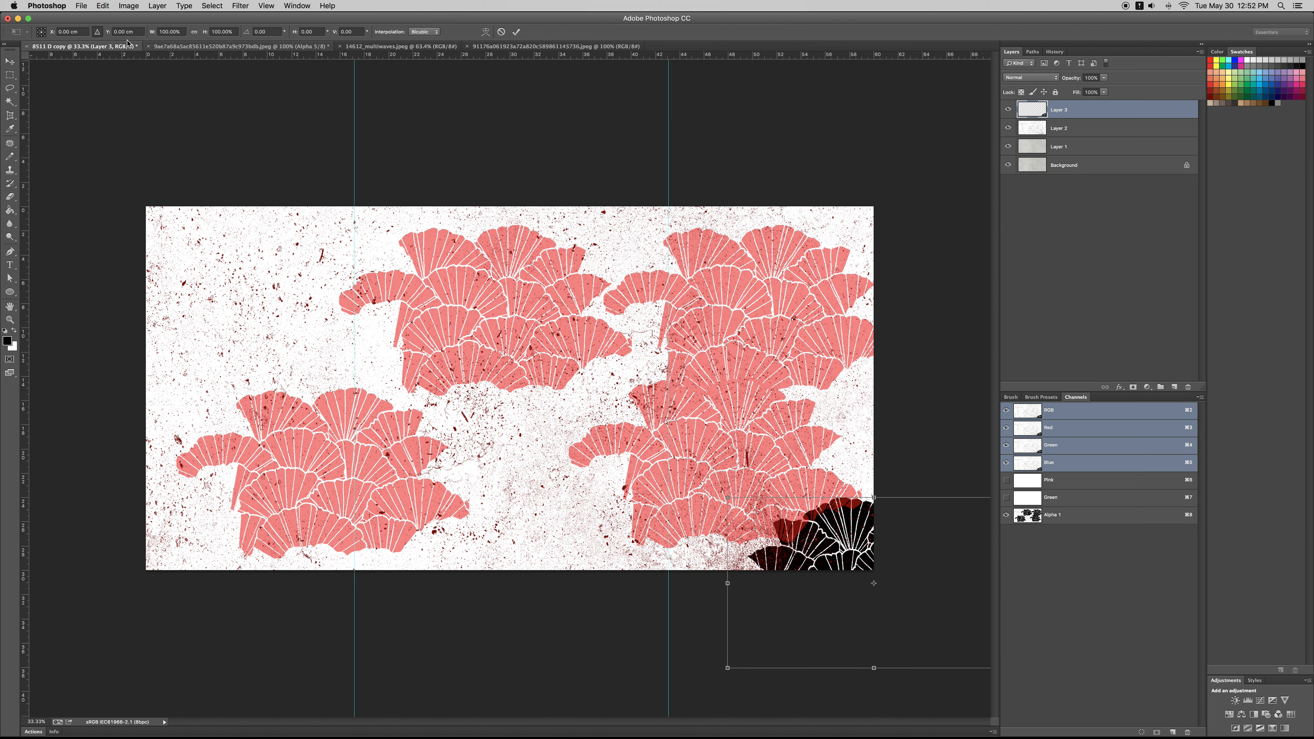
pyautogui.moveTo(85, 31); pyautogui.dragTo(0, 31)
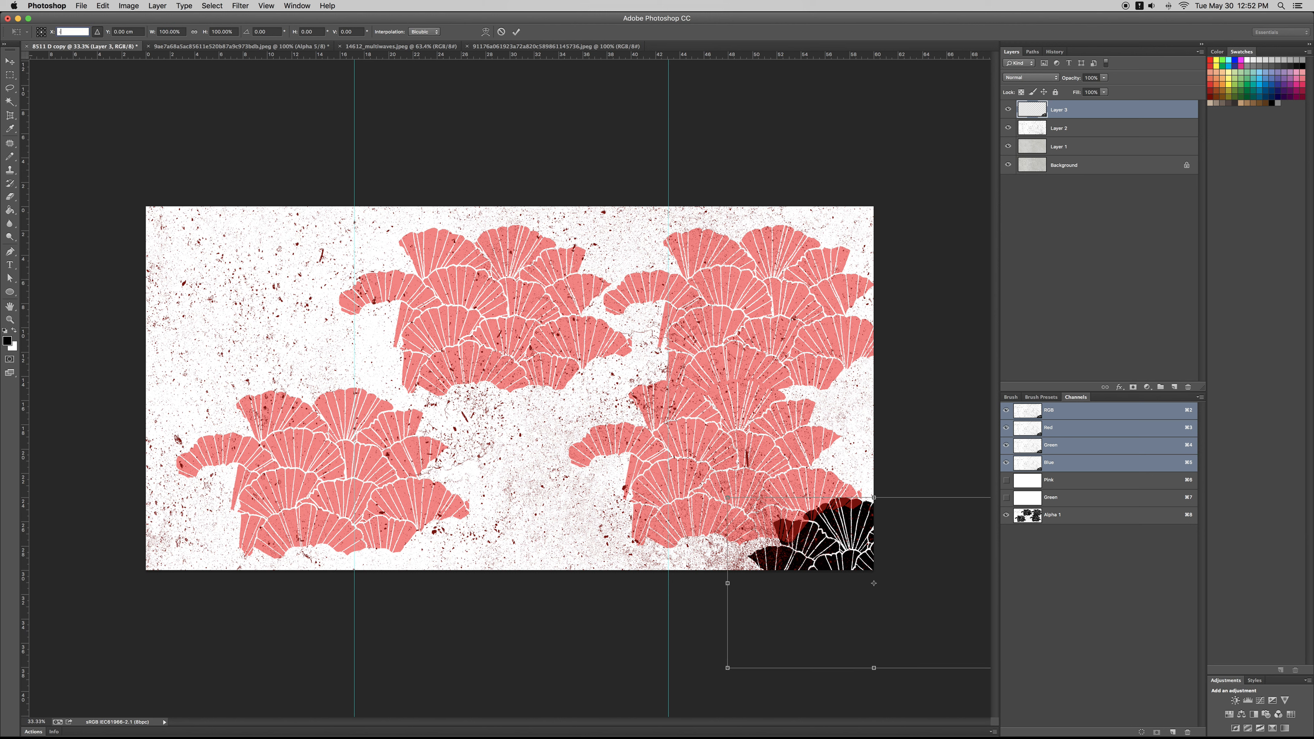
pyautogui.write('0')
pyautogui.press('Return')
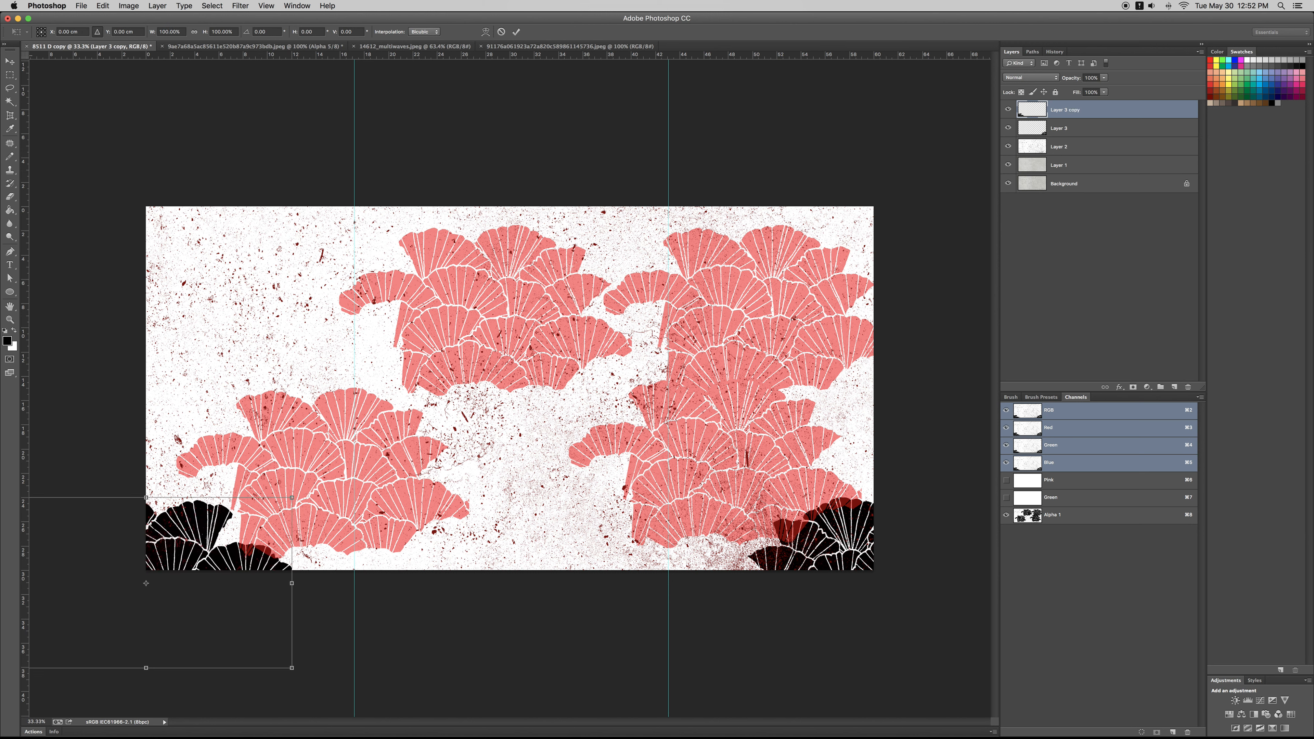
# Step: Duplicate the lower-left corner cluster 30 cm upward so it continues at the canvas's upper-left corner
pyautogui.press('Tab')
pyautogui.write('-30')
pyautogui.press('Return')
pyautogui.press('Return')
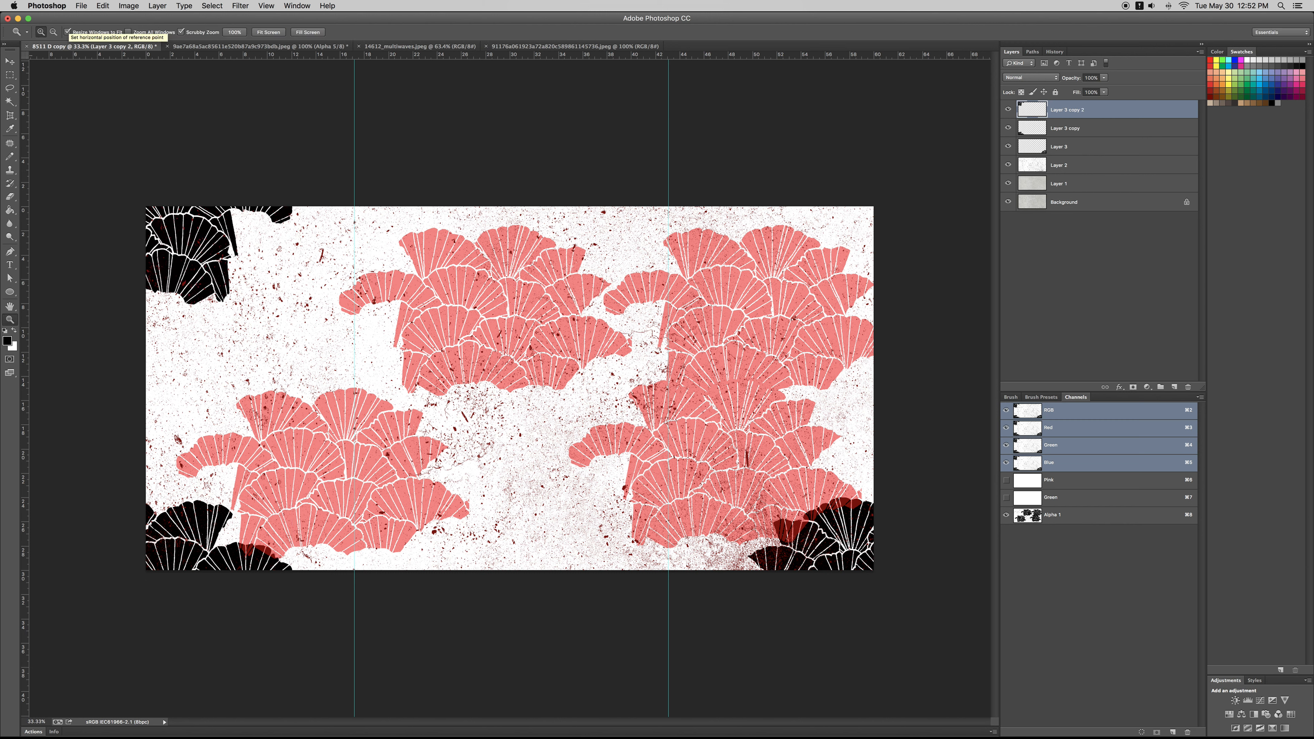
# Step: Duplicate the upper-left corner cluster 60 cm across so it continues at the canvas's upper-right corner
pyautogui.press('alt+super+t')
pyautogui.moveTo(80, 32); pyautogui.dragTo(0, 7)
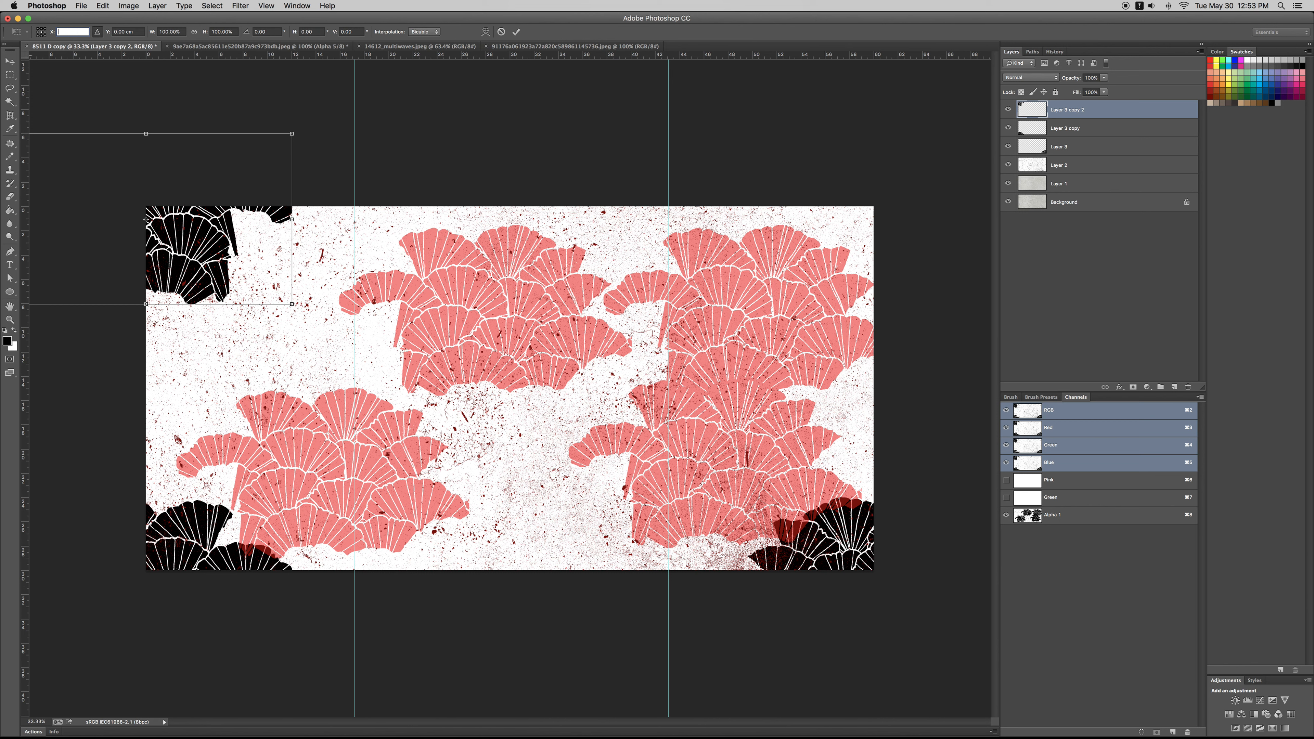
pyautogui.write('60')
pyautogui.press('Return')
pyautogui.press('Return')
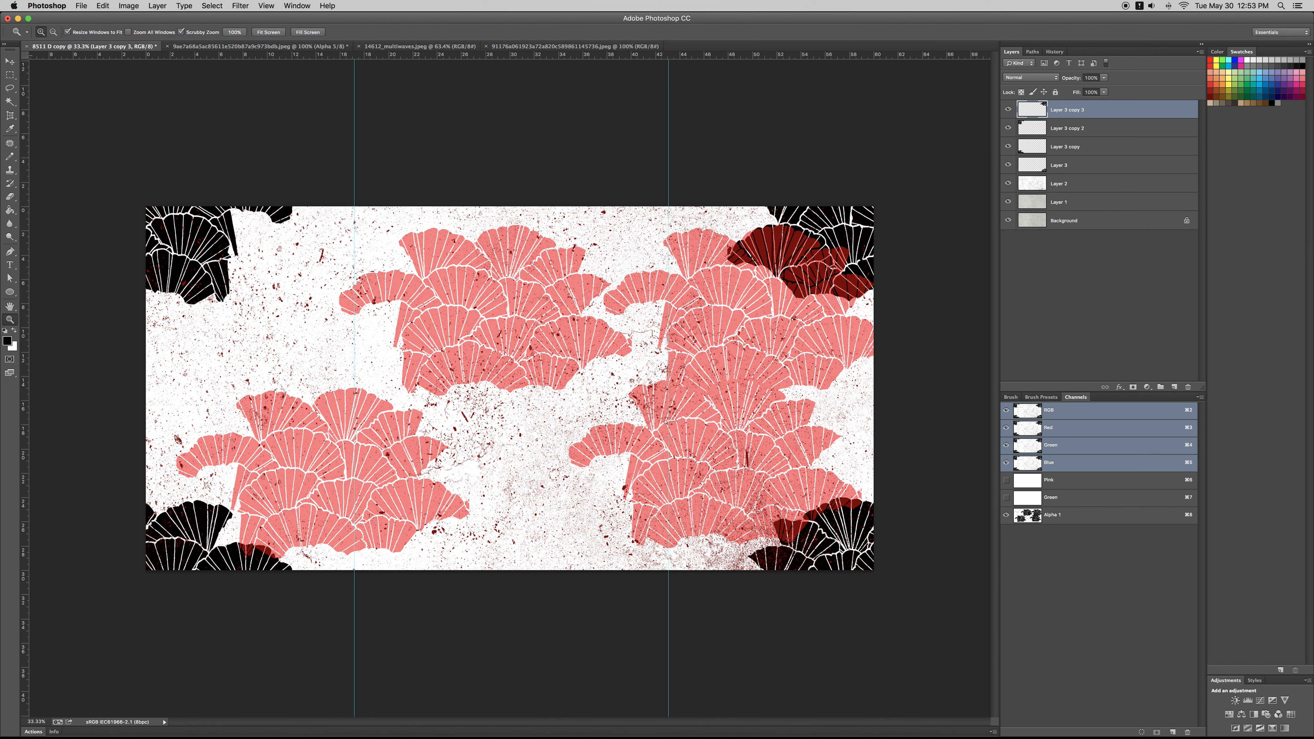
pyautogui.press('alt+super+t')
pyautogui.moveTo(968, 241); pyautogui.dragTo(710, 373)
pyautogui.moveTo(623, 402); pyautogui.dragTo(539, 497)
pyautogui.press('Escape')
# Step: Merge the four black corner cluster layers into a single layer
pyautogui.press('z')
pyautogui.keyDown('shift'); pyautogui.click(1062, 171); pyautogui.keyUp('shift')
pyautogui.press('super+e')
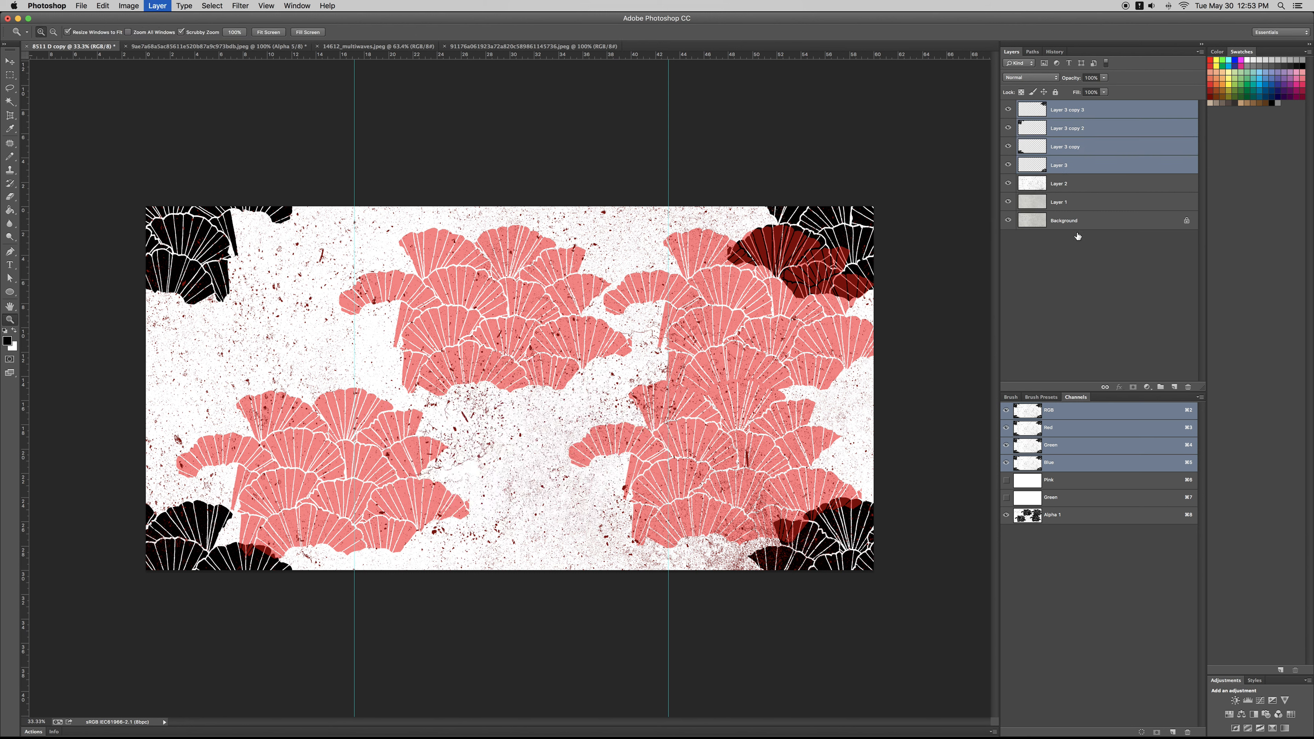
# Step: Load Alpha 1 as a selection, fill it with black on a new layer above Layer 2, and deselect
pyautogui.keyDown('super'); pyautogui.click(1028, 515); pyautogui.keyUp('super')
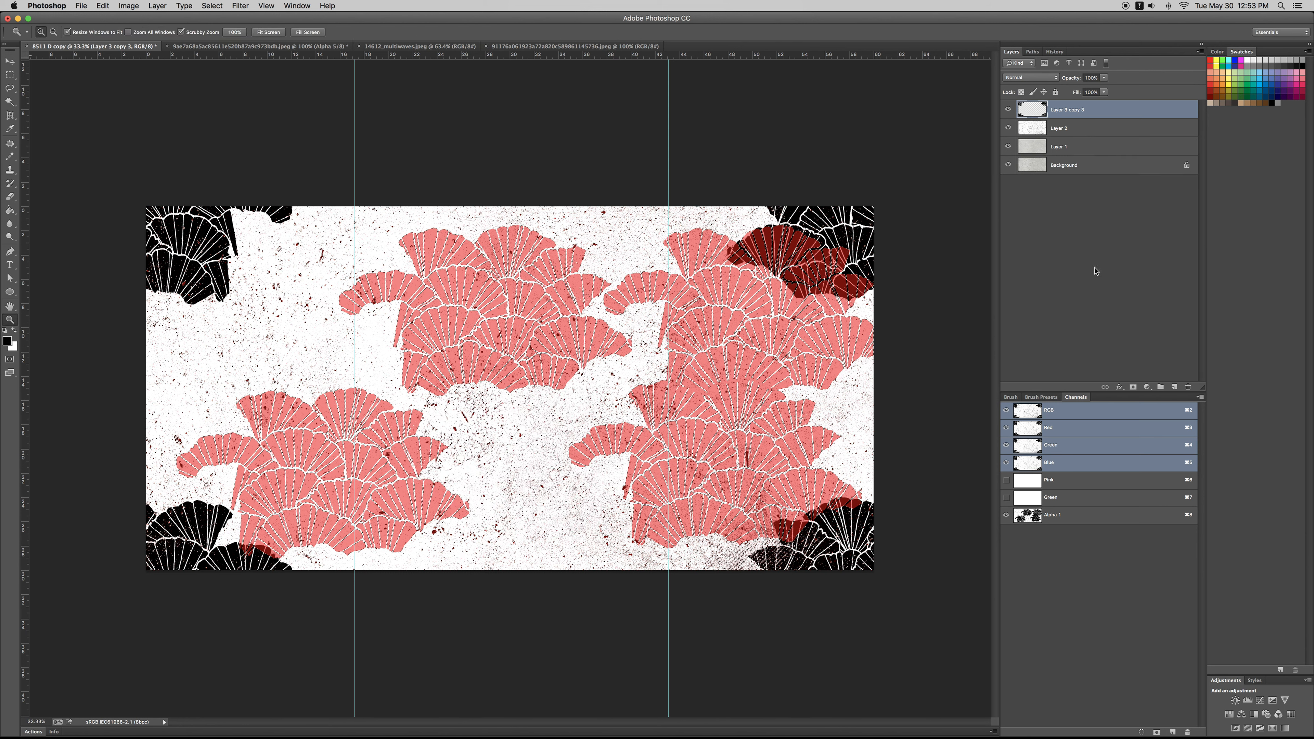
pyautogui.click(1066, 128)
pyautogui.click(1174, 387)
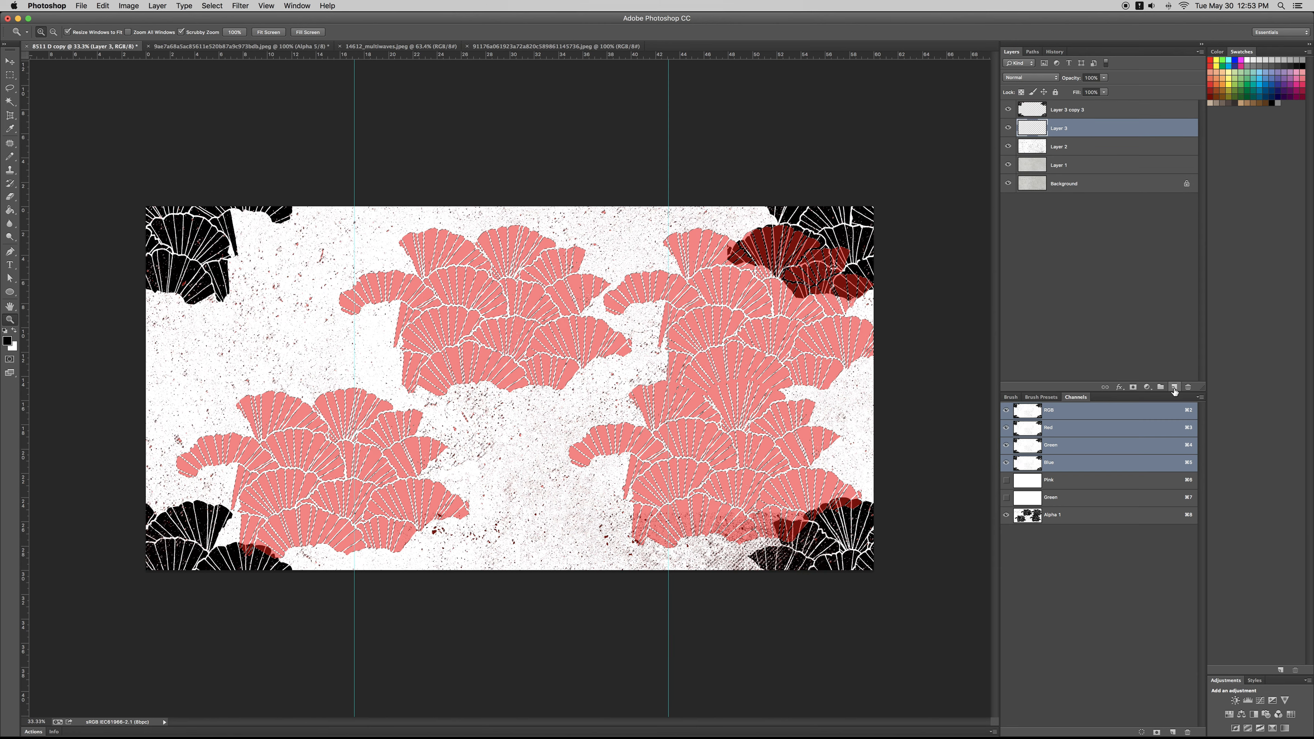
pyautogui.hotkey('alt', 'BackSpace')
pyautogui.press('super+d')
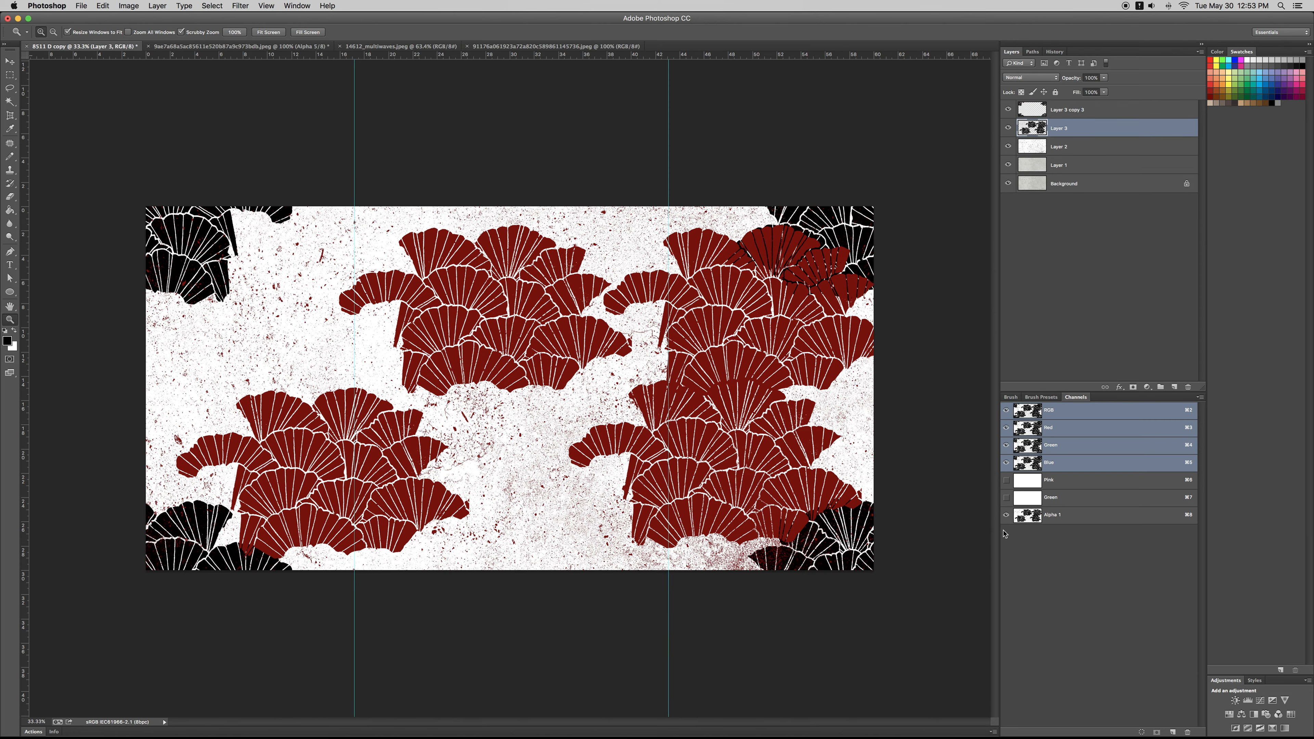
# Step: Turn off the Alpha 1 overlay, then load both black cluster layers as one combined selection and hide them
pyautogui.click(1006, 515)
pyautogui.moveTo(623, 417); pyautogui.dragTo(597, 416)
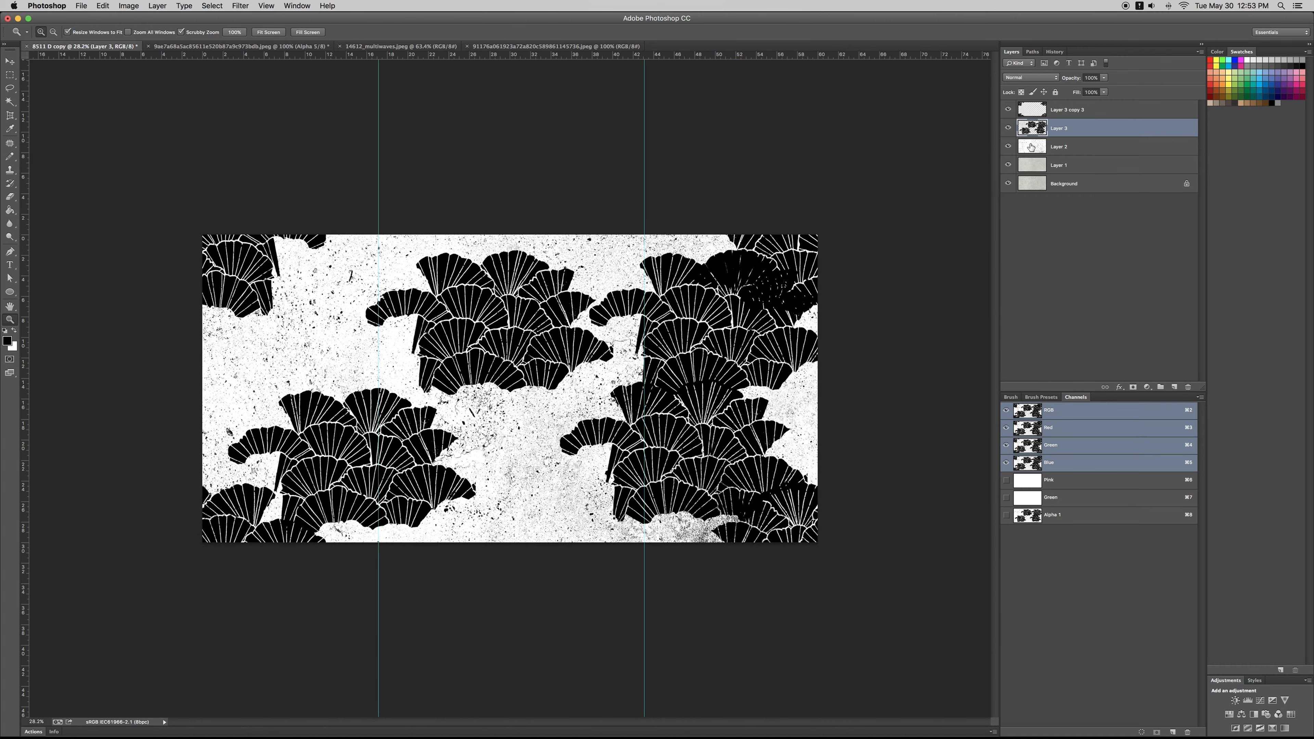
pyautogui.keyDown('super'); pyautogui.click(1035, 127); pyautogui.keyUp('super')
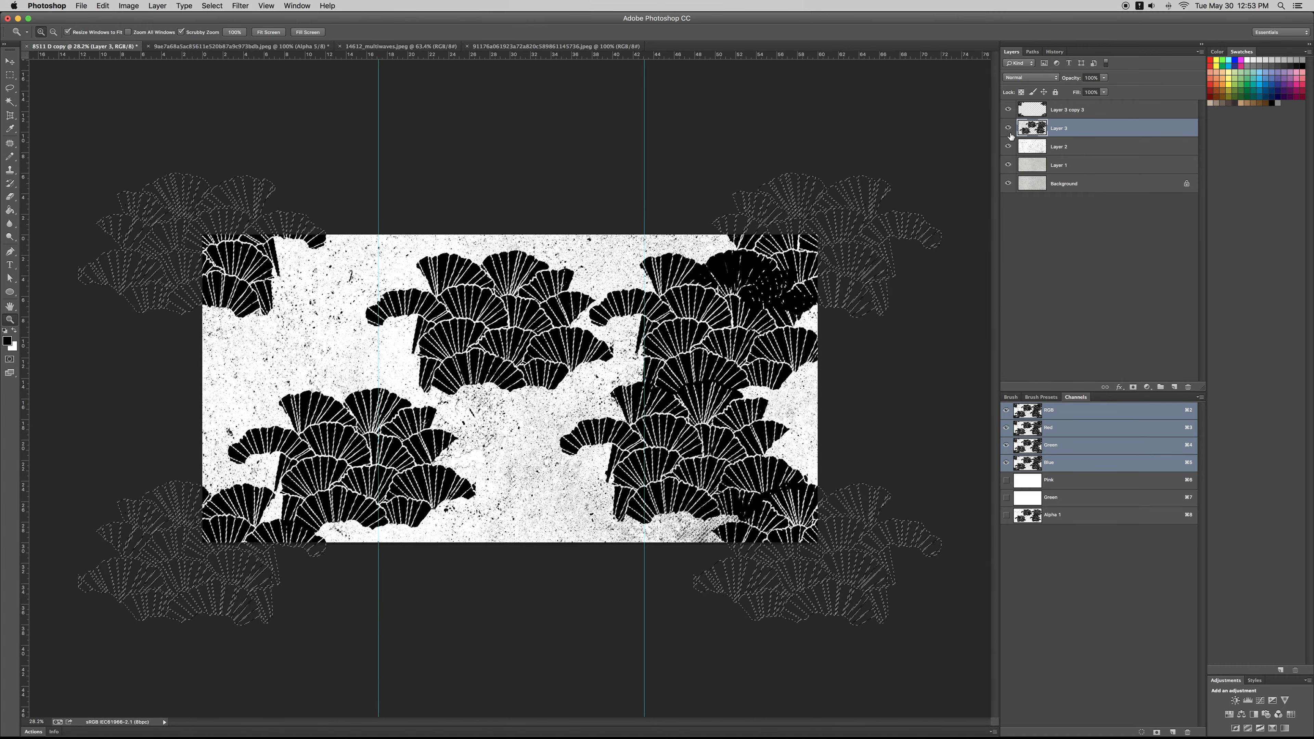
pyautogui.click(1008, 128)
# Step: Copy the entire 14612_multiwaves.jpeg image and return to the 8511 D copy document with Layer 2 active
pyautogui.hotkey('ctrl', 'Tab')
pyautogui.hotkey('ctrl', 'Tab')
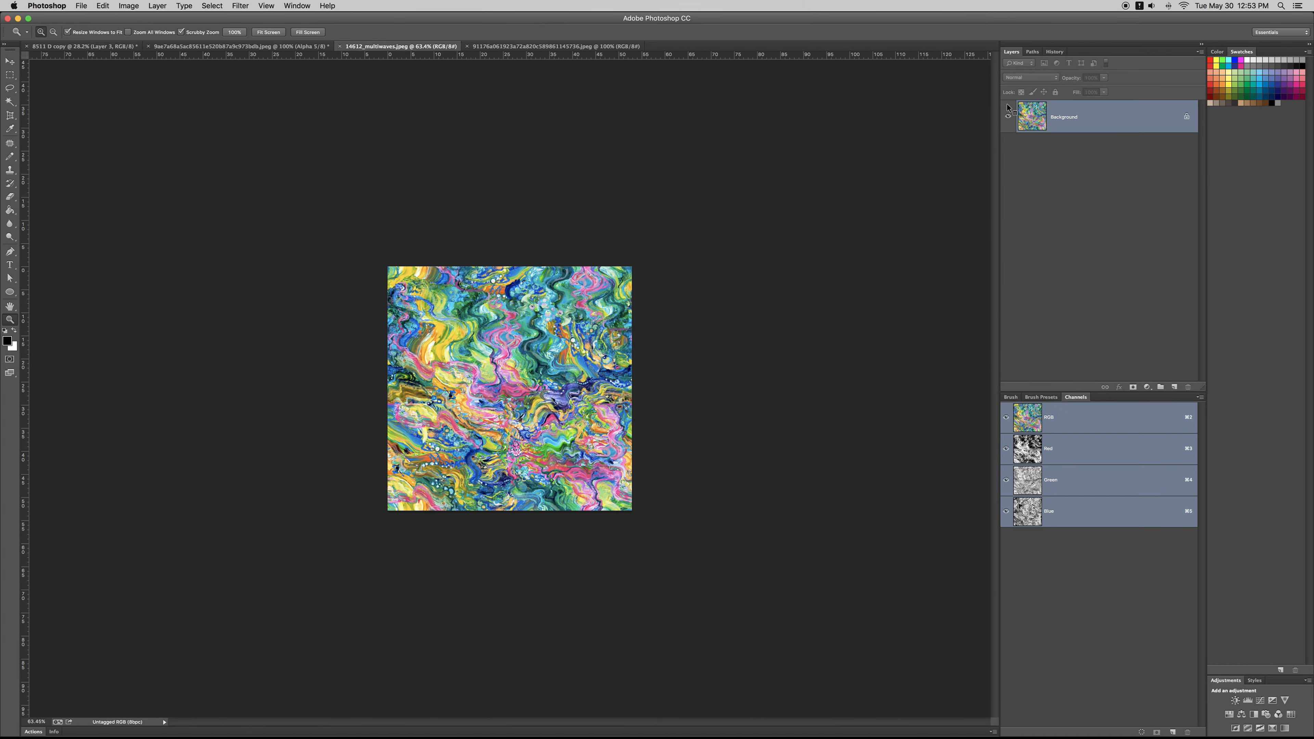
pyautogui.hotkey('ctrl', 'Tab')
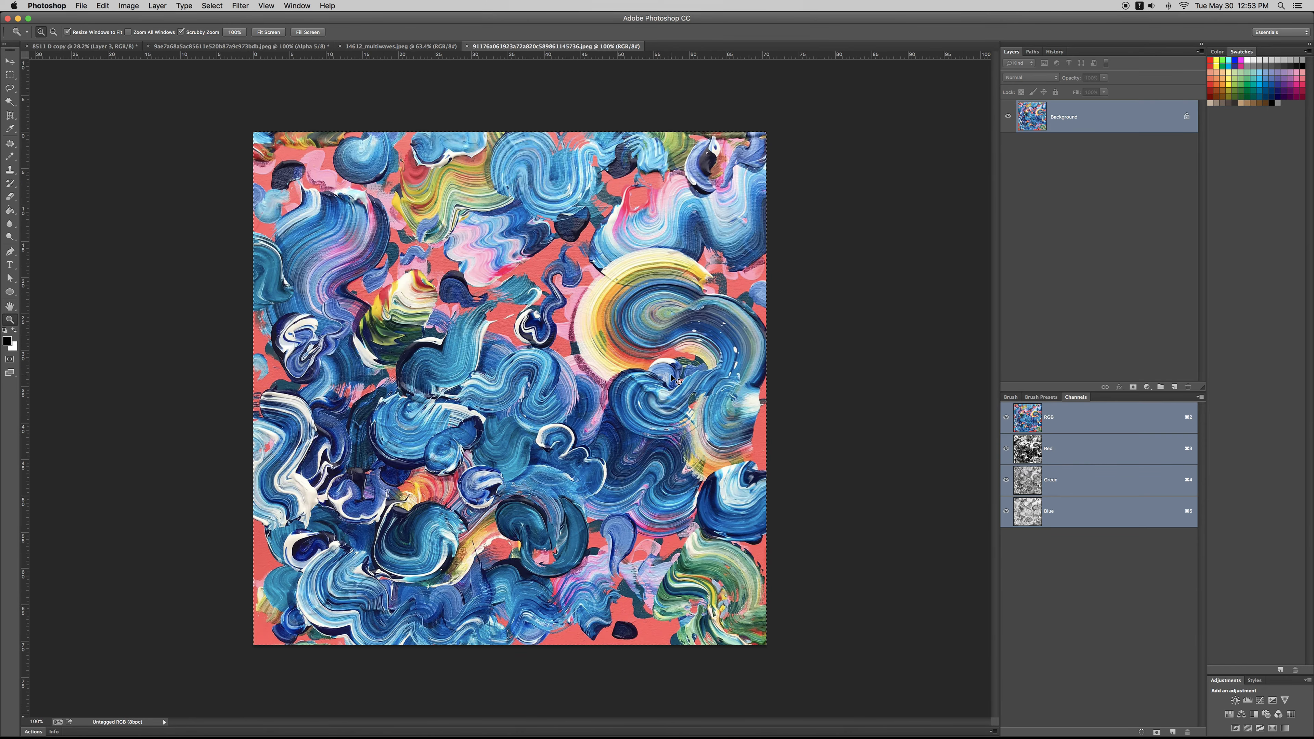
pyautogui.hotkey('ctrl', 'shift', 'Tab')
pyautogui.press('super+a')
pyautogui.press('super+c')
pyautogui.hotkey('ctrl', 'Tab')
pyautogui.hotkey('ctrl', 'Tab')
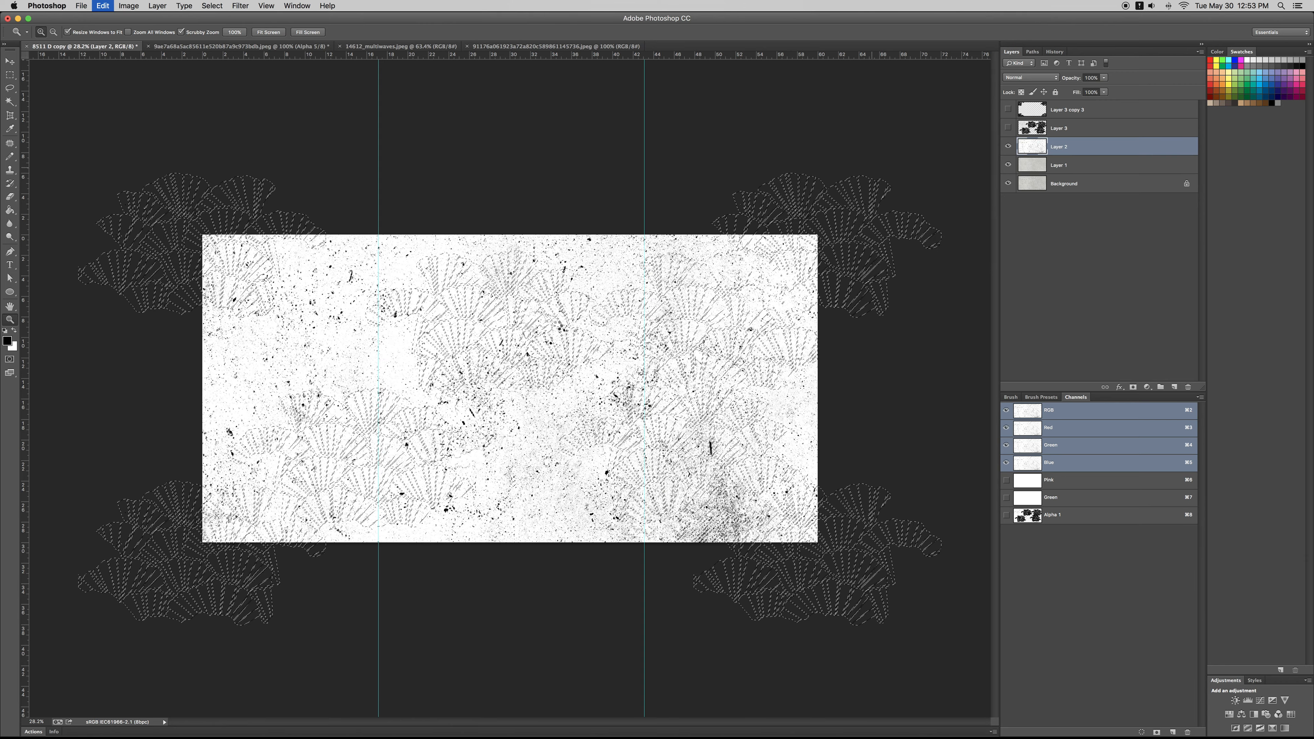
# Step: Paste the multicoloured wave image into the cluster selection as a masked layer and enlarge it to the full canvas width
pyautogui.press('super+alt+shift+v')
pyautogui.press('super+t')
pyautogui.moveTo(562, 442); pyautogui.dragTo(927, 585)
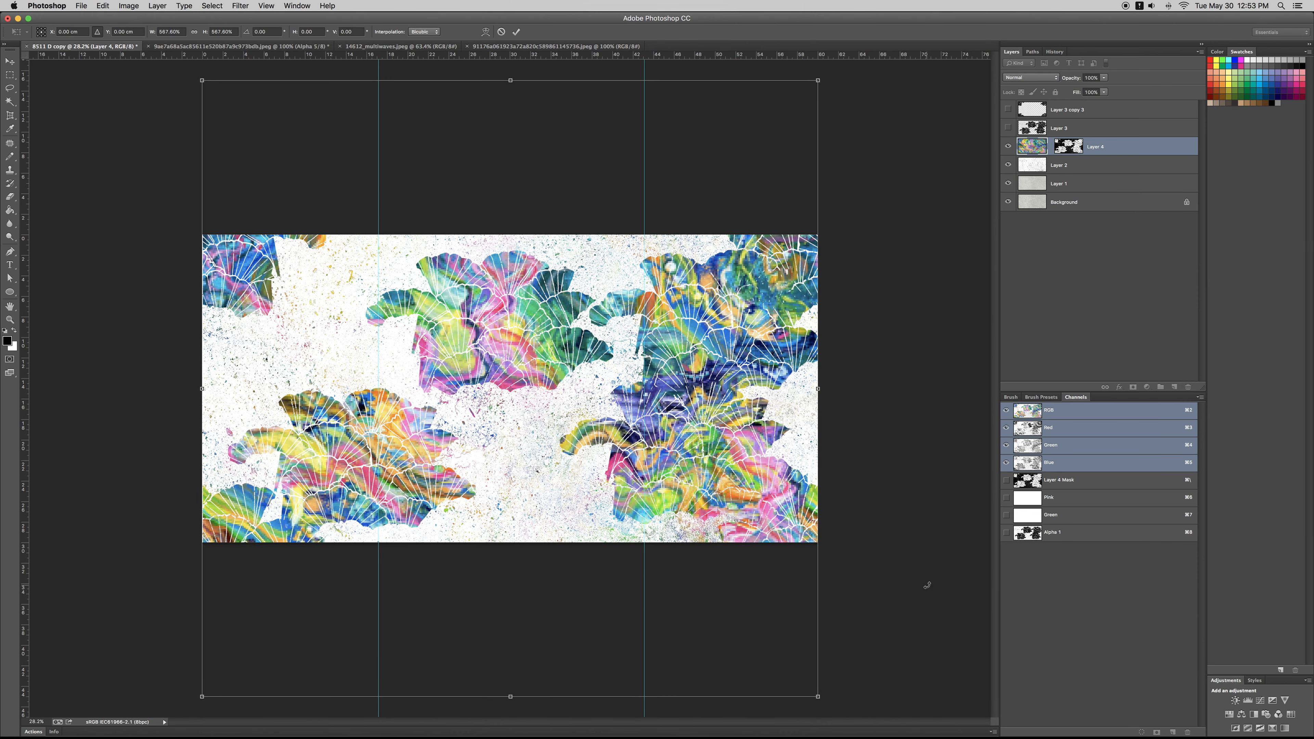
pyautogui.press('Return')
pyautogui.press('super+minus')
pyautogui.press('super+minus')
pyautogui.press('super+plus')
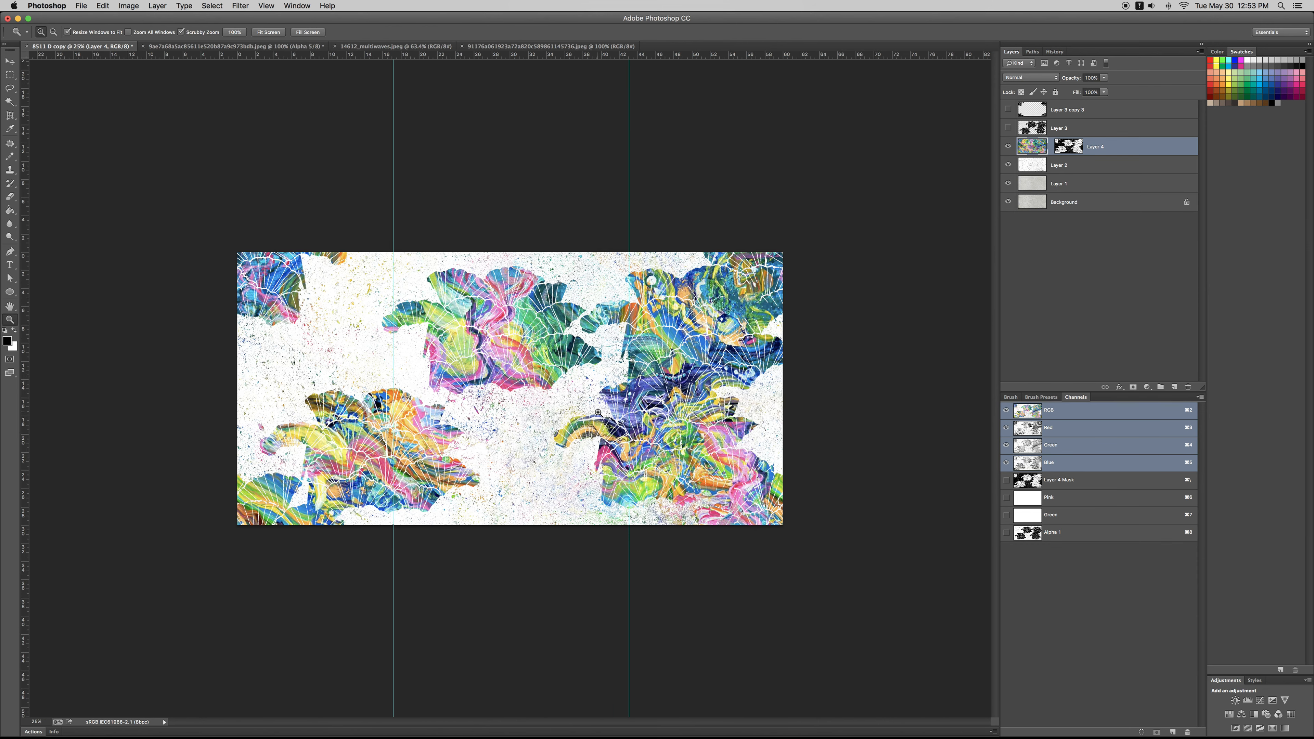
# Step: Look through the other open source images and return to the 8511 D copy document
pyautogui.hotkey('ctrl', 'Tab')
pyautogui.hotkey('ctrl', 'Tab')
pyautogui.hotkey('ctrl', 'Tab')
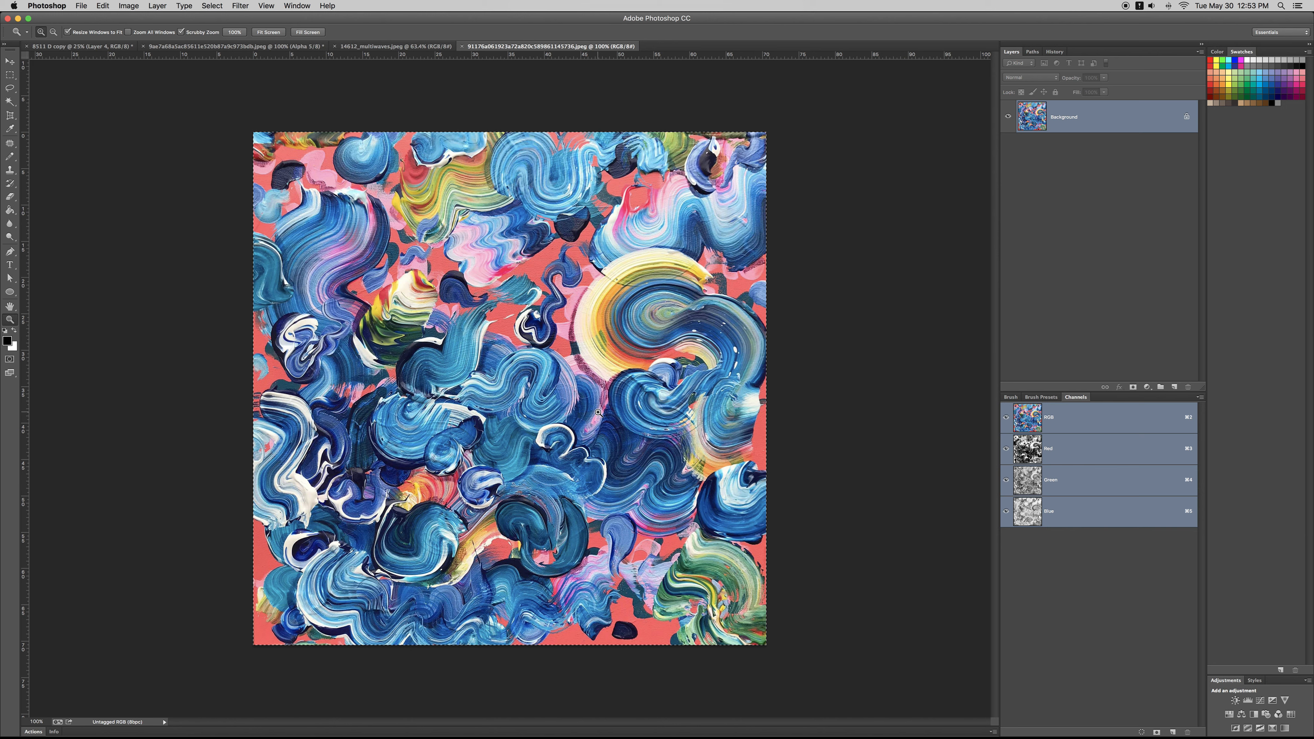
pyautogui.hotkey('ctrl', 'Tab')
pyautogui.hotkey('ctrl', 'Tab')
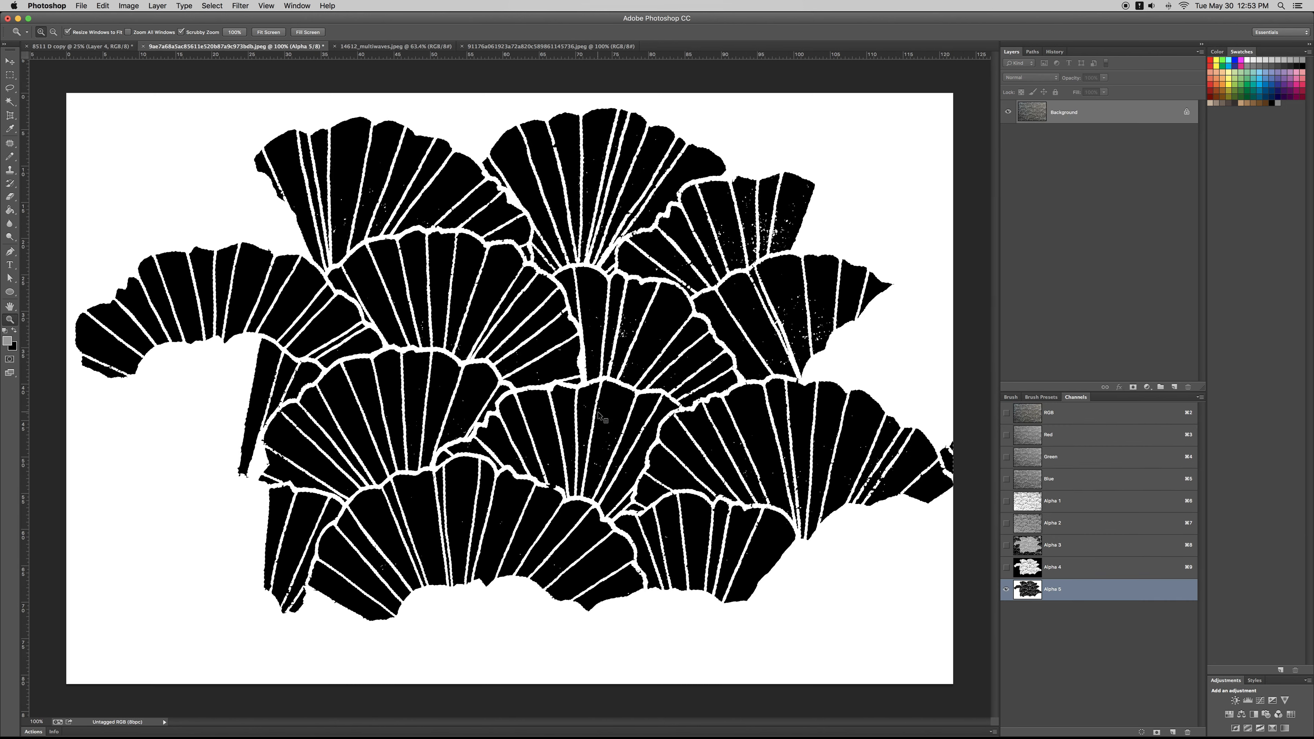
pyautogui.hotkey('ctrl', 'Tab')
pyautogui.hotkey('ctrl', 'Tab')
pyautogui.hotkey('ctrl', 'Tab')
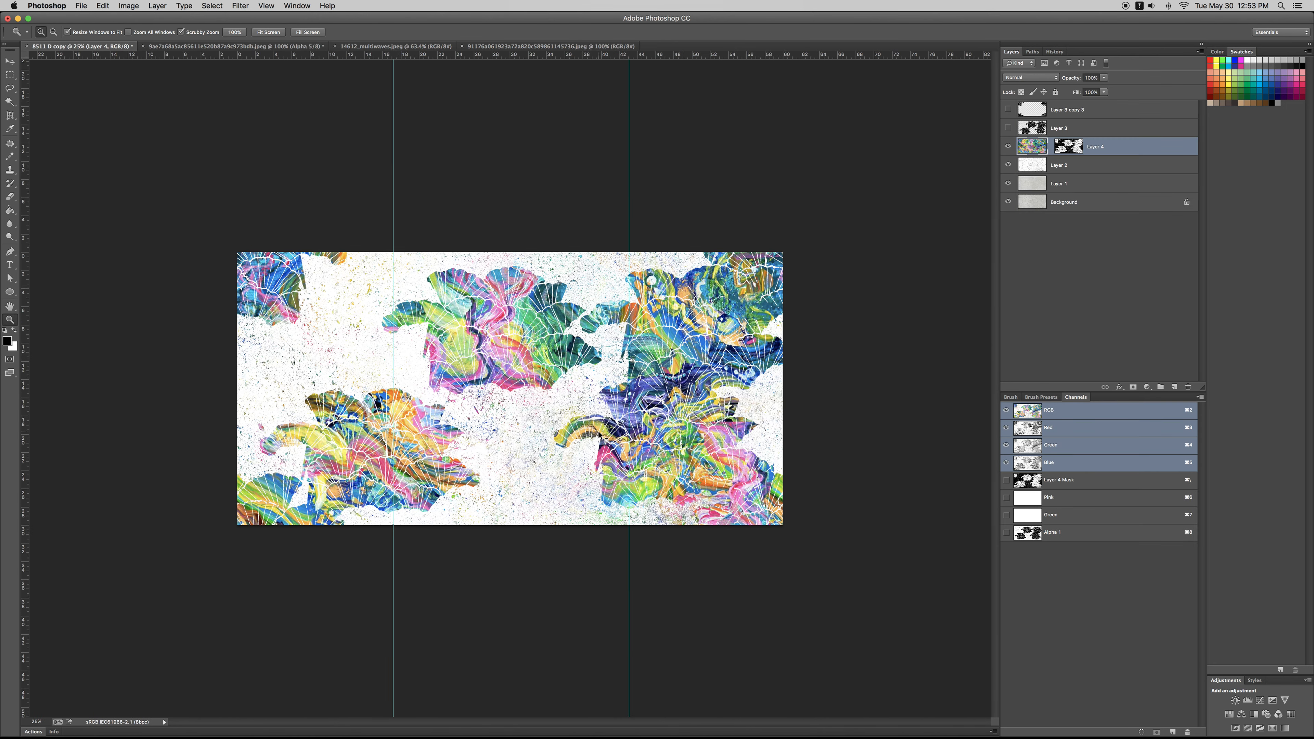
# Step: Duplicate the masked wave layer and darken the copy with Hue/Saturation at a lightness of -21
pyautogui.press('super+j')
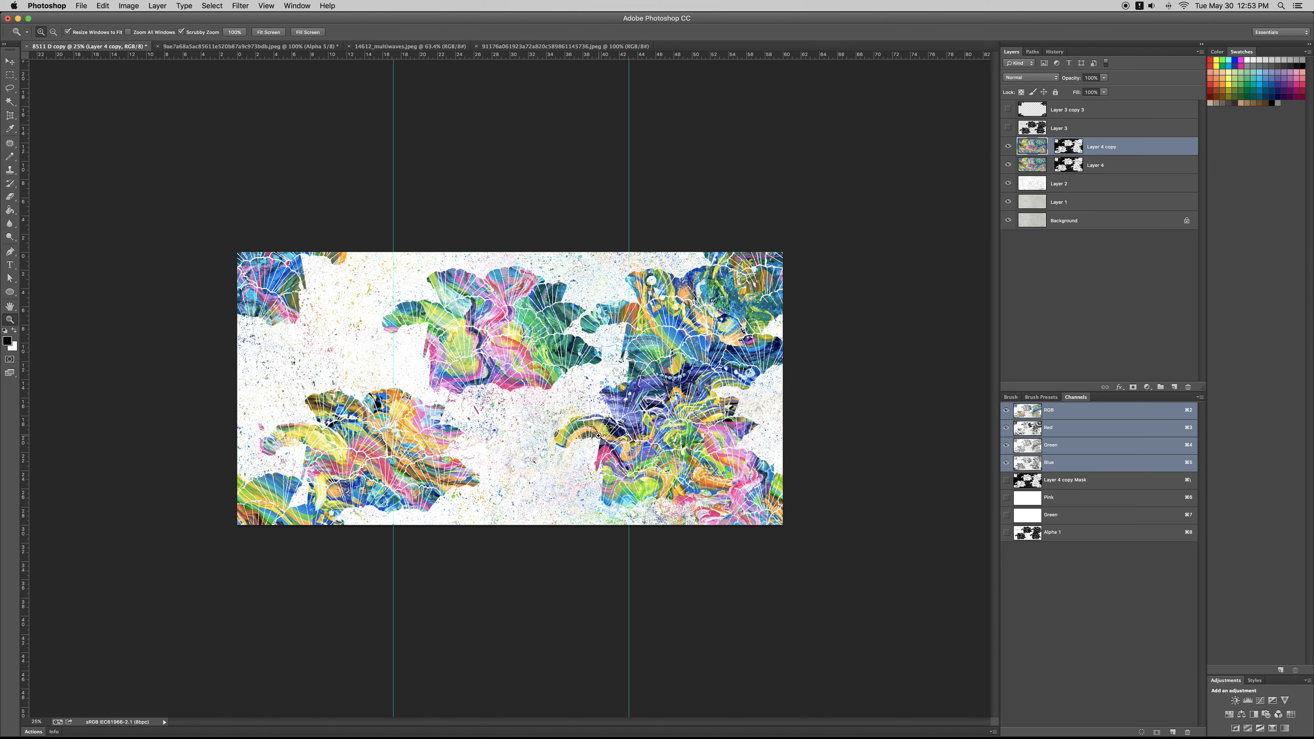
pyautogui.press('super+u')
pyautogui.moveTo(916, 589)
pyautogui.mouseDown()
pyautogui.moveTo(938, 590)
pyautogui.moveTo(892, 589)
pyautogui.moveTo(906, 588)
pyautogui.mouseUp()
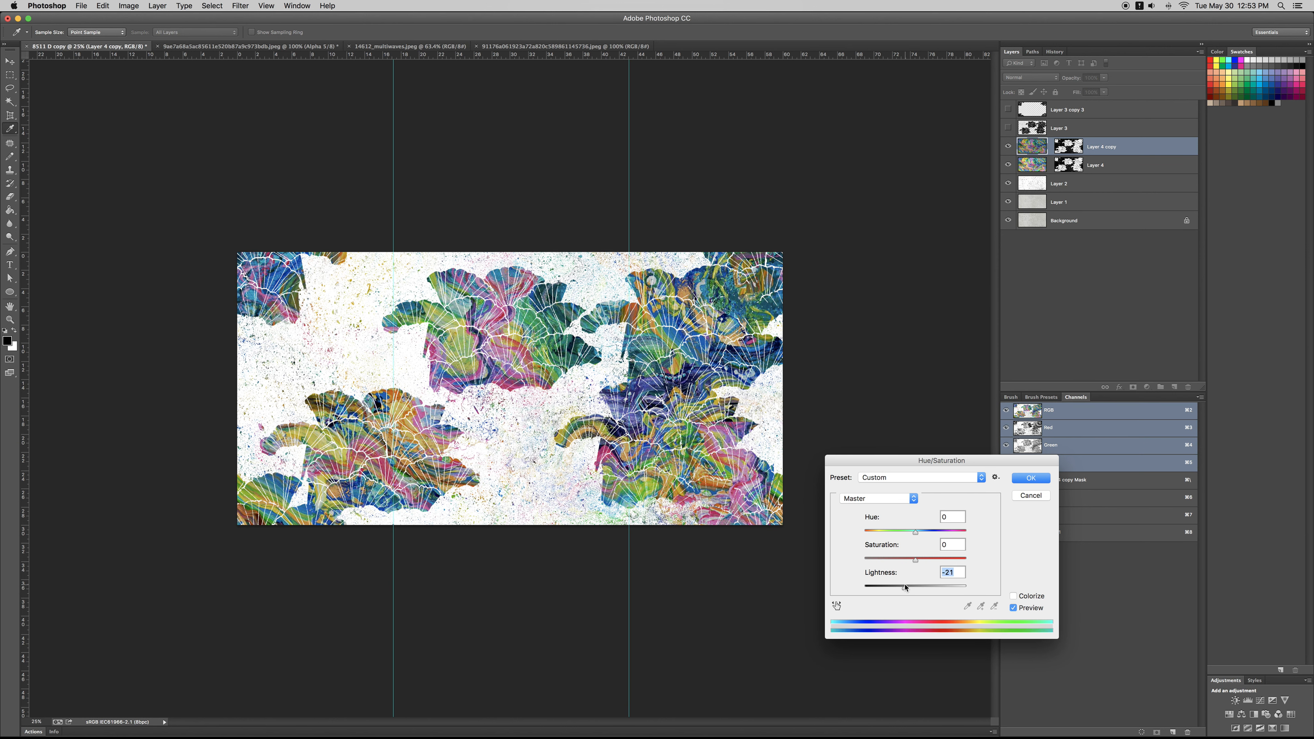
pyautogui.click(1018, 478)
pyautogui.press('z')
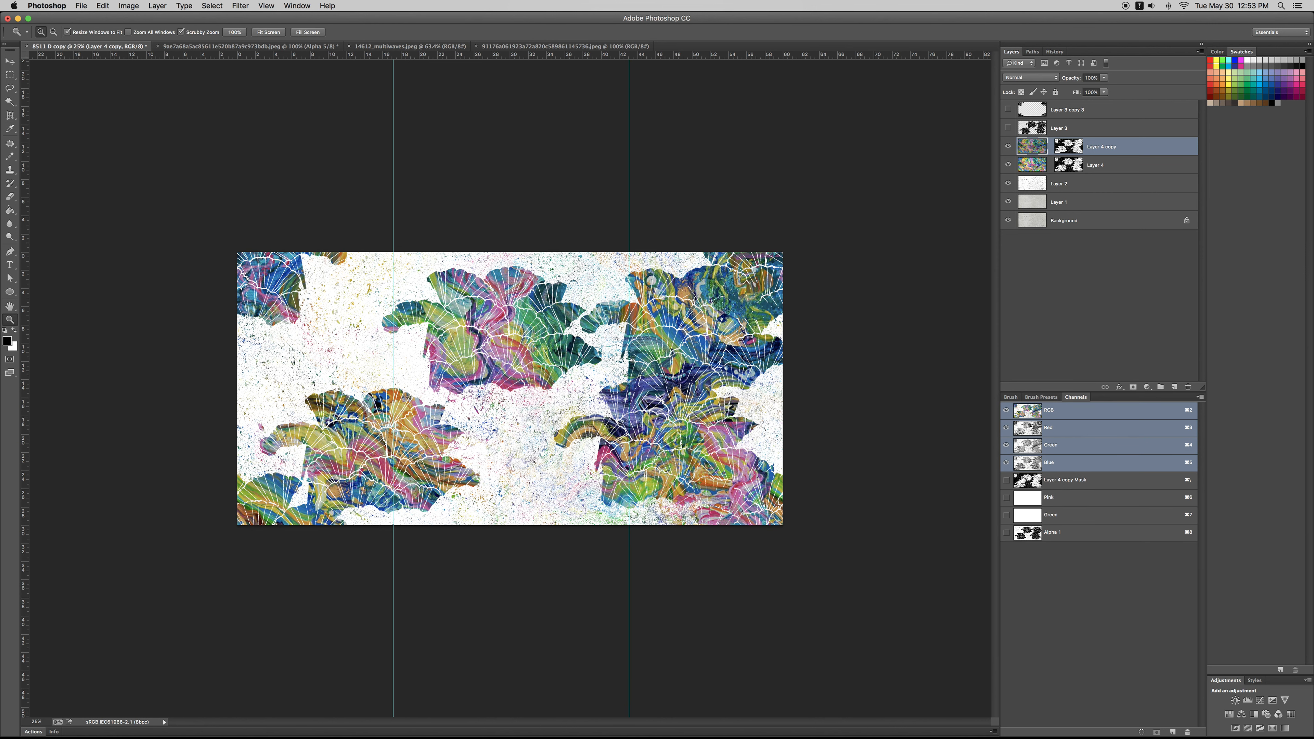
pyautogui.press('super+backslash')
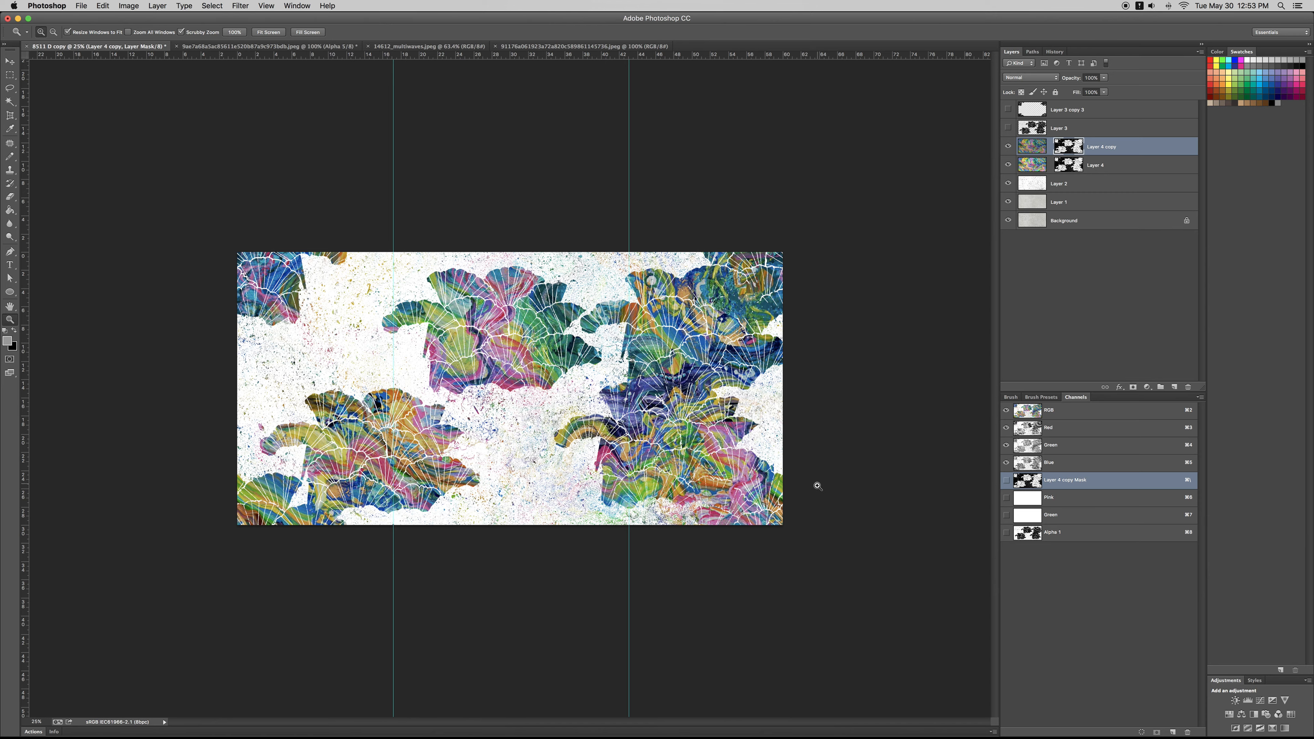
pyautogui.moveTo(566, 416); pyautogui.dragTo(594, 414)
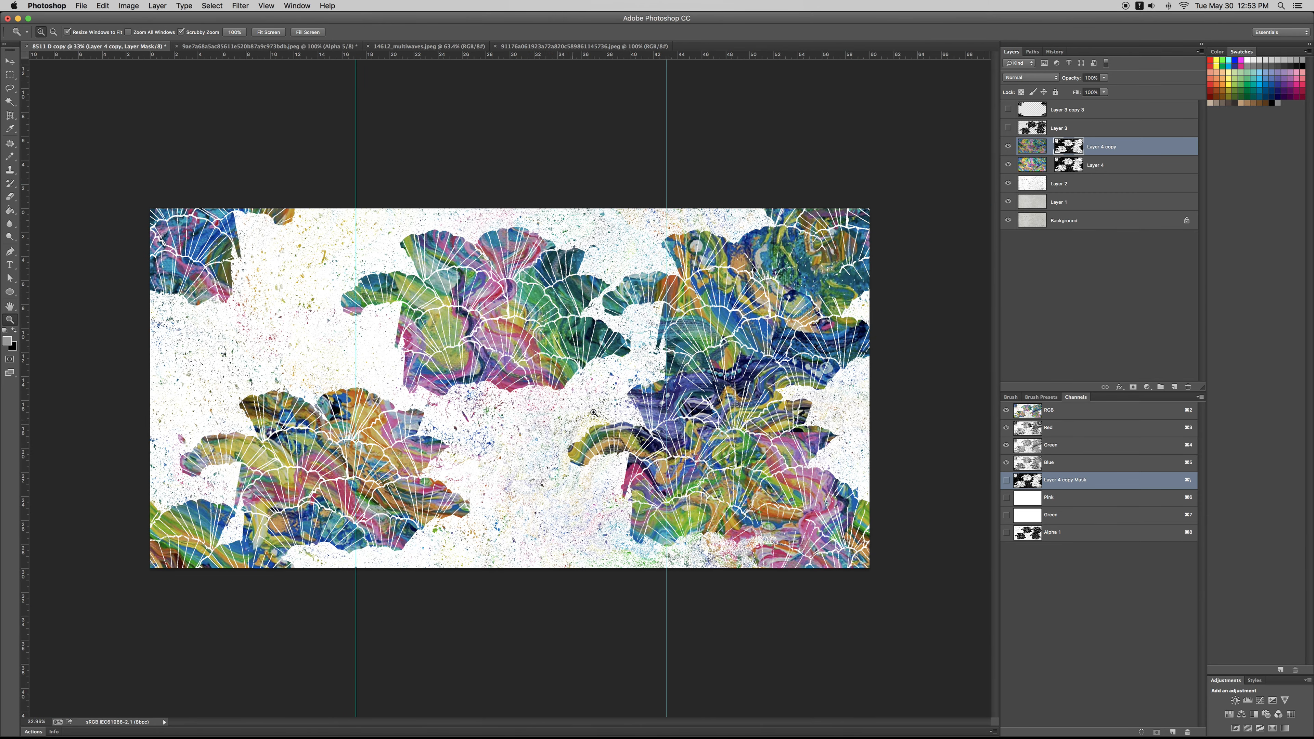
pyautogui.click(1009, 148)
pyautogui.moveTo(548, 458); pyautogui.dragTo(396, 344)
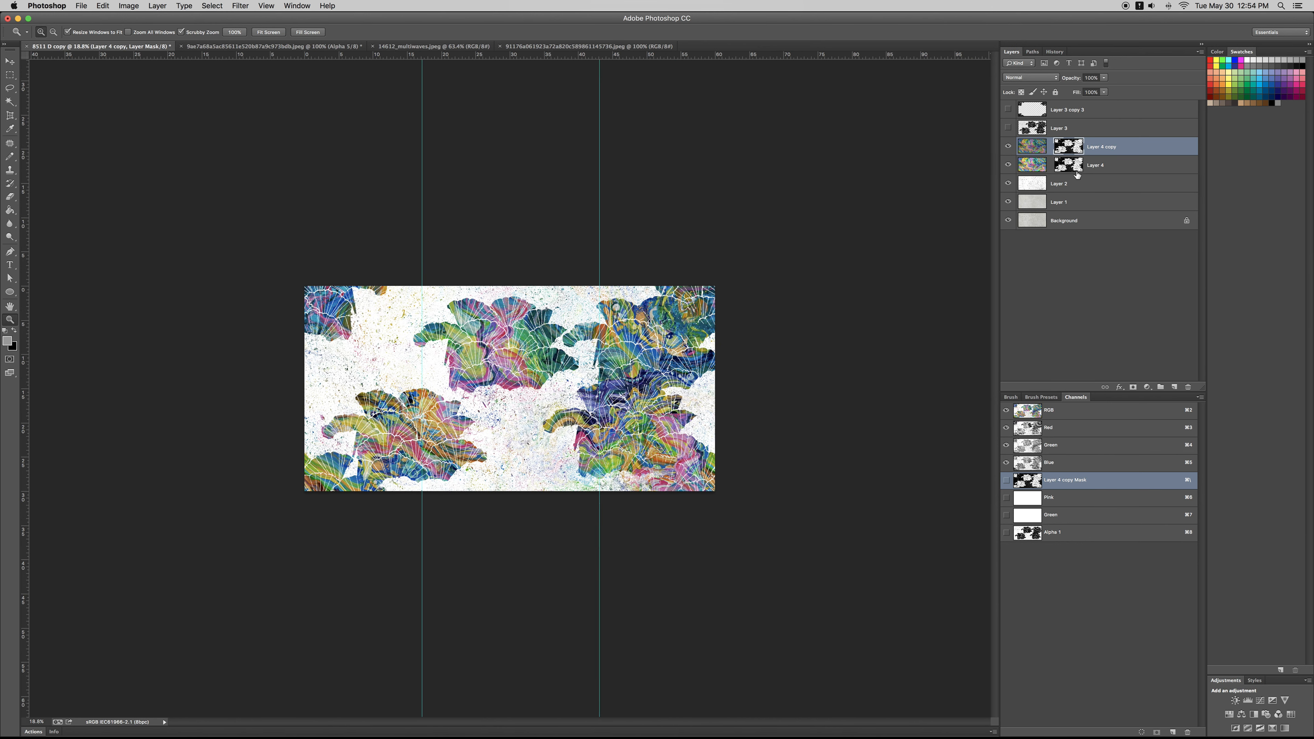
# Step: Try to squash the darkened copy's wave artwork vertically to the canvas height
pyautogui.click(1036, 145)
pyautogui.press('super+t')
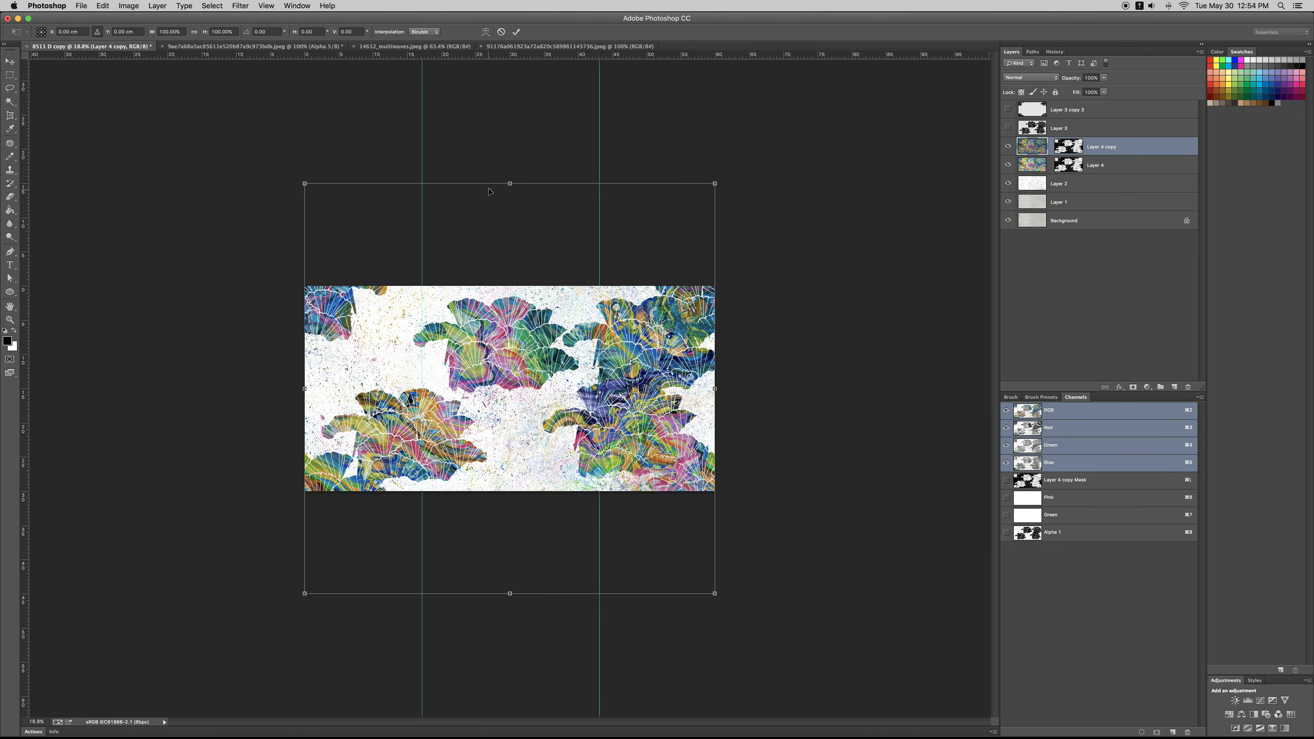
pyautogui.moveTo(513, 181); pyautogui.dragTo(528, 282)
pyautogui.moveTo(505, 594); pyautogui.dragTo(523, 491)
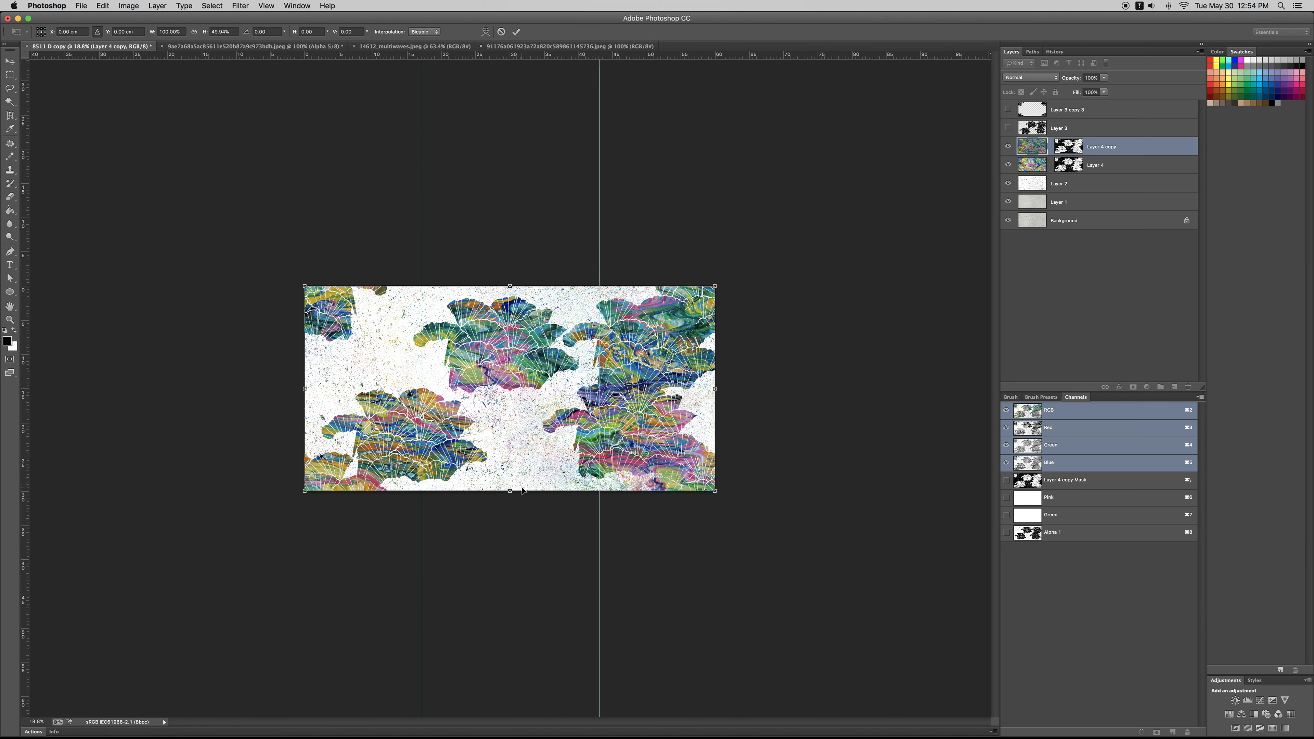
pyautogui.press('Return')
pyautogui.press('z')
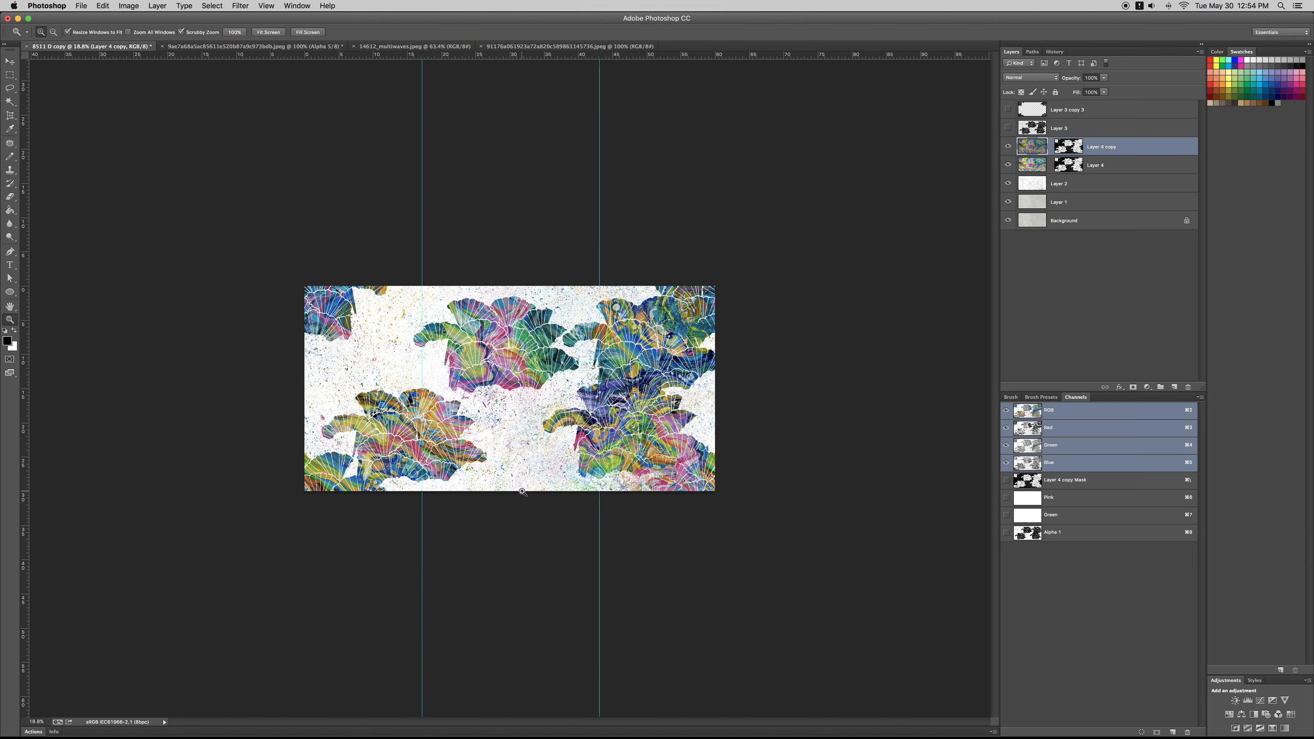
# Step: Create a duplicate of the darkened artwork scaled to just under half size and centre it on the canvas's upper-left corner
pyautogui.press('super+t')
pyautogui.press('Escape')
pyautogui.press('super+t')
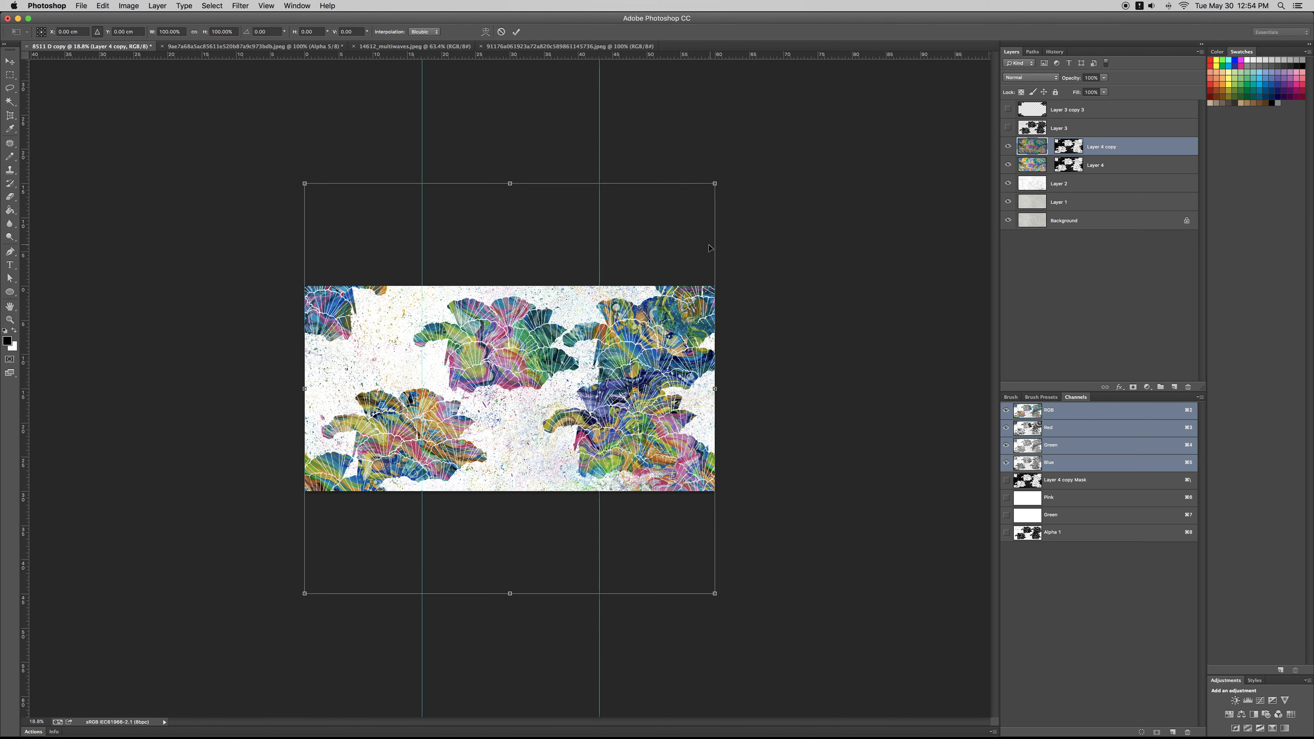
pyautogui.moveTo(714, 187); pyautogui.dragTo(623, 318)
pyautogui.moveTo(582, 400); pyautogui.dragTo(369, 307)
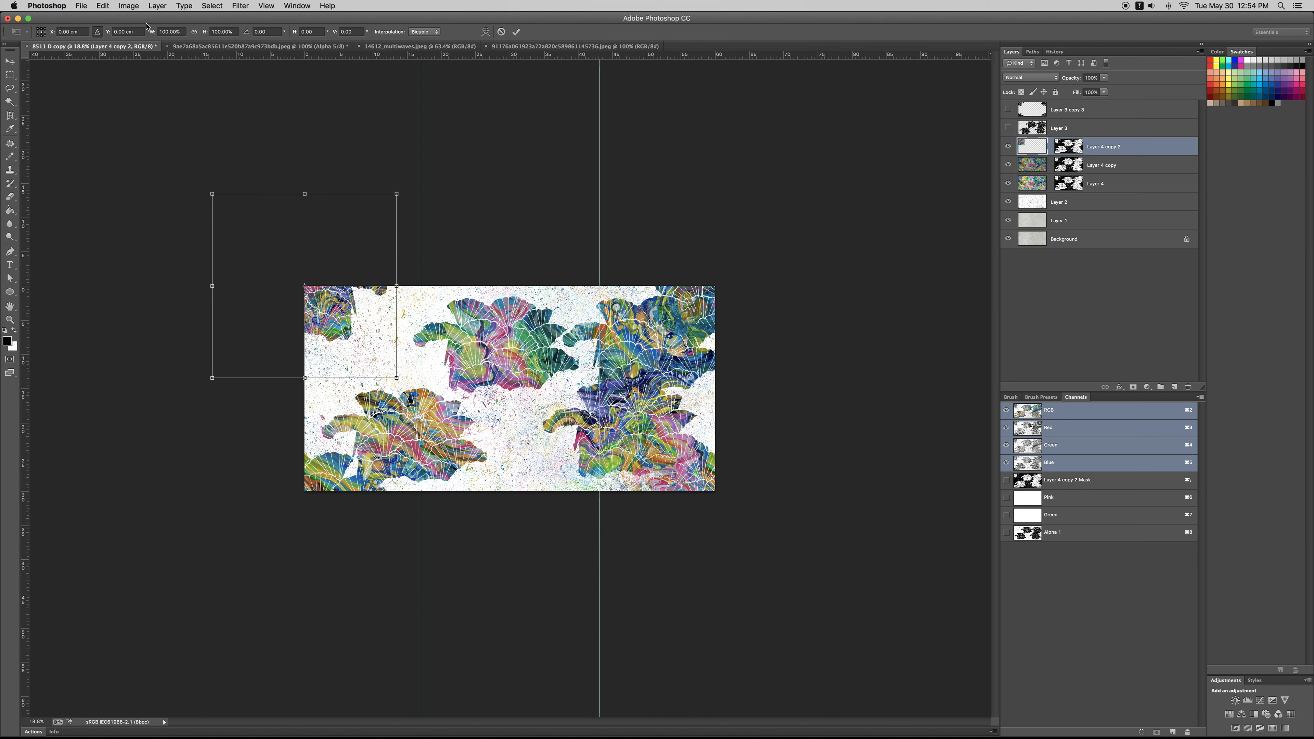
# Step: Duplicate the small corner artwork 60 cm to the right, onto the canvas's upper-right corner
pyautogui.click(94, 33)
pyautogui.write('60')
pyautogui.press('Return')
pyautogui.press('Return')
# Step: Duplicate the upper-right corner artwork 30 cm down, onto the canvas's lower-right corner
pyautogui.press('super+alt+t')
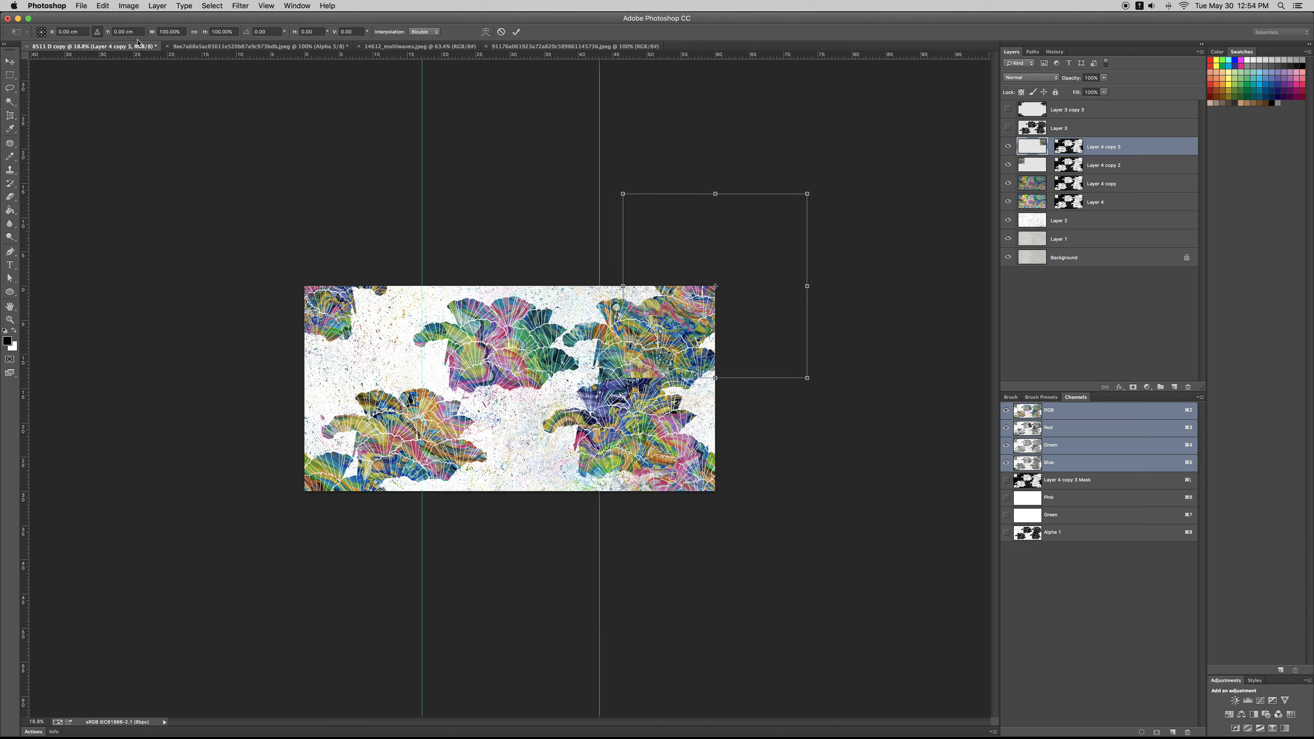
pyautogui.moveTo(137, 29); pyautogui.dragTo(102, 31)
pyautogui.write('30')
pyautogui.press('Return')
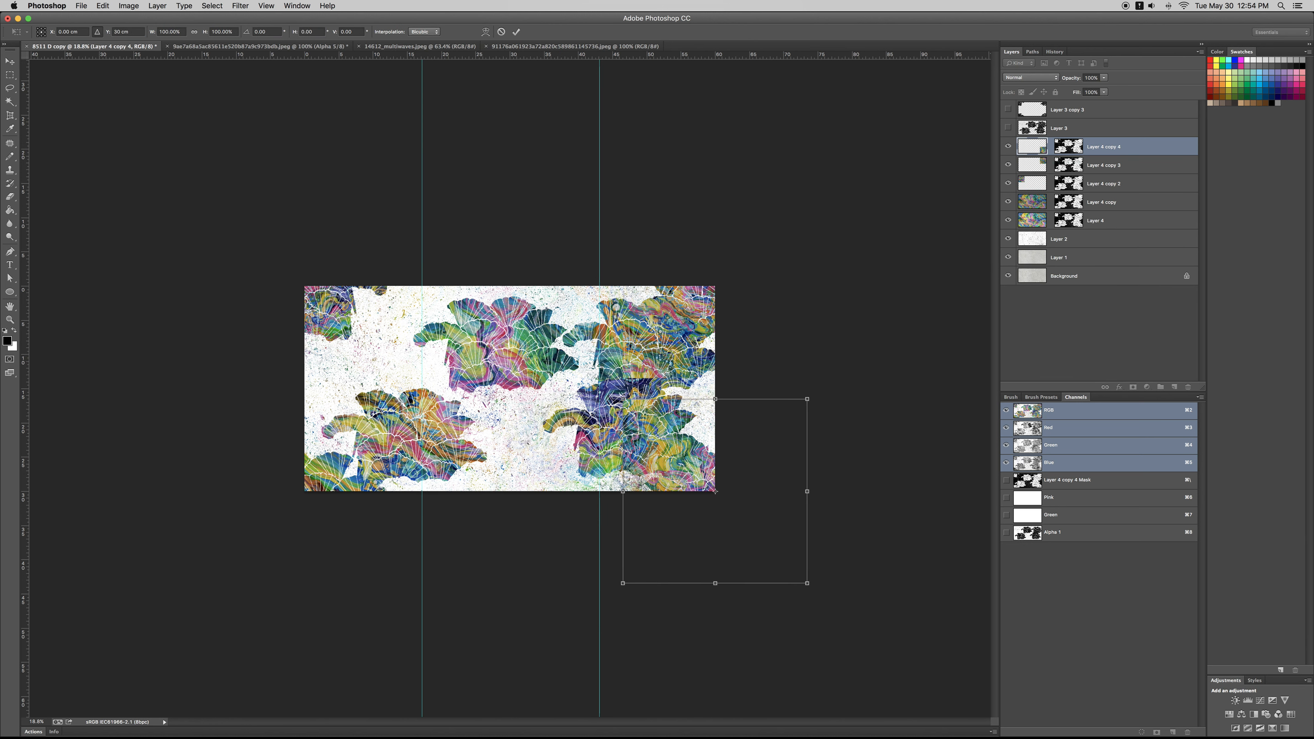
pyautogui.press('Return')
# Step: Duplicate the lower-right corner artwork by -60 cm horizontally, onto the canvas's lower-left corner
pyautogui.press('super+alt+t')
pyautogui.moveTo(77, 34); pyautogui.dragTo(16, 26)
pyautogui.write('-60')
pyautogui.press('Return')
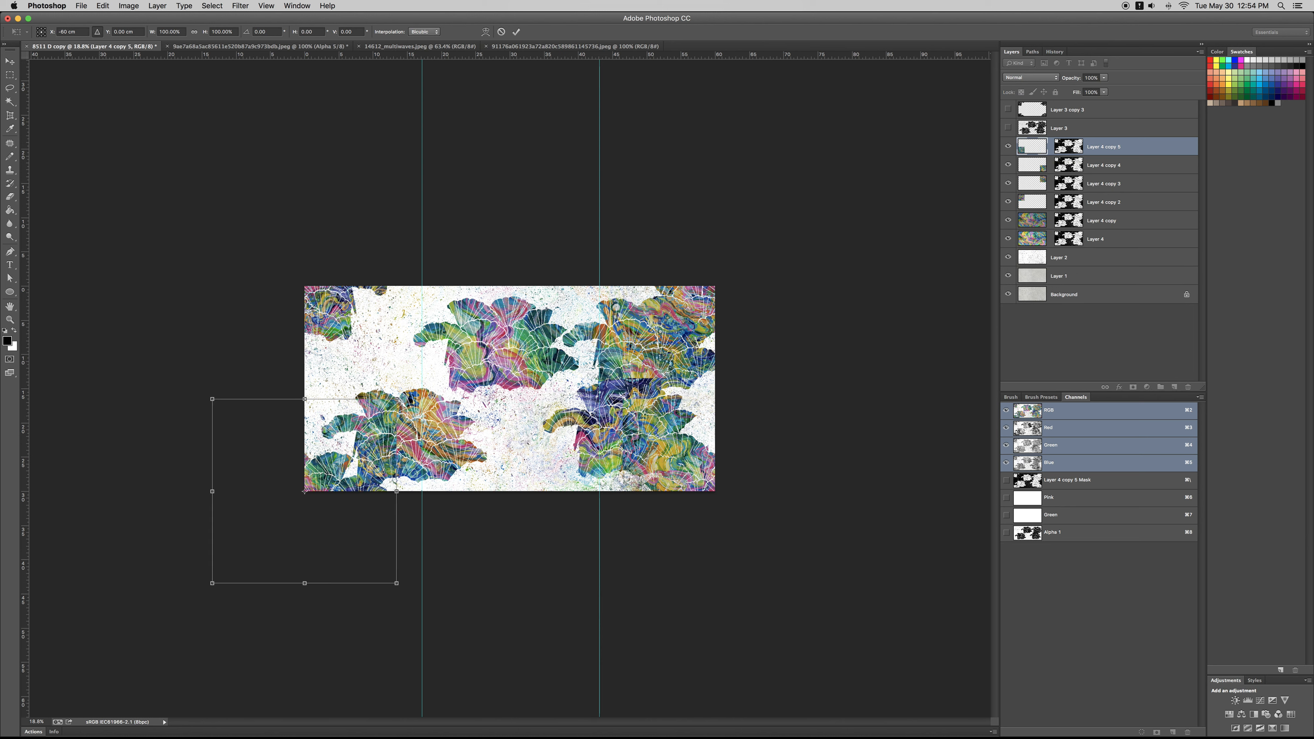
pyautogui.press('Return')
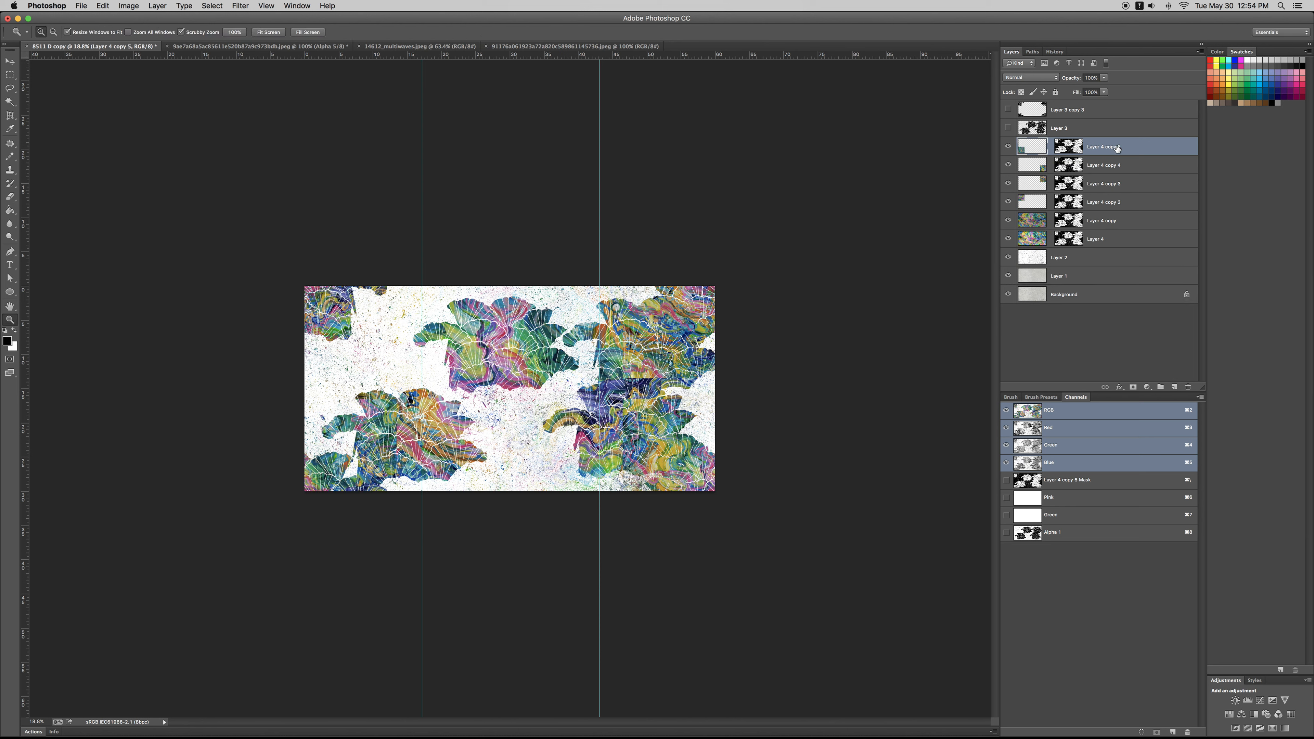
# Step: Merge the four small corner artwork layers into one layer and hide the guides
pyautogui.keyDown('shift'); pyautogui.click(1118, 204); pyautogui.keyUp('shift')
pyautogui.press('super+e')
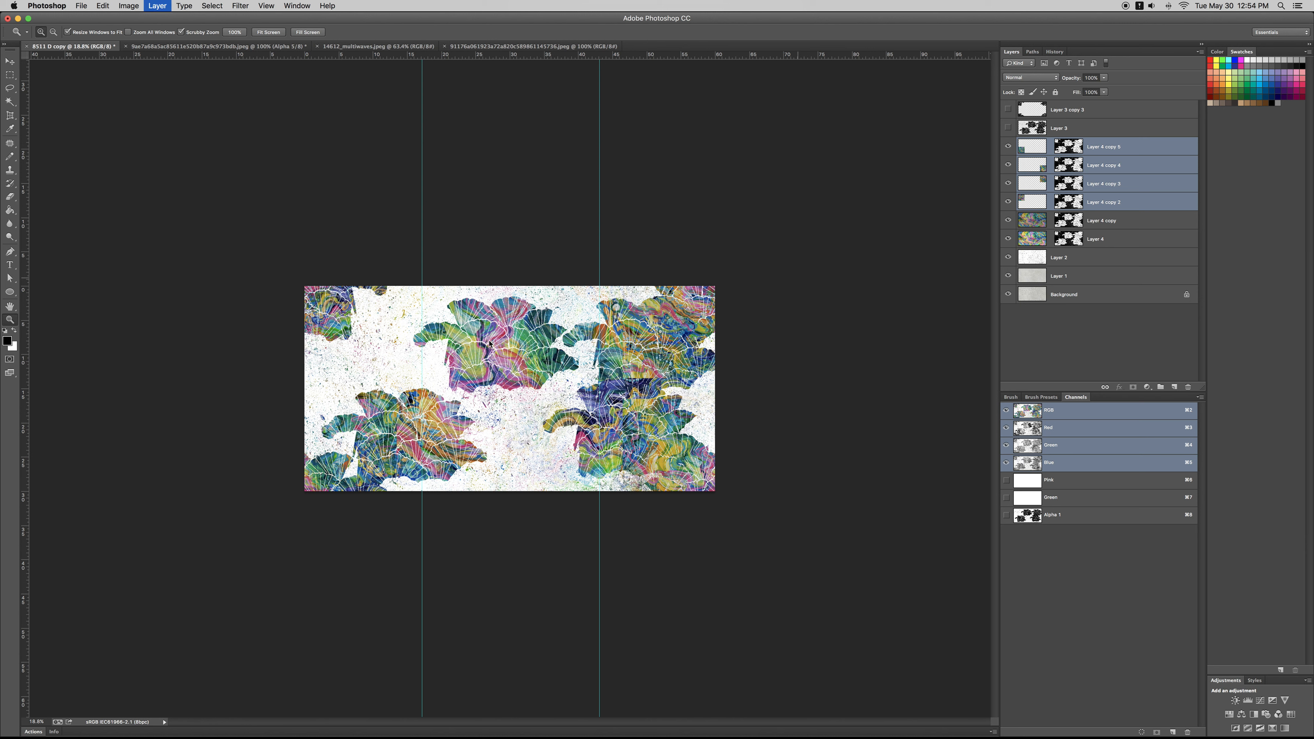
pyautogui.press('r')
pyautogui.press('e')
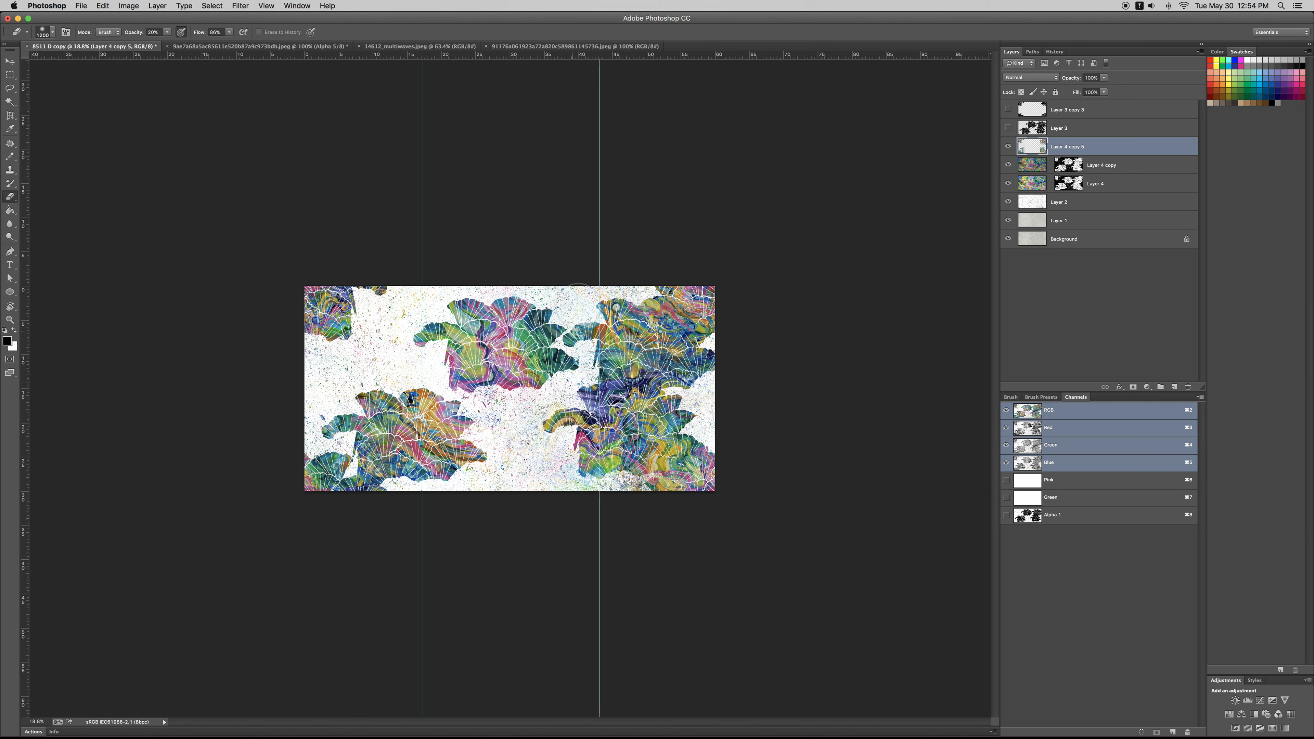
pyautogui.press('z')
pyautogui.moveTo(507, 389); pyautogui.dragTo(567, 389)
pyautogui.moveTo(652, 358); pyautogui.dragTo(879, 395)
pyautogui.press('super+;')
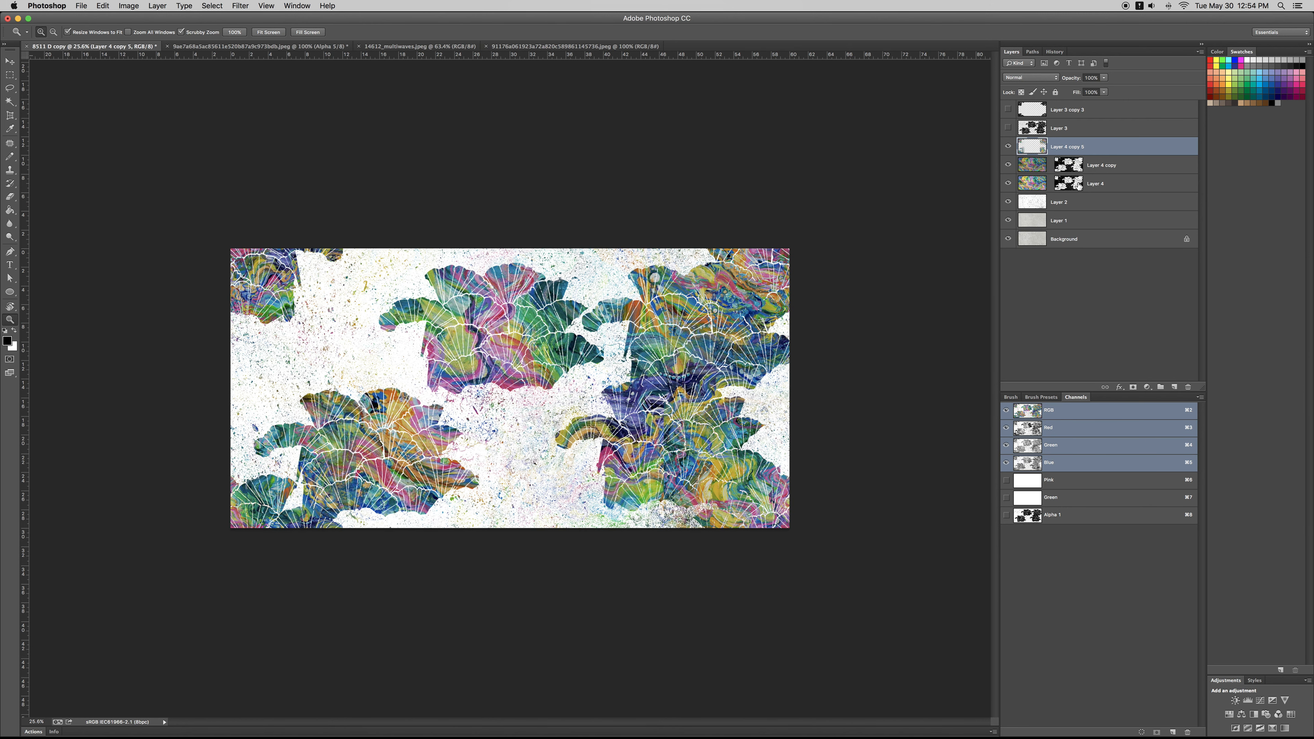
# Step: Merge a copy of both masked wave artworks into the corner artwork layer, and hide all the wave artwork layers
pyautogui.click(1024, 169)
pyautogui.press('super+j')
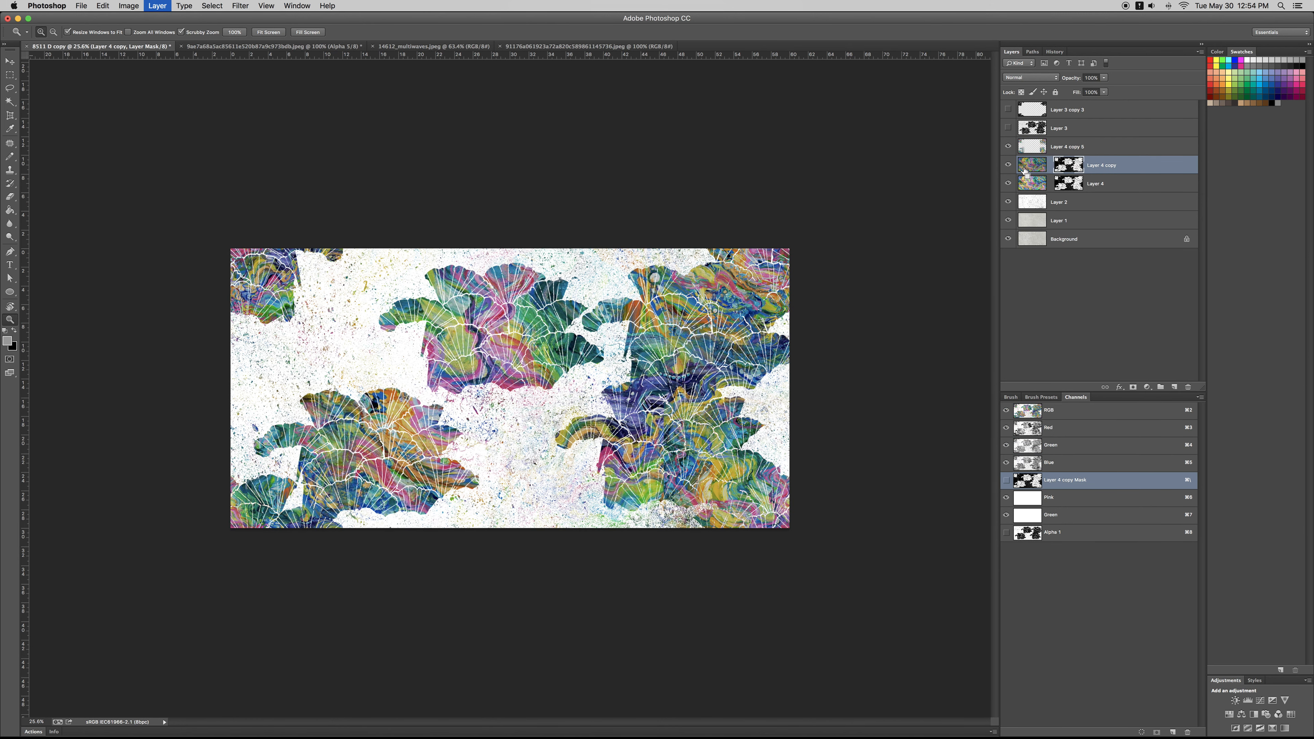
pyautogui.hotkey('alt', 'shift', ']')
pyautogui.press('super+e')
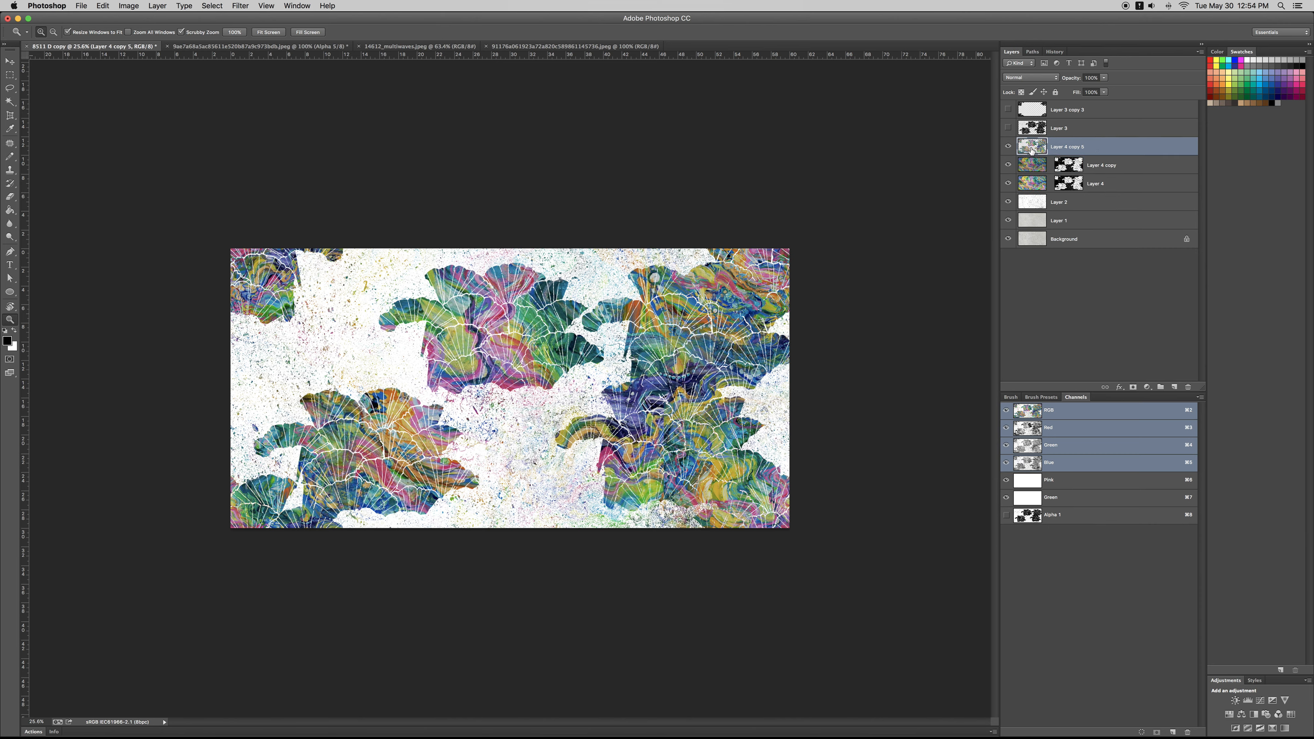
pyautogui.click(1007, 147)
pyautogui.click(1008, 165)
pyautogui.click(1007, 184)
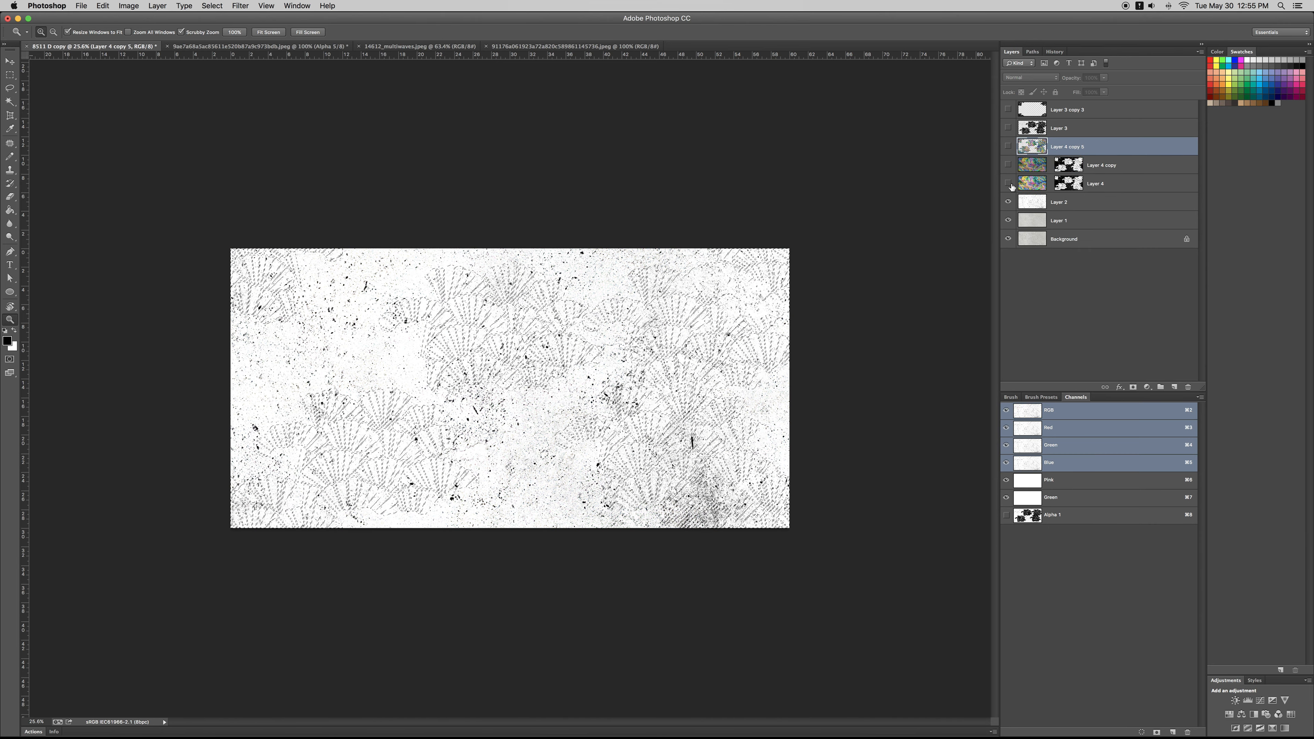
# Step: Copy the grey Layer 1 texture within the wave artwork's outline onto a new layer at the front
pyautogui.click(1054, 221)
pyautogui.press('super+shift+alt+n')
pyautogui.press('super+shift+bracketright')
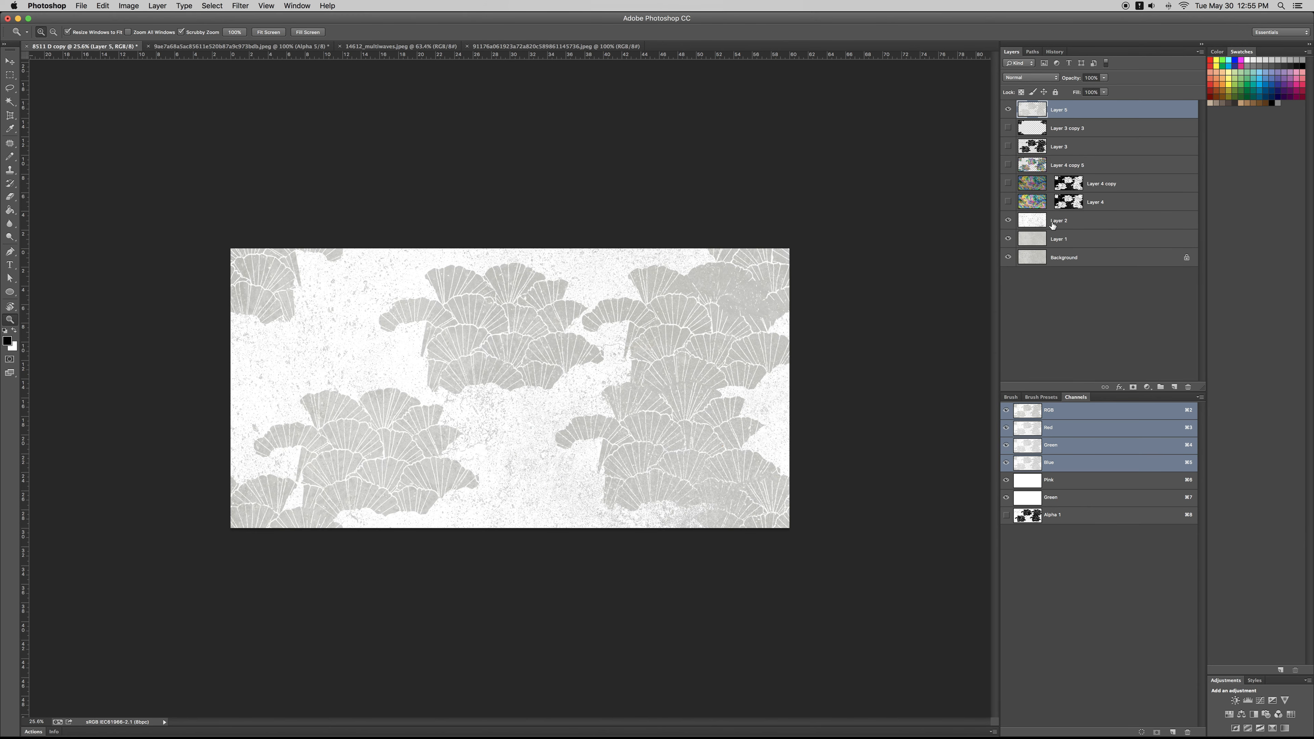
# Step: Try to flip the grey fan copy horizontally
pyautogui.press('super+t')
pyautogui.rightClick(683, 328)
pyautogui.click(618, 383)
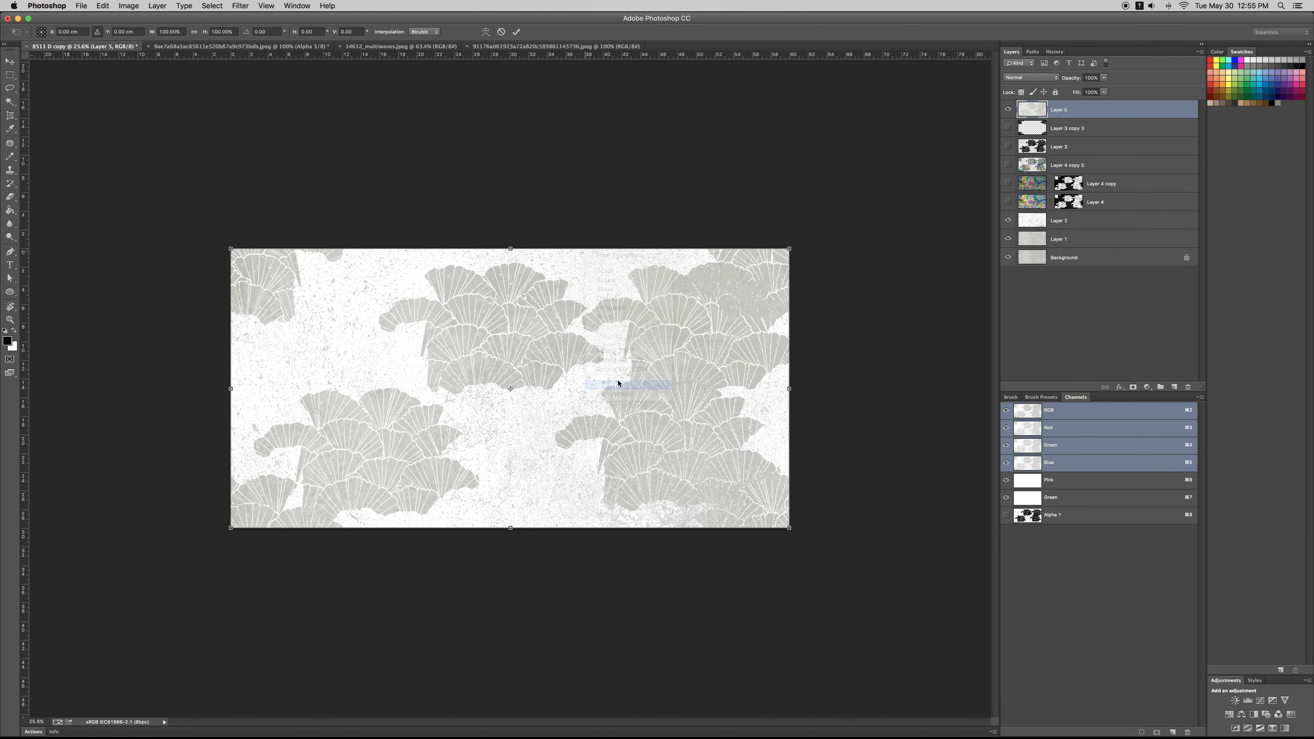
pyautogui.press('Return')
pyautogui.press('z')
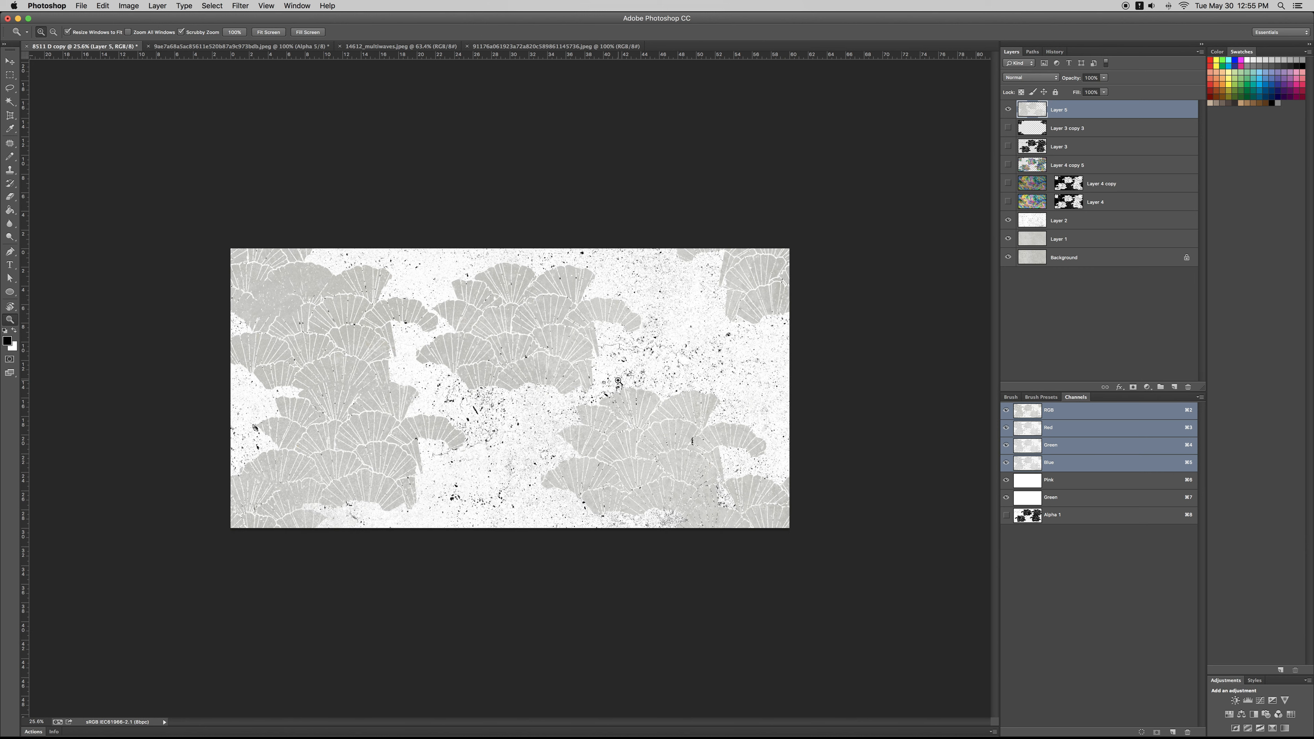
# Step: Show the merged wave artwork layer and bring it in front of the grey fan copy
pyautogui.click(1008, 166)
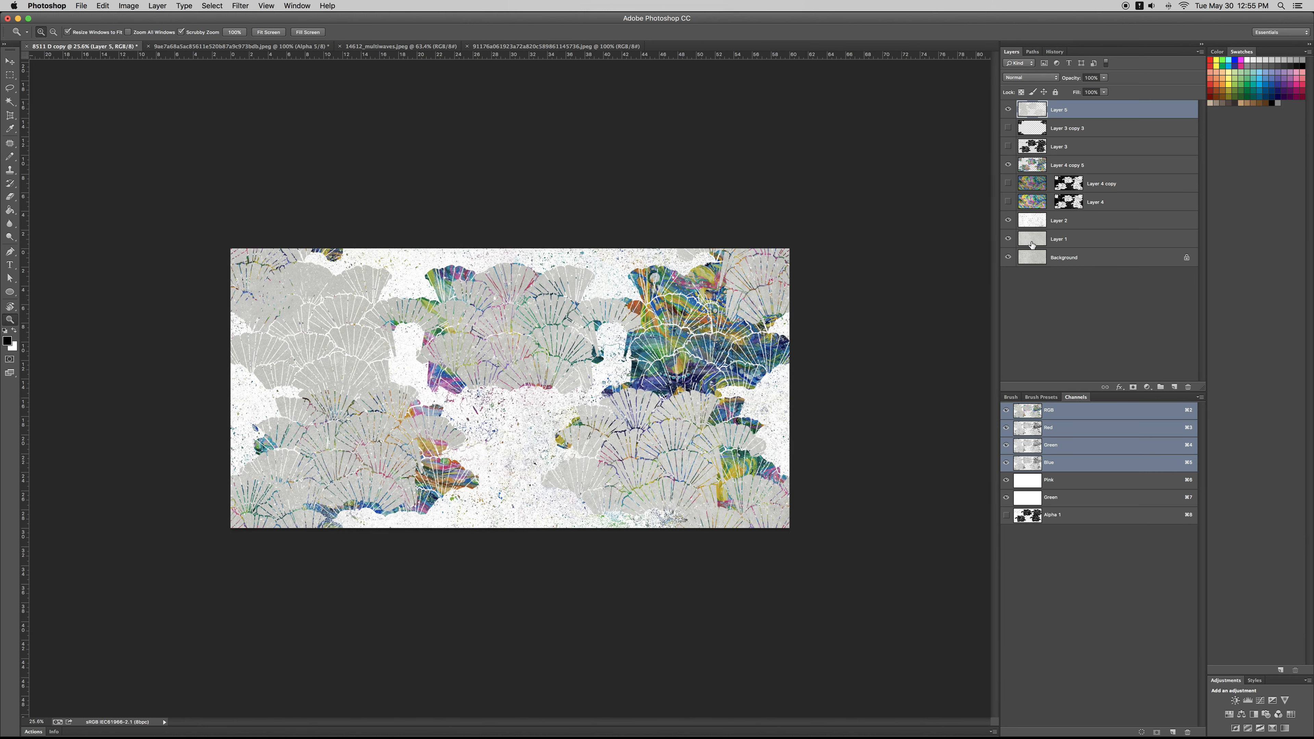
pyautogui.click(1041, 172)
pyautogui.press('super+shift+bracketright')
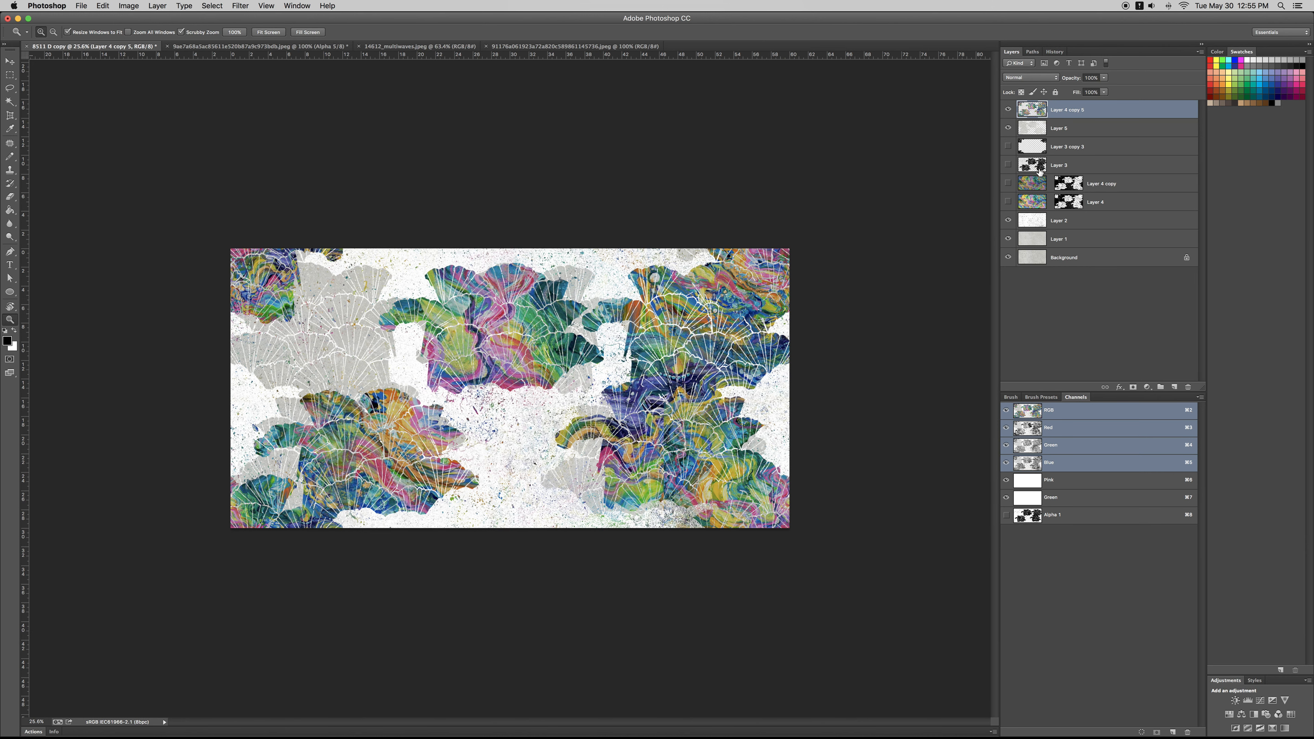
pyautogui.press('super+t')
pyautogui.moveTo(677, 378); pyautogui.dragTo(522, 475)
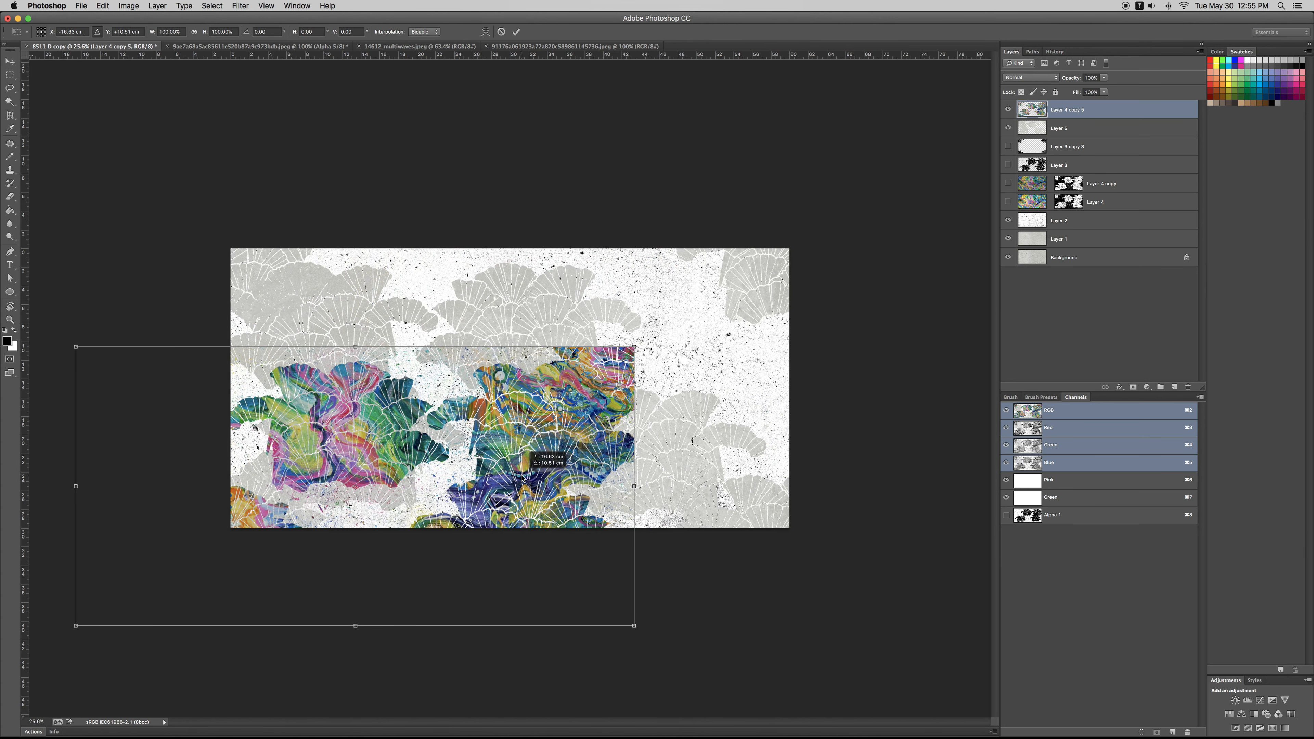
pyautogui.press('Escape')
pyautogui.click(1043, 130)
pyautogui.press('super+t')
pyautogui.moveTo(643, 358); pyautogui.dragTo(797, 468)
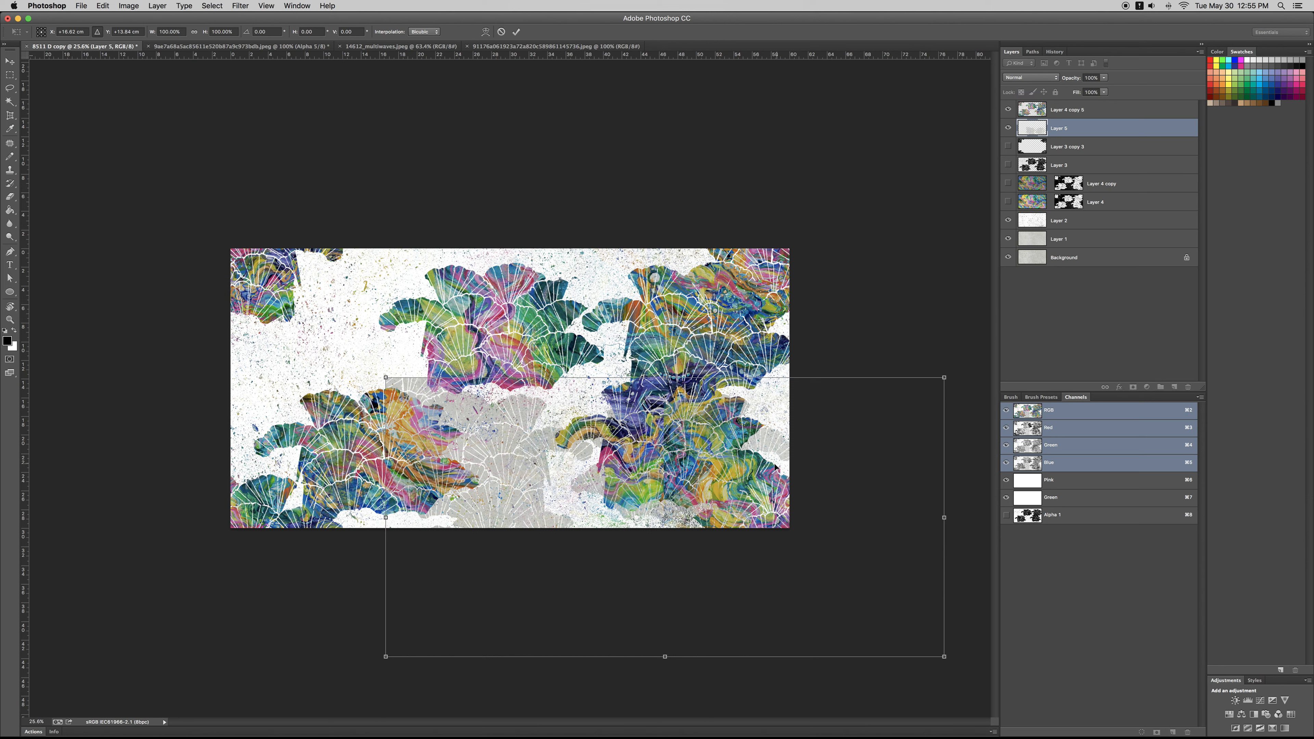
pyautogui.press('Escape')
# Step: Undo the wave artwork's reordering and the grey fan copy's horizontal flip, and hide the grey fan copy
pyautogui.press('z')
pyautogui.press('super+z')
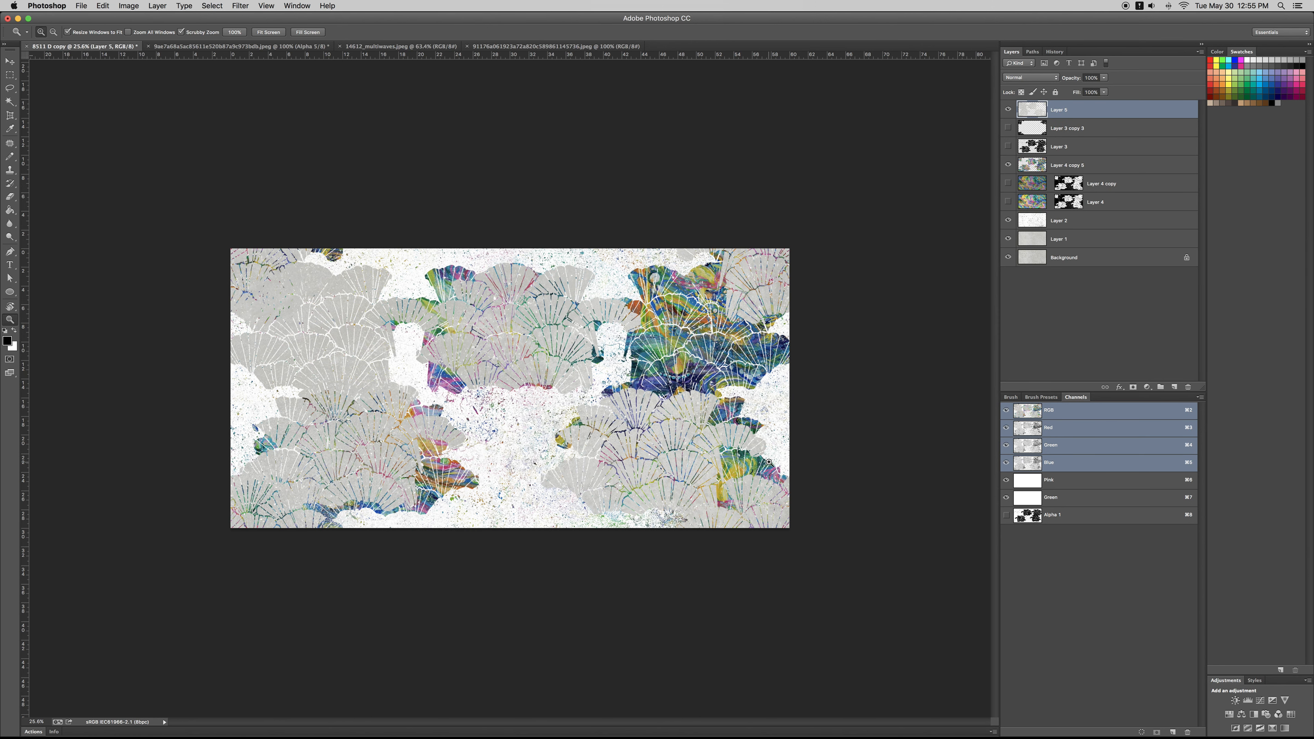
pyautogui.press('super+z')
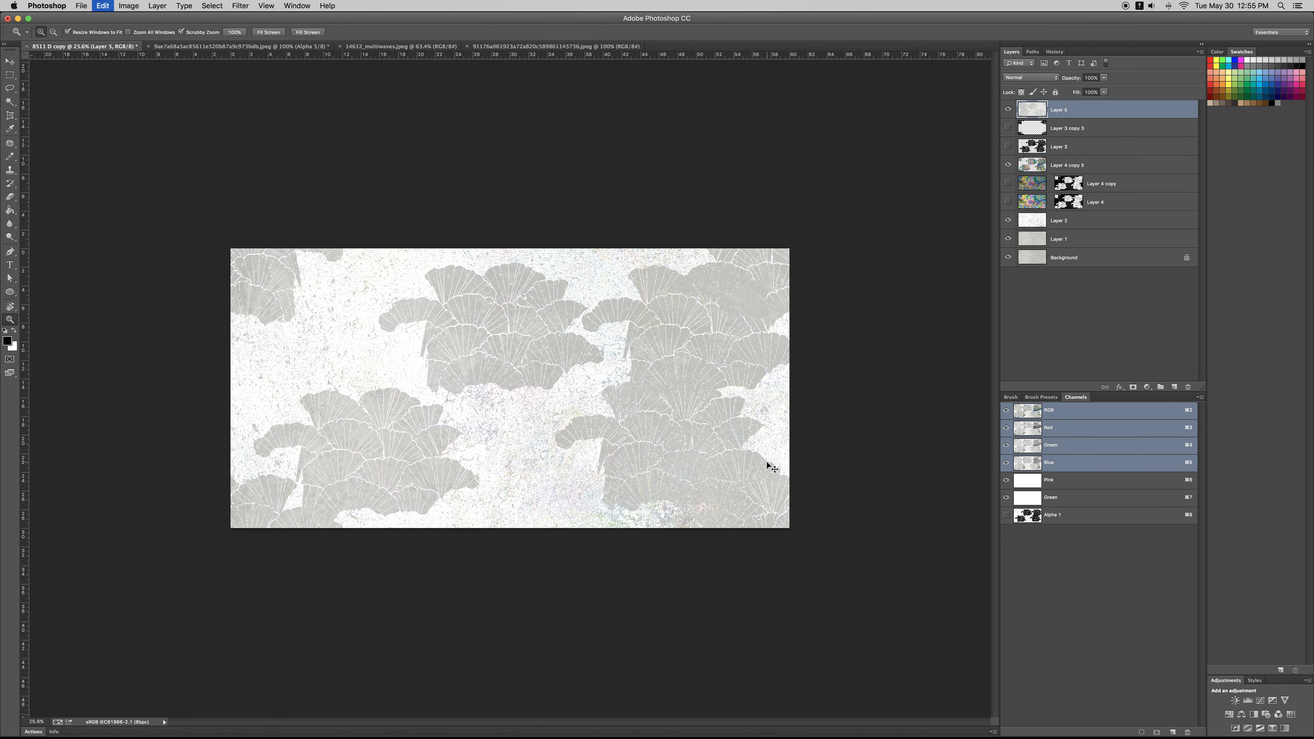
pyautogui.click(1008, 110)
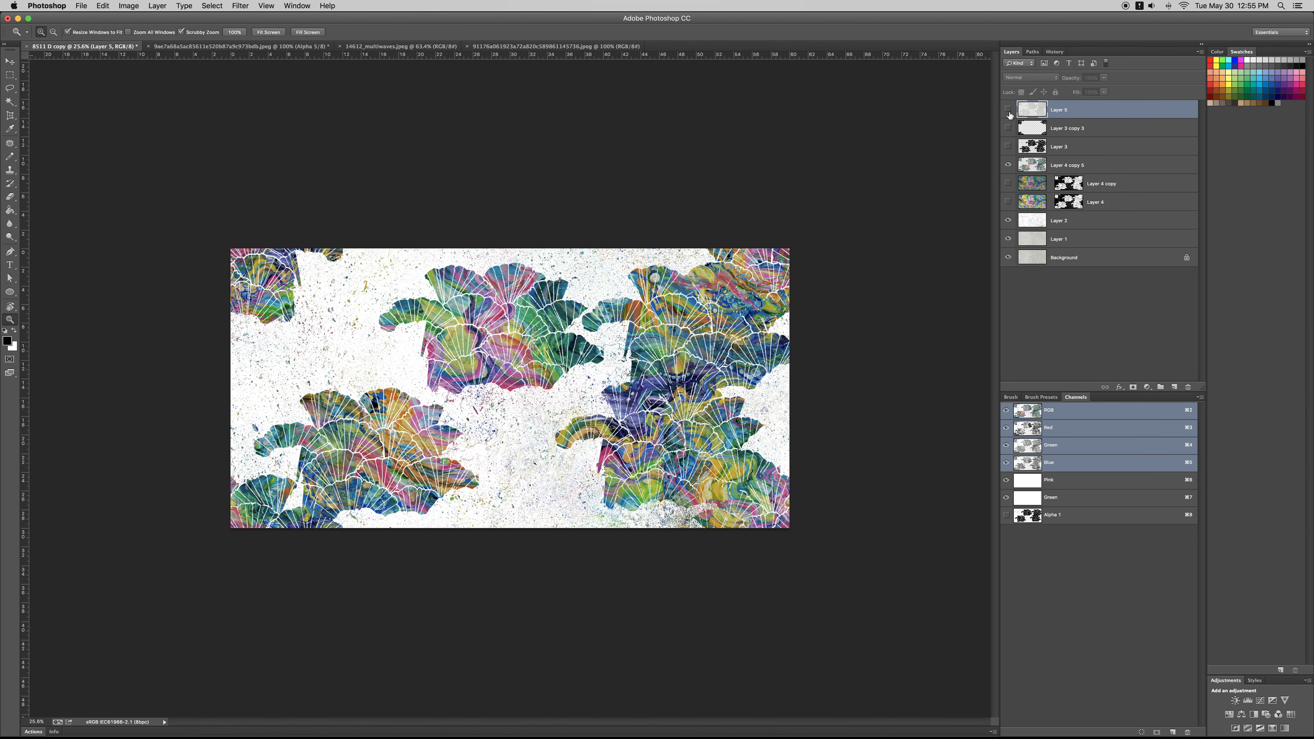
# Step: Add a new alpha channel and fill it with the black dot custom pattern at 100% opacity in Normal mode
pyautogui.click(1118, 167)
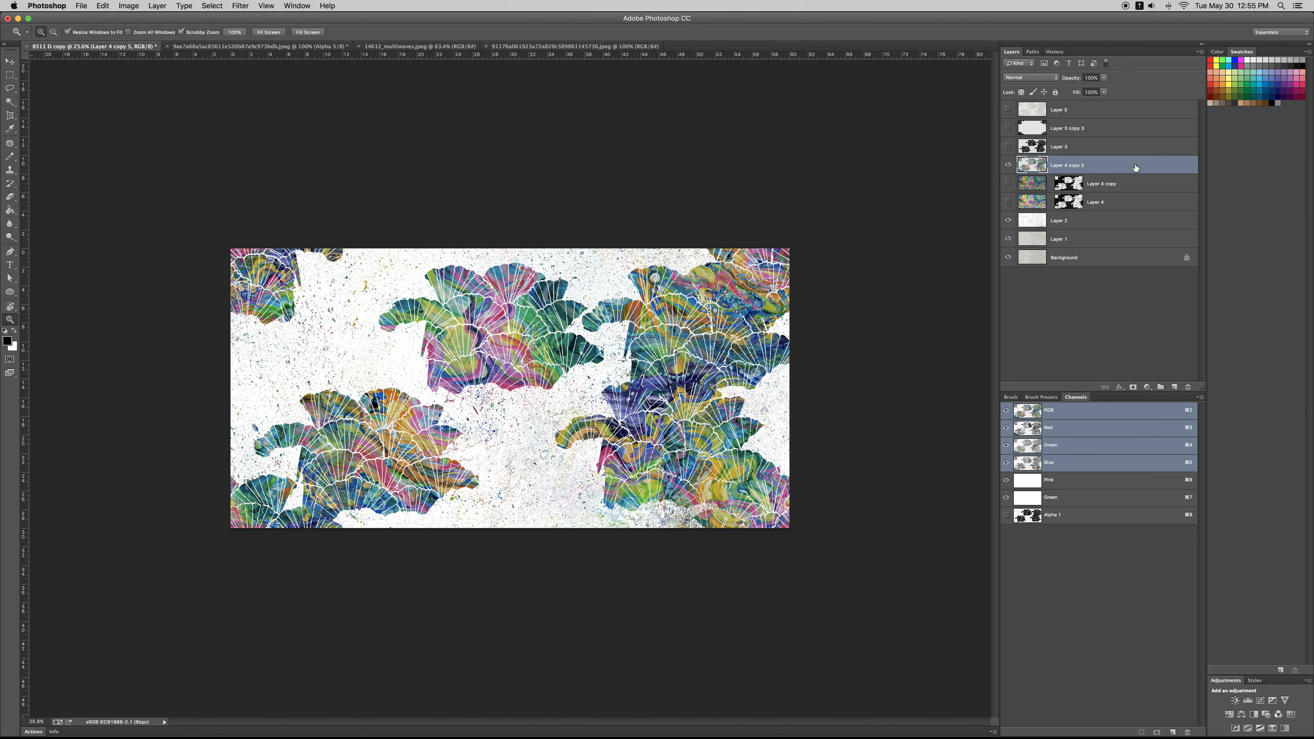
pyautogui.click(1172, 734)
pyautogui.hotkey('shift', 'BackSpace')
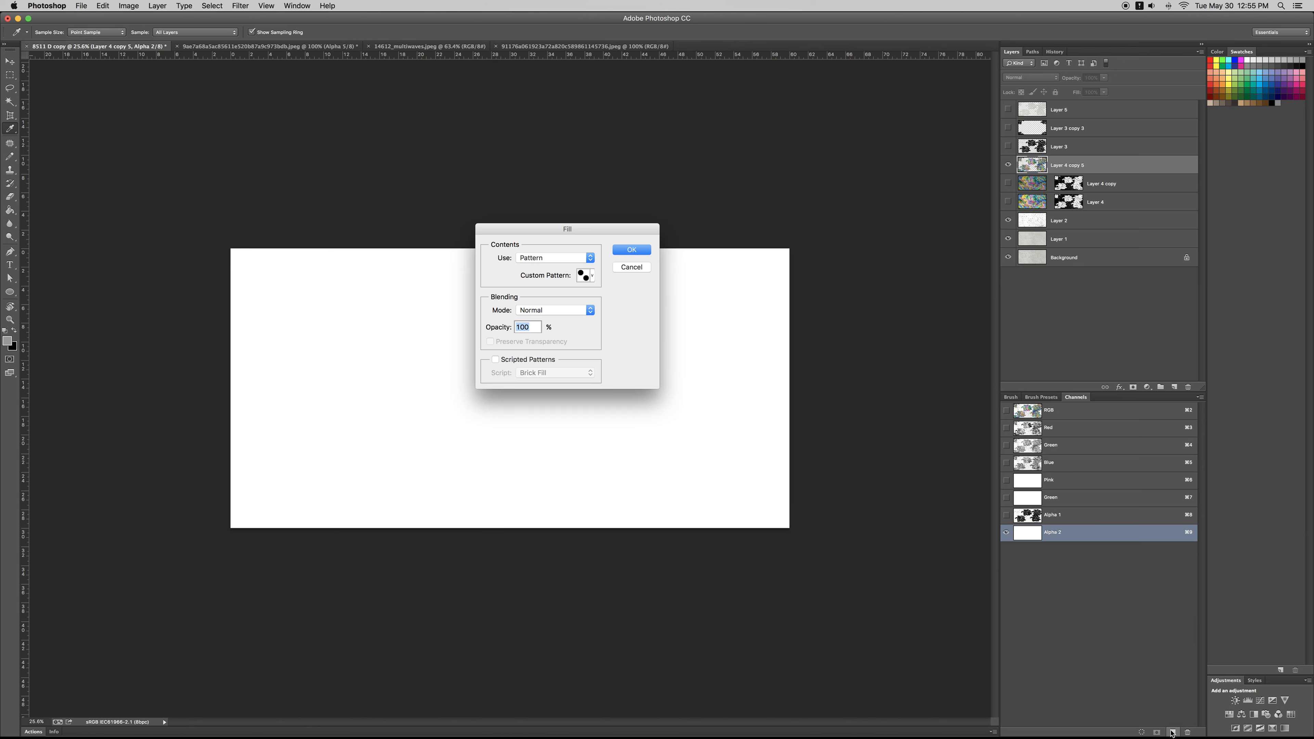
pyautogui.click(632, 250)
pyautogui.press('z')
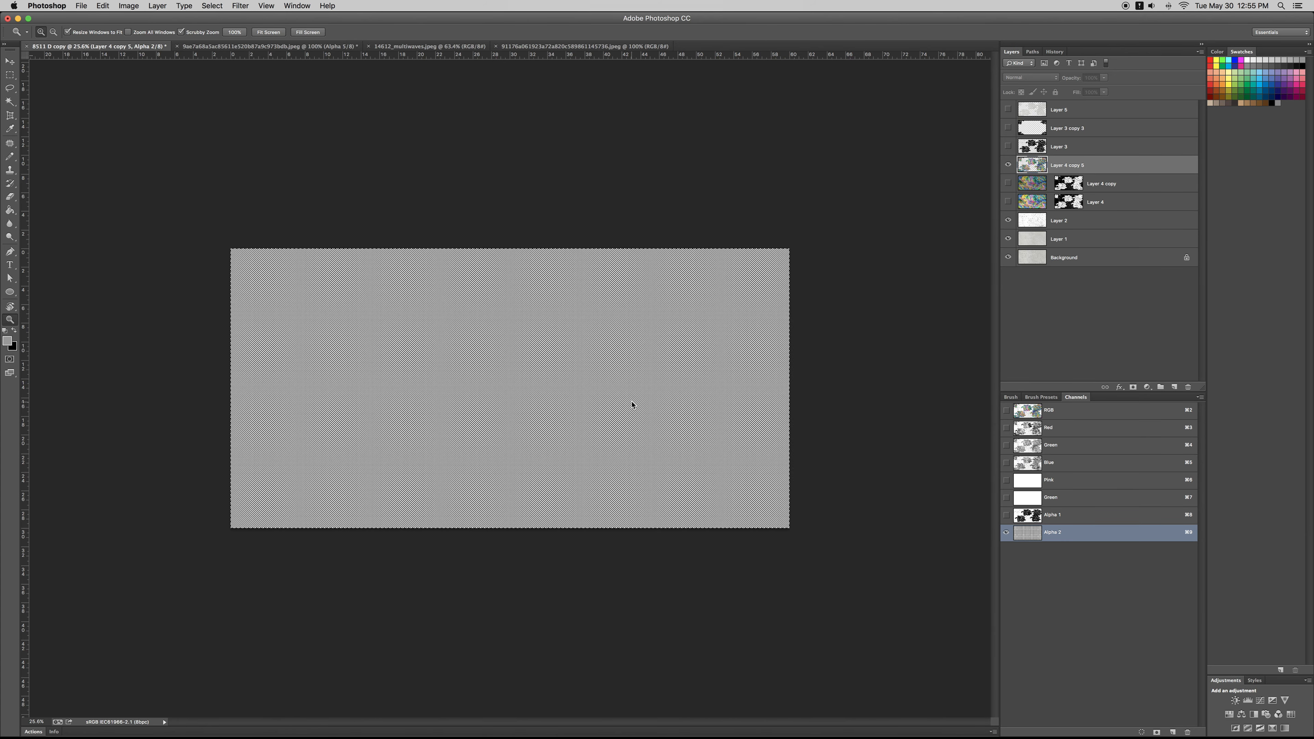
# Step: Scale the dot pattern channel up to about 253% around its centre with Nearest Neighbor interpolation
pyautogui.press('super+t')
pyautogui.moveTo(791, 530); pyautogui.dragTo(936, 601)
pyautogui.click(425, 32)
pyautogui.click(426, 15)
pyautogui.moveTo(84, 177); pyautogui.dragTo(111, 80)
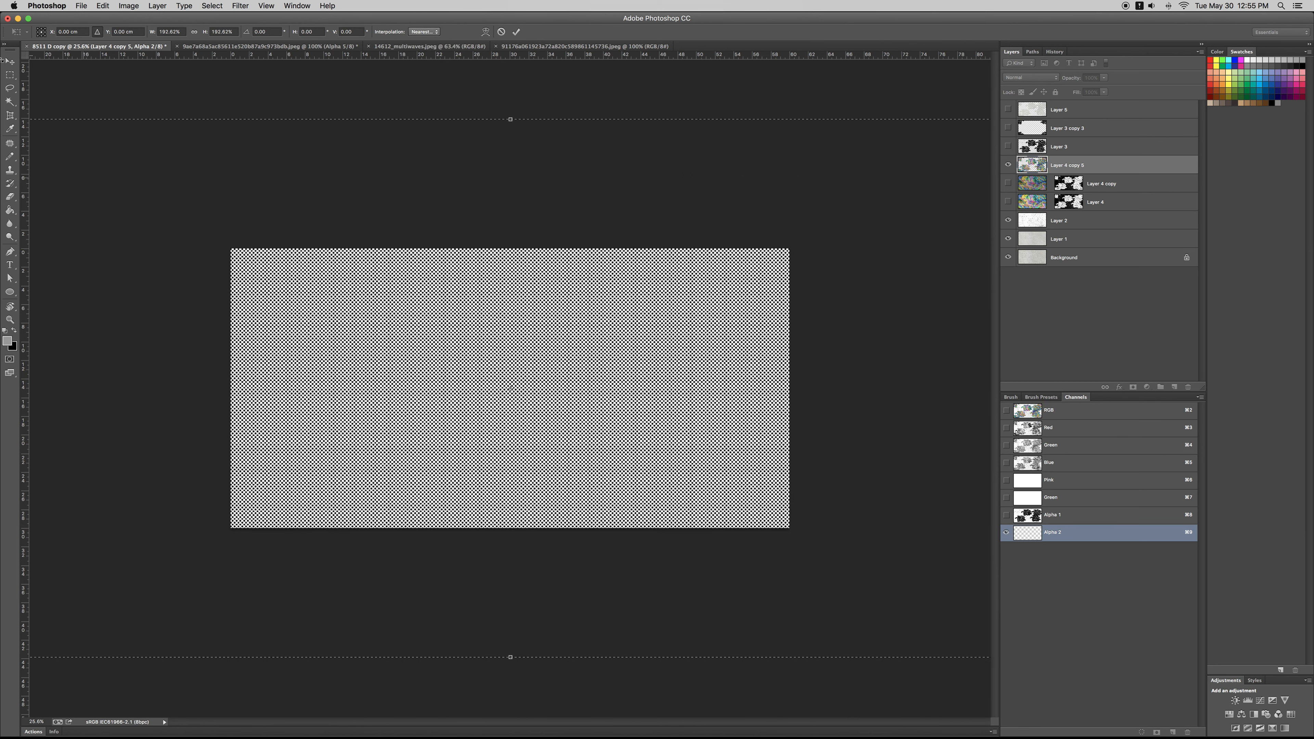
pyautogui.press('super+minus')
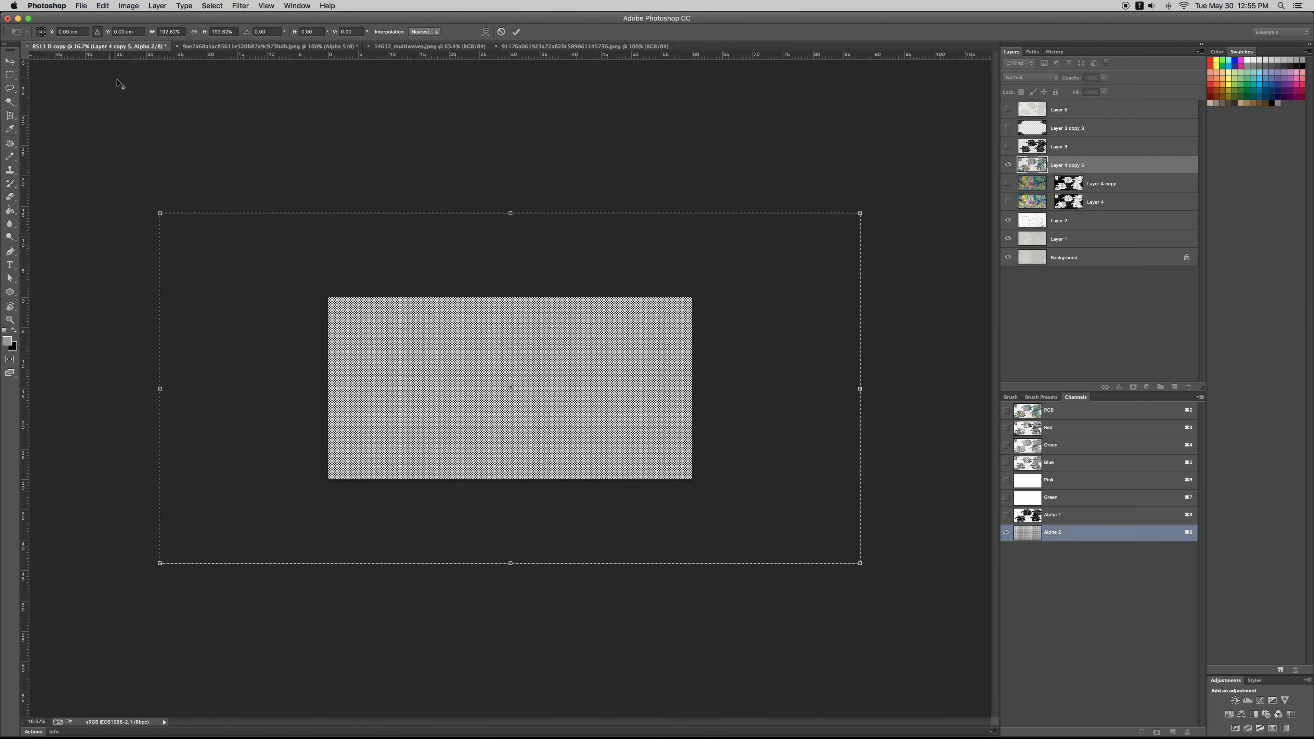
pyautogui.moveTo(156, 211); pyautogui.dragTo(59, 145)
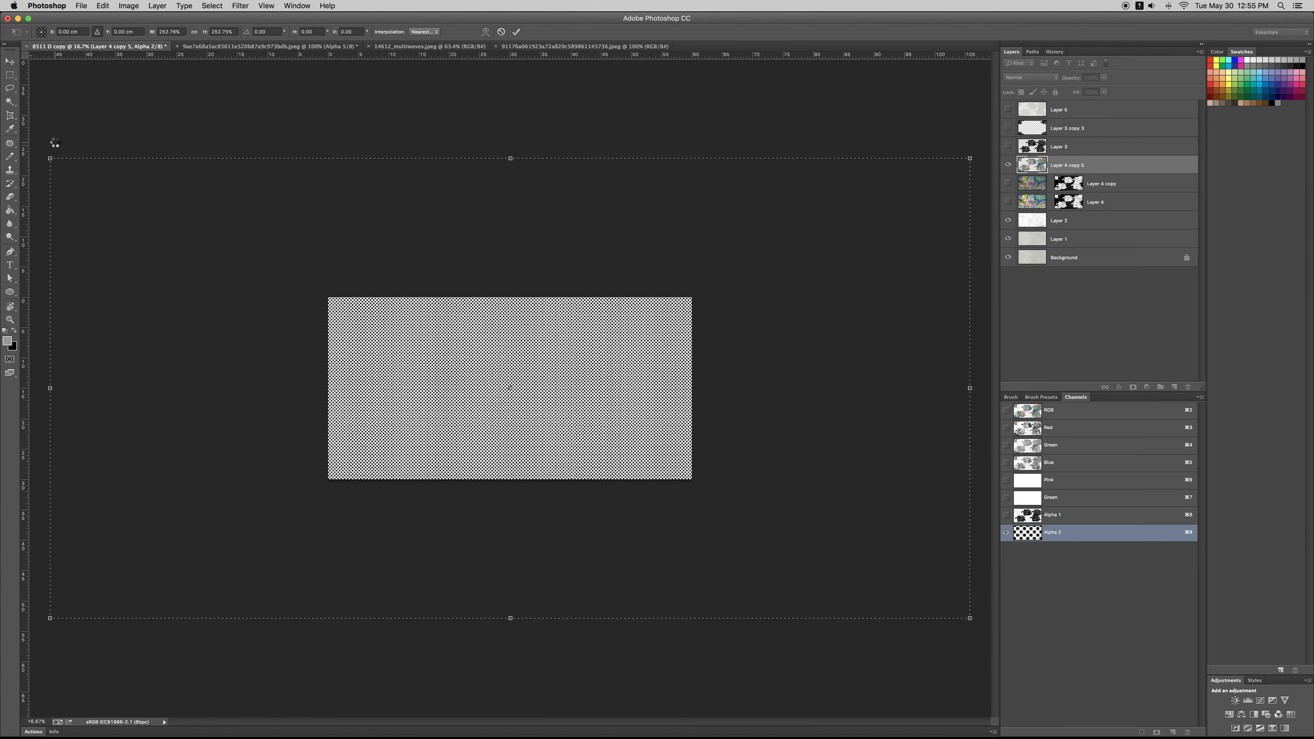
pyautogui.press('Return')
pyautogui.press('z')
pyautogui.moveTo(483, 408); pyautogui.dragTo(510, 391)
pyautogui.press('super+plus')
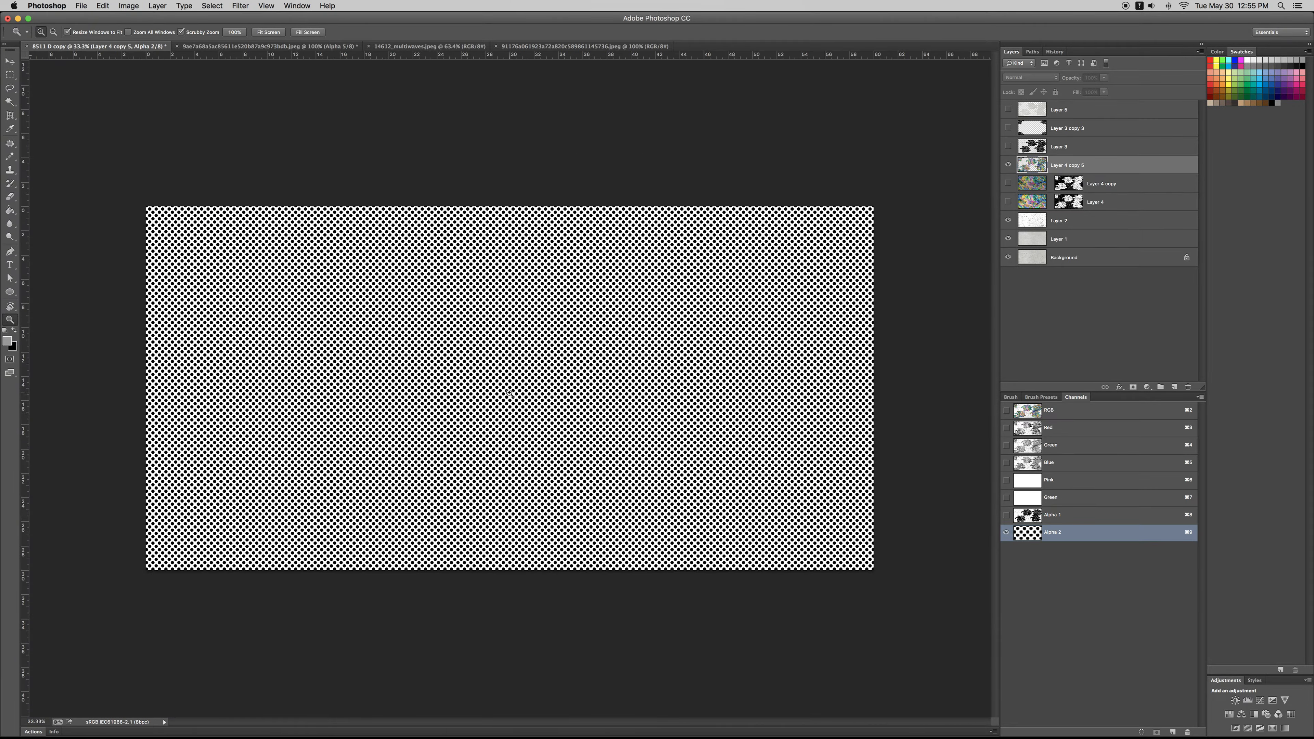
# Step: Load the dot pattern channel as a selection on the composite image and add a new layer above the grey fan copy
pyautogui.press('super+2')
pyautogui.press('super+8')
pyautogui.press('super+9')
pyautogui.press('w')
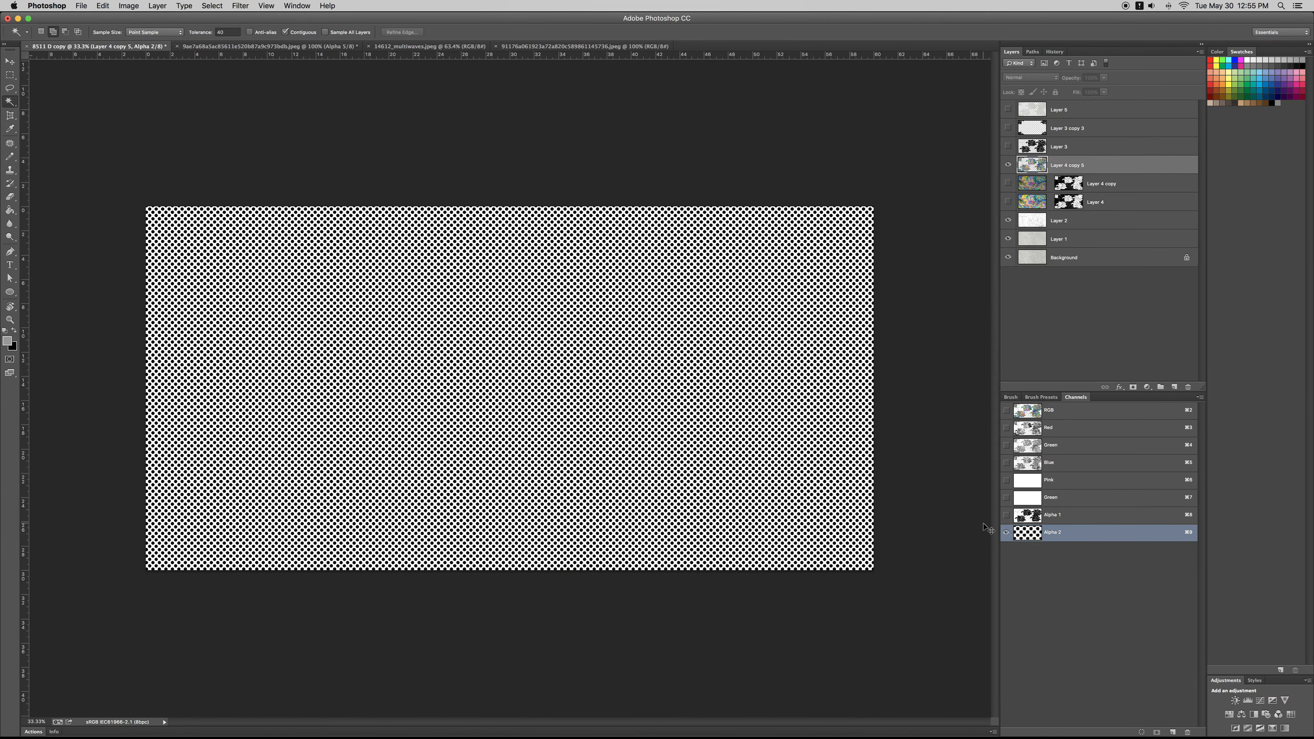
pyautogui.press('super+2')
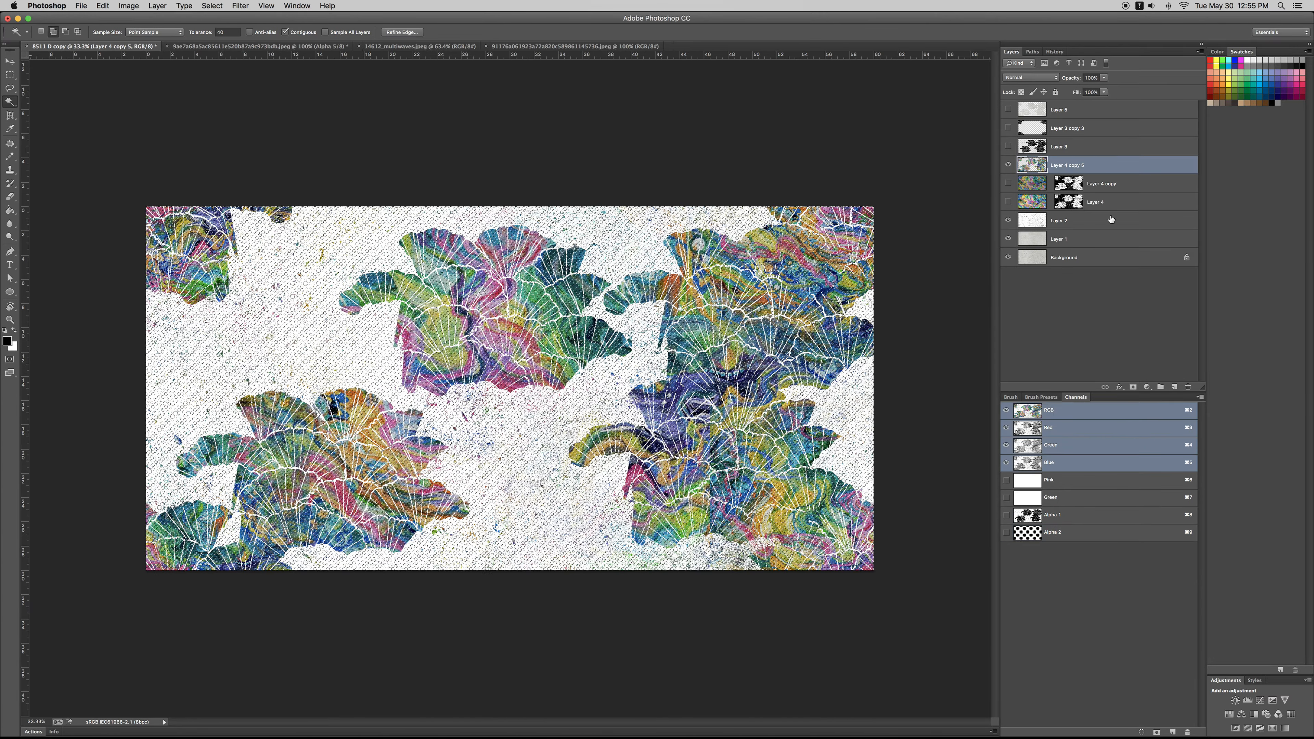
pyautogui.click(1082, 110)
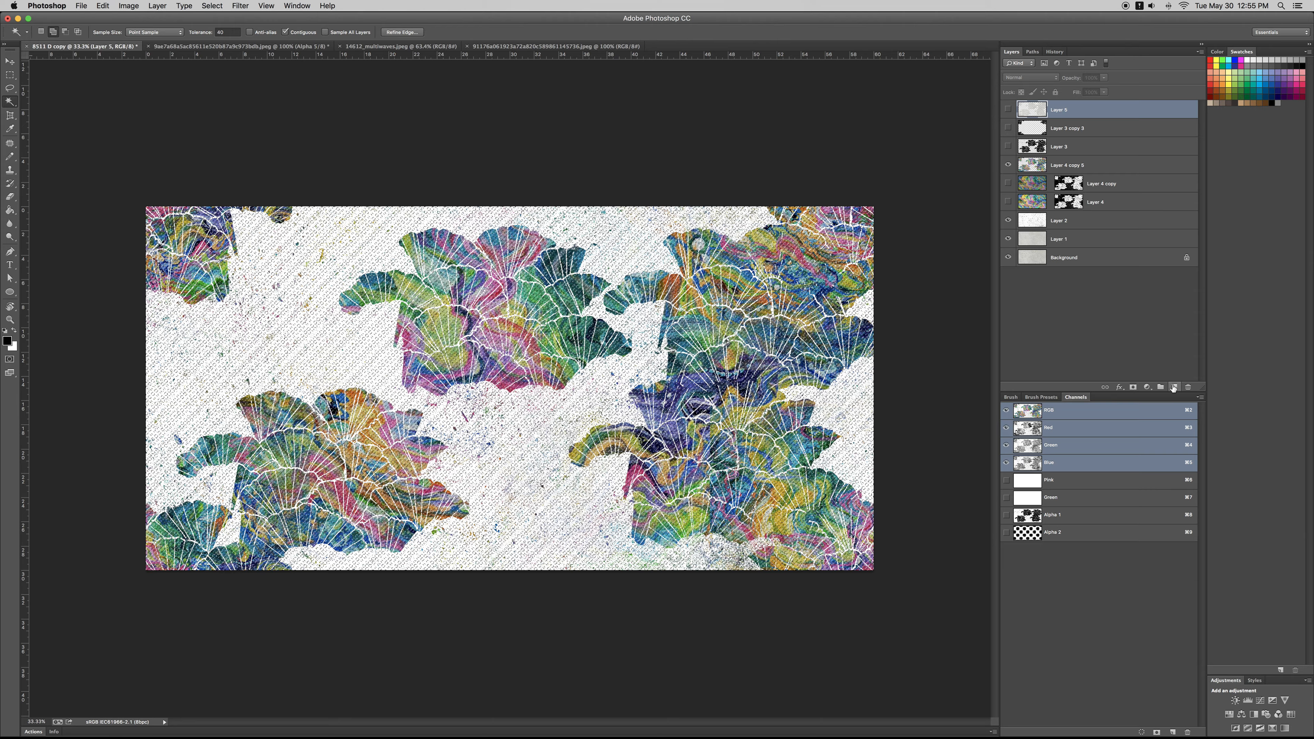
pyautogui.click(1174, 387)
# Step: Try a Pencil stroke through the dot selection in the white gap between the two lower fan clusters
pyautogui.press('b')
pyautogui.moveTo(525, 427); pyautogui.dragTo(509, 528)
pyautogui.press('super+z')
# Step: Switch the Pencil to a ragged-edged textured tip and enlarge it to 1800 px
pyautogui.press(']')
pyautogui.press(']')
pyautogui.press(']')
pyautogui.press(']')
pyautogui.press(']')
pyautogui.press(']')
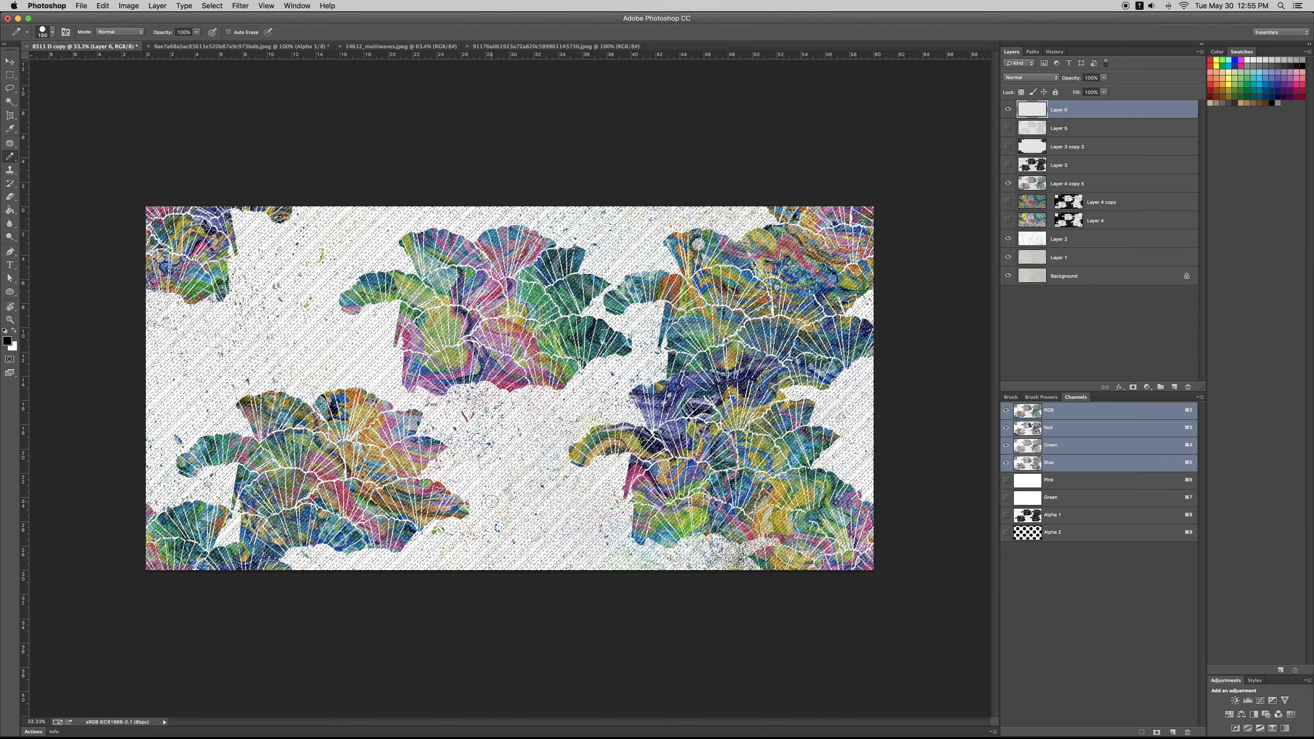
pyautogui.press(']')
pyautogui.press(']')
pyautogui.press(']')
pyautogui.press(']')
pyautogui.press(']')
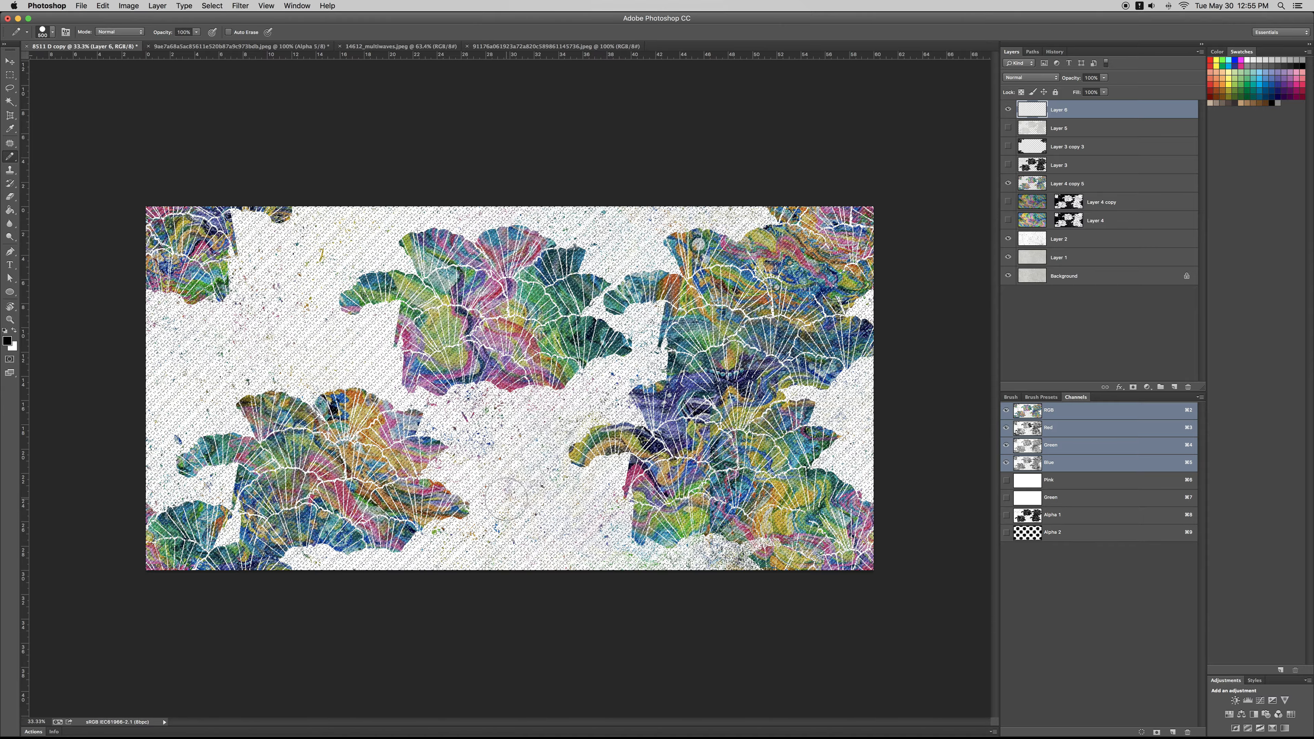
pyautogui.press(']')
pyautogui.press('F5')
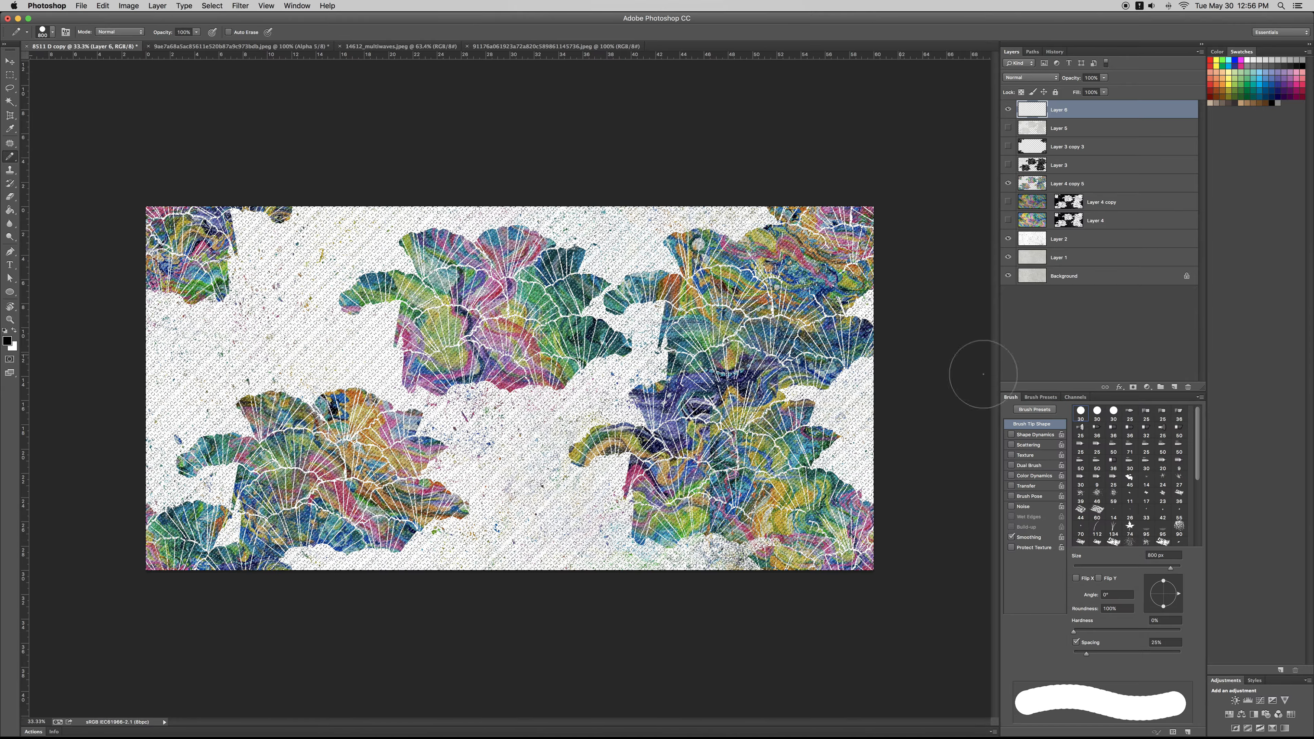
pyautogui.click(1162, 541)
pyautogui.press(']')
pyautogui.press(']')
pyautogui.press(']')
pyautogui.press(']')
pyautogui.press(']')
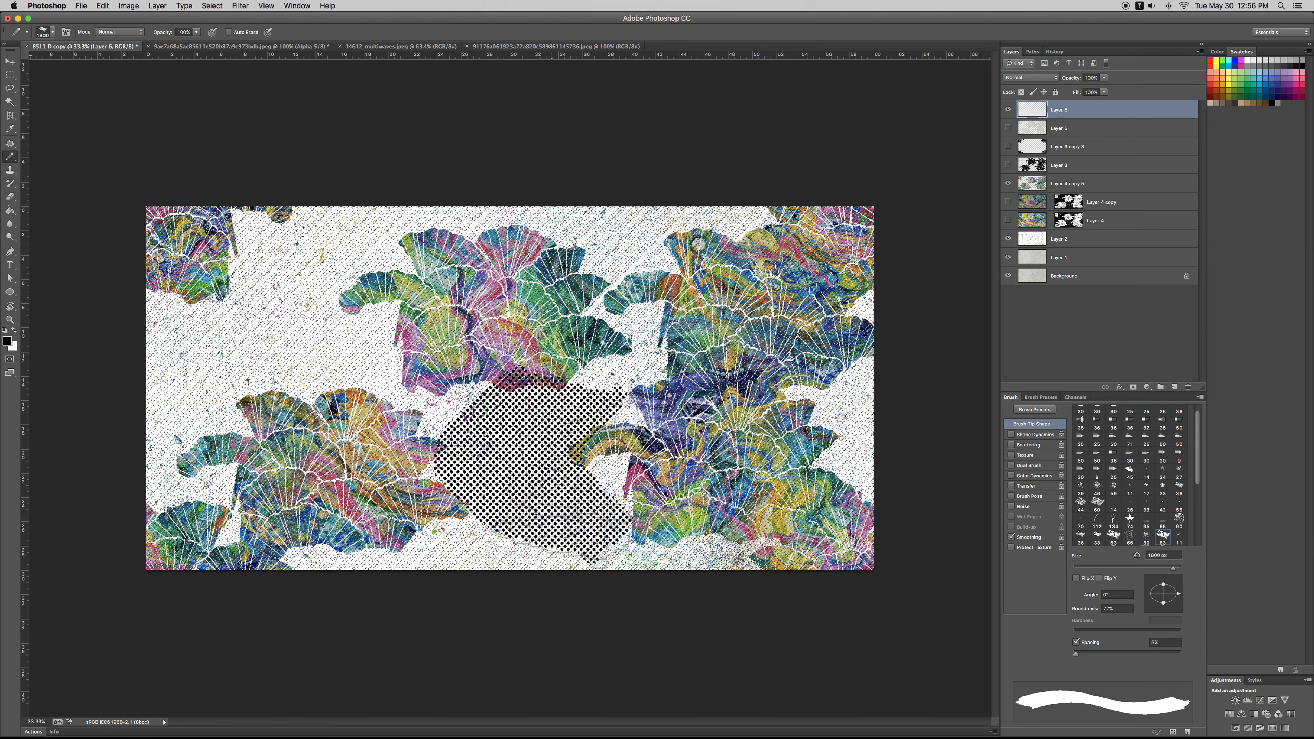
# Step: Paint black dot patches on the new layer near the canvas's left and right edges, upper right and lower middle
pyautogui.press('super+z')
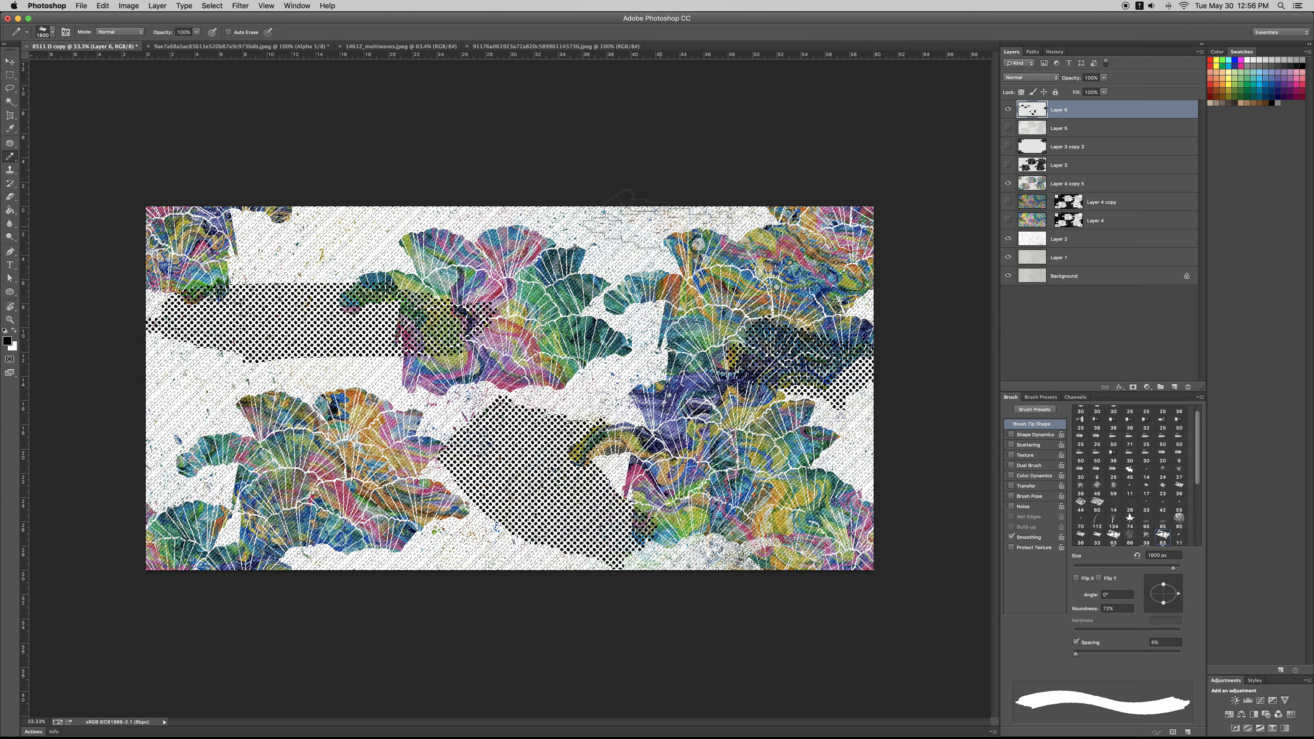
pyautogui.click(654, 230)
pyautogui.click(740, 594)
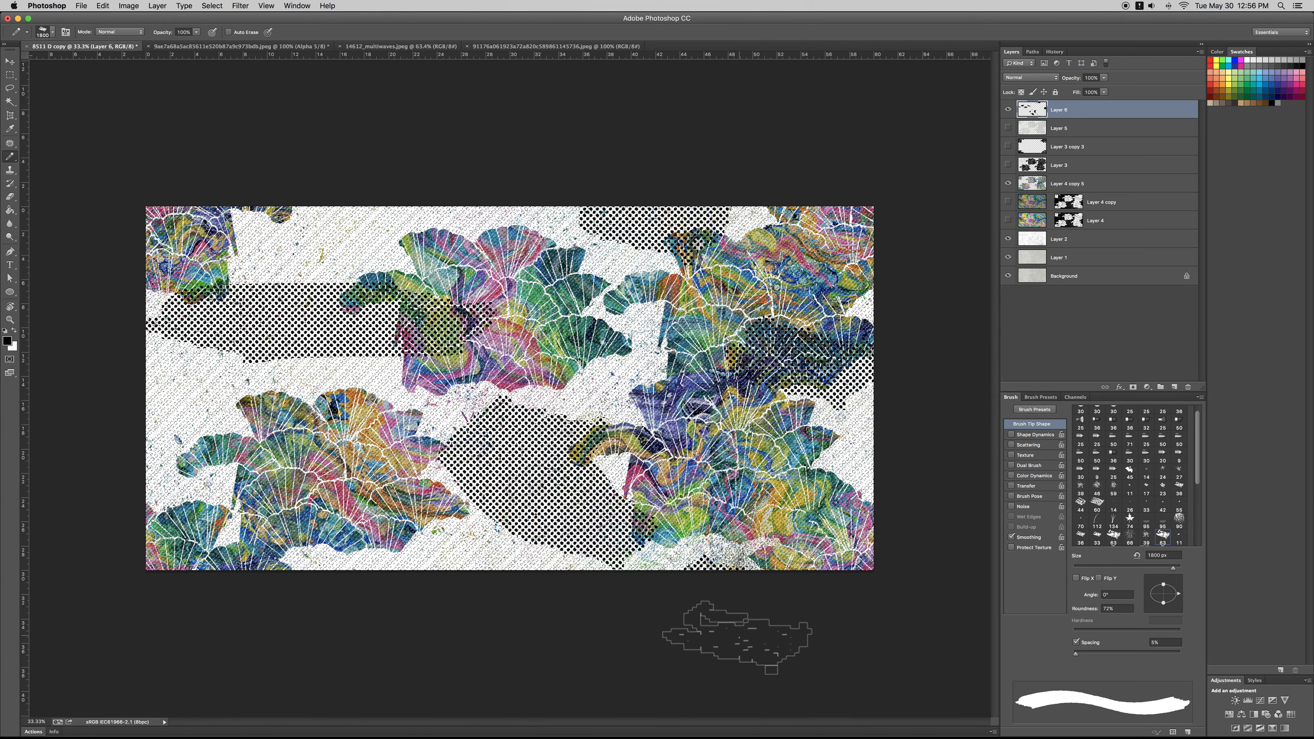
# Step: Hide the black dot layer and recreate its painted dots in white on a new layer
pyautogui.press('super+d')
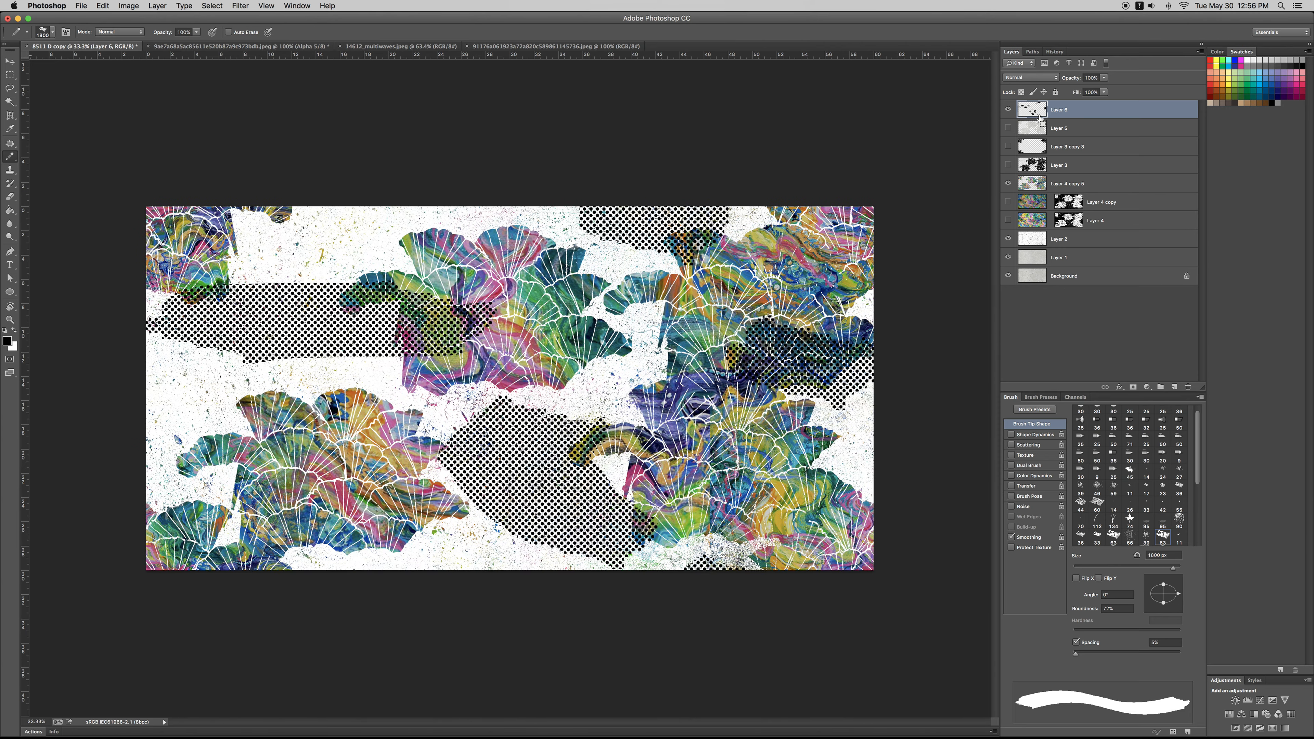
pyautogui.click(1009, 110)
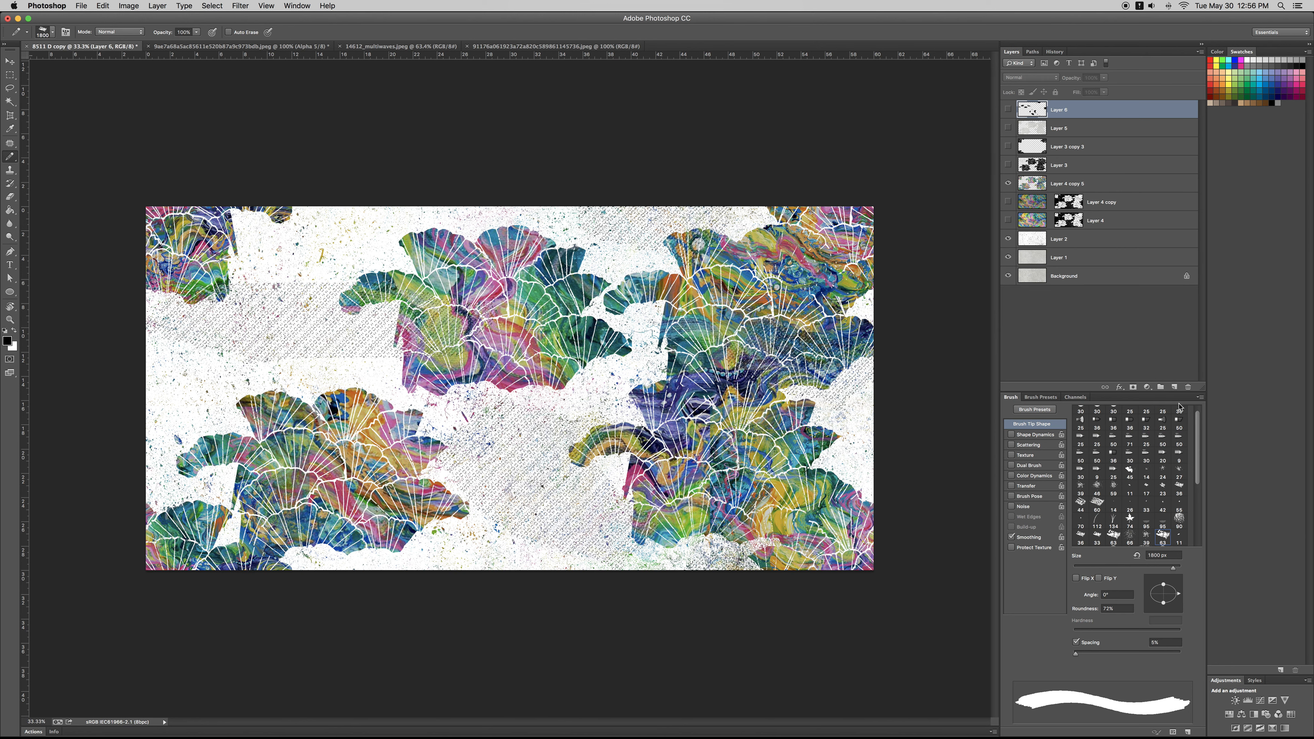
pyautogui.click(1175, 387)
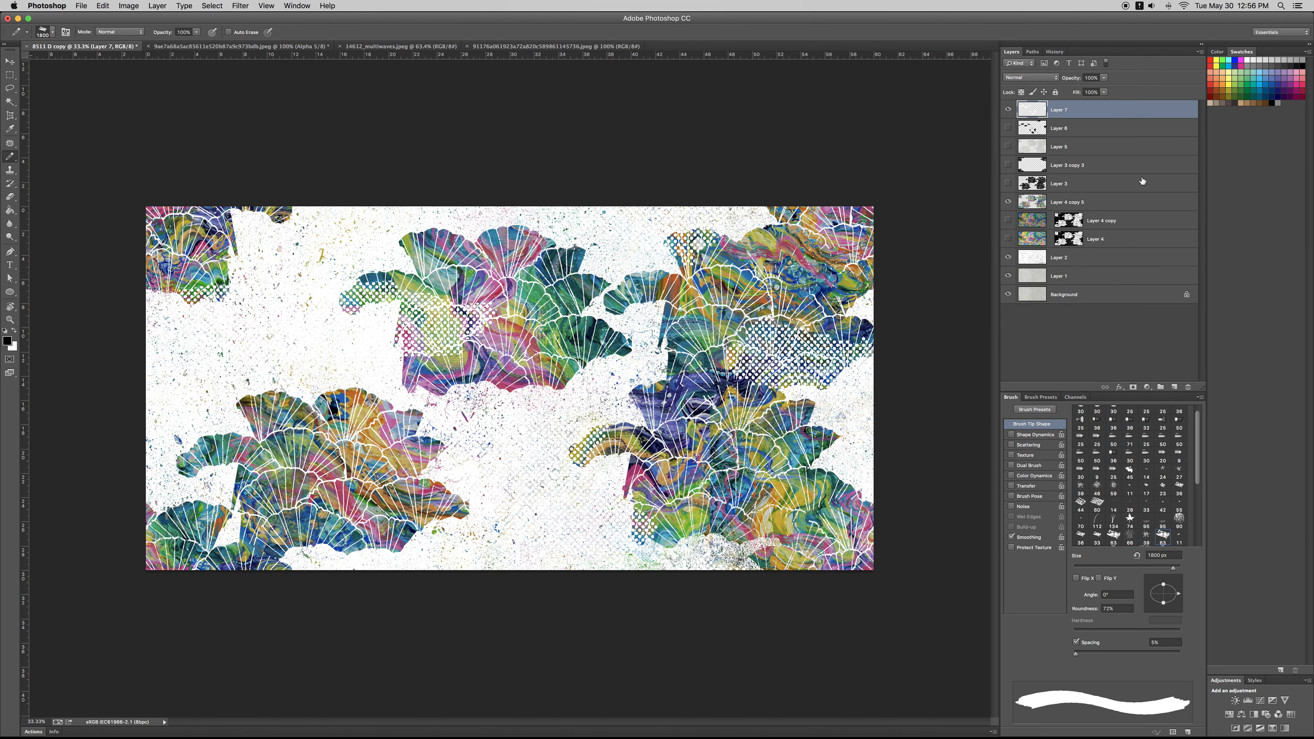
pyautogui.doubleClick(1114, 111)
pyautogui.click(668, 415)
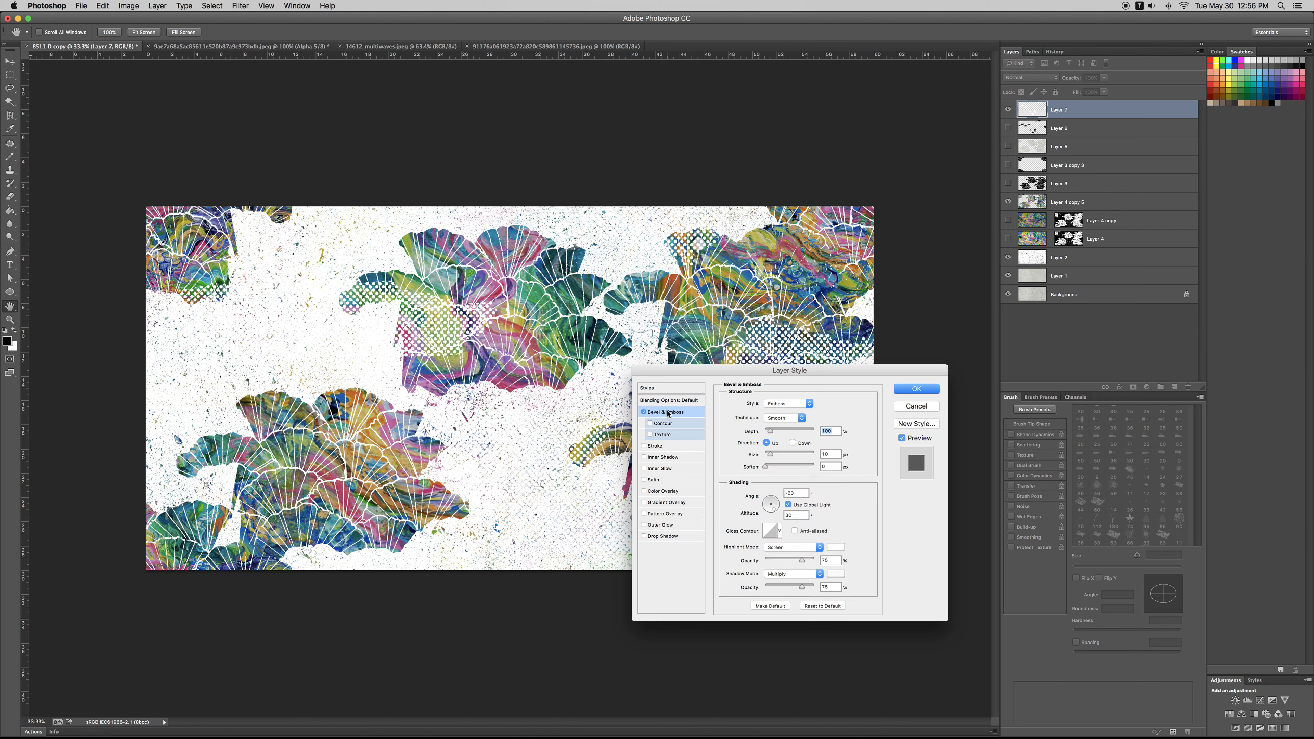
pyautogui.click(670, 389)
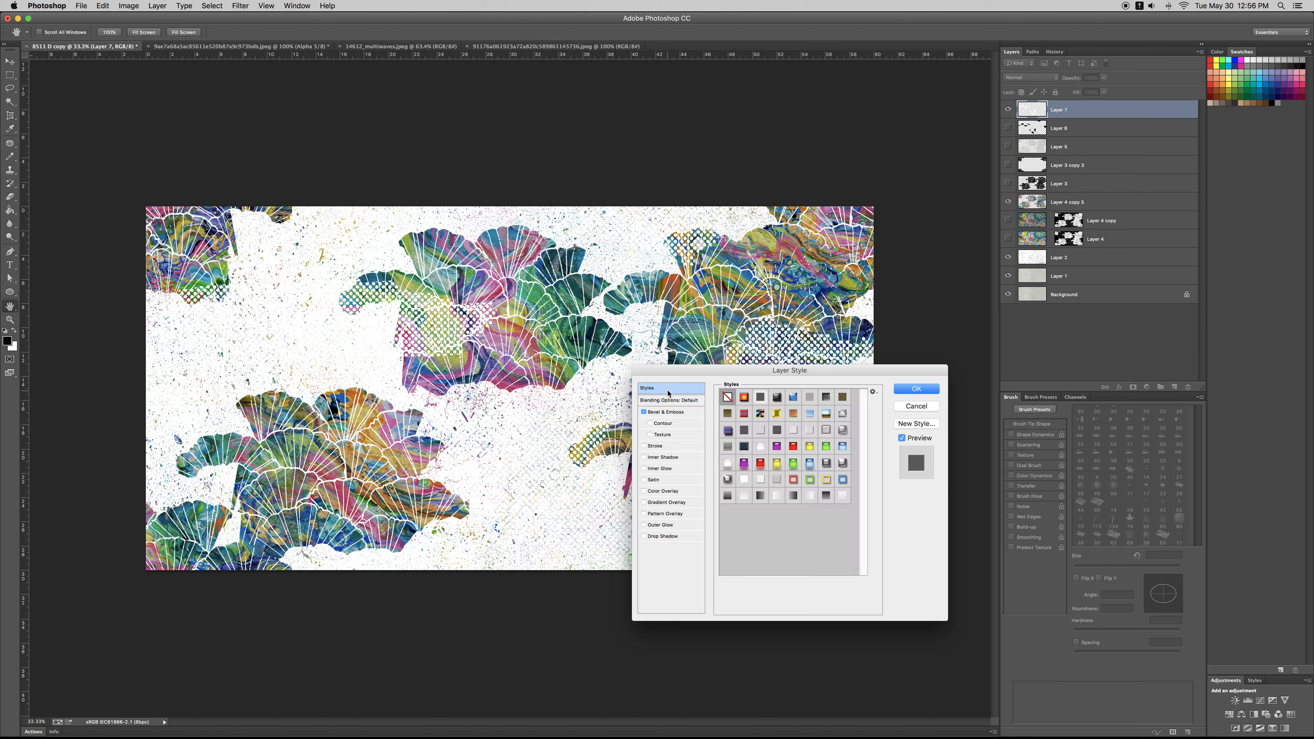
pyautogui.click(778, 465)
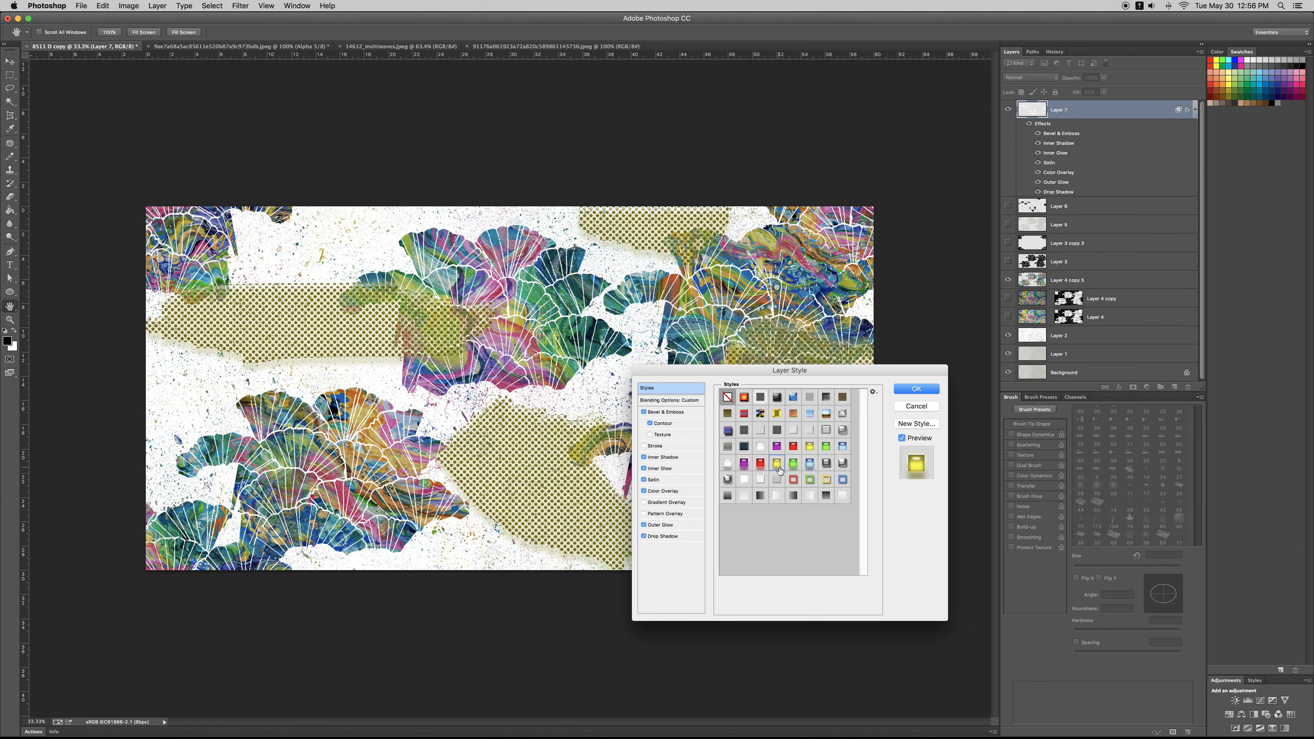
pyautogui.click(827, 480)
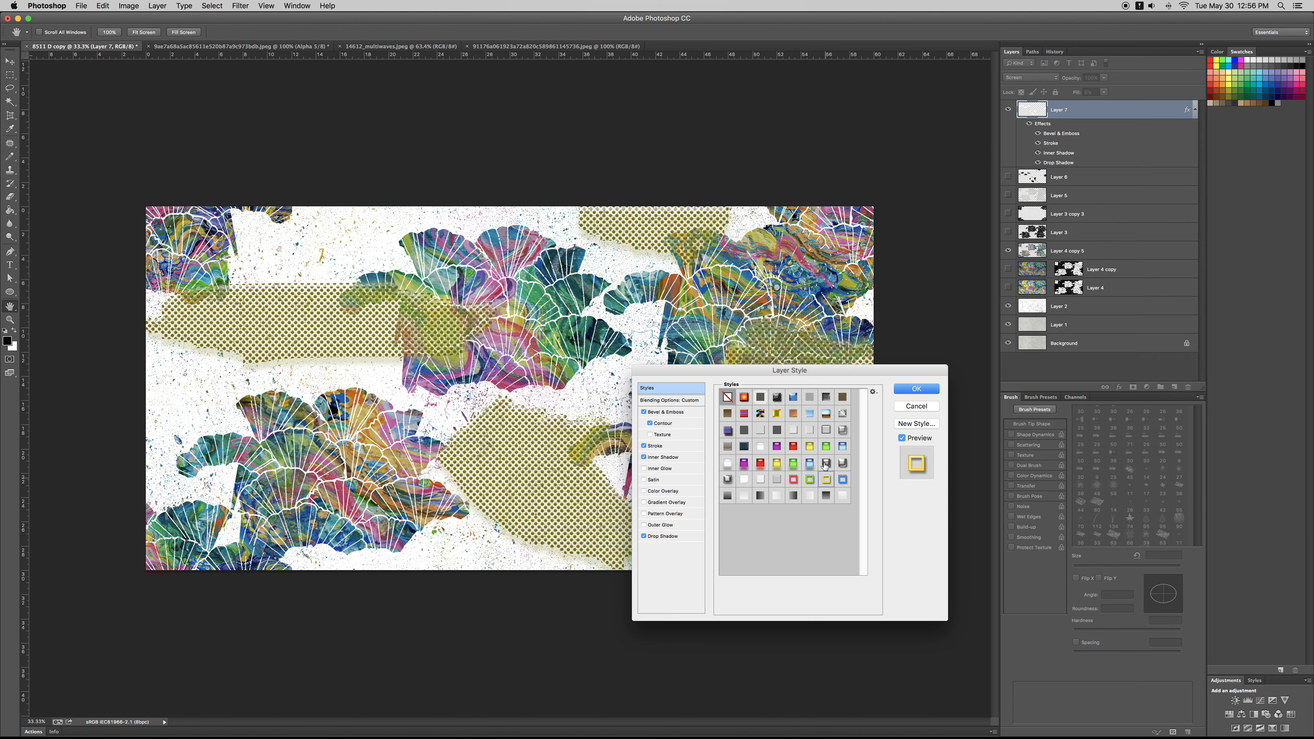
pyautogui.click(825, 464)
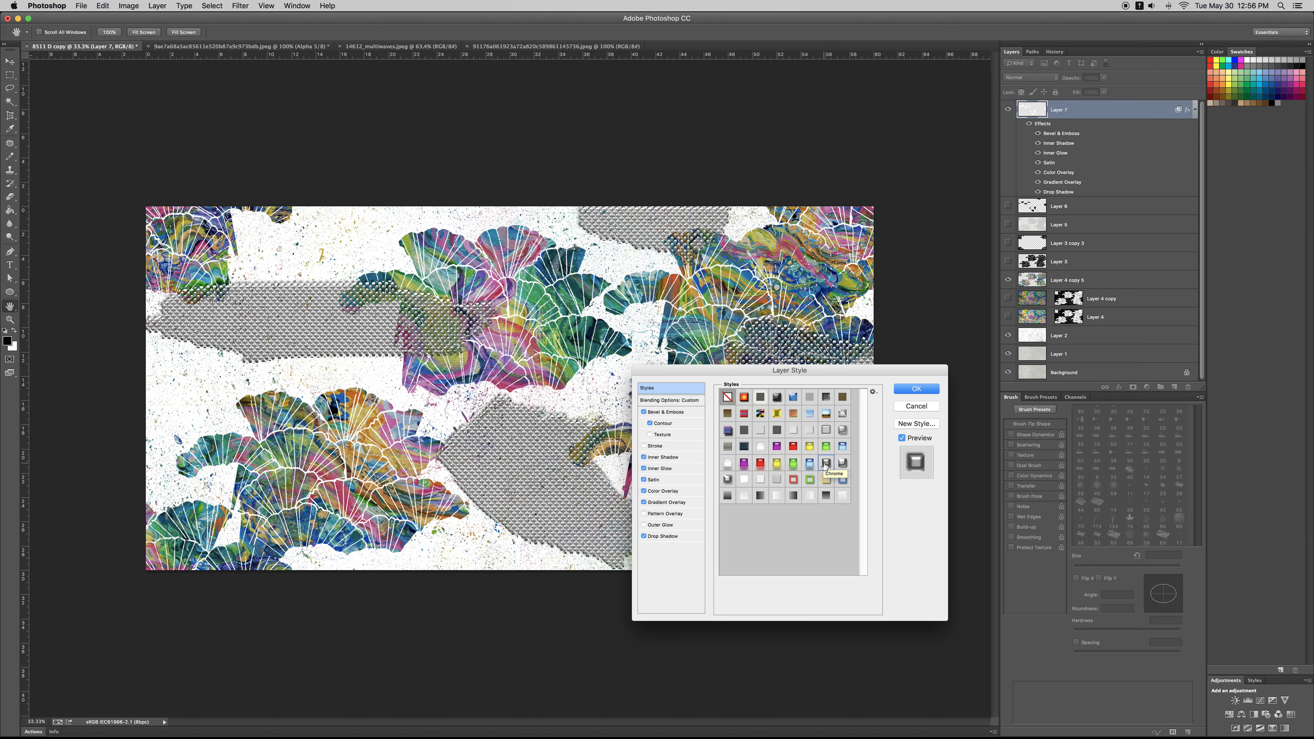
pyautogui.click(827, 481)
pyautogui.click(842, 482)
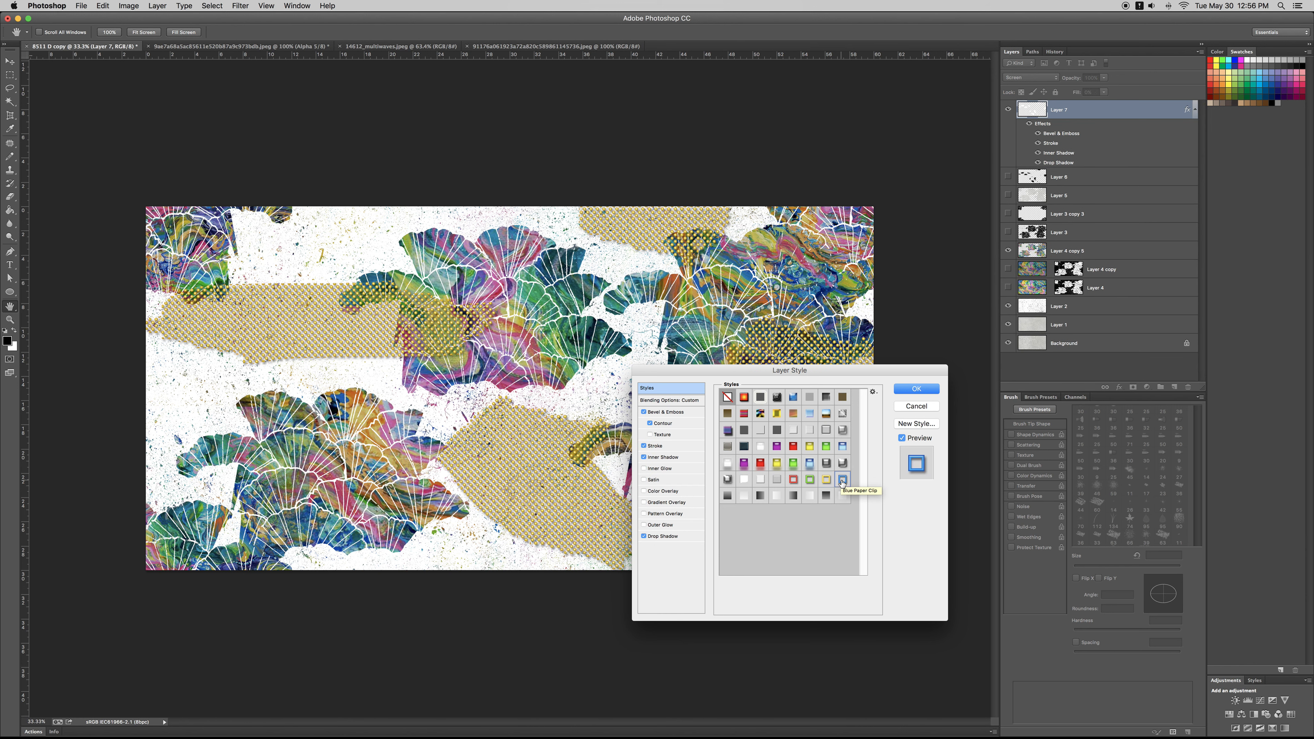
pyautogui.moveTo(788, 368); pyautogui.dragTo(978, 359)
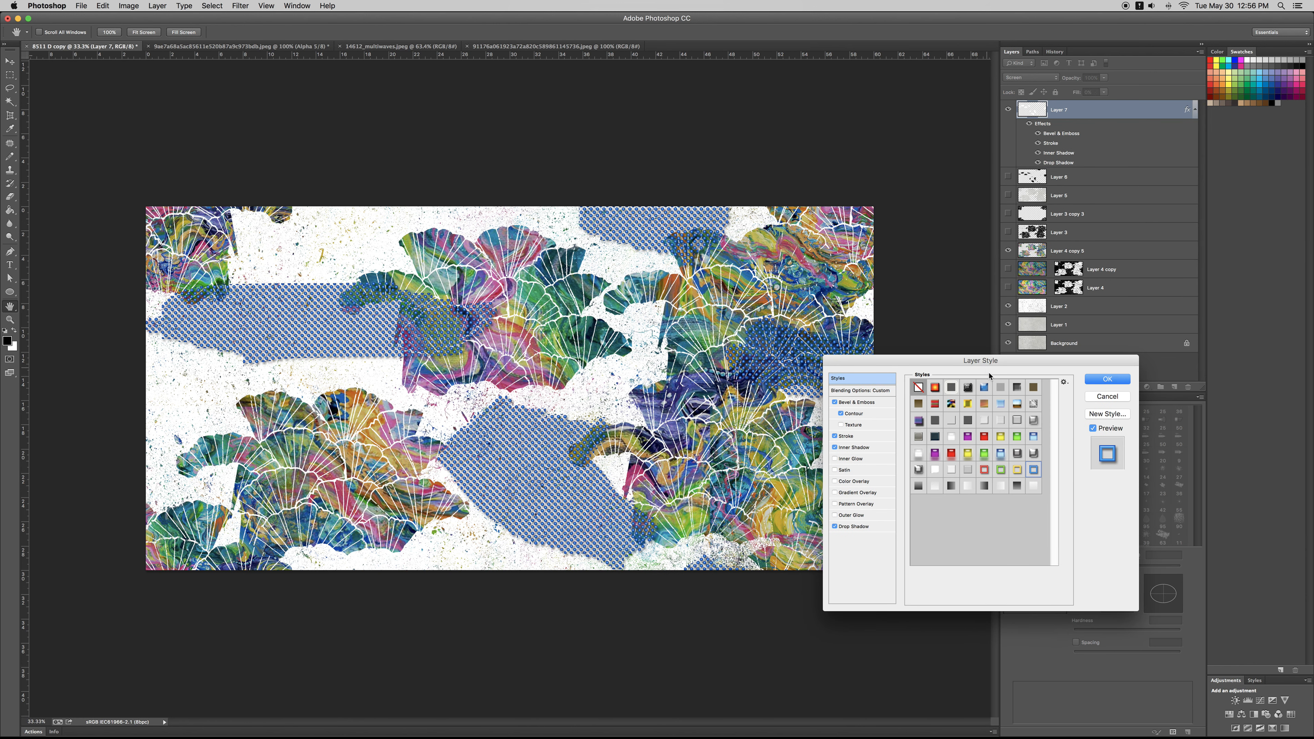
pyautogui.click(919, 454)
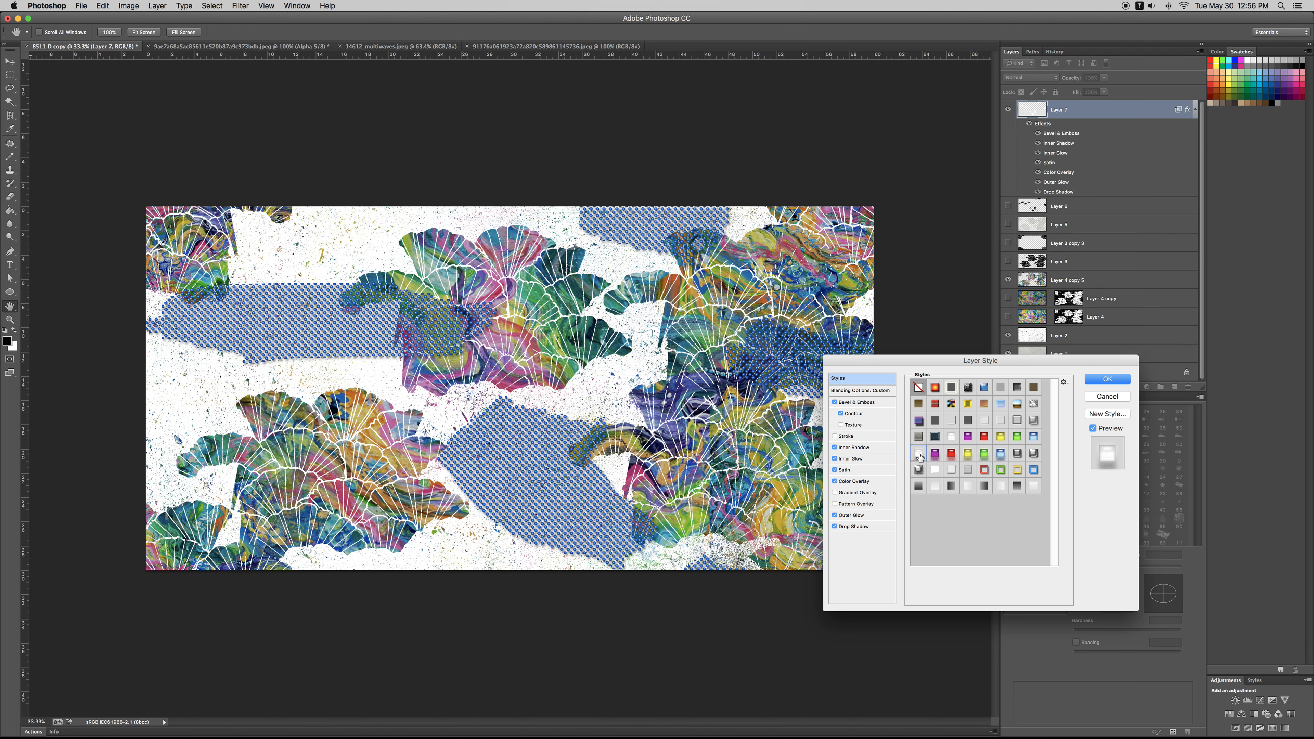
pyautogui.click(952, 438)
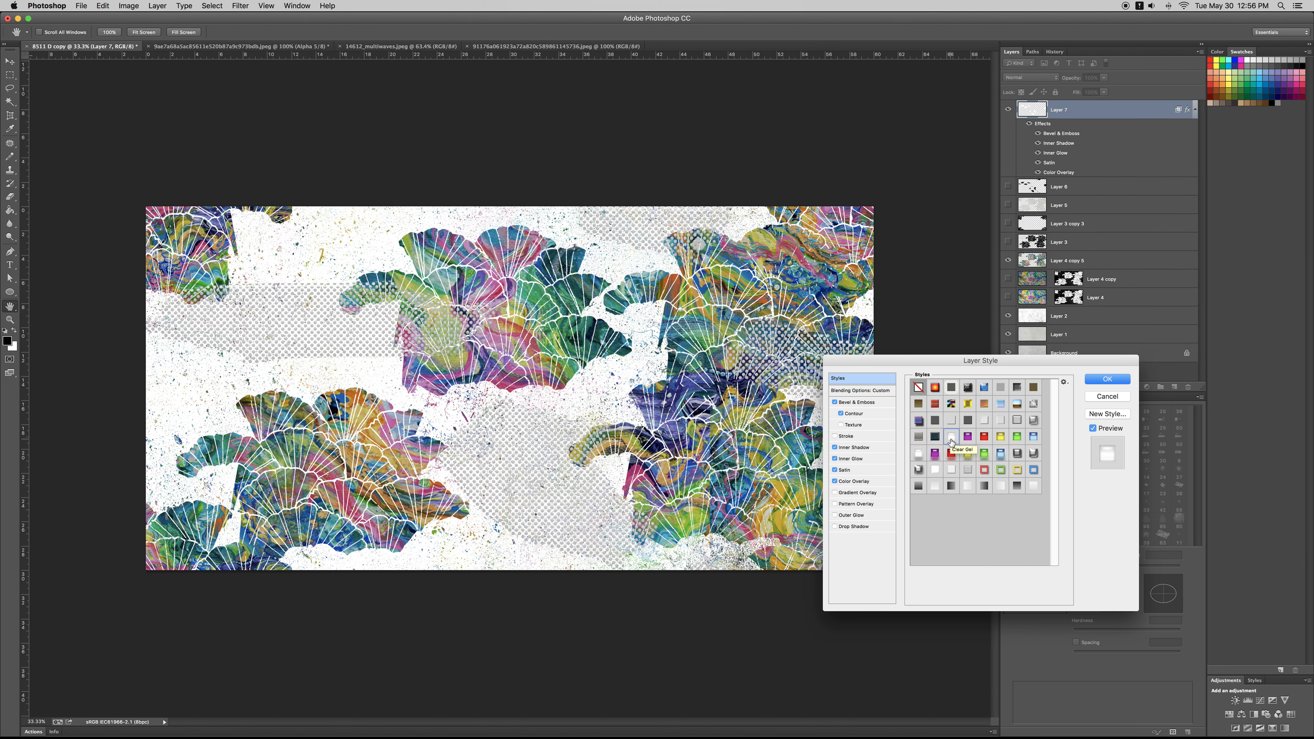
pyautogui.click(1018, 456)
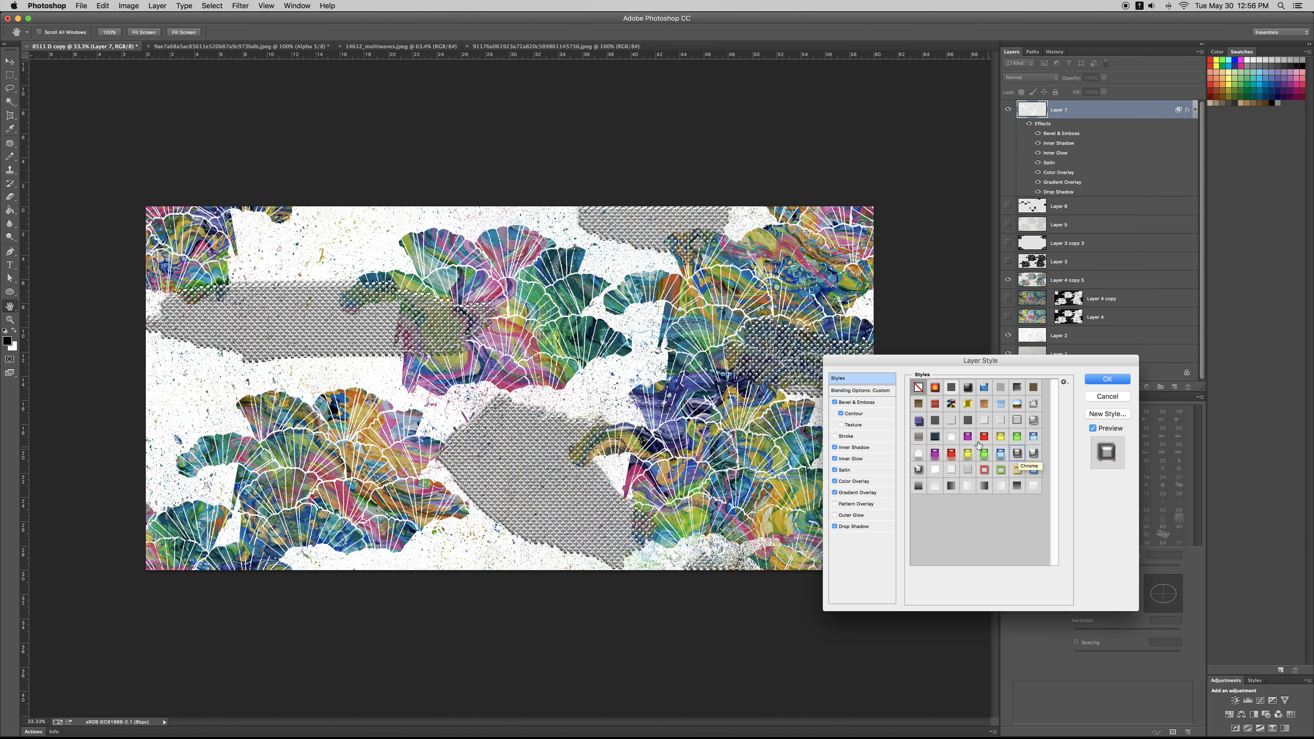
pyautogui.click(835, 527)
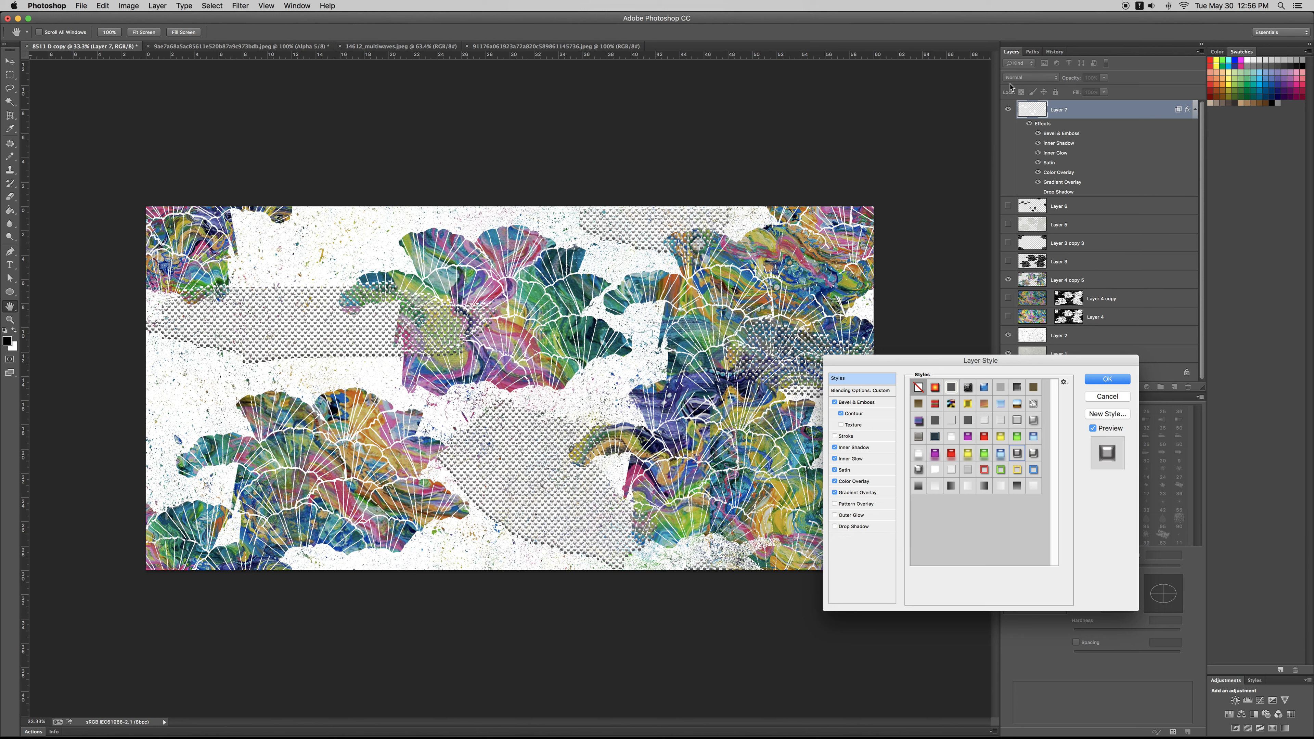
pyautogui.press('Escape')
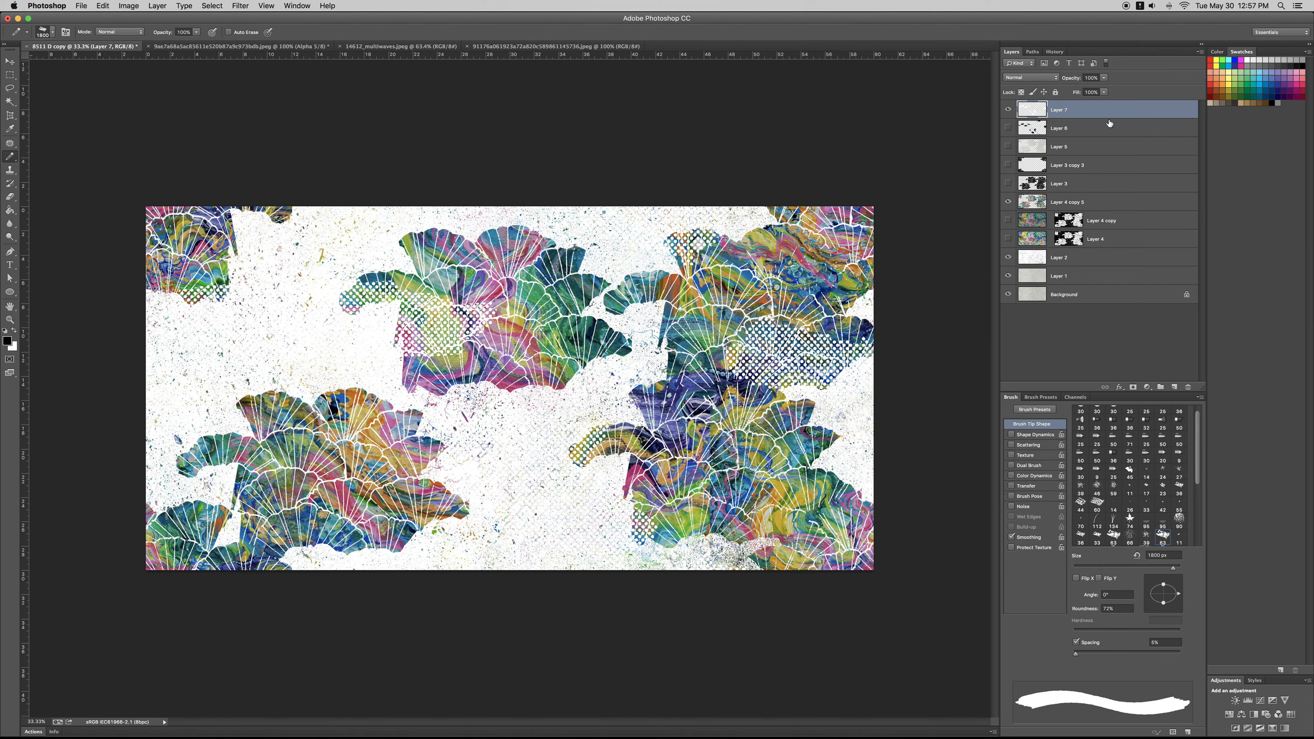
# Step: Add a Stroke effect in light grey #b6b6b6 to the white dot layer, Layer 7
pyautogui.doubleClick(1113, 112)
pyautogui.click(834, 436)
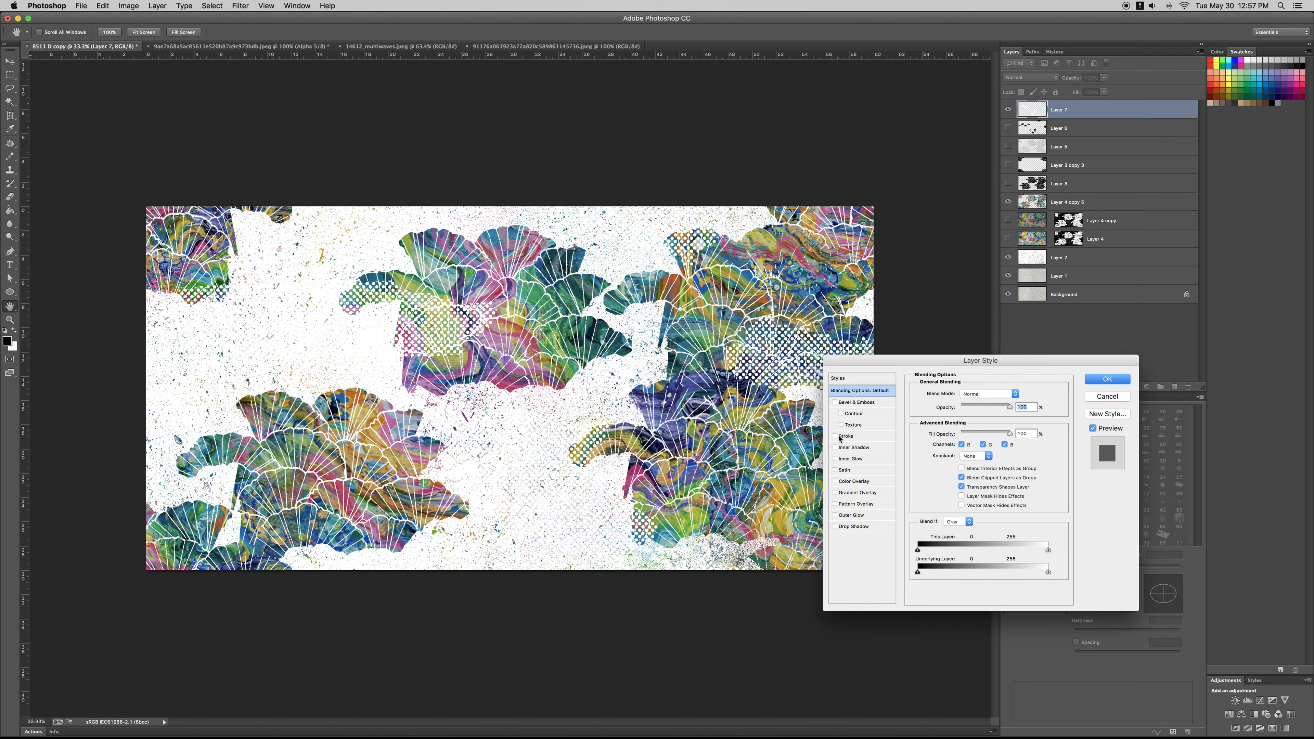
pyautogui.click(854, 439)
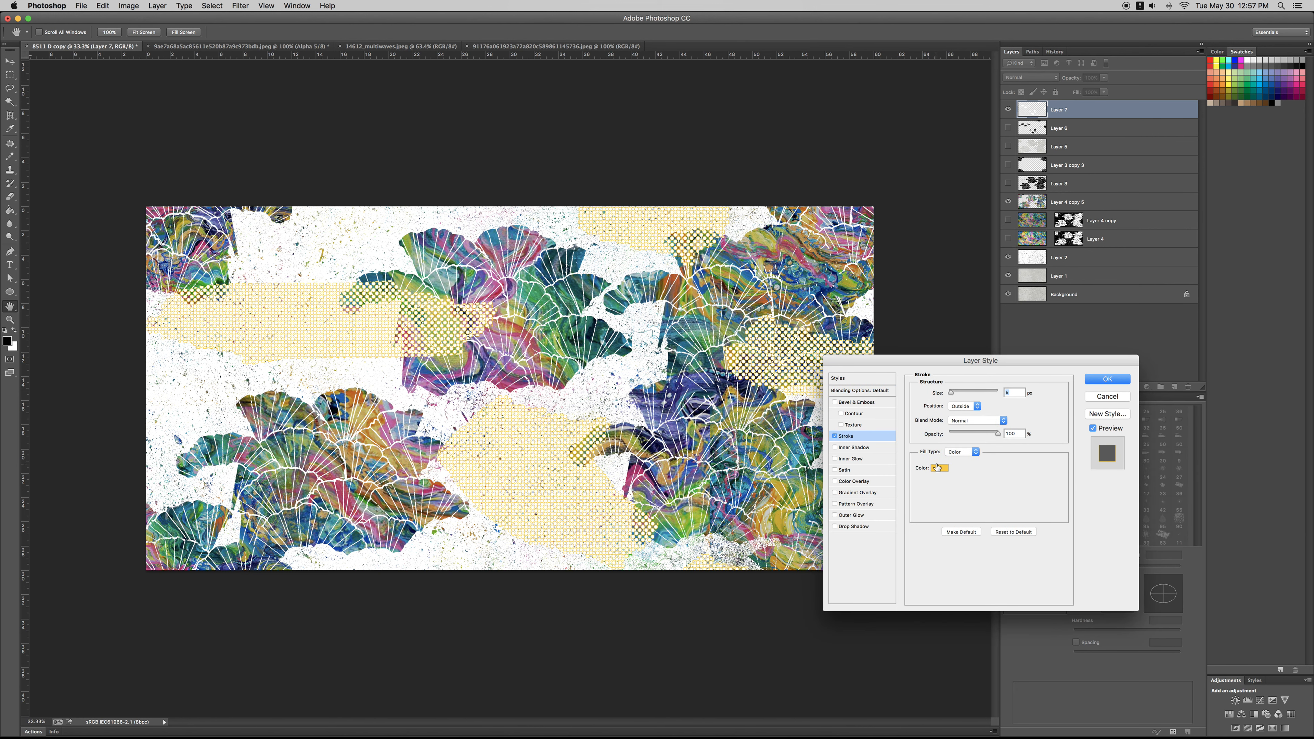
pyautogui.click(947, 467)
pyautogui.click(614, 370)
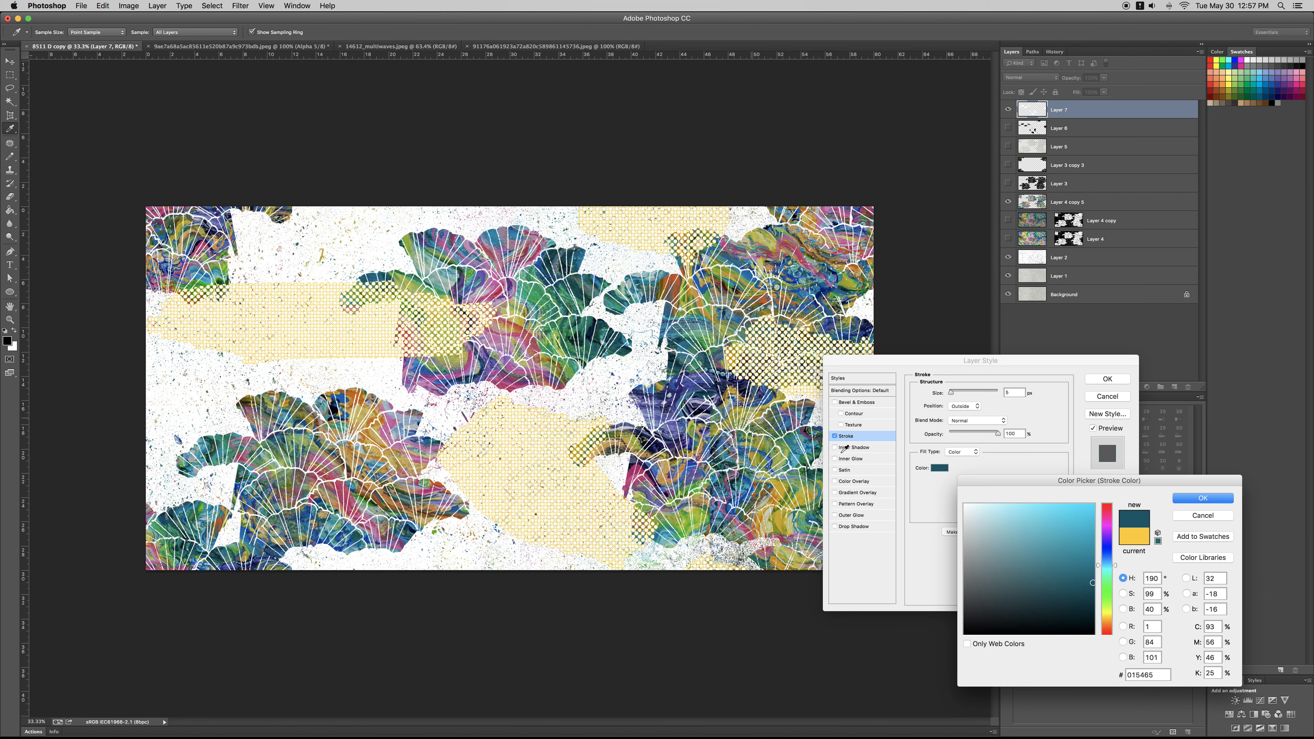
pyautogui.click(965, 542)
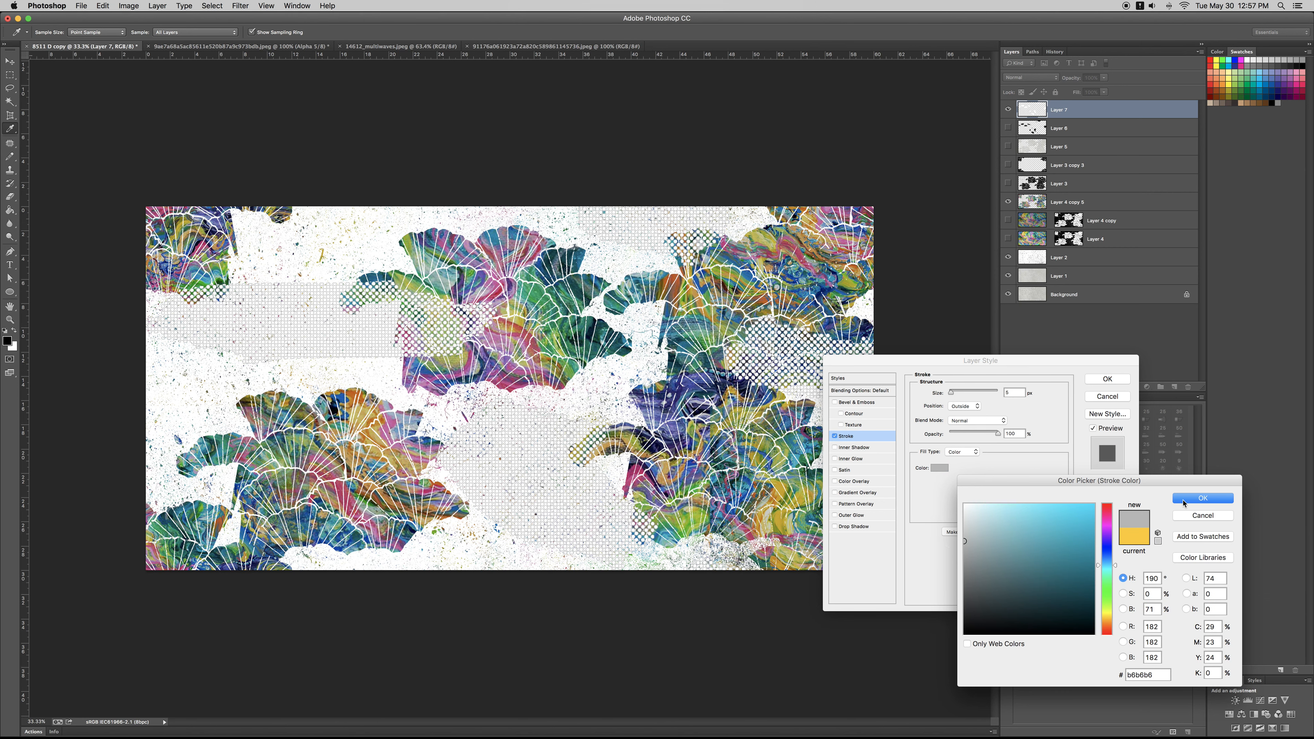
pyautogui.click(1194, 499)
# Step: Add a Drop Shadow in dark grey #464646 with a small blur size to Layer 7 and apply the layer style
pyautogui.click(860, 526)
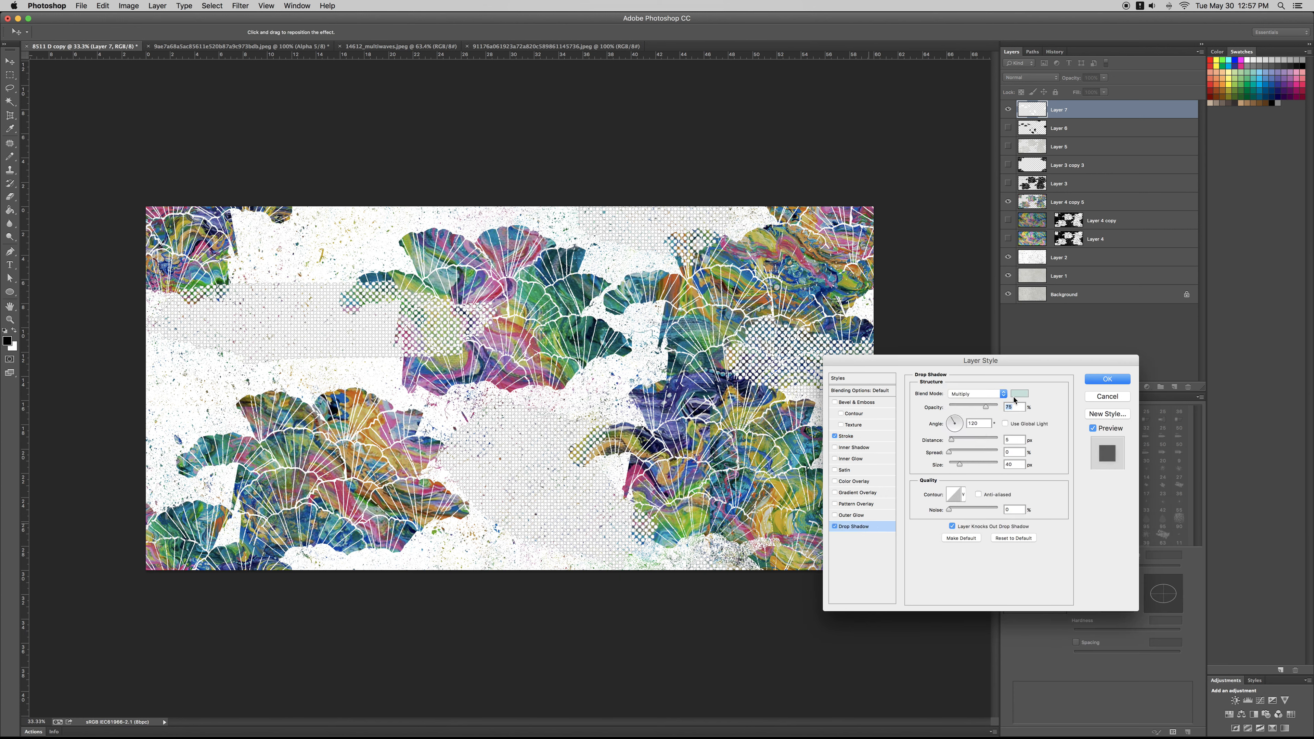
pyautogui.click(1019, 394)
pyautogui.moveTo(1011, 605); pyautogui.dragTo(927, 599)
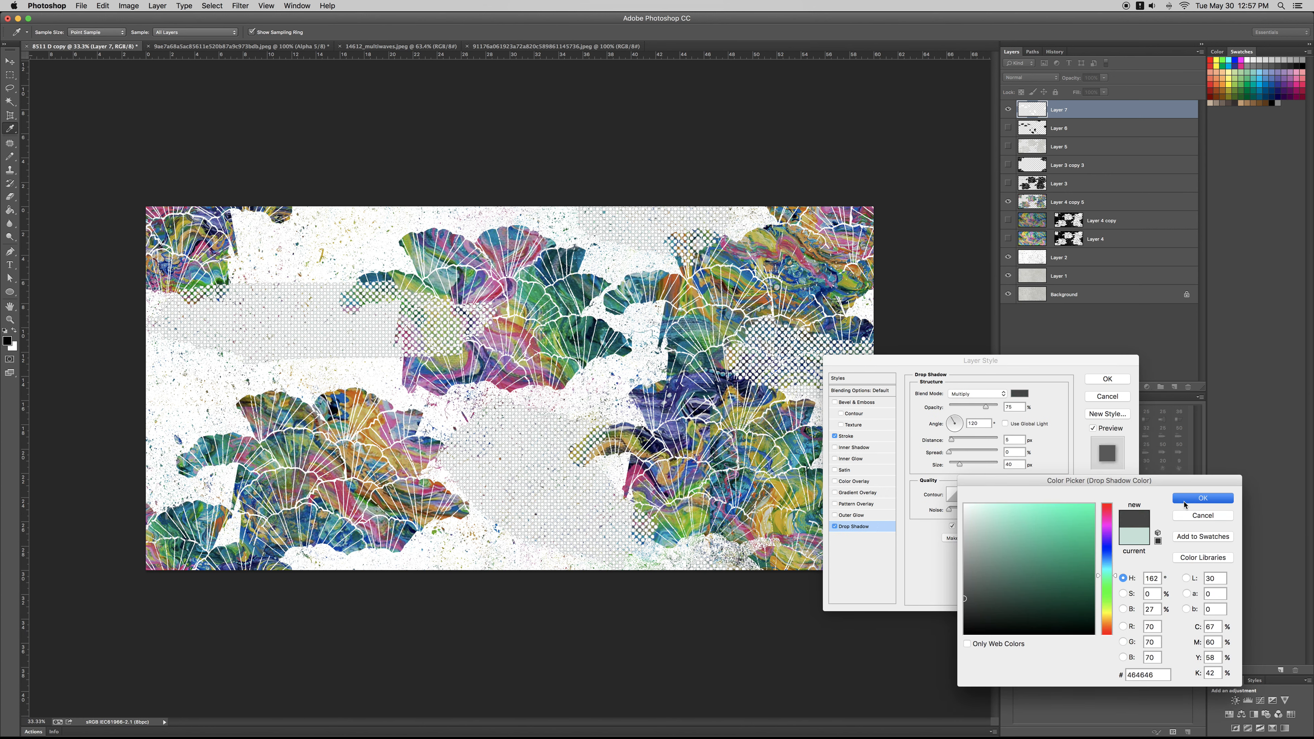
pyautogui.click(1185, 500)
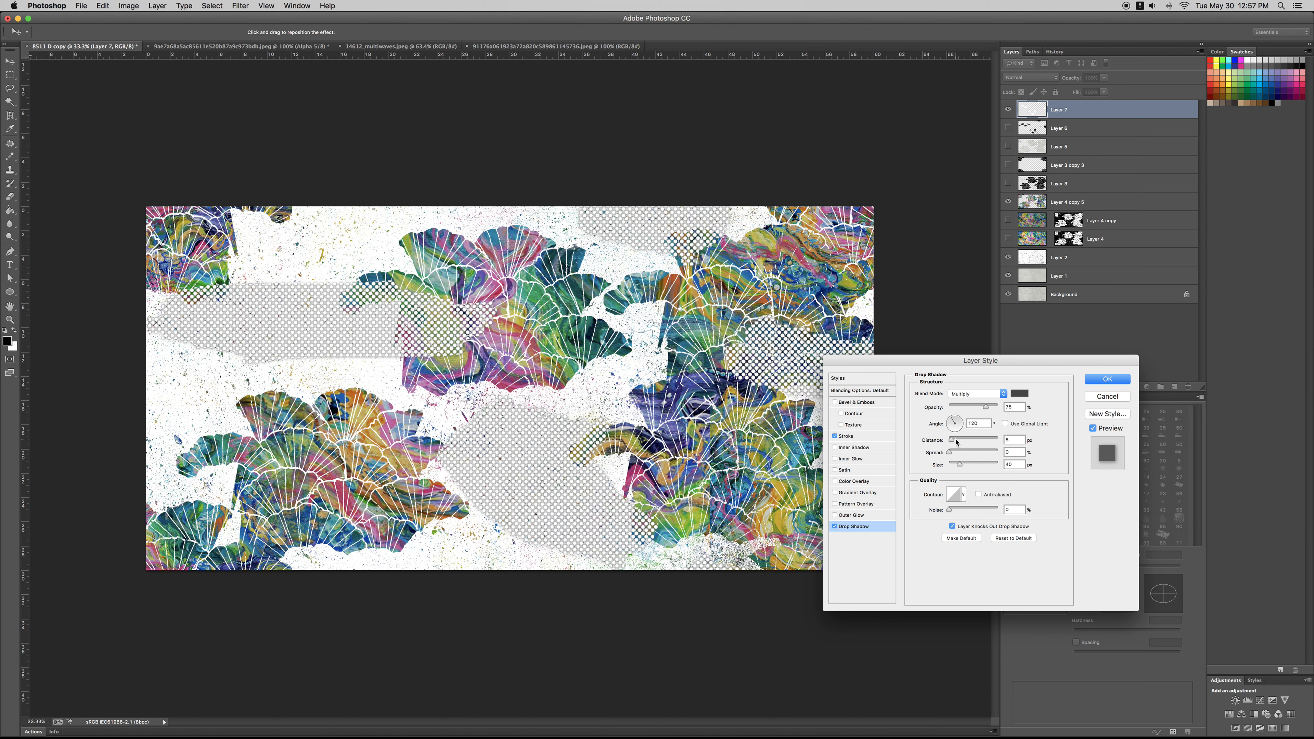
pyautogui.moveTo(960, 465); pyautogui.dragTo(953, 469)
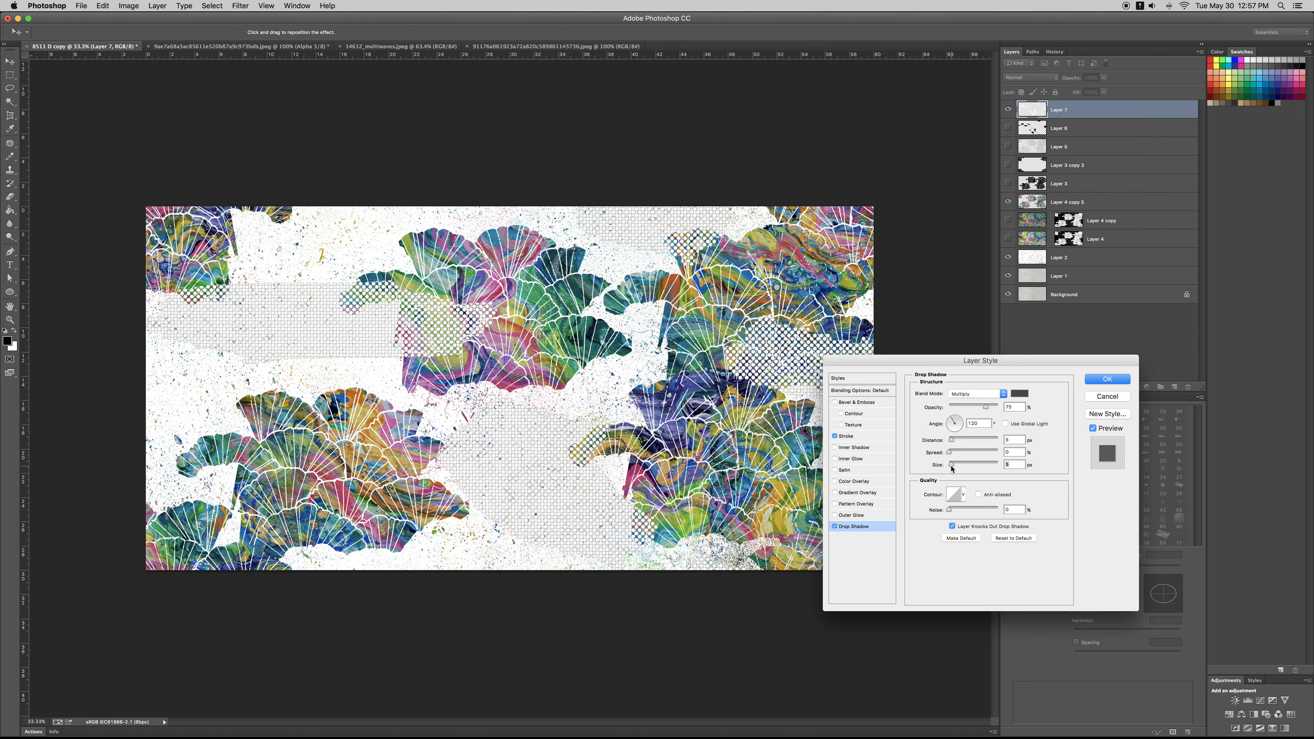
pyautogui.press('Return')
# Step: Copy the Layer 4 artwork through the dot shapes of Layer 7 onto a new layer and bring it to the front
pyautogui.press('z')
pyautogui.keyDown('alt'); pyautogui.click(550, 408); pyautogui.keyUp('alt')
pyautogui.keyDown('alt'); pyautogui.click(551, 409); pyautogui.keyUp('alt')
pyautogui.keyDown('alt'); pyautogui.click(551, 408); pyautogui.keyUp('alt')
pyautogui.click(551, 409)
pyautogui.click(551, 408)
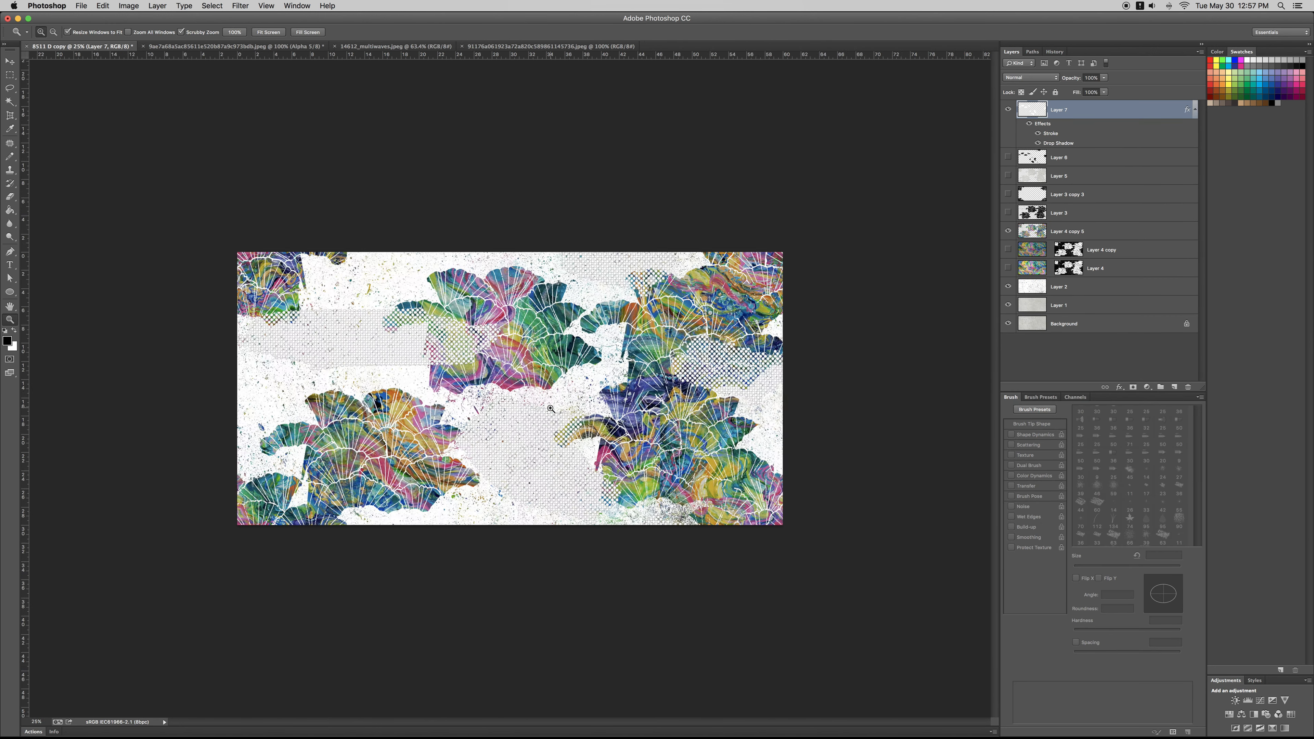
pyautogui.click(551, 408)
pyautogui.moveTo(647, 437); pyautogui.dragTo(645, 433)
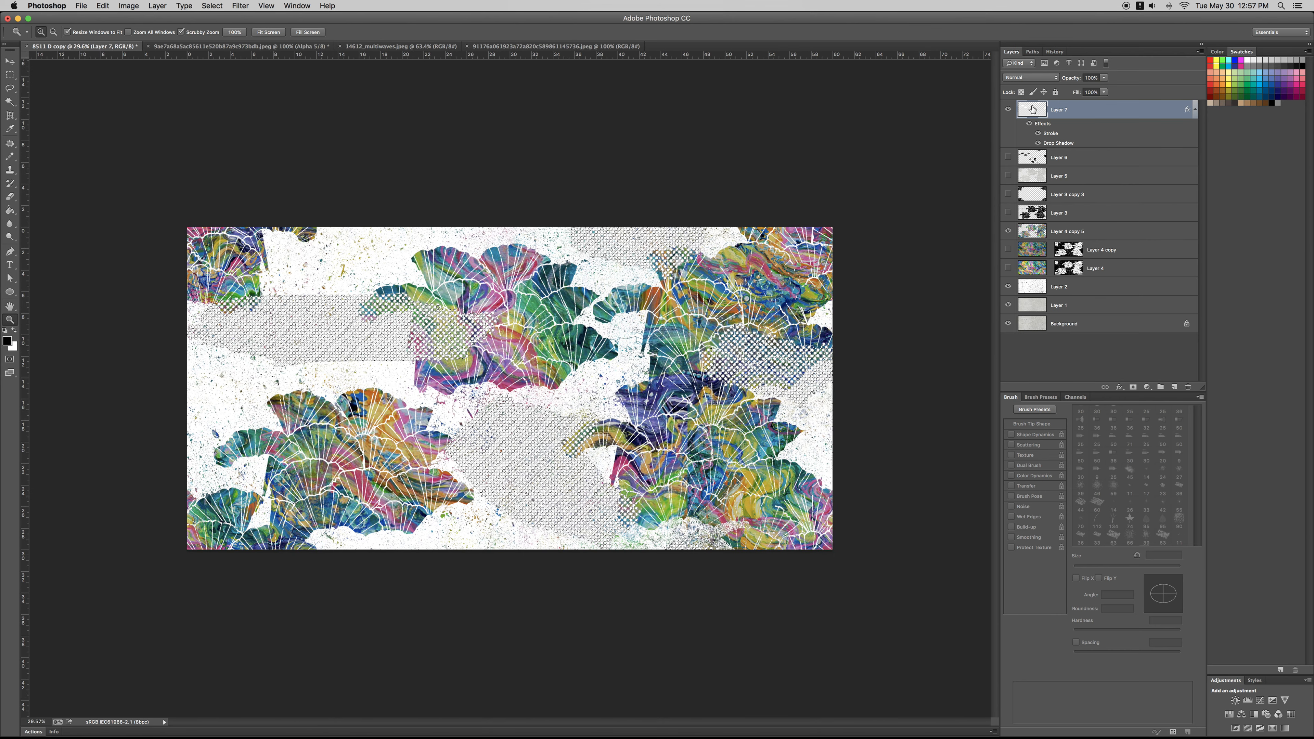
pyautogui.click(1036, 269)
pyautogui.press('super+j')
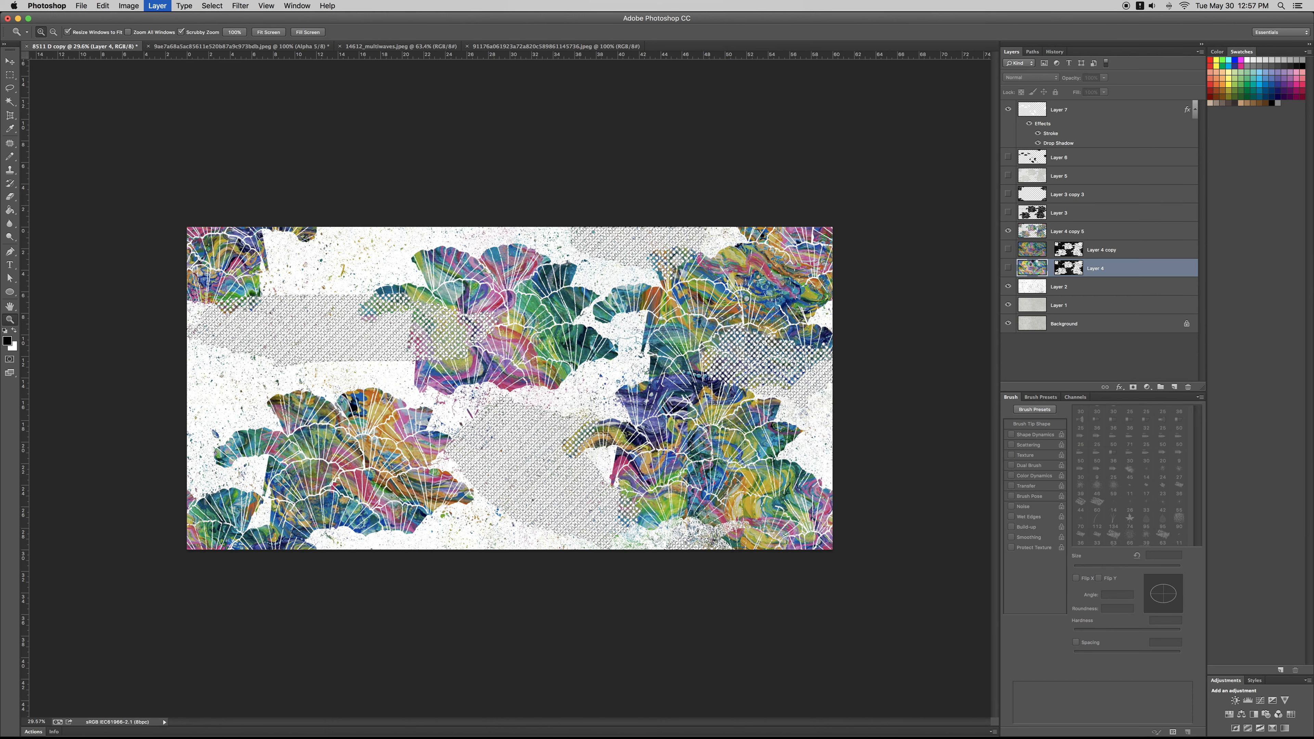
pyautogui.press('shift+super+bracketright')
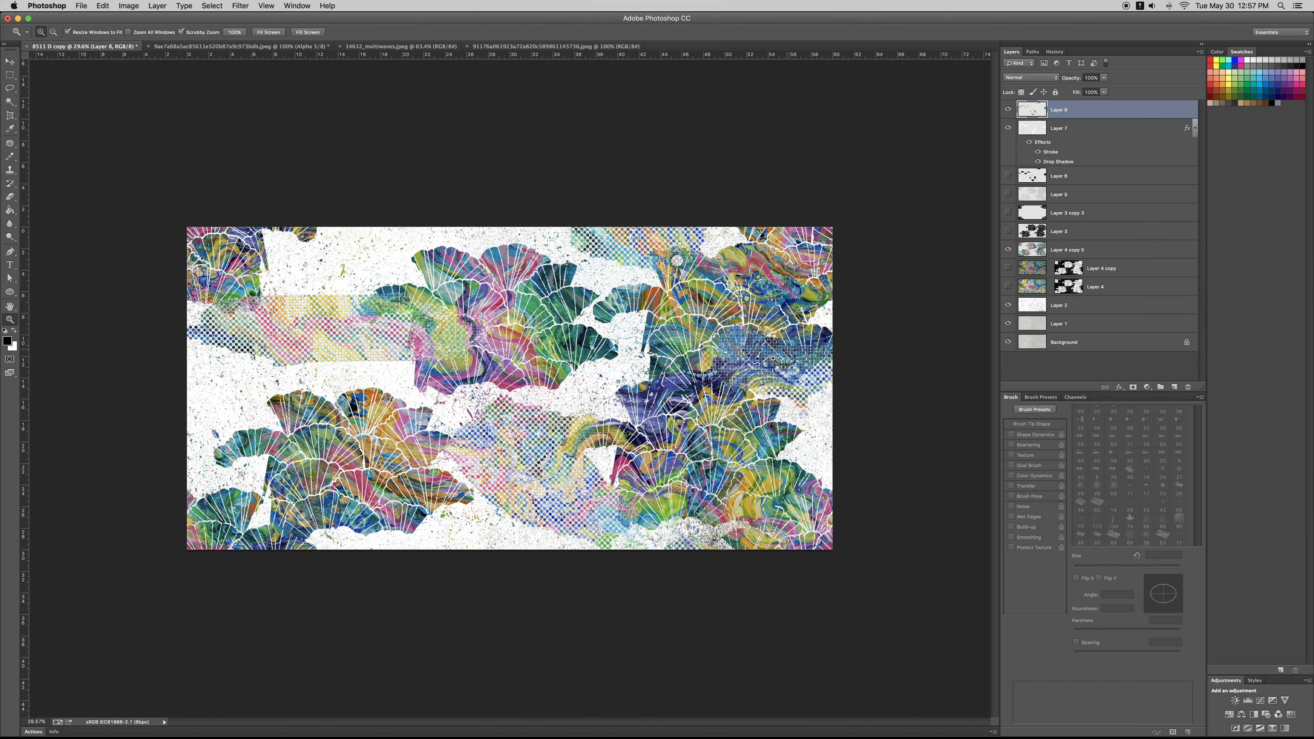
pyautogui.press('super+u')
pyautogui.moveTo(907, 537); pyautogui.dragTo(864, 533)
pyautogui.press('Escape')
pyautogui.press('super+u')
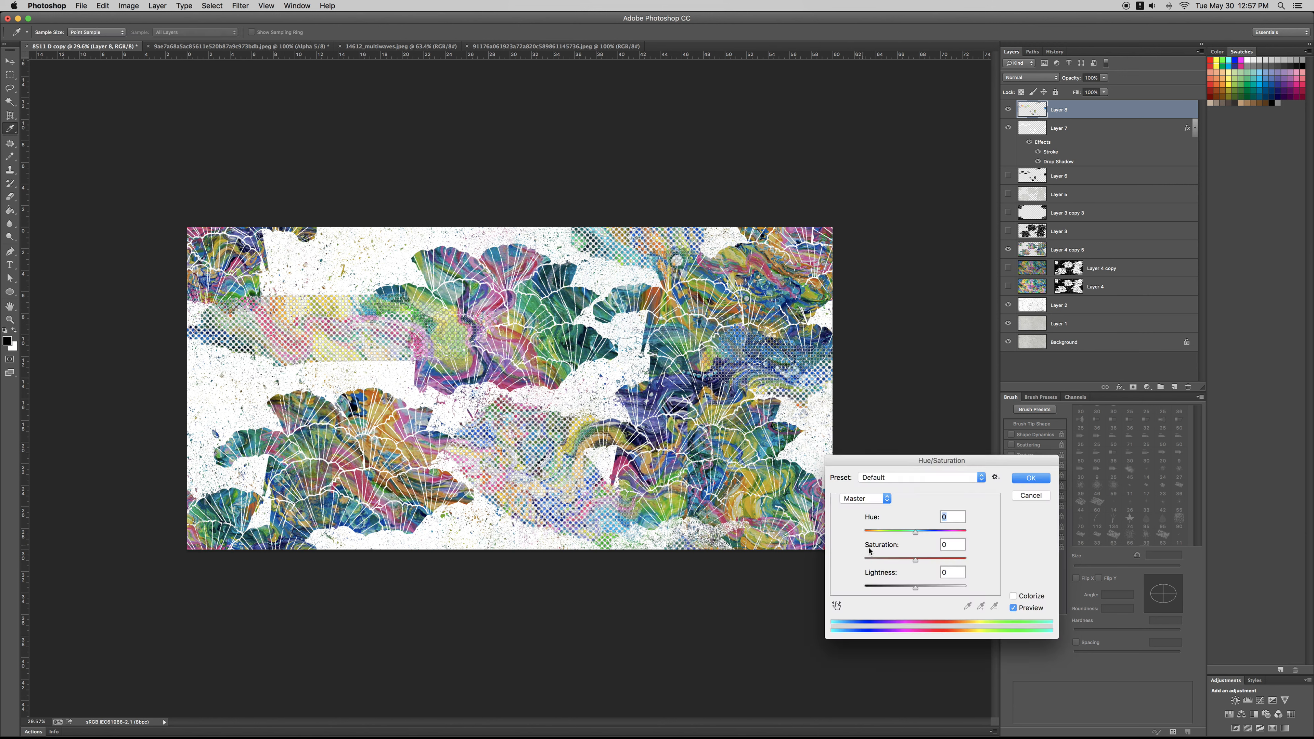
pyautogui.moveTo(916, 560); pyautogui.dragTo(950, 563)
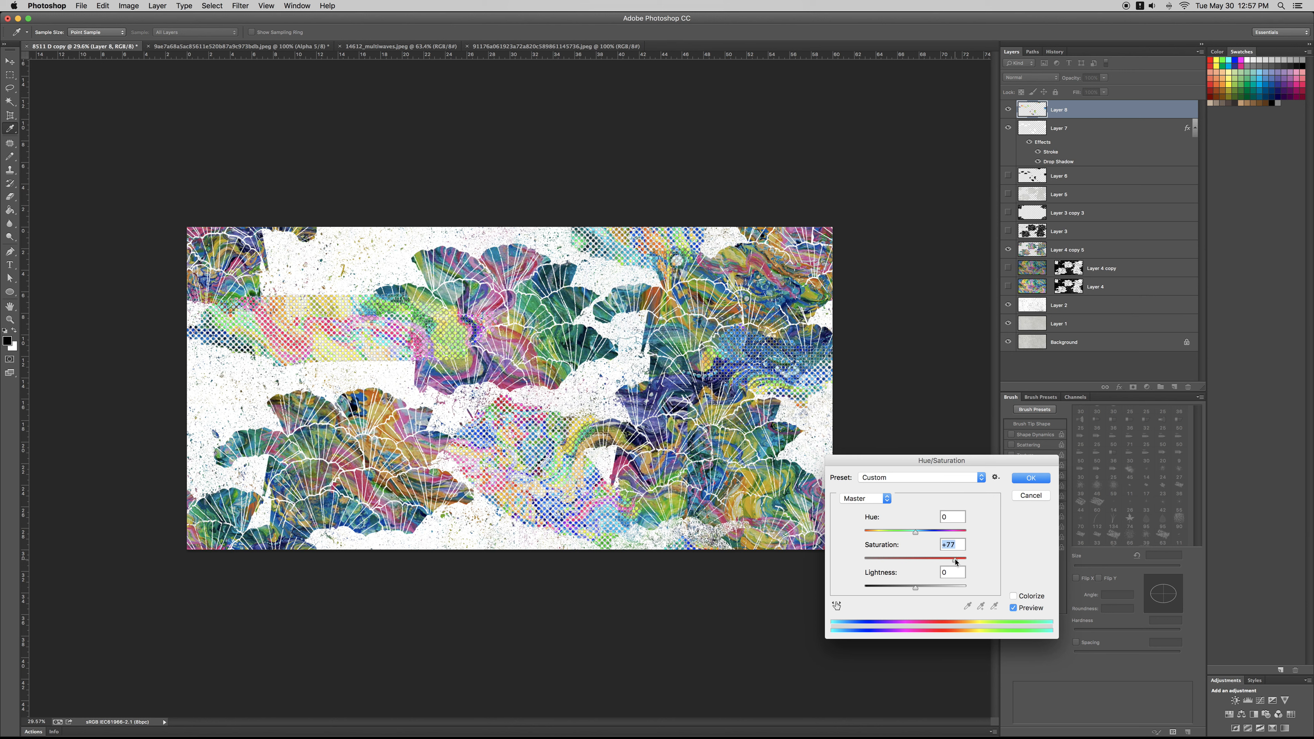
pyautogui.press('Escape')
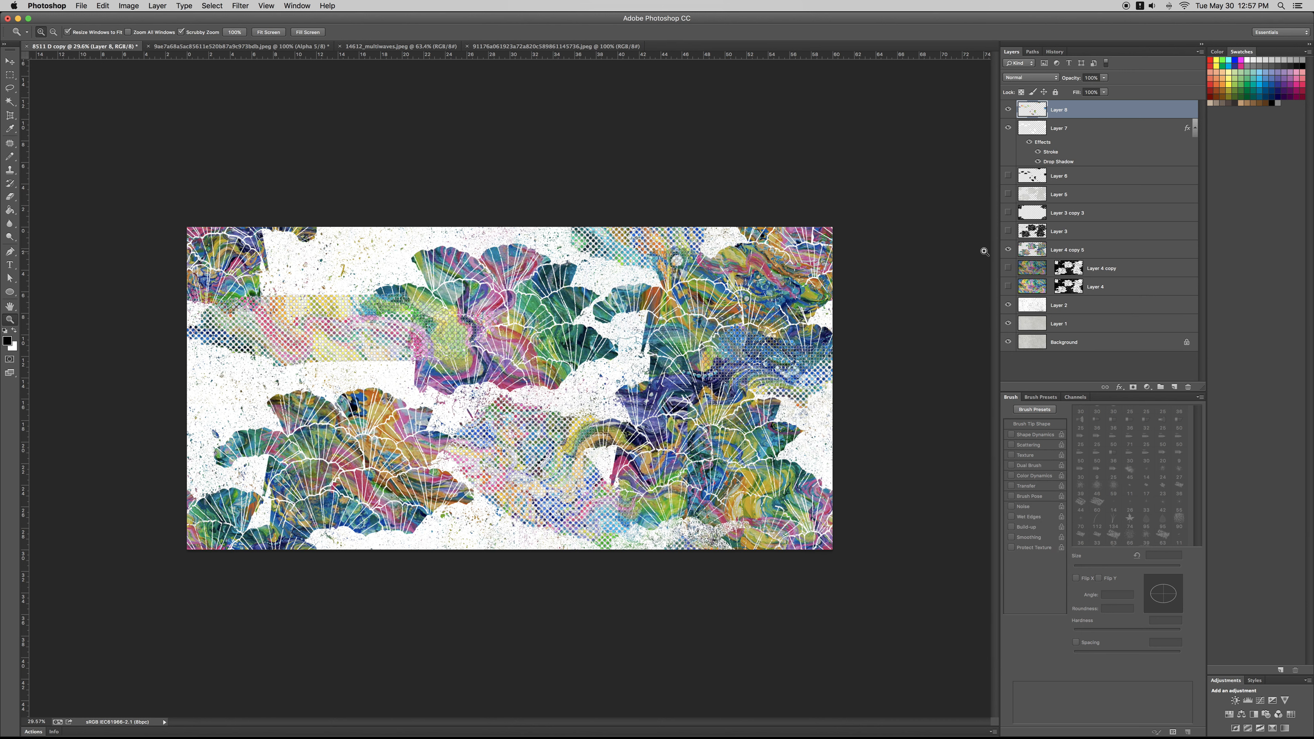
# Step: Show the black dot layer, Layer 6, bring it to the front and rotate it 180°
pyautogui.click(1008, 110)
pyautogui.click(1008, 109)
pyautogui.press('super+minus')
pyautogui.press('super+minus')
pyautogui.click(1008, 175)
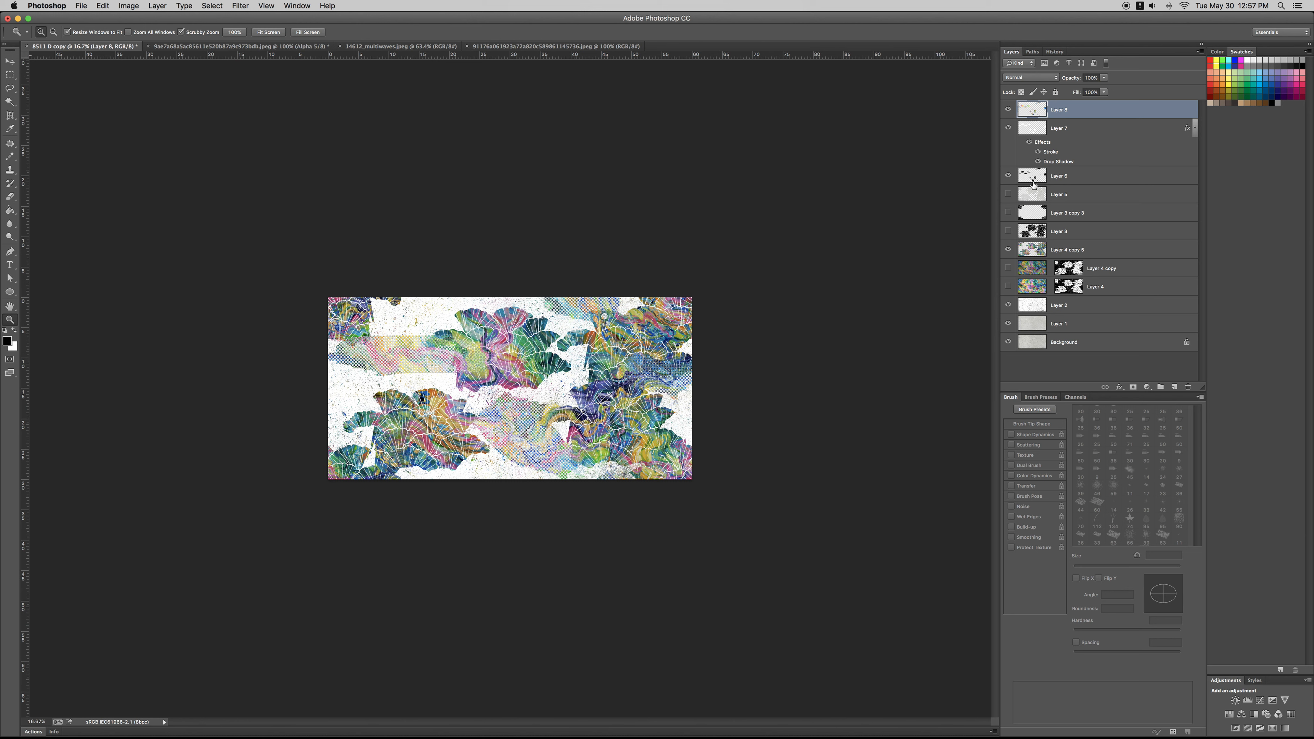
pyautogui.click(1050, 179)
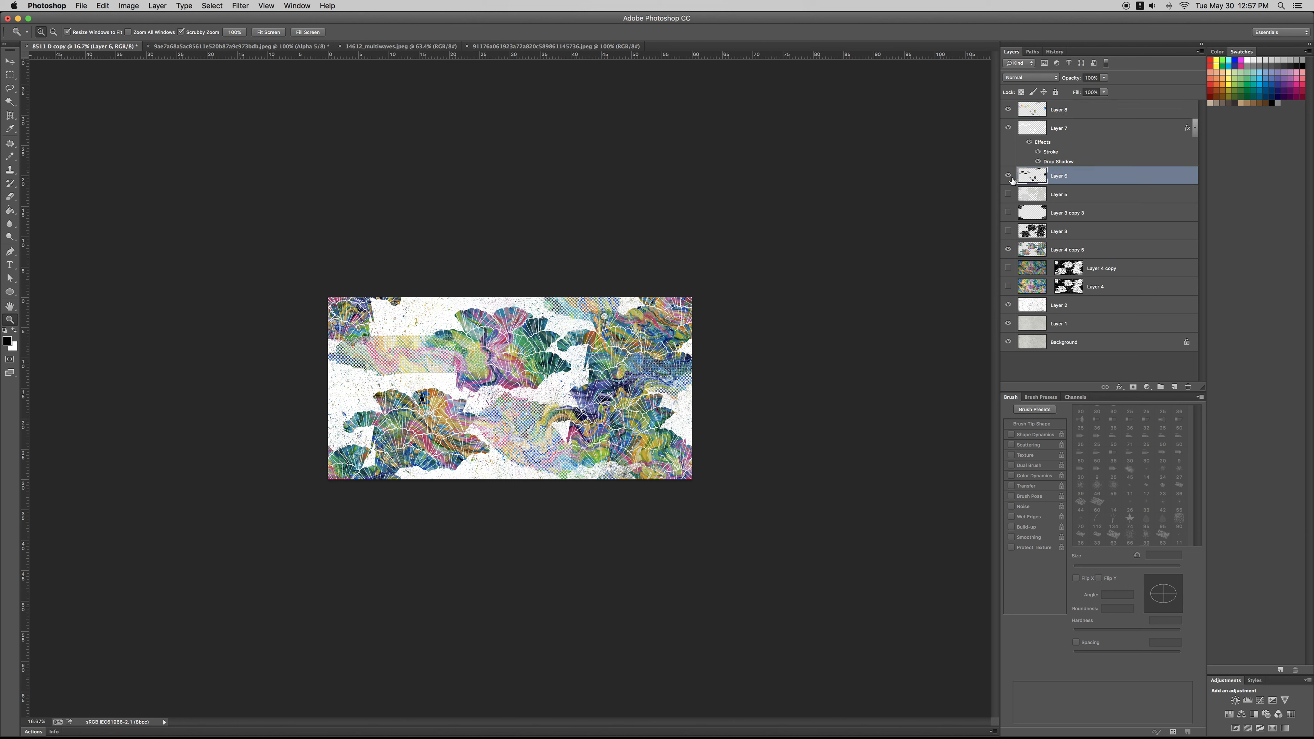
pyautogui.press('super+shift+bracketright')
pyautogui.press('super+t')
pyautogui.rightClick(492, 375)
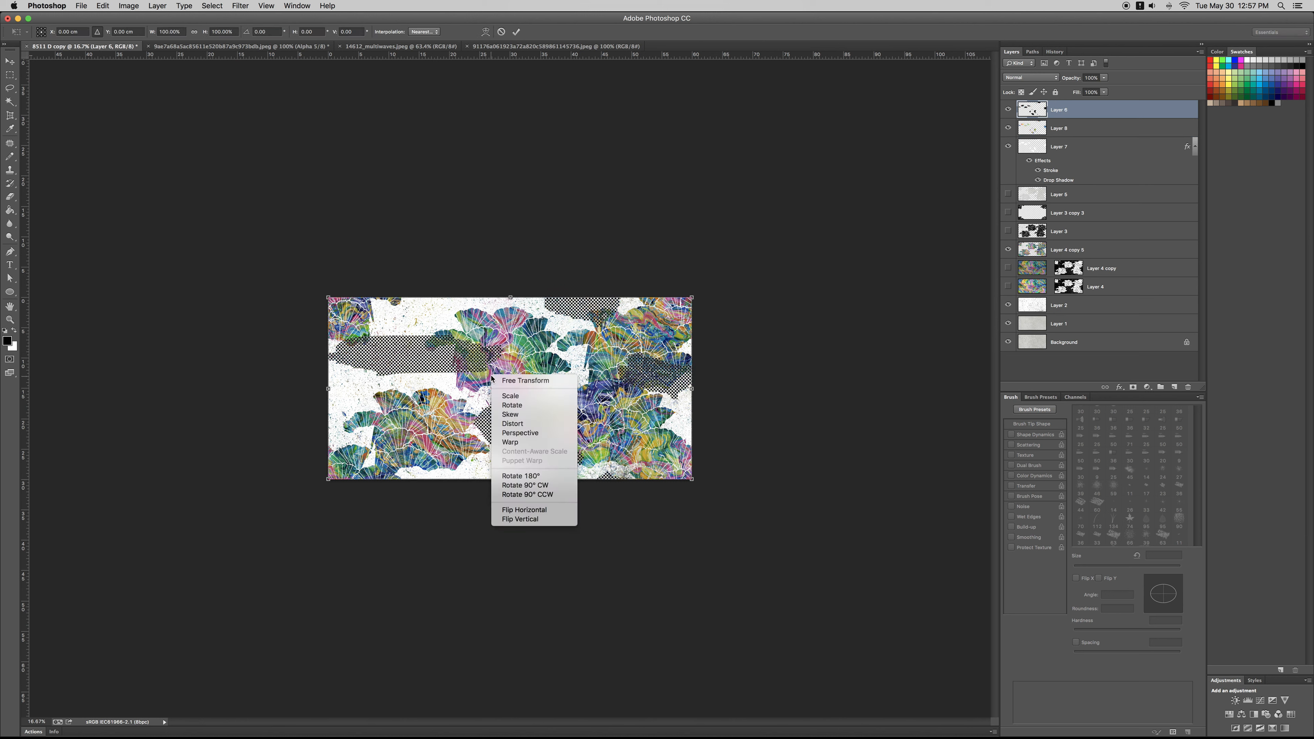
pyautogui.click(533, 476)
pyautogui.press('Return')
# Step: Remove the rotated black dot layer, keeping the multicoloured dots
pyautogui.press('z')
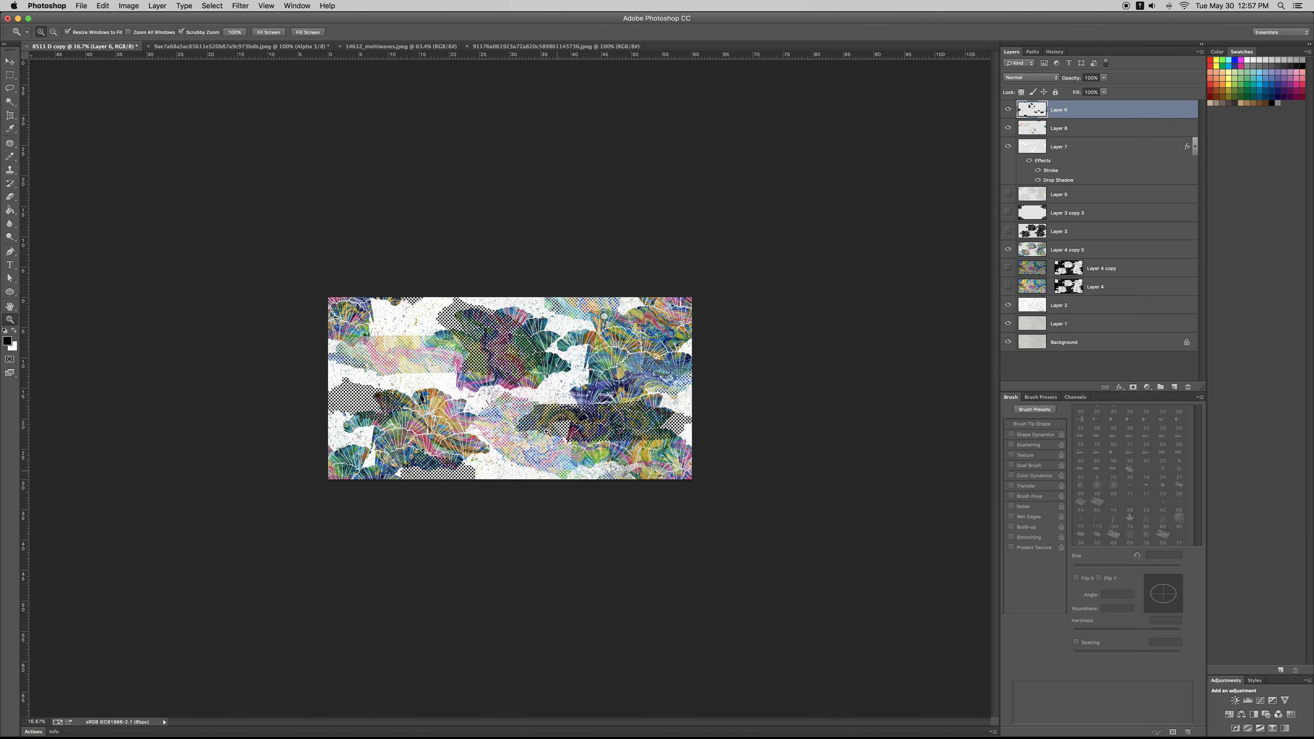
pyautogui.moveTo(586, 499); pyautogui.dragTo(604, 517)
pyautogui.press('super+e')
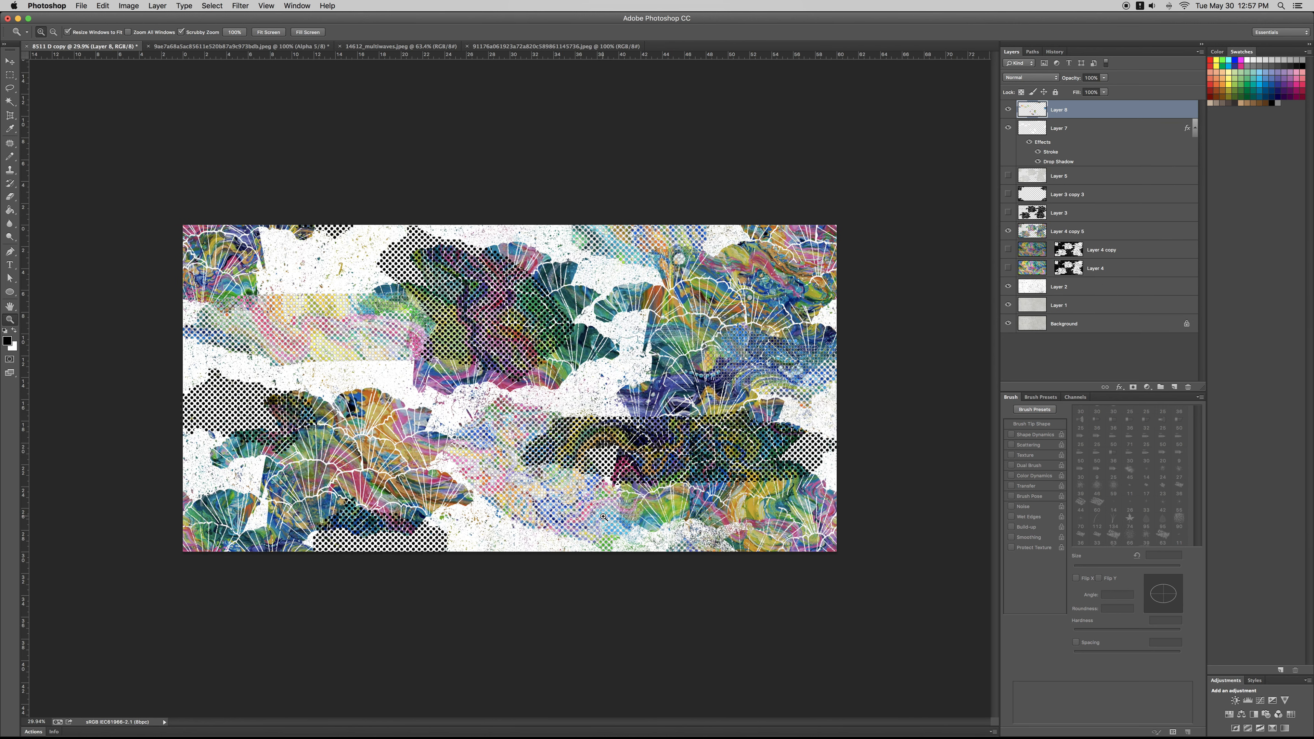
# Step: Hide the multicoloured dots, the white dots and the fan layer Layer 4 copy 5, and select Layer 1
pyautogui.click(1008, 110)
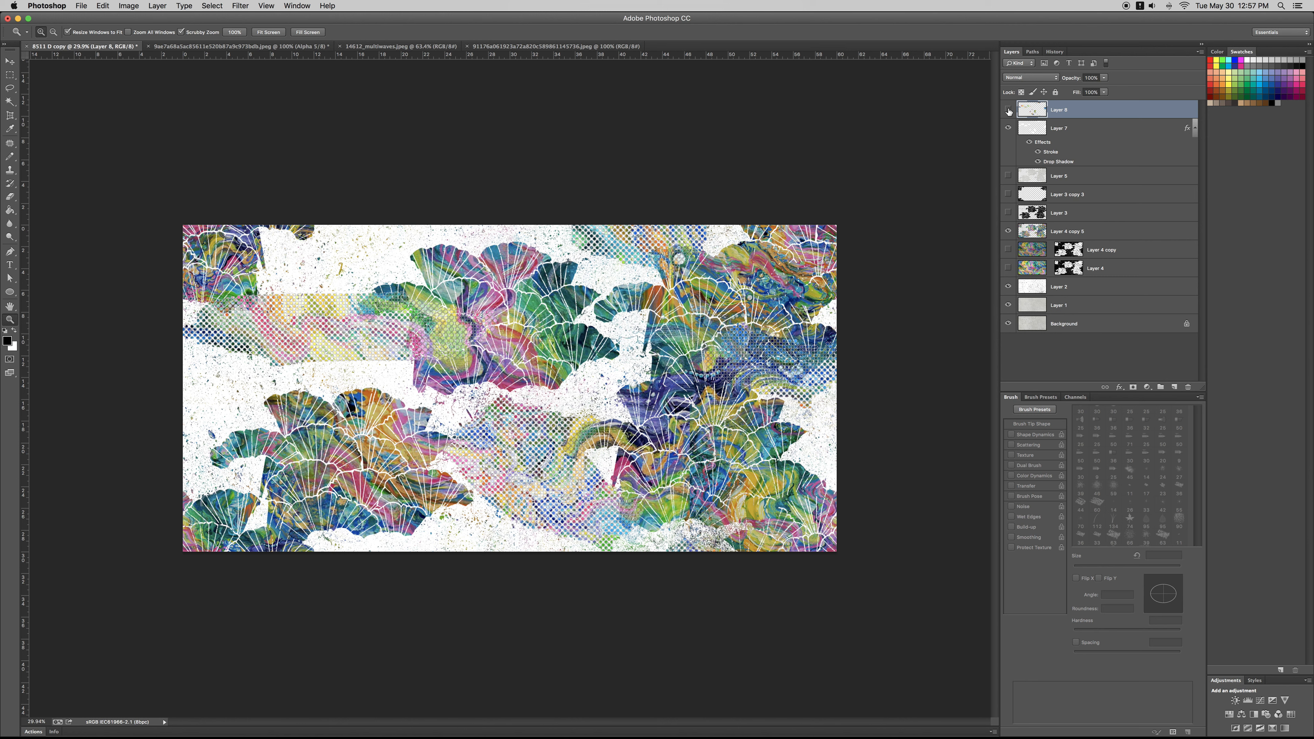
pyautogui.click(1045, 313)
pyautogui.click(1008, 231)
pyautogui.click(1008, 127)
pyautogui.press('super+equal')
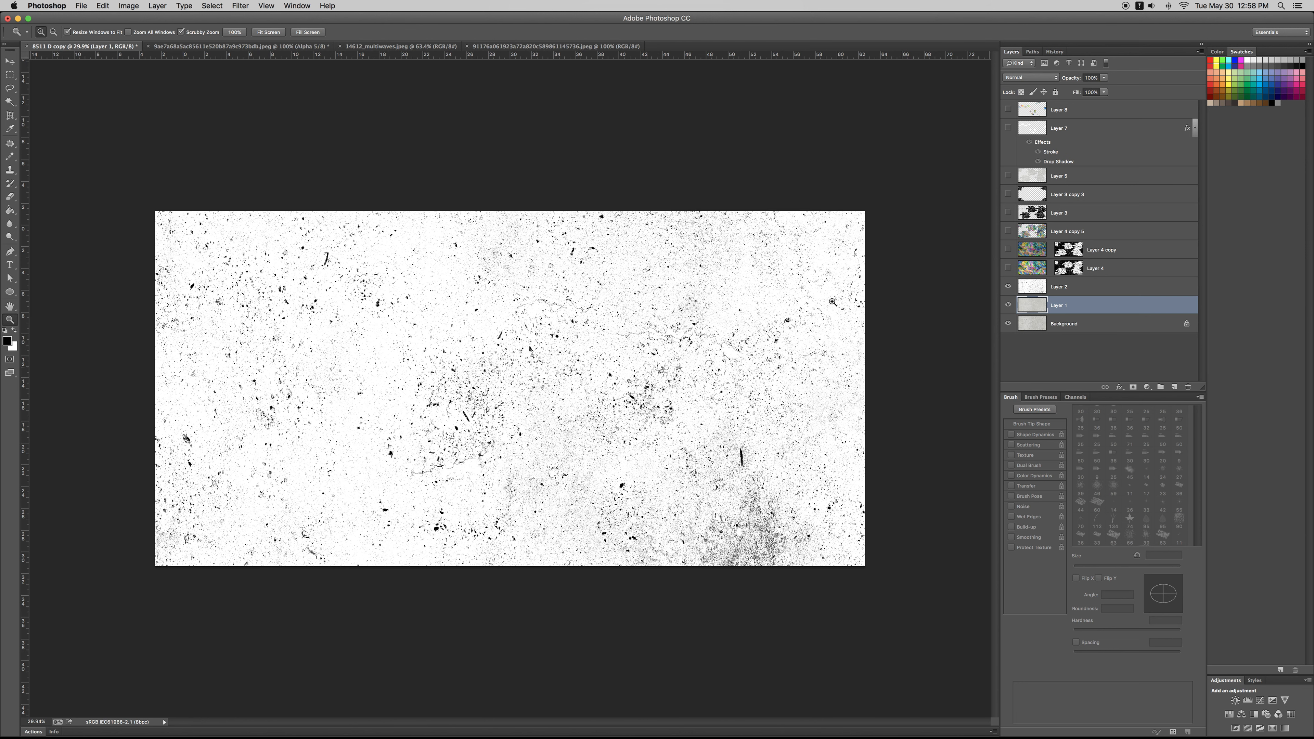
# Step: Examine the multicoloured dot layer on its own against the speckled texture background
pyautogui.click(1009, 110)
pyautogui.click(1009, 110)
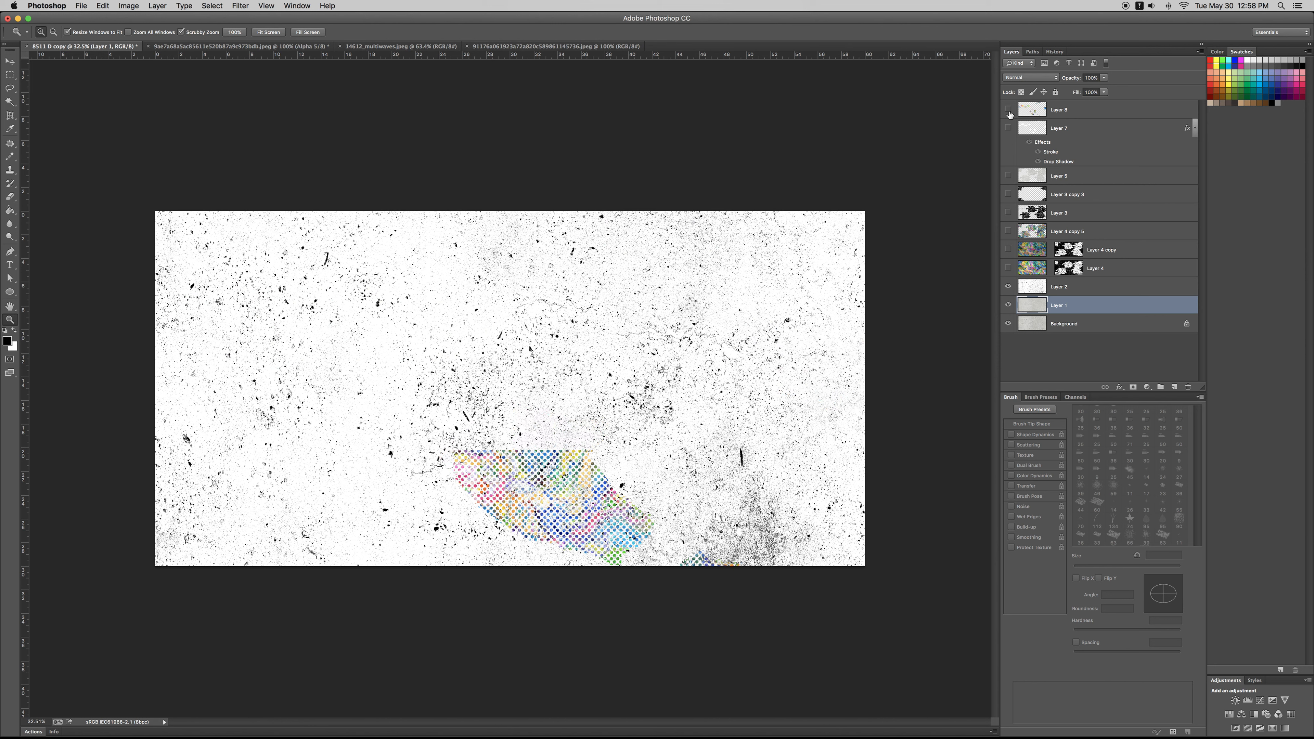
pyautogui.click(1009, 110)
pyautogui.click(1009, 110)
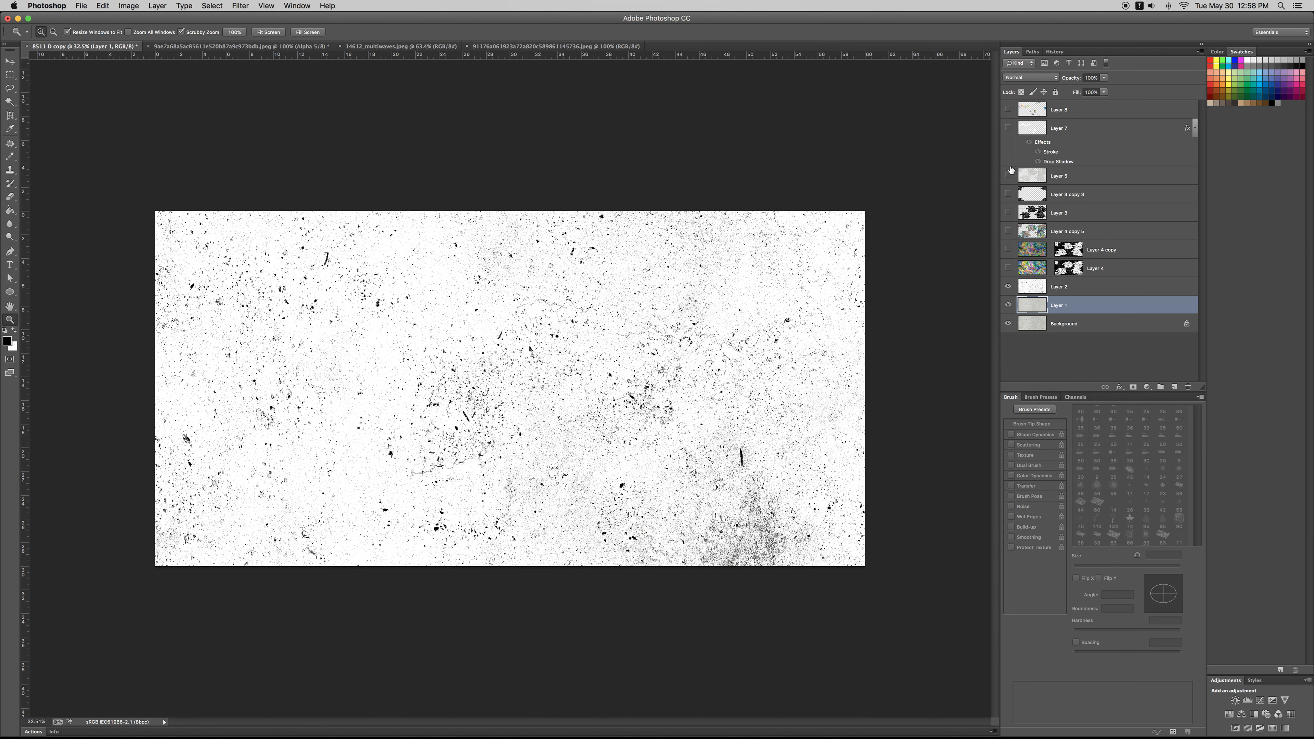
# Step: Review the fan layers one after another over the speckled texture, ending with the multicoloured dots on top
pyautogui.click(1010, 259)
pyautogui.click(1011, 260)
pyautogui.click(1008, 249)
pyautogui.click(1009, 232)
pyautogui.click(1010, 233)
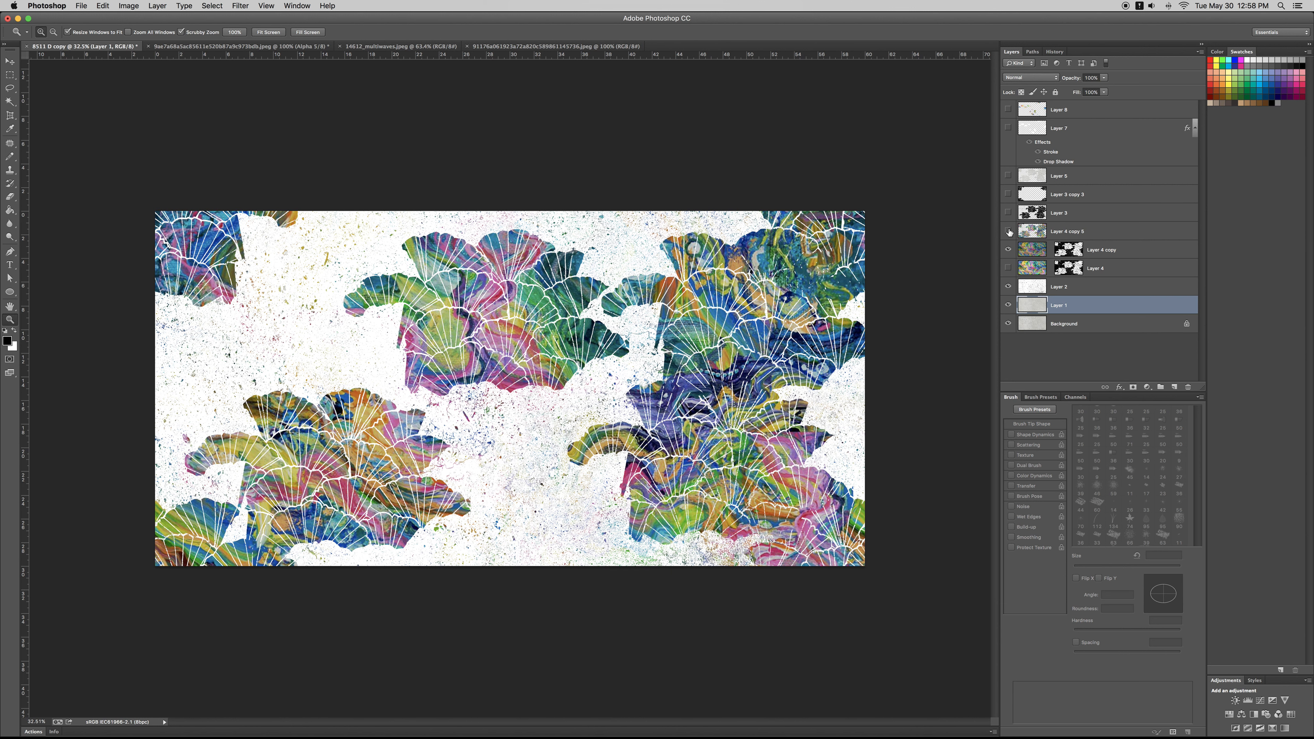
pyautogui.click(1010, 233)
pyautogui.click(1009, 214)
pyautogui.click(1009, 214)
pyautogui.click(1008, 110)
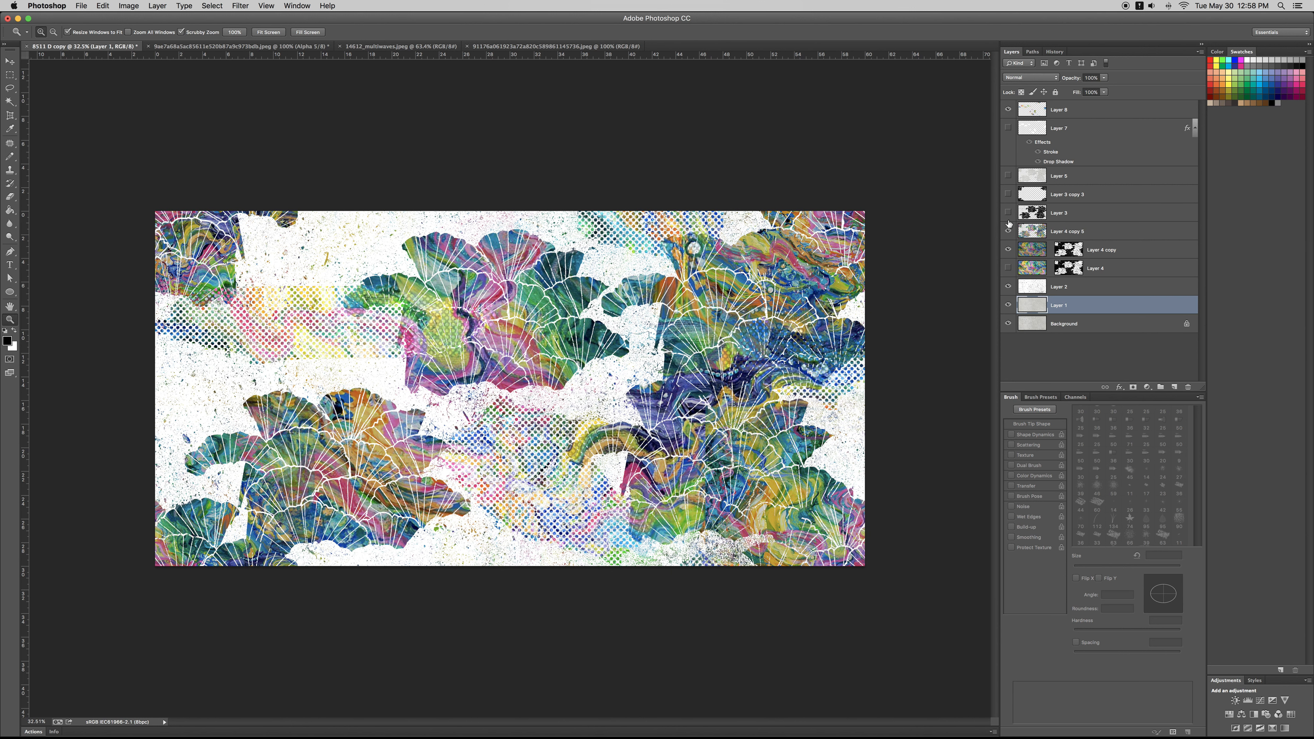
# Step: Hide the fan and multicoloured dot layers again and inspect the bare speckled texture
pyautogui.moveTo(1009, 231); pyautogui.dragTo(1009, 250)
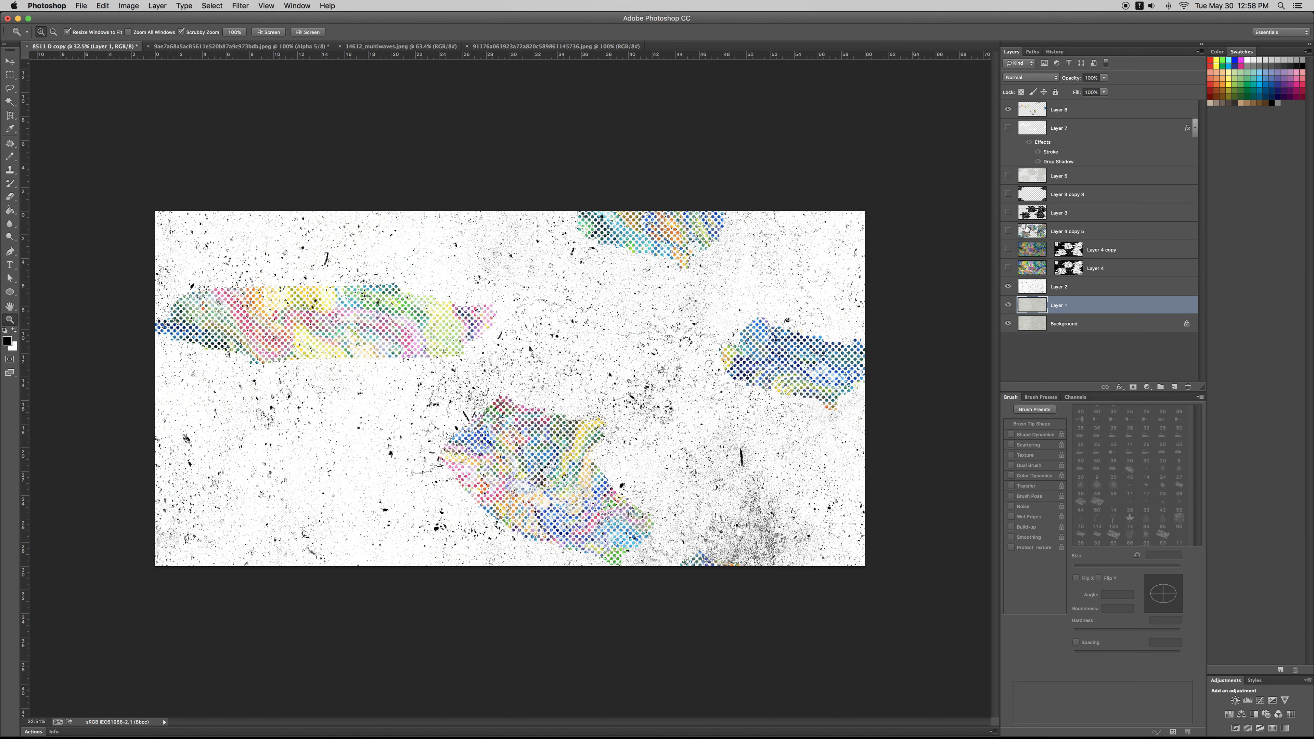
pyautogui.click(1009, 111)
pyautogui.press('super+minus')
pyautogui.press('super+minus')
pyautogui.press('super+plus')
pyautogui.press('super+plus')
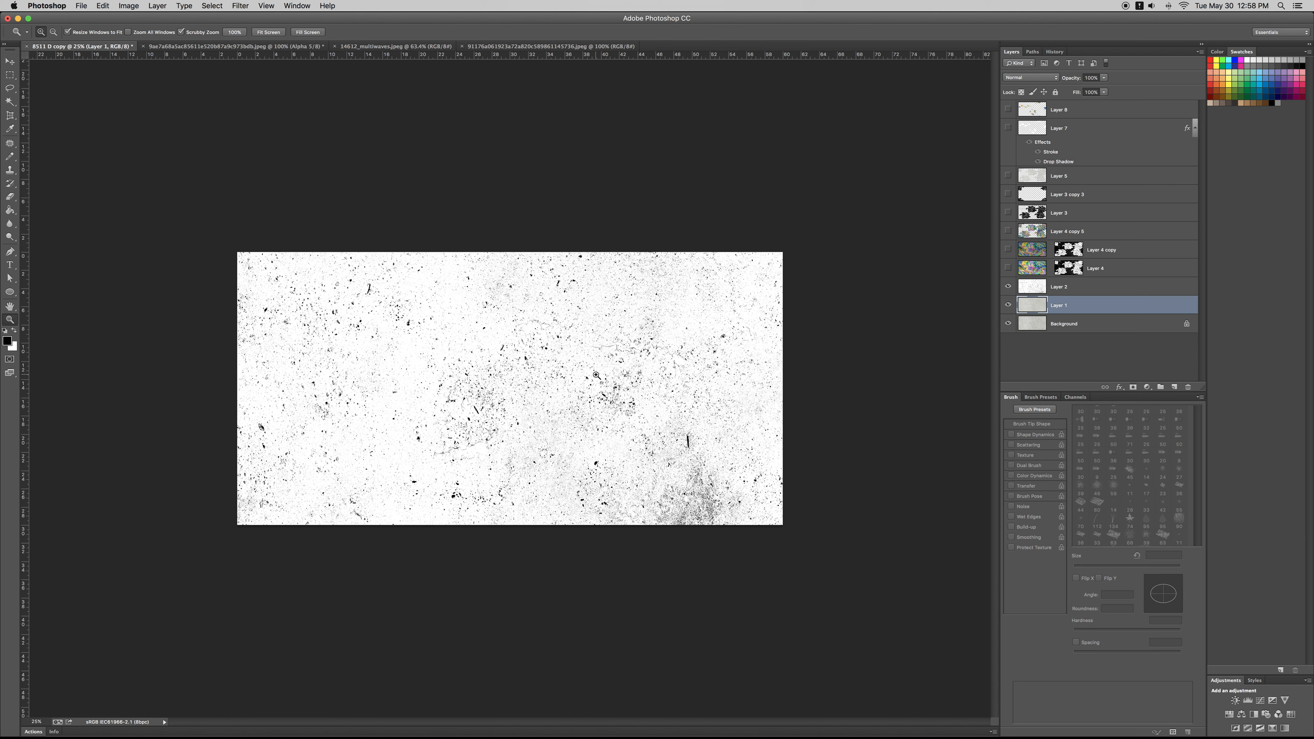
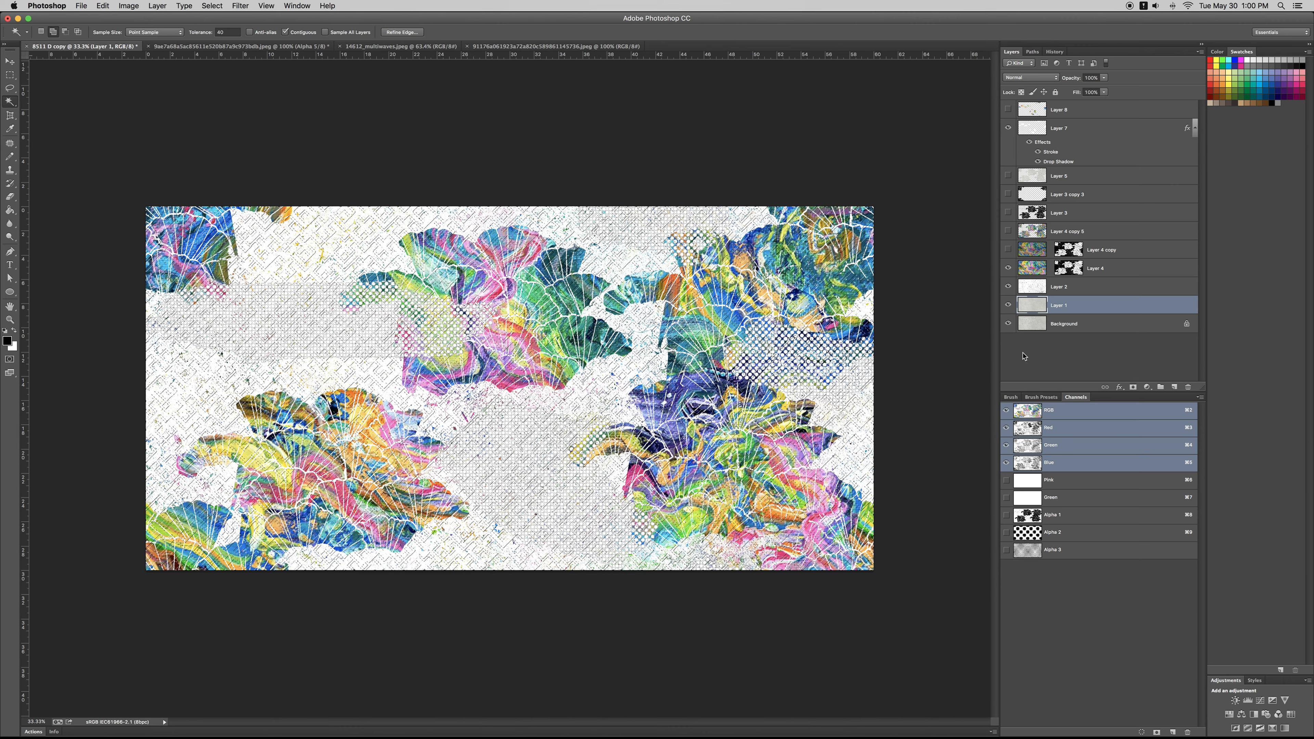
# Step: Paste the copied multicoloured lattice pattern as a new layer directly above Layer 4 copy
pyautogui.click(1037, 251)
pyautogui.press('super+v')
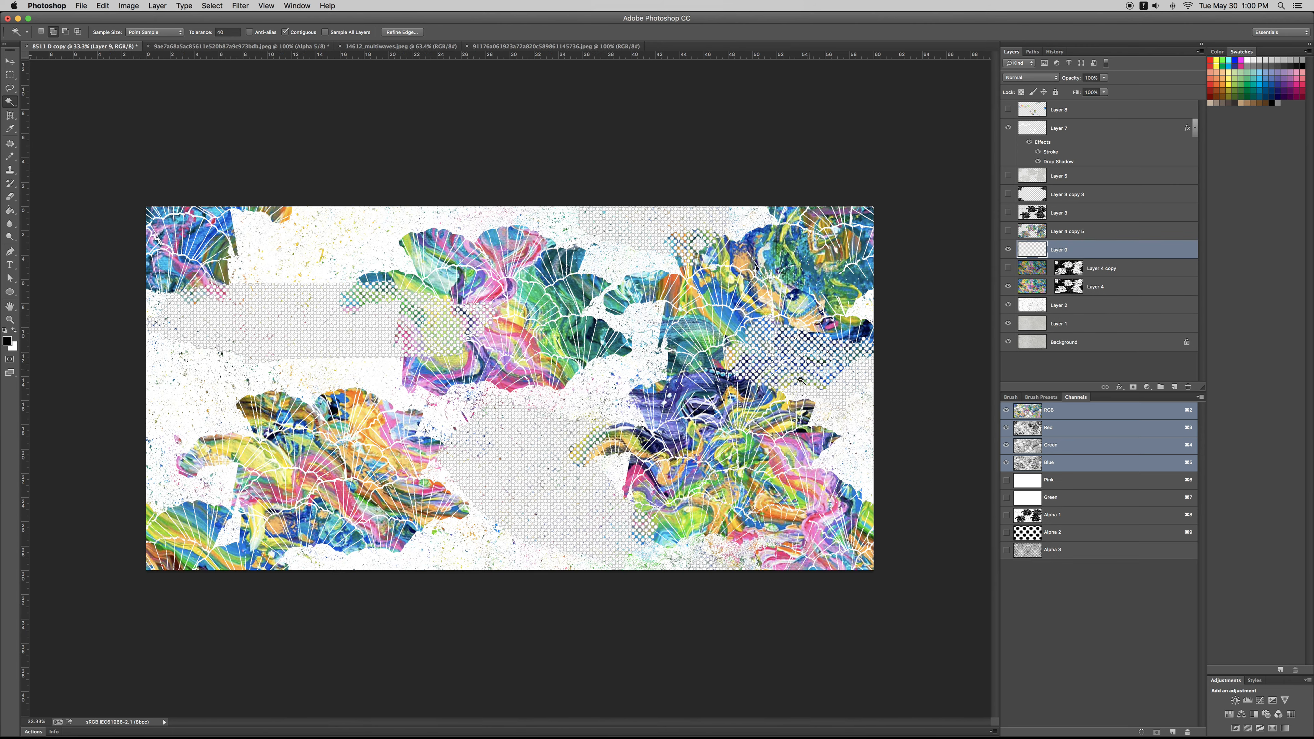
# Step: Try shifting the pasted lattice layer's hue by -39 and setting its Levels midtone input to 0.63
pyautogui.press('i')
pyautogui.press('super+u')
pyautogui.moveTo(916, 532); pyautogui.dragTo(896, 533)
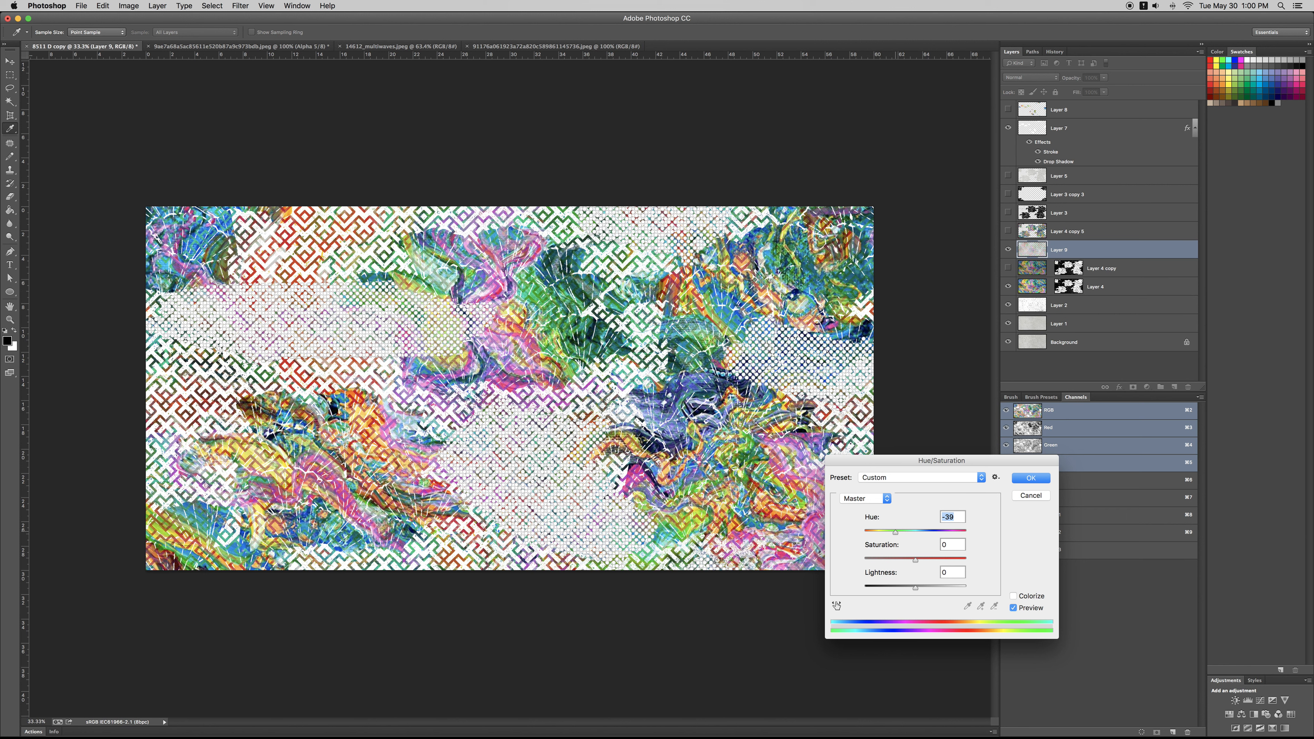
pyautogui.press('Return')
pyautogui.press('super+l')
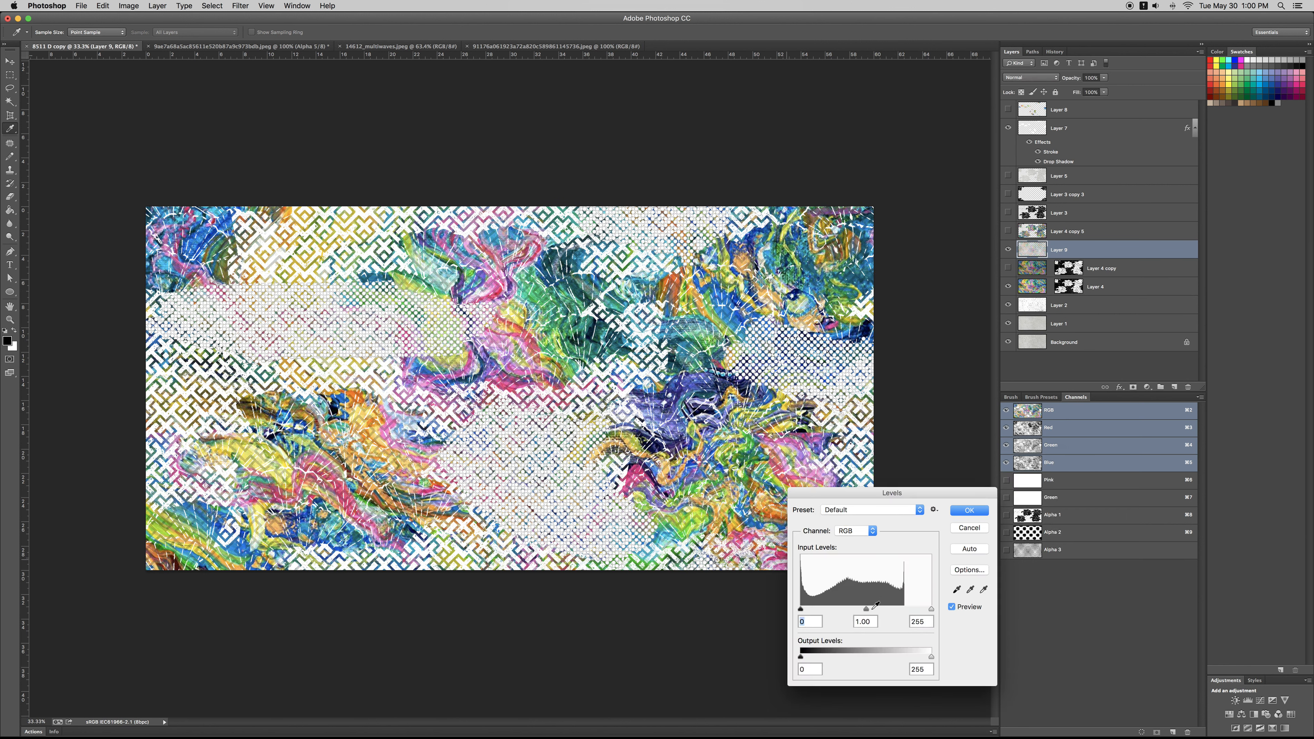
pyautogui.moveTo(866, 609)
pyautogui.mouseDown()
pyautogui.moveTo(808, 611)
pyautogui.moveTo(884, 610)
pyautogui.mouseUp()
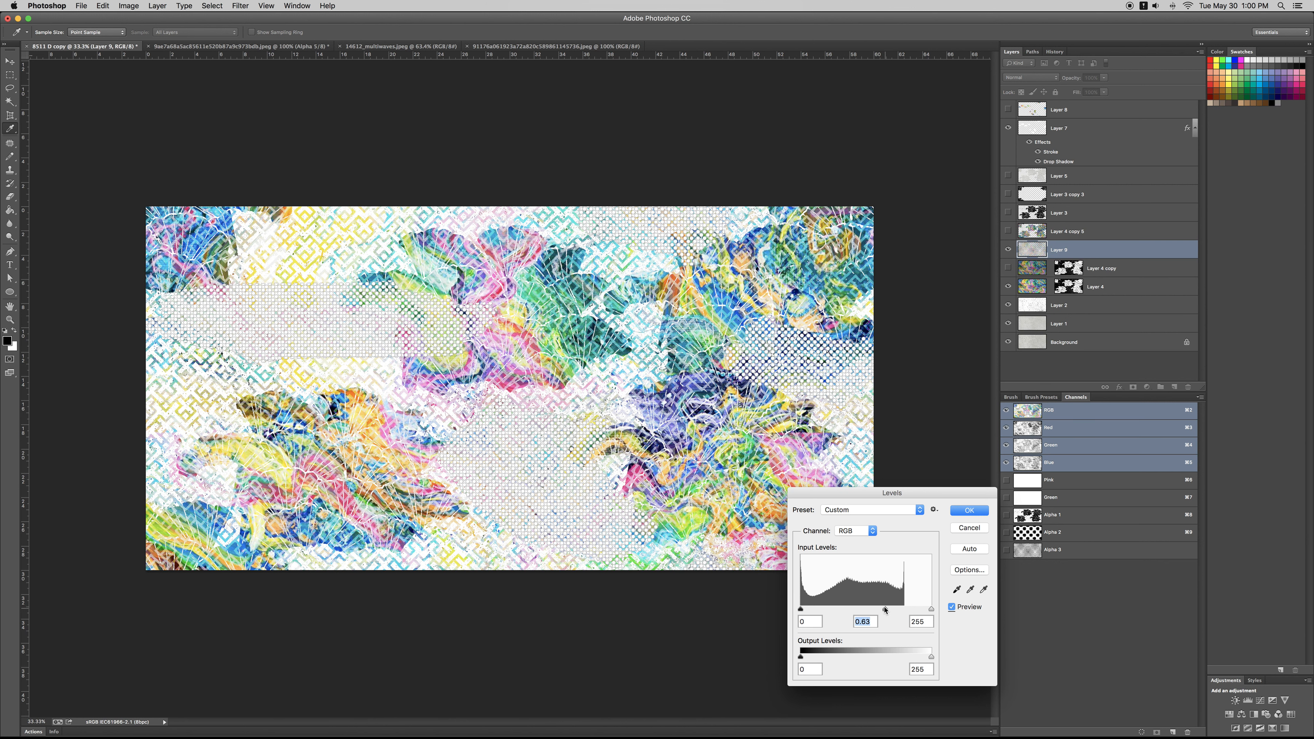
pyautogui.press('Return')
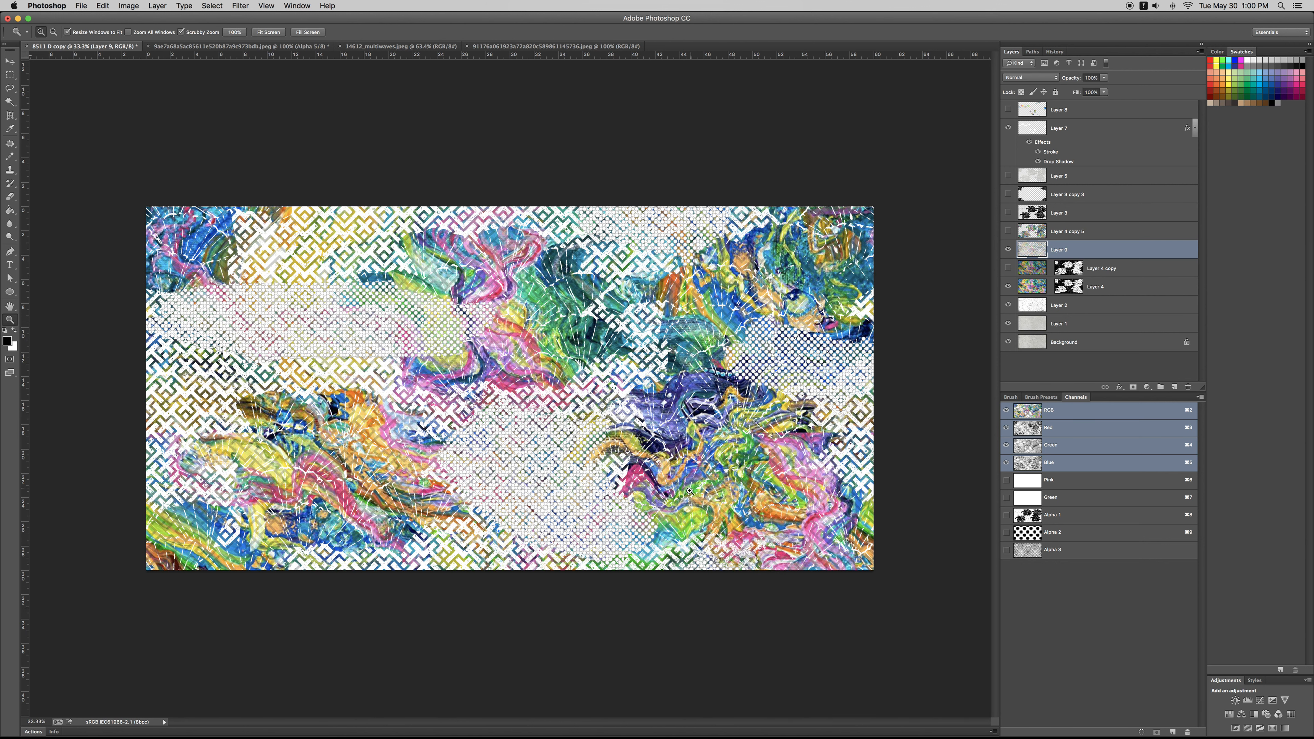
# Step: Try darkening the pasted lattice layer with a Levels white output of 153
pyautogui.keyDown('alt'); pyautogui.click(615, 473); pyautogui.keyUp('alt')
pyautogui.keyDown('alt'); pyautogui.click(615, 474); pyautogui.keyUp('alt')
pyautogui.keyDown('alt'); pyautogui.click(615, 473); pyautogui.keyUp('alt')
pyautogui.click(614, 473)
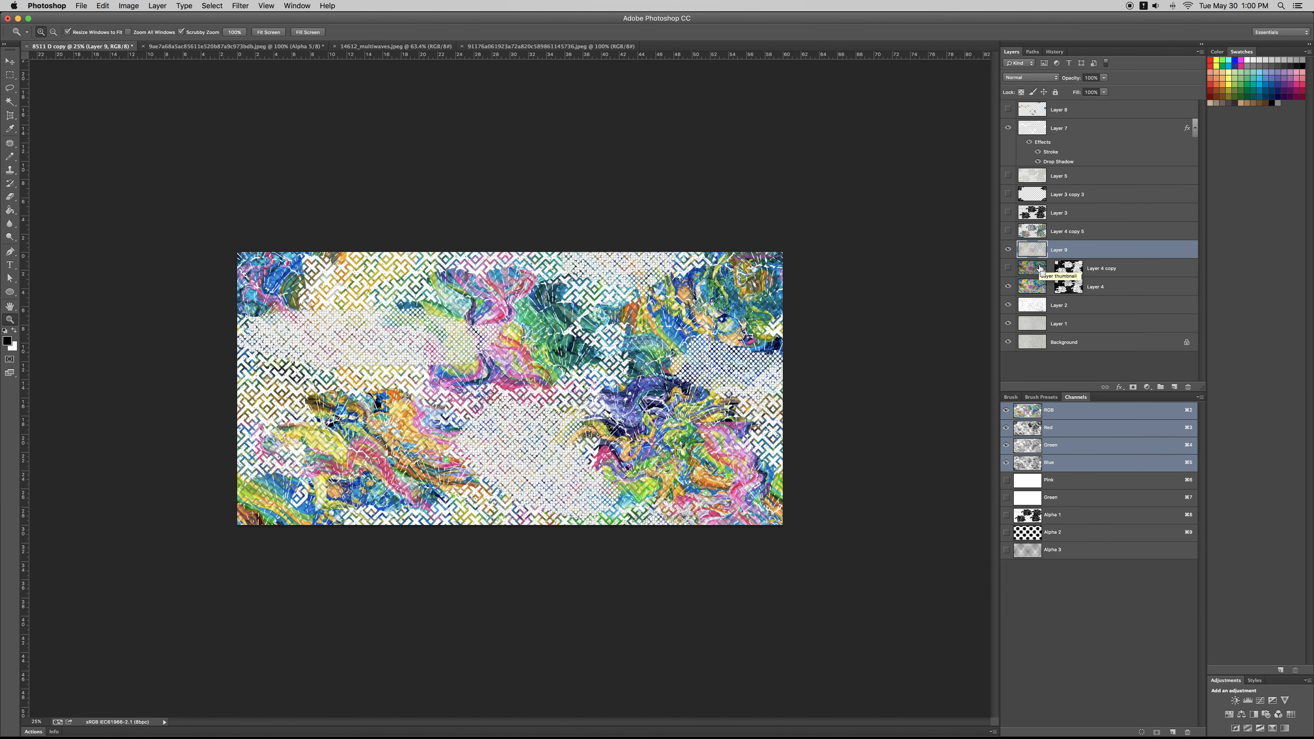
pyautogui.press('super+l')
pyautogui.moveTo(931, 657); pyautogui.dragTo(879, 658)
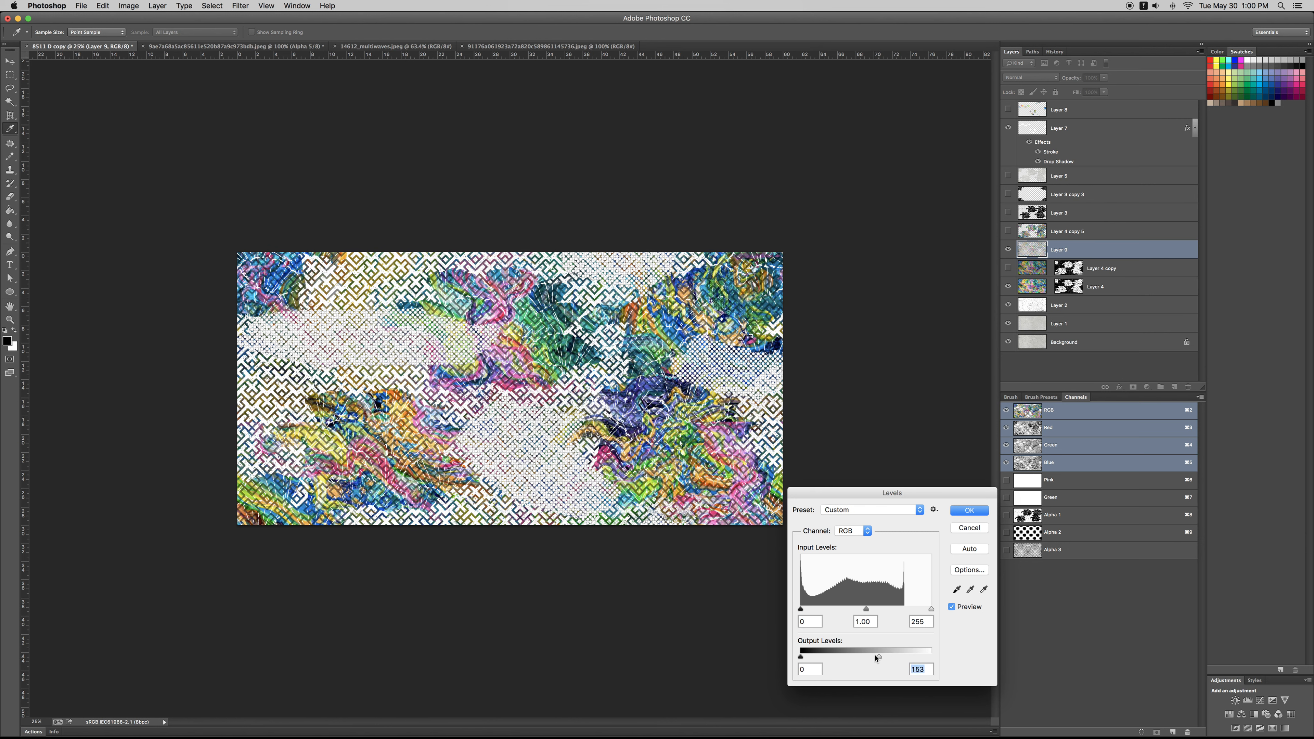
pyautogui.press('Escape')
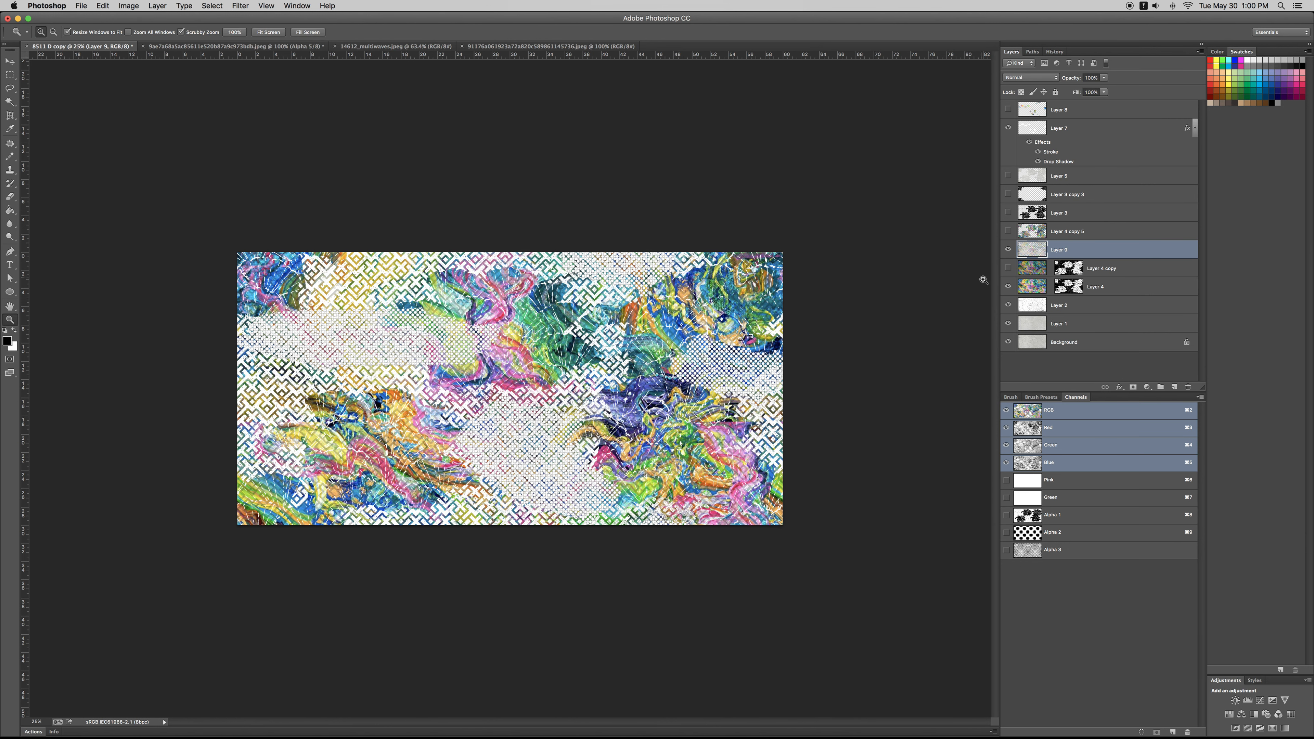
# Step: Add a Bevel & Emboss effect and a black drop shadow to the pasted lattice layer
pyautogui.doubleClick(1121, 254)
pyautogui.click(859, 403)
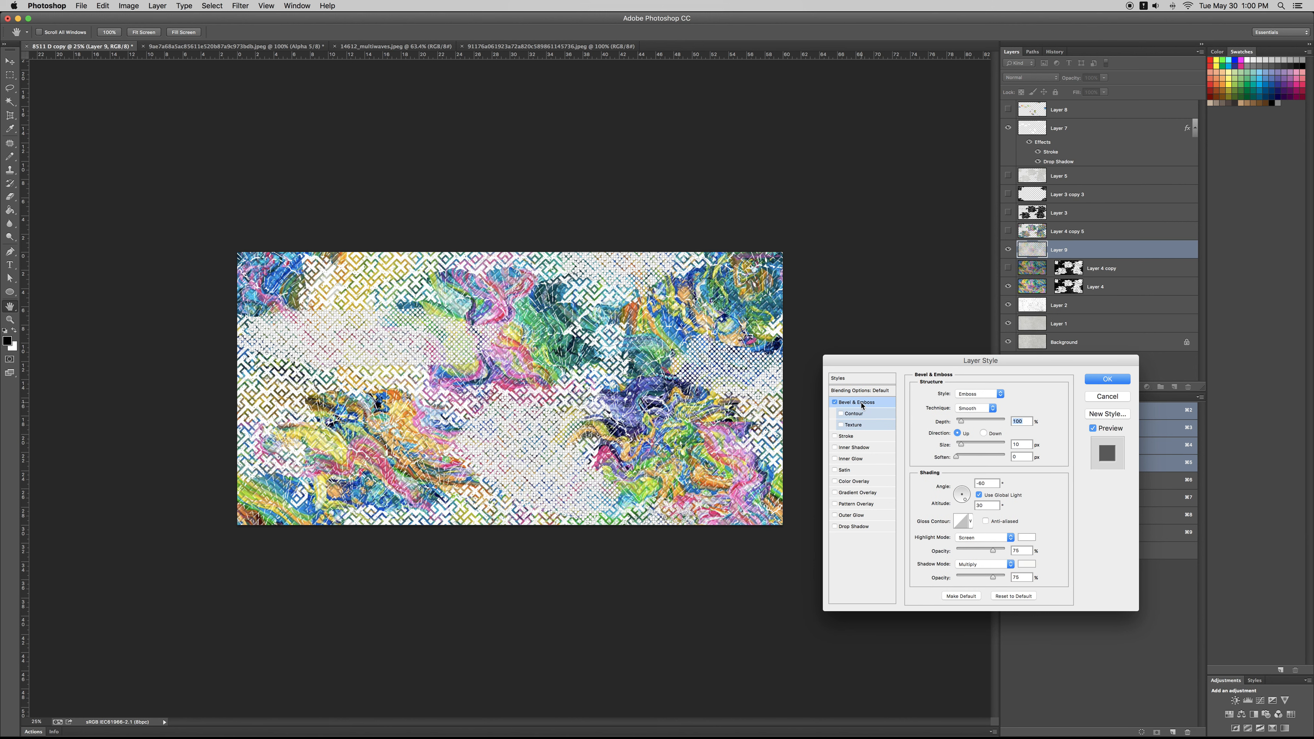
pyautogui.click(868, 527)
pyautogui.click(1020, 394)
pyautogui.moveTo(988, 605); pyautogui.dragTo(921, 643)
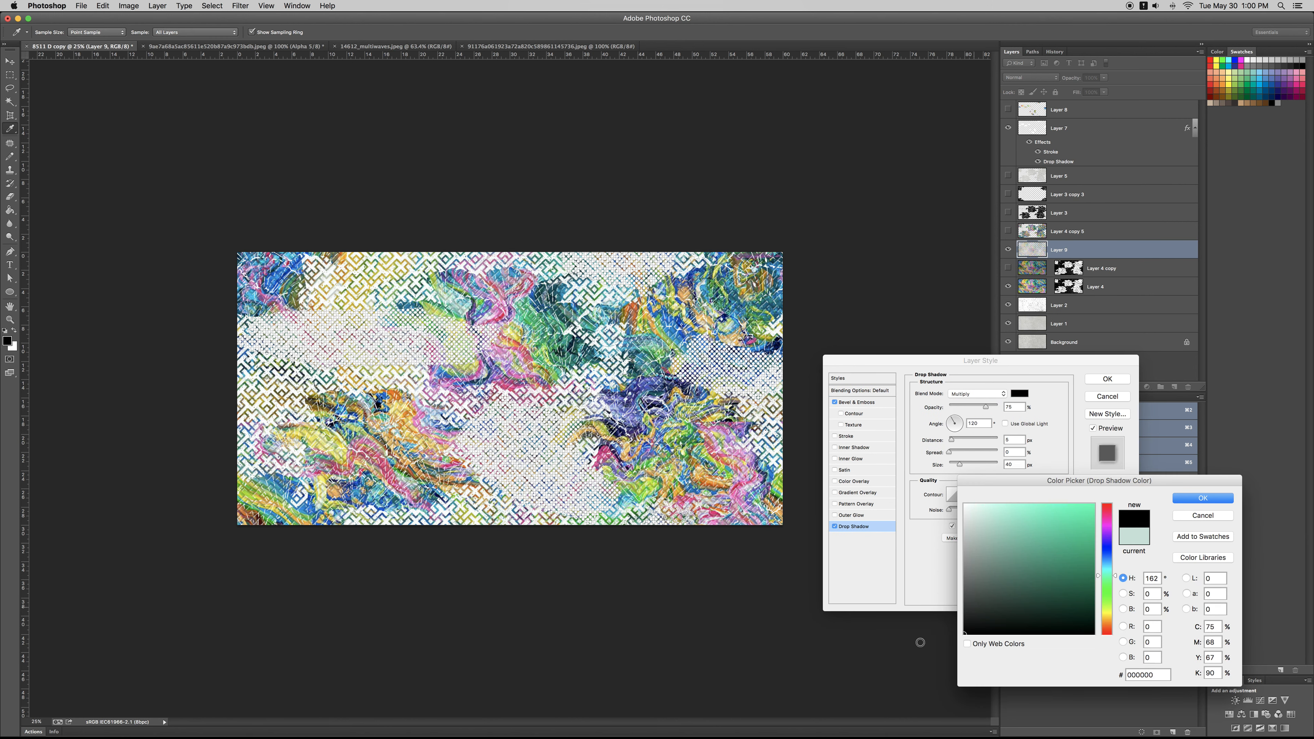
pyautogui.click(1202, 499)
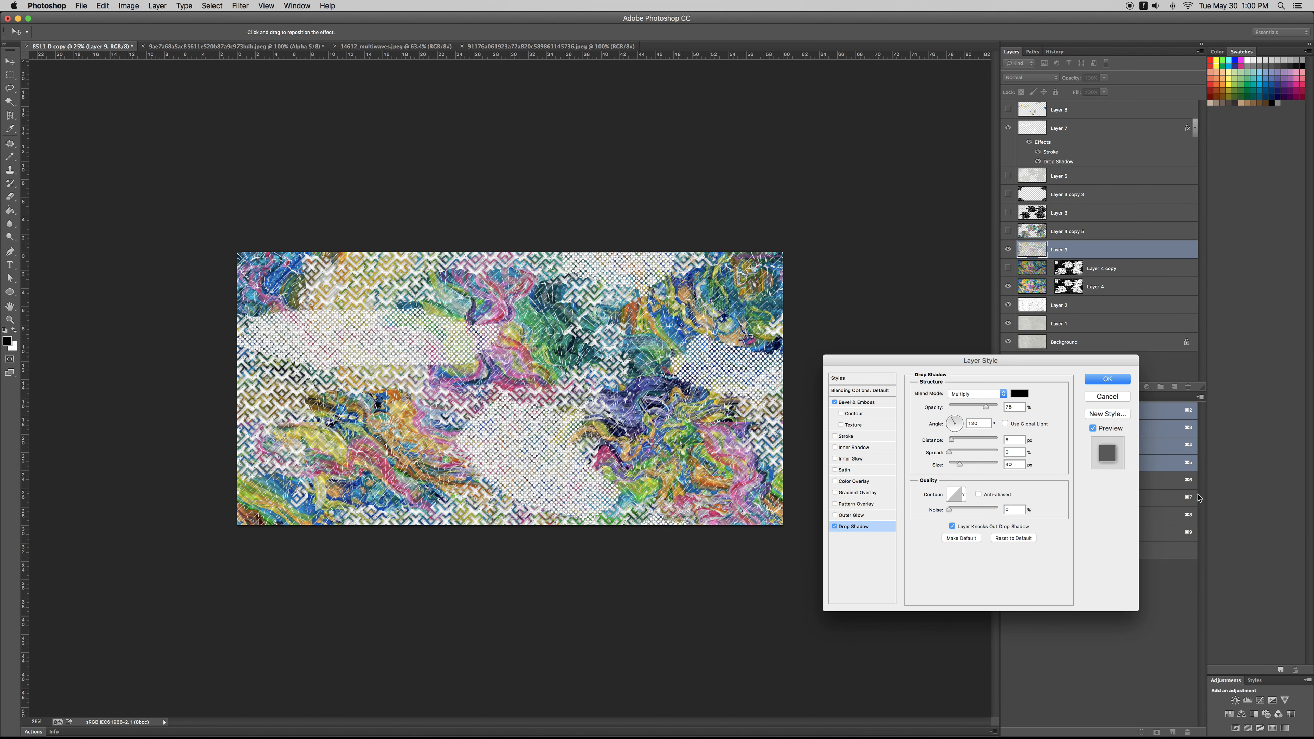
# Step: Set the lattice's drop shadow opacity to 100%, increase its distance and make its size small
pyautogui.moveTo(986, 407); pyautogui.dragTo(998, 407)
pyautogui.moveTo(959, 466); pyautogui.dragTo(954, 466)
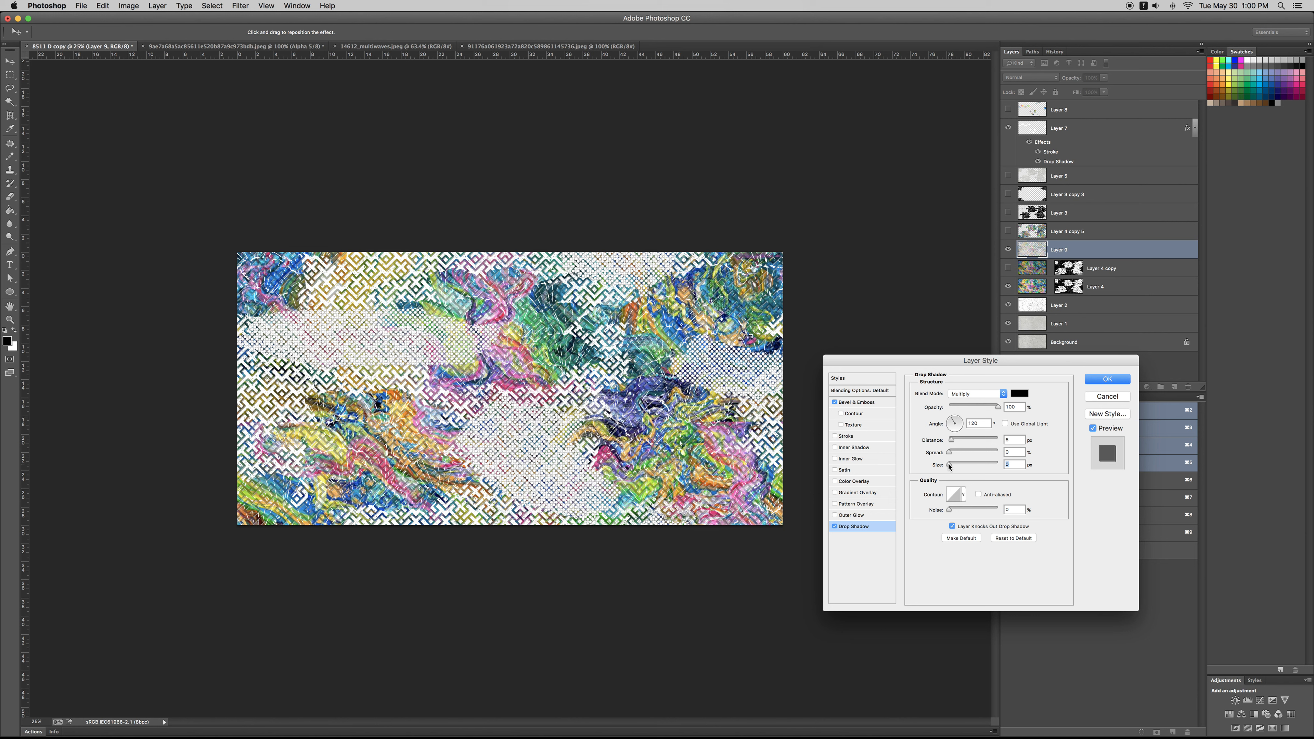
pyautogui.moveTo(951, 440); pyautogui.dragTo(957, 442)
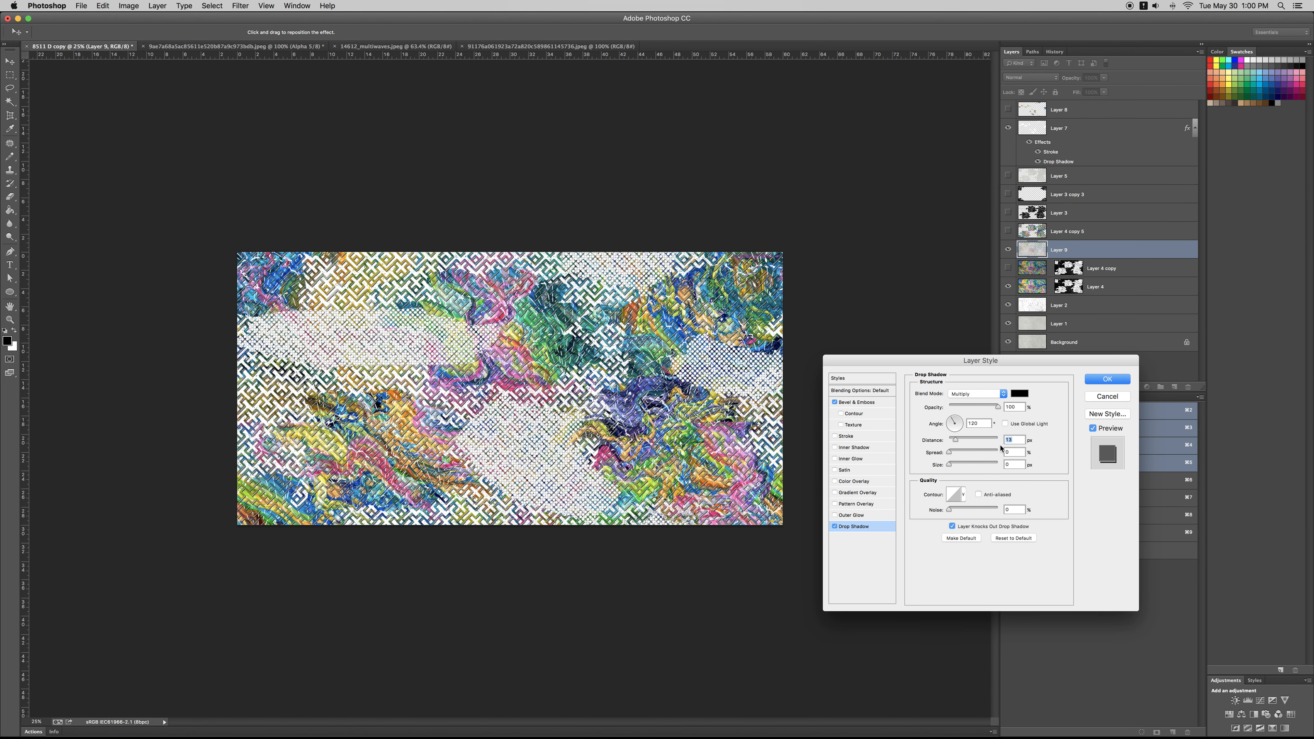
pyautogui.moveTo(950, 464); pyautogui.dragTo(954, 467)
# Step: Turn off global light for the lattice's Bevel & Emboss and apply the layer style
pyautogui.click(863, 404)
pyautogui.click(980, 495)
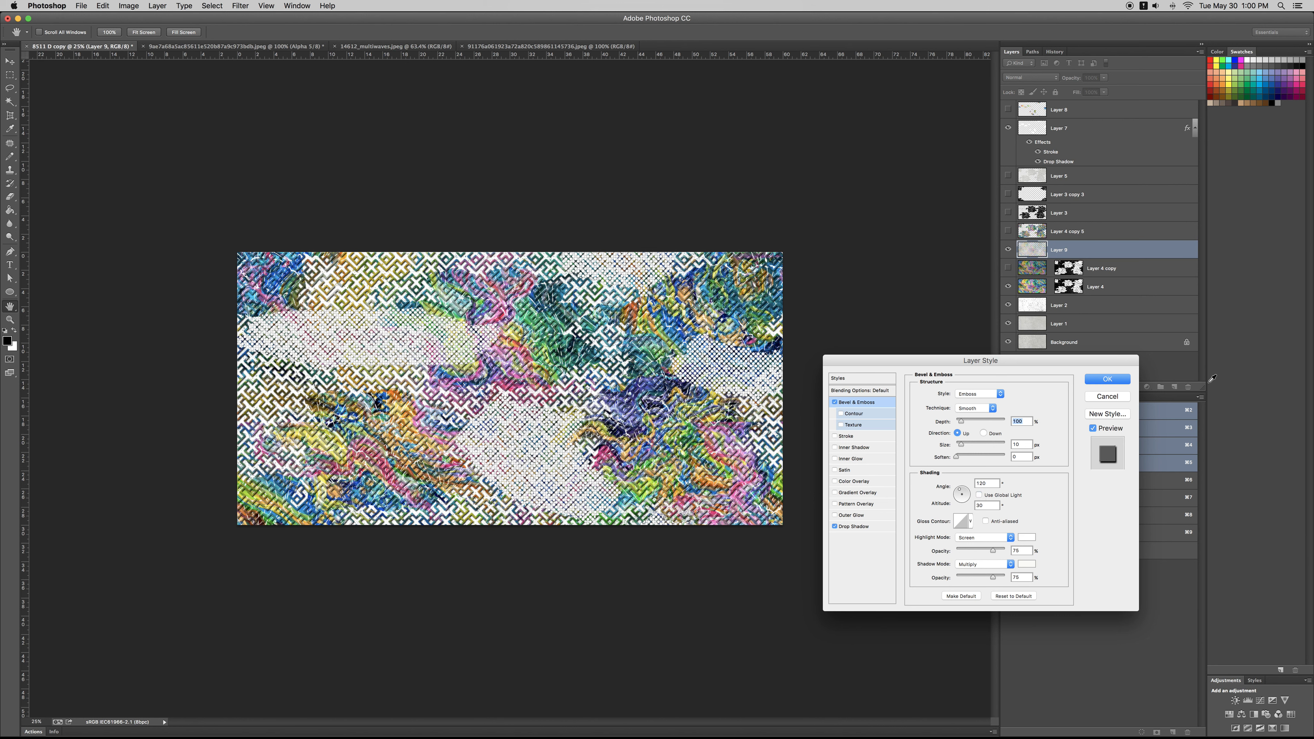
pyautogui.click(1108, 379)
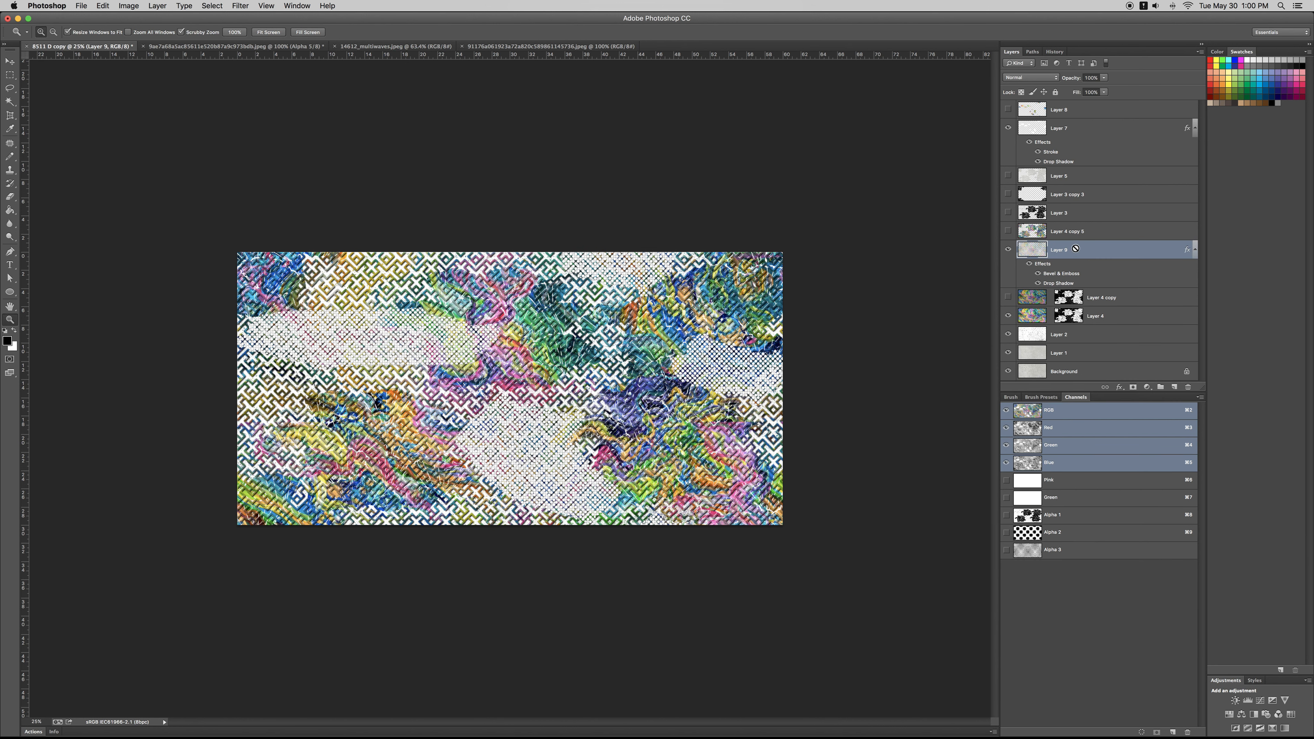
# Step: Show the fan line layer, Layer 5, and make it the active layer
pyautogui.click(1009, 176)
pyautogui.click(1042, 176)
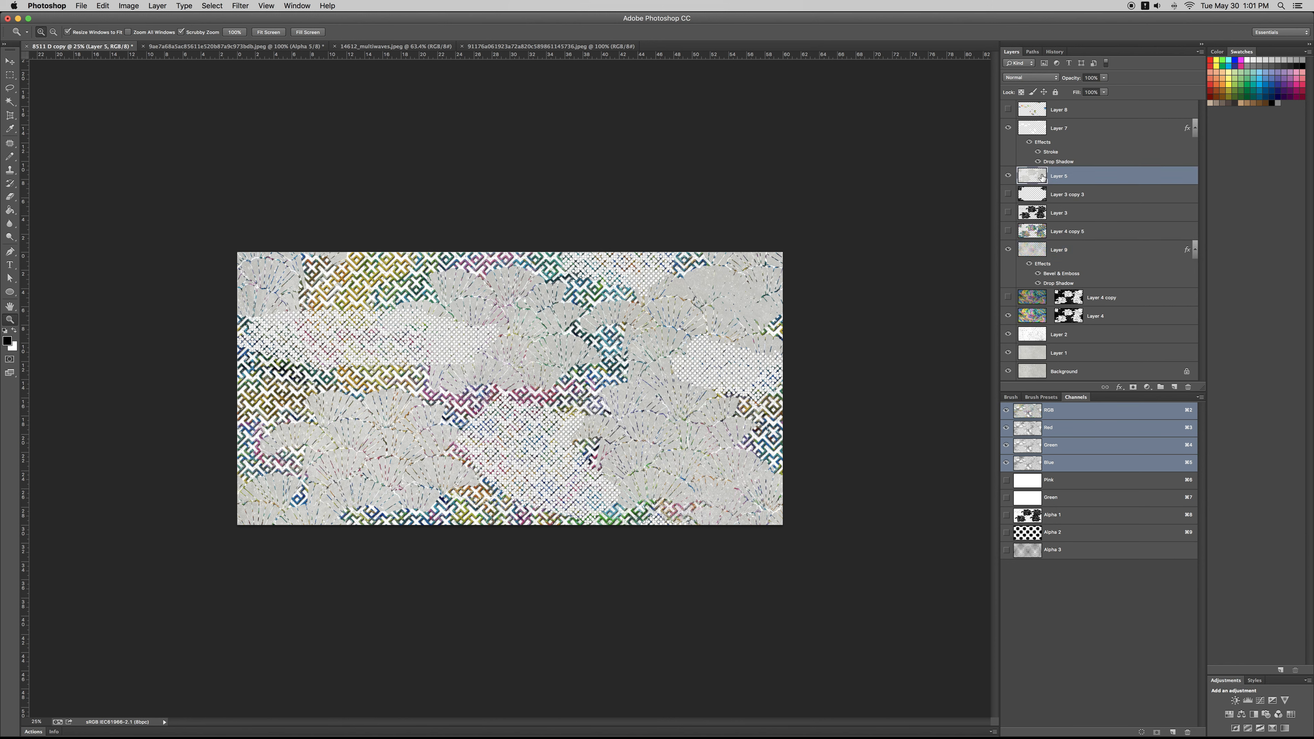
# Step: Try Bevel & Emboss and a golden yellow outside stroke on Layer 5
pyautogui.doubleClick(1103, 179)
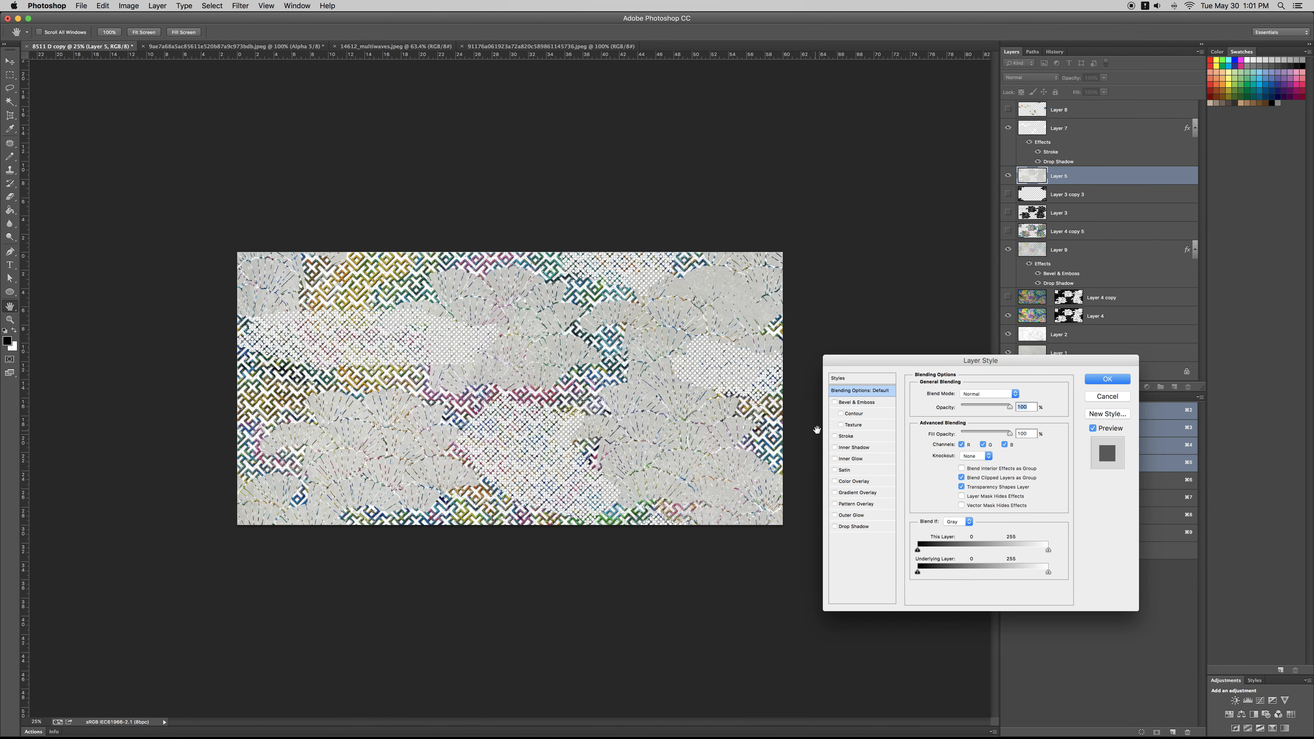
pyautogui.click(855, 405)
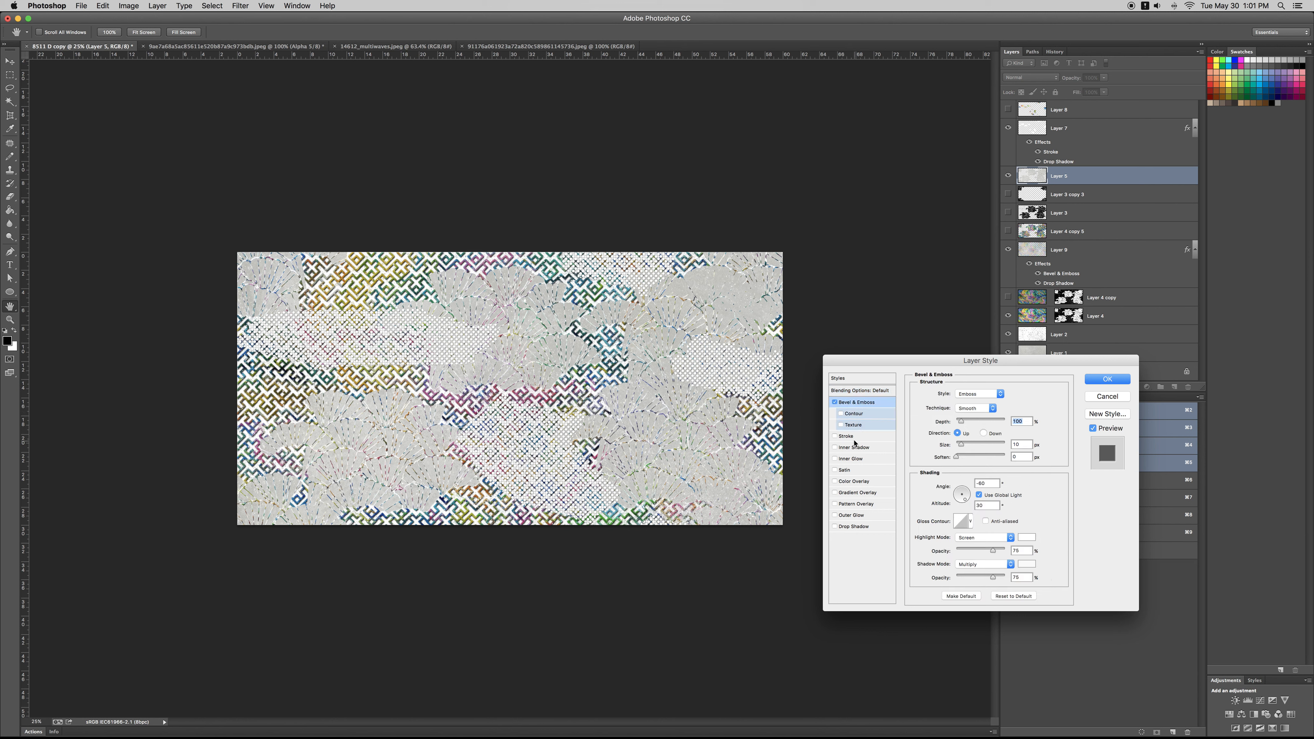
pyautogui.click(835, 437)
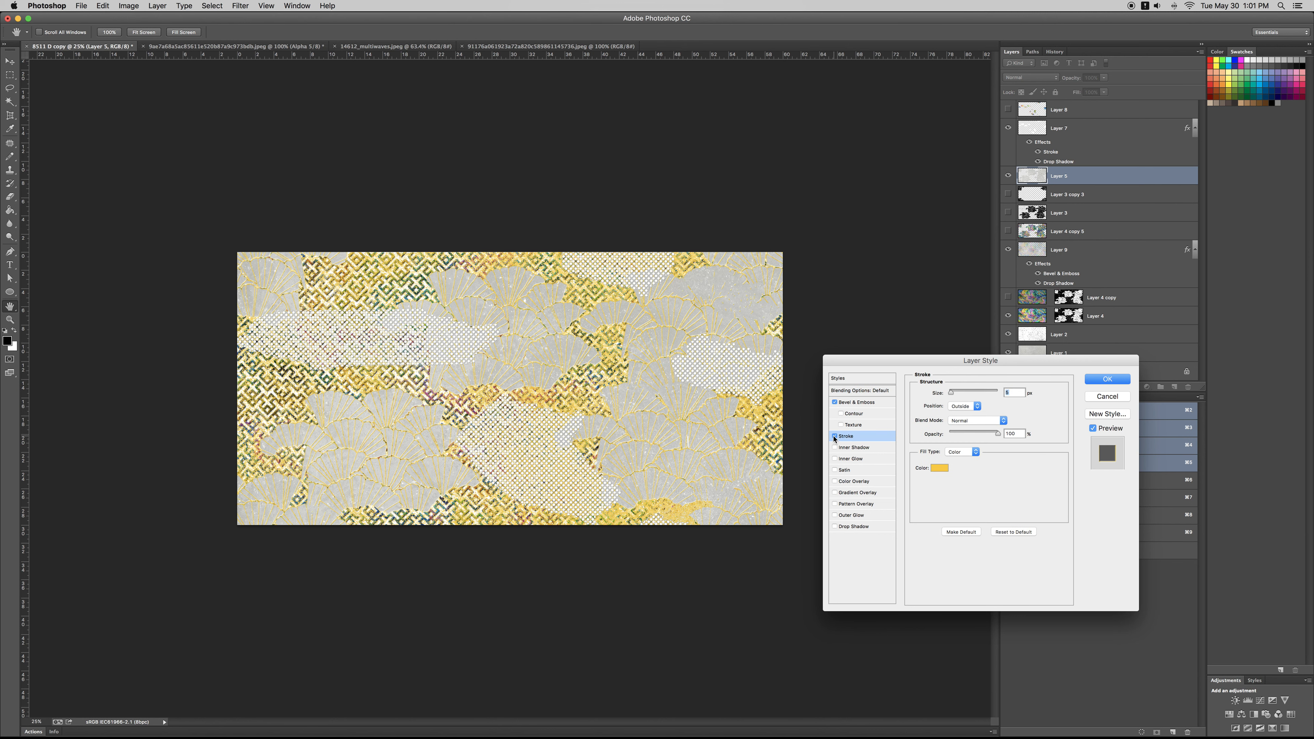
pyautogui.click(835, 438)
pyautogui.click(835, 438)
pyautogui.click(835, 437)
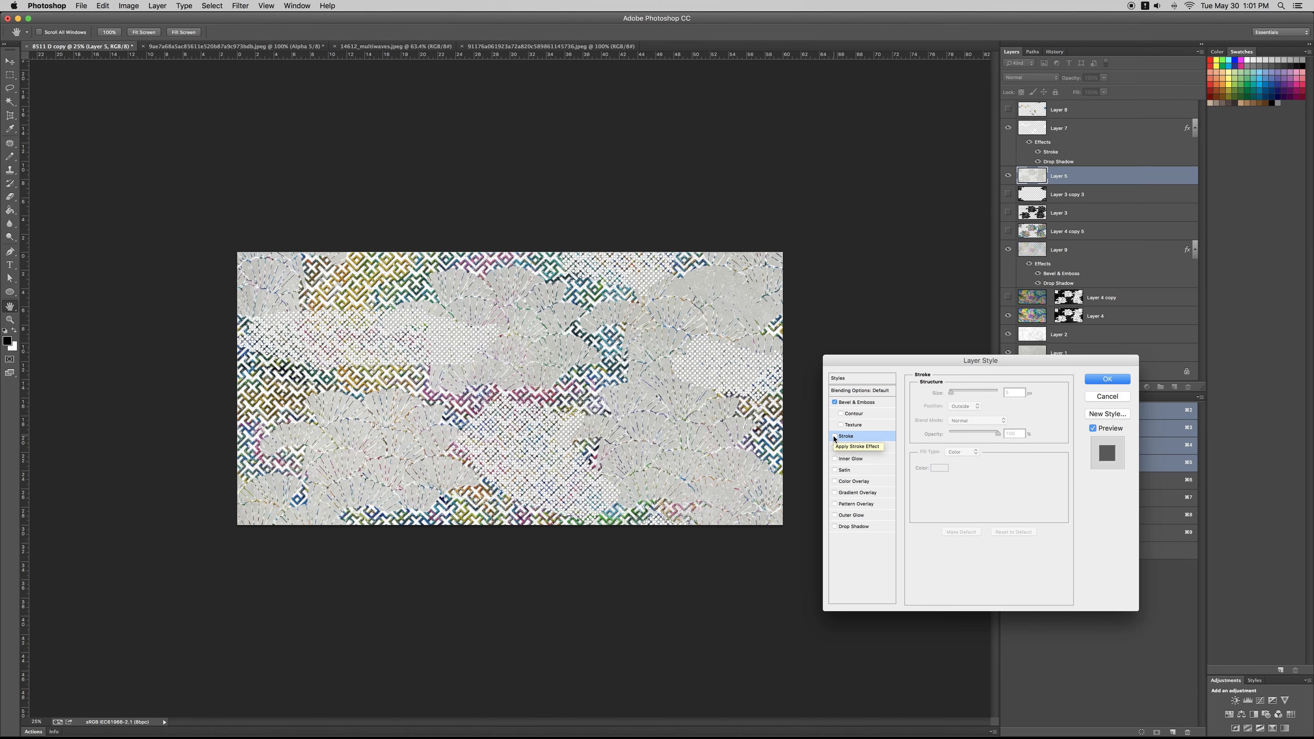
pyautogui.click(1098, 397)
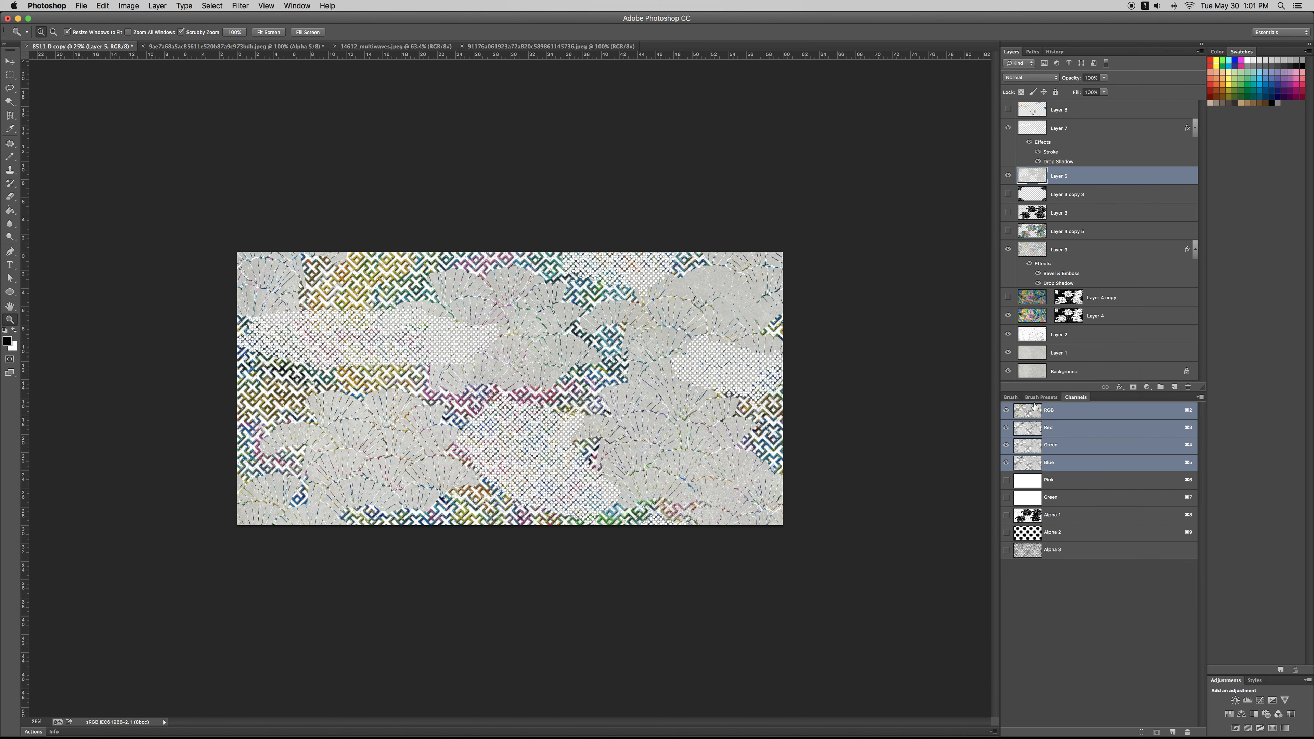
# Step: Add a black Multiply drop shadow with increased distance to Layer 5
pyautogui.doubleClick(1102, 179)
pyautogui.click(851, 527)
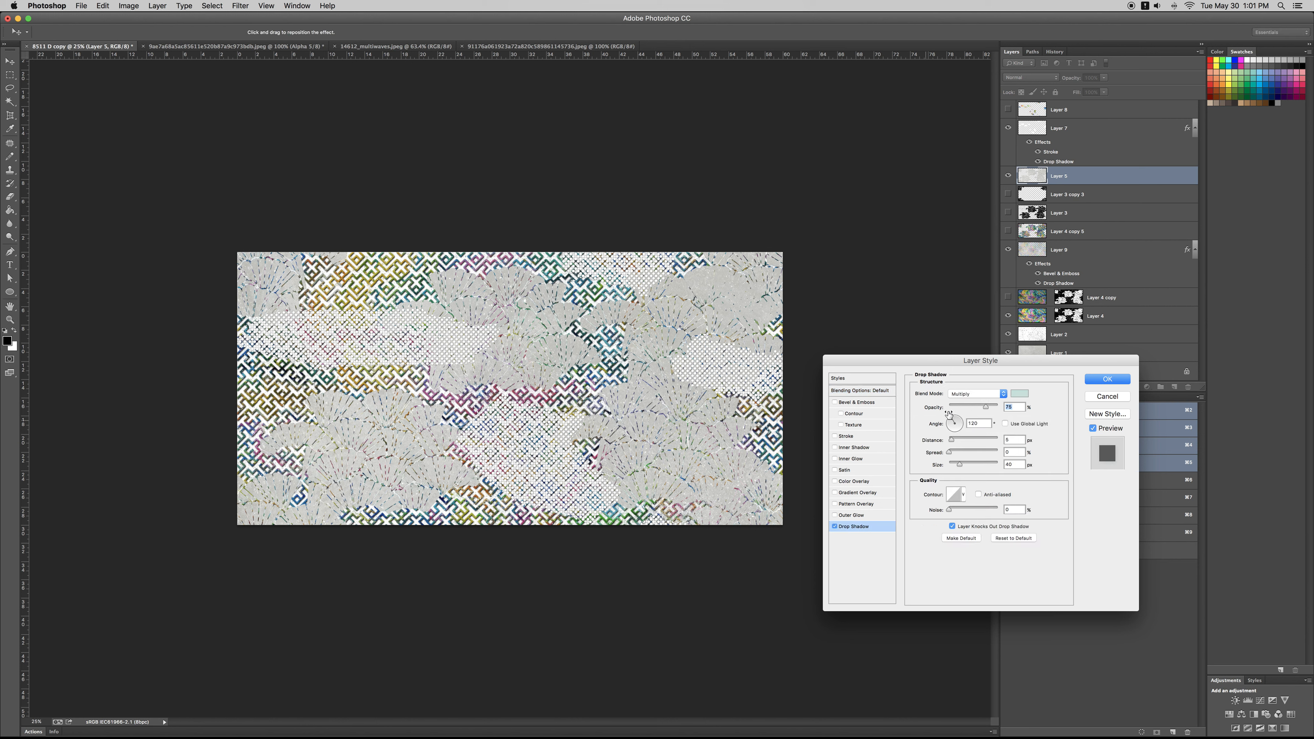
pyautogui.click(1019, 394)
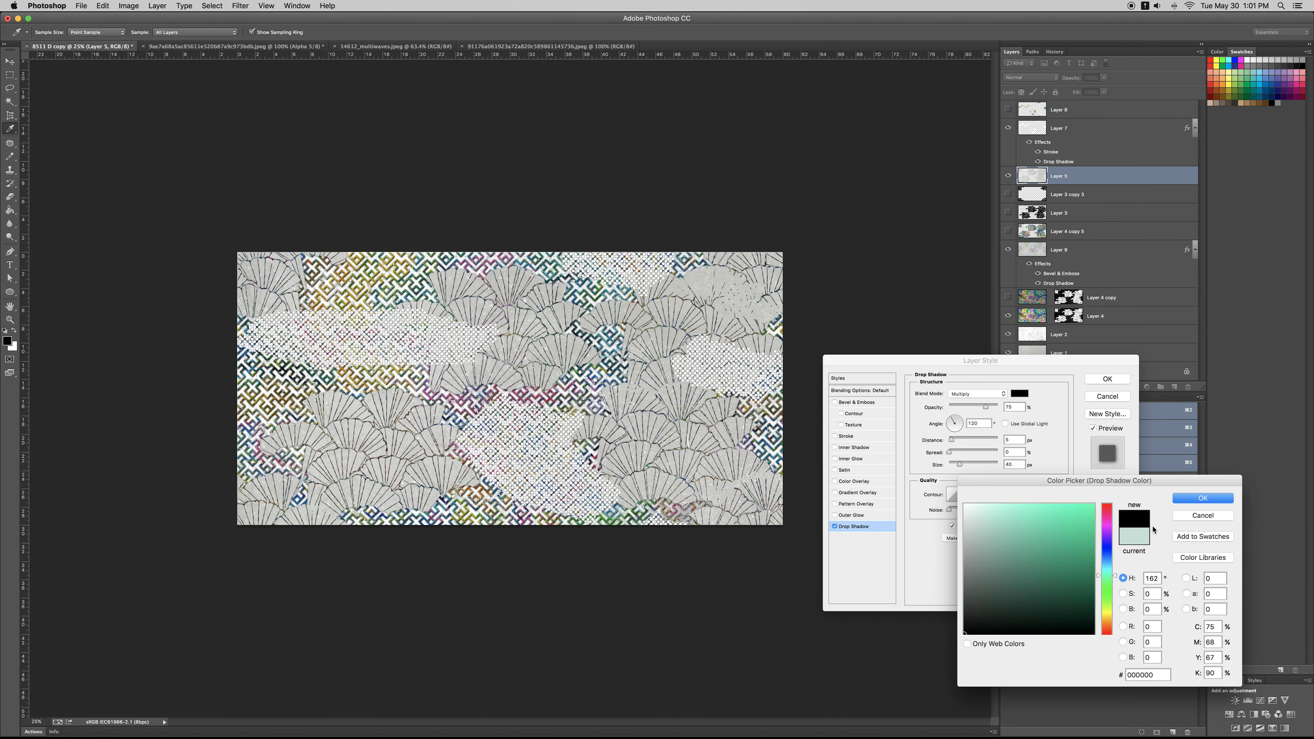
pyautogui.click(1187, 497)
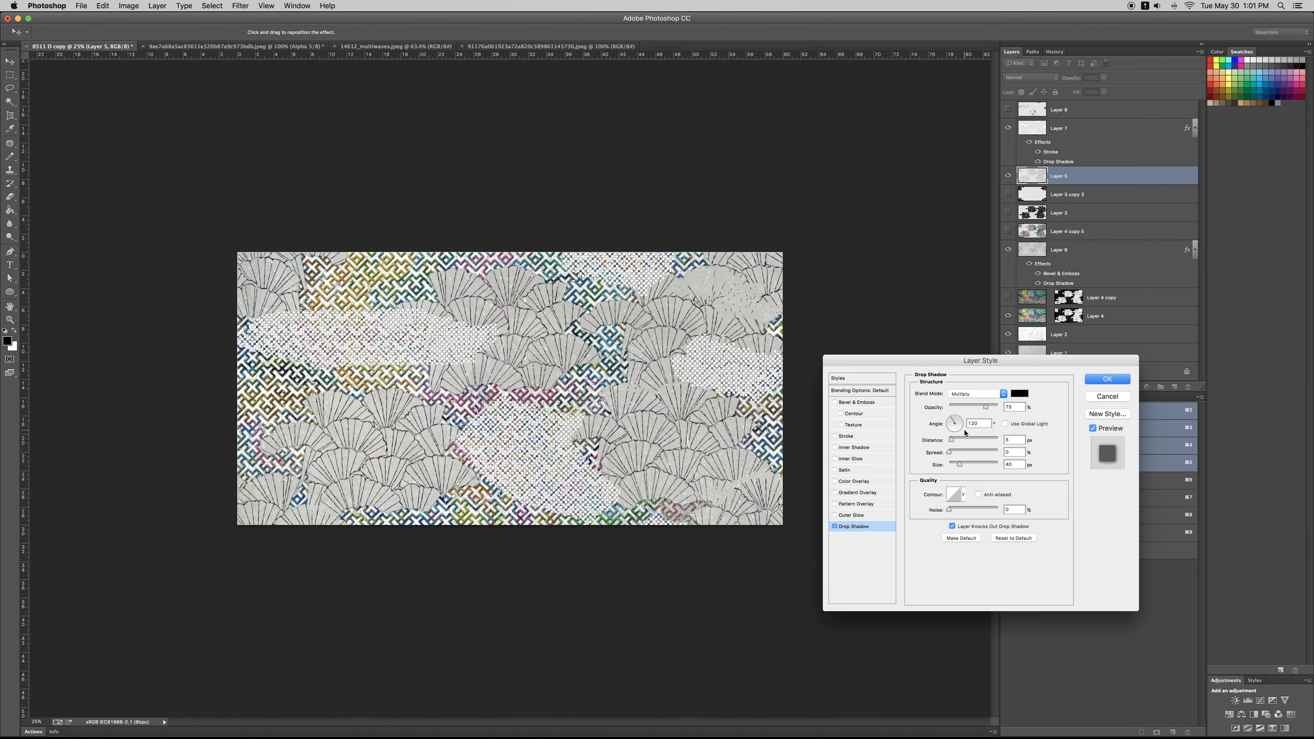
pyautogui.moveTo(952, 439); pyautogui.dragTo(957, 441)
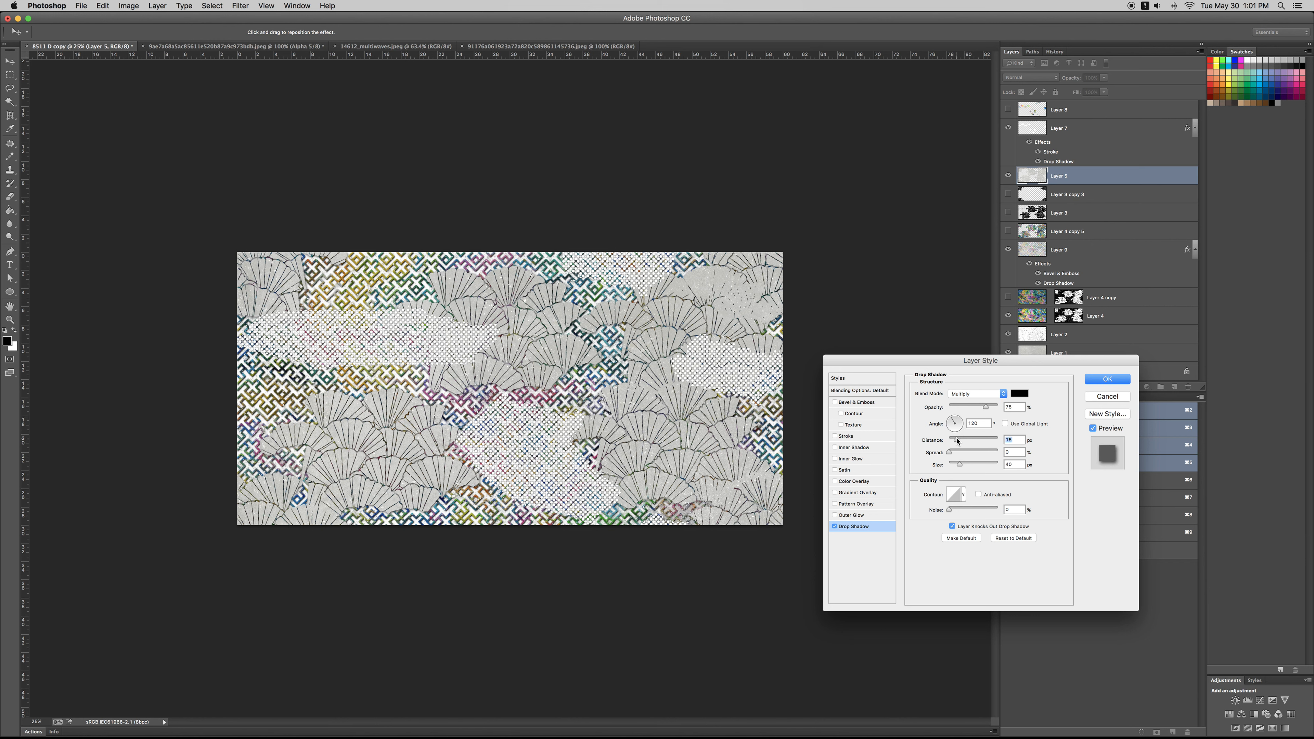
pyautogui.click(1108, 379)
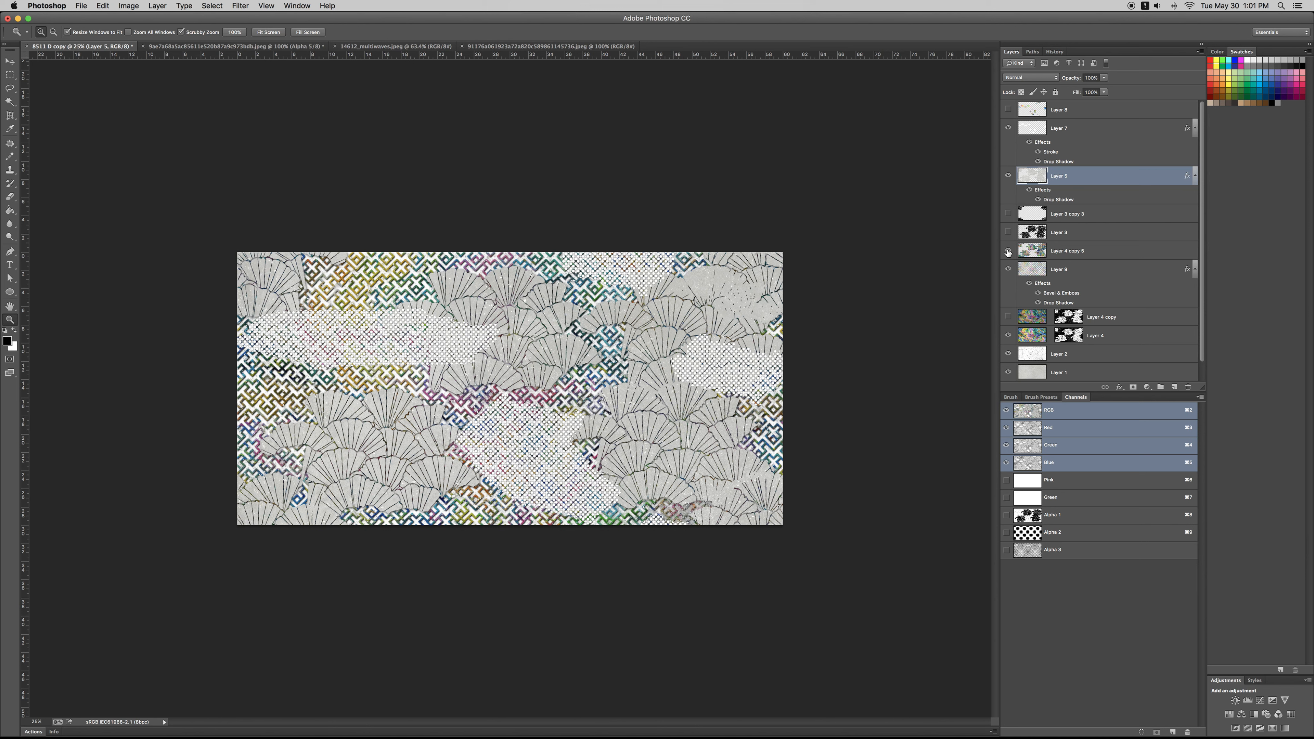
# Step: Bring Layer 4 copy 5 to the top of the layer stack
pyautogui.click(1025, 252)
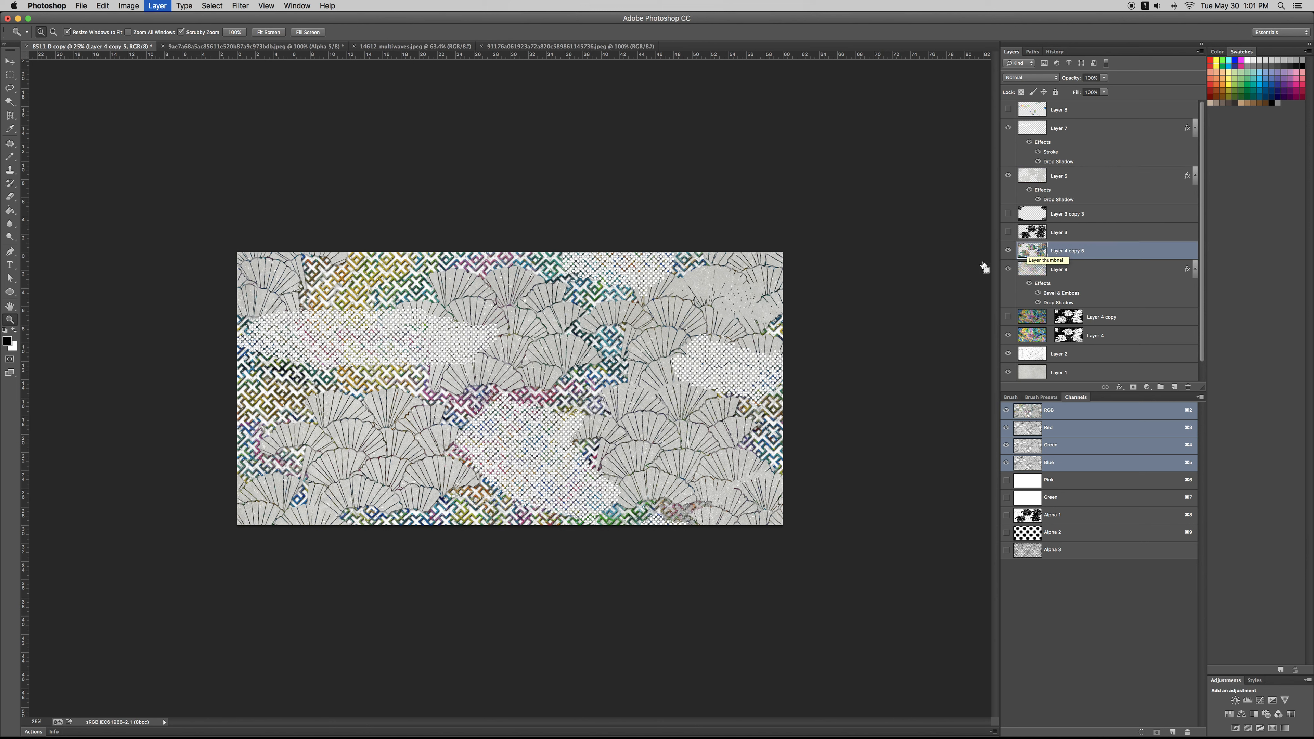
pyautogui.press('super+shift+bracketright')
# Step: Set up the Eraser with the Chalk 60 pixels brush
pyautogui.press('e')
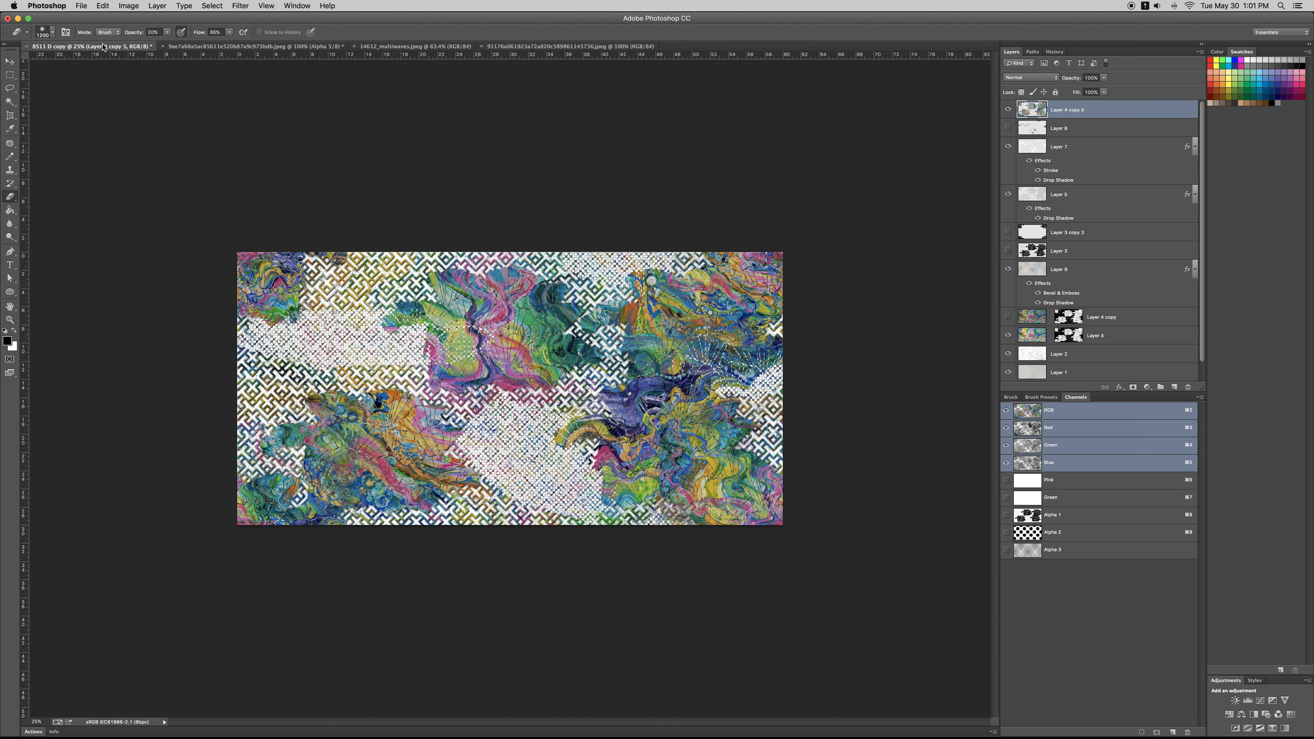
pyautogui.click(49, 33)
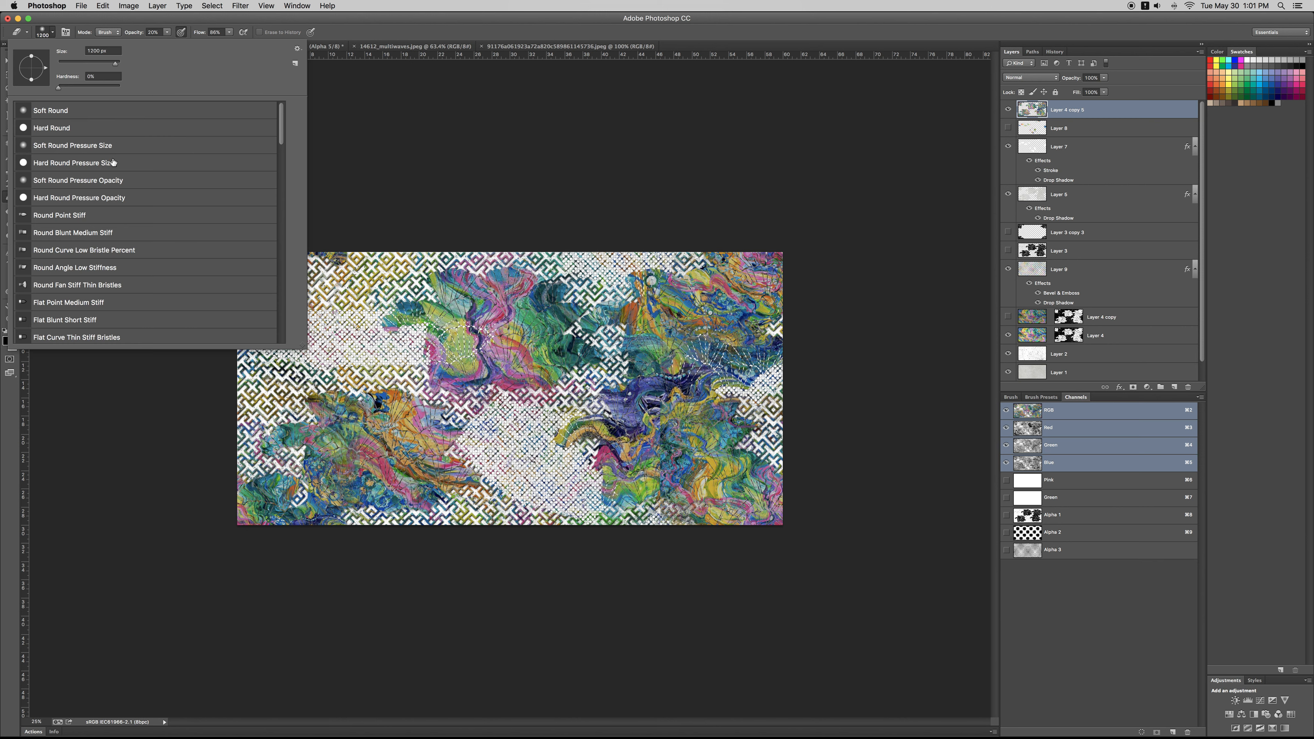
pyautogui.scroll(-15, 103, 234)
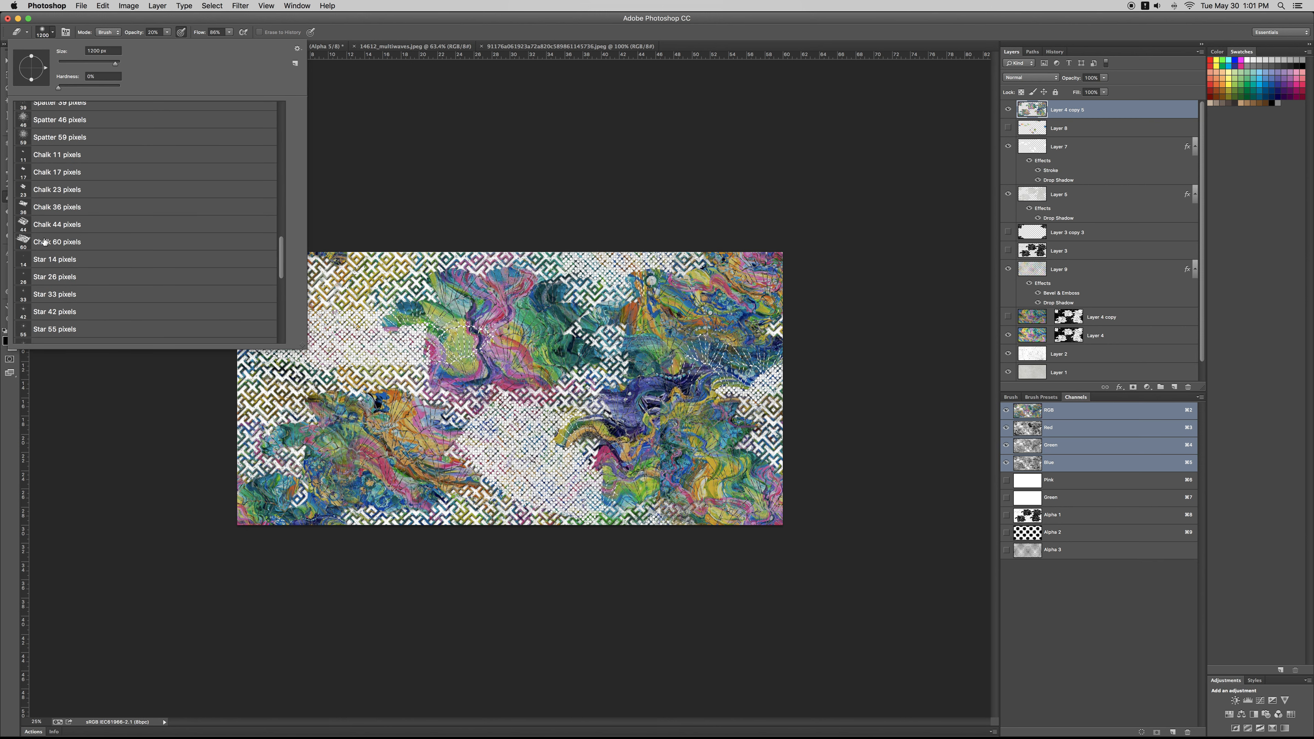
pyautogui.click(44, 241)
pyautogui.click(750, 399)
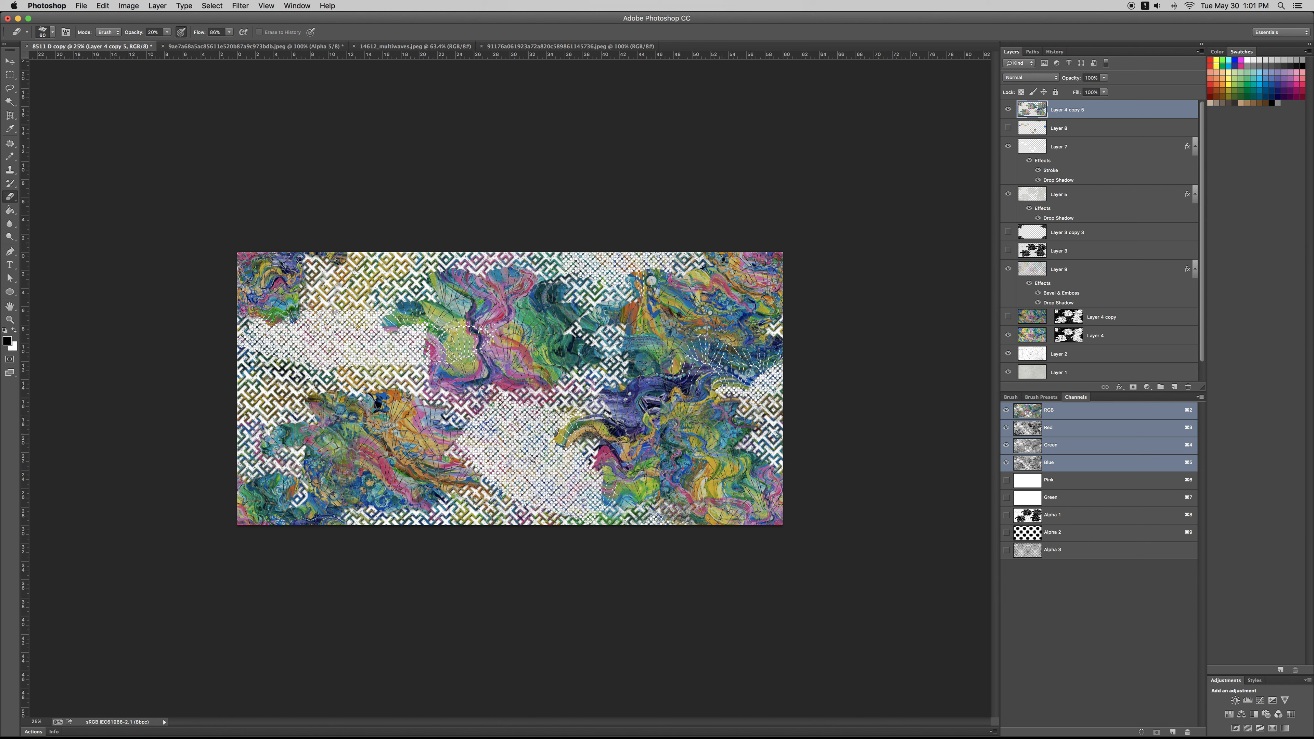
# Step: Raise the Eraser's flow and opacity to 100% and enlarge its chalk brush to cover a whole fan cluster
pyautogui.click(229, 35)
pyautogui.moveTo(230, 42); pyautogui.dragTo(238, 43)
pyautogui.click(167, 33)
pyautogui.click(607, 406)
pyautogui.press(']')
pyautogui.press(']')
pyautogui.press(']')
pyautogui.press(']')
pyautogui.press(']')
pyautogui.press(']')
pyautogui.press(']')
pyautogui.press(']')
pyautogui.press(']')
pyautogui.press(']')
pyautogui.press(']')
pyautogui.press(']')
pyautogui.press(']')
pyautogui.press(']')
pyautogui.press(']')
pyautogui.press(']')
pyautogui.press(']')
pyautogui.press(']')
pyautogui.press(']')
pyautogui.press(']')
pyautogui.press(']')
pyautogui.press(']')
pyautogui.press(']')
pyautogui.press(']')
pyautogui.press(']')
pyautogui.press(']')
pyautogui.press(']')
pyautogui.press(']')
pyautogui.press(']')
pyautogui.press(']')
pyautogui.press(']')
pyautogui.press(']')
pyautogui.press(']')
# Step: Erase the multicoloured fan artwork of Layer 4 copy 5 across the whole canvas to reveal the line fans
pyautogui.click(624, 376)
pyautogui.click(625, 376)
pyautogui.moveTo(625, 377)
pyautogui.mouseDown()
pyautogui.moveTo(487, 317)
pyautogui.moveTo(561, 427)
pyautogui.mouseUp()
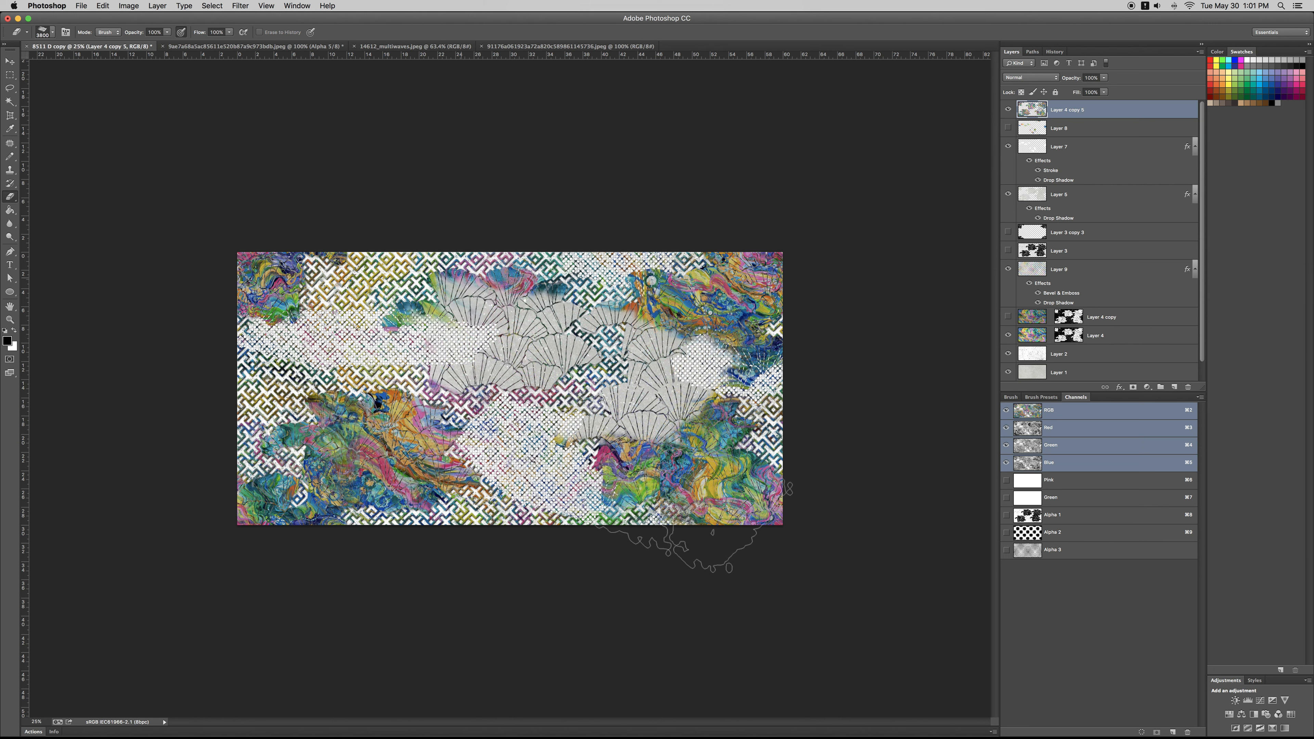
pyautogui.moveTo(434, 544)
pyautogui.mouseDown()
pyautogui.moveTo(312, 375)
pyautogui.moveTo(335, 422)
pyautogui.moveTo(448, 461)
pyautogui.mouseUp()
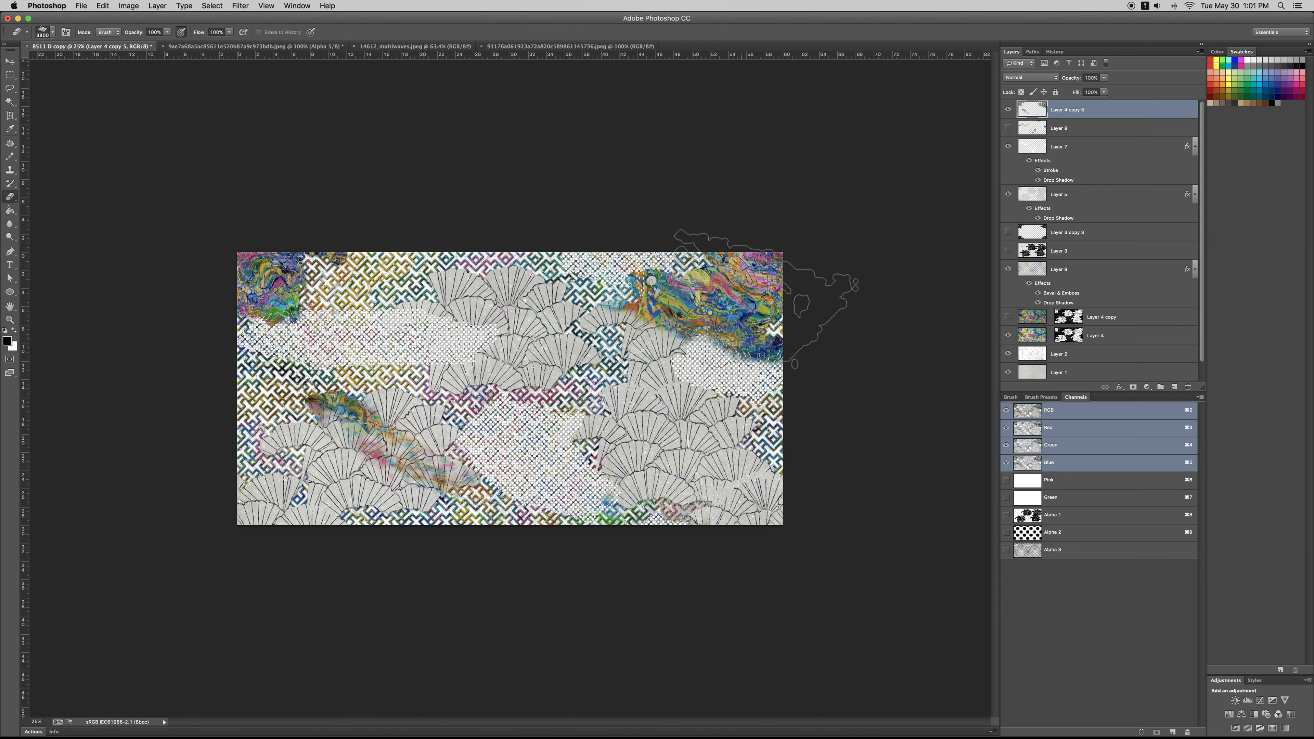
pyautogui.click(766, 284)
pyautogui.moveTo(389, 449)
pyautogui.mouseDown()
pyautogui.moveTo(364, 420)
pyautogui.moveTo(274, 522)
pyautogui.mouseUp()
pyautogui.moveTo(758, 250); pyautogui.dragTo(699, 327)
pyautogui.moveTo(306, 249)
pyautogui.mouseDown()
pyautogui.moveTo(240, 365)
pyautogui.moveTo(259, 366)
pyautogui.mouseUp()
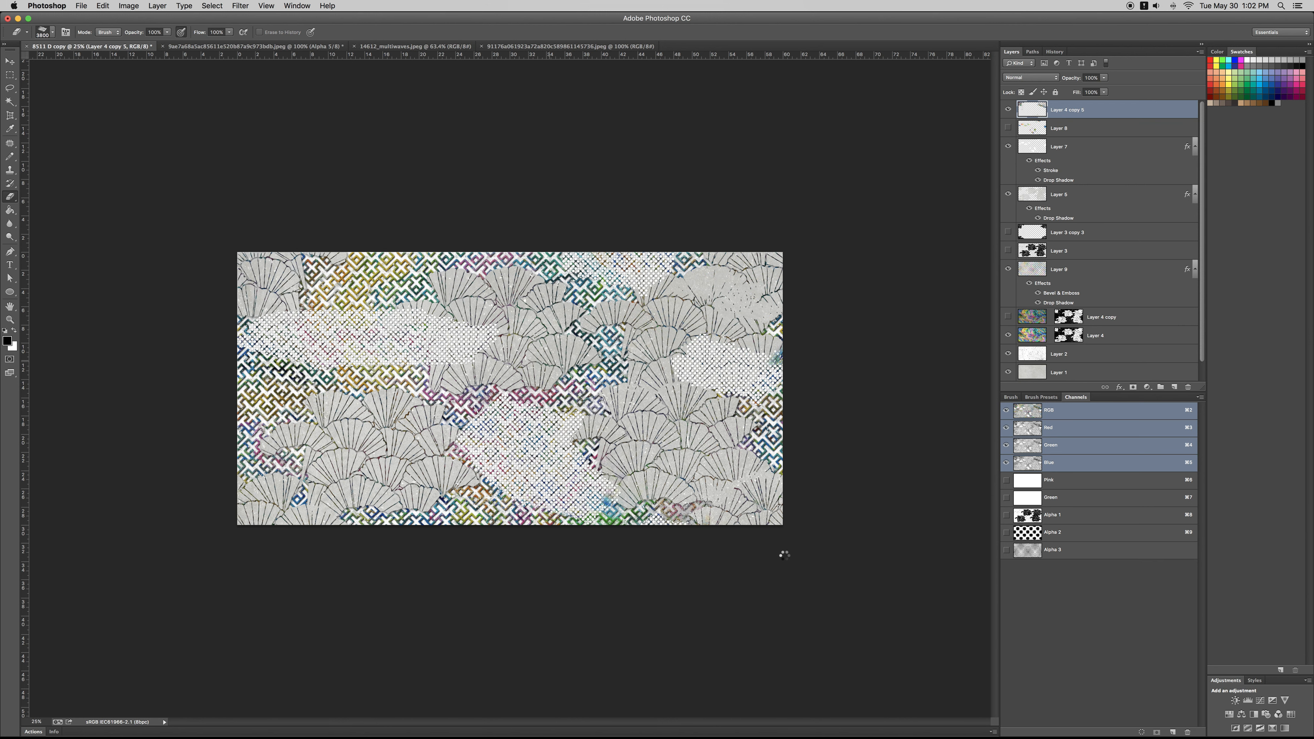
# Step: Toggle Layer 4 off and back on to check what it contributes to the pattern
pyautogui.click(1009, 335)
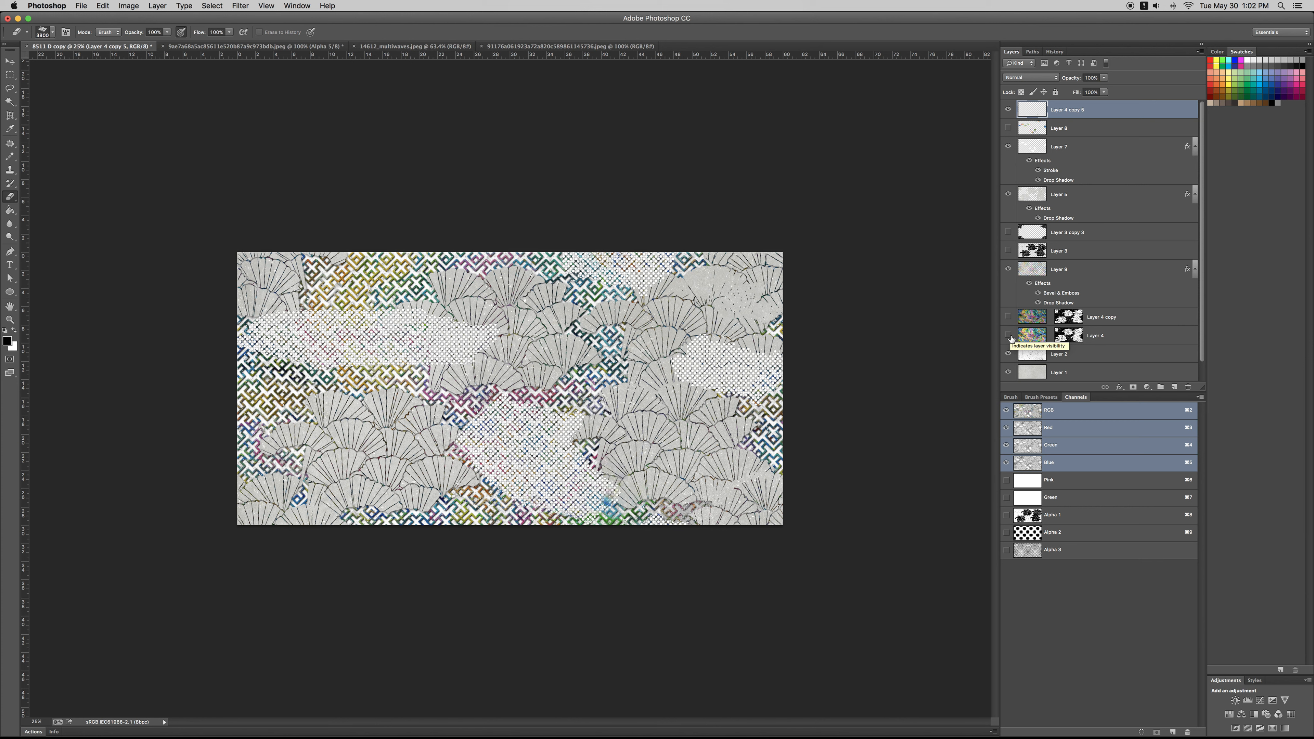
pyautogui.scroll(-1, 1012, 339)
pyautogui.click(1008, 316)
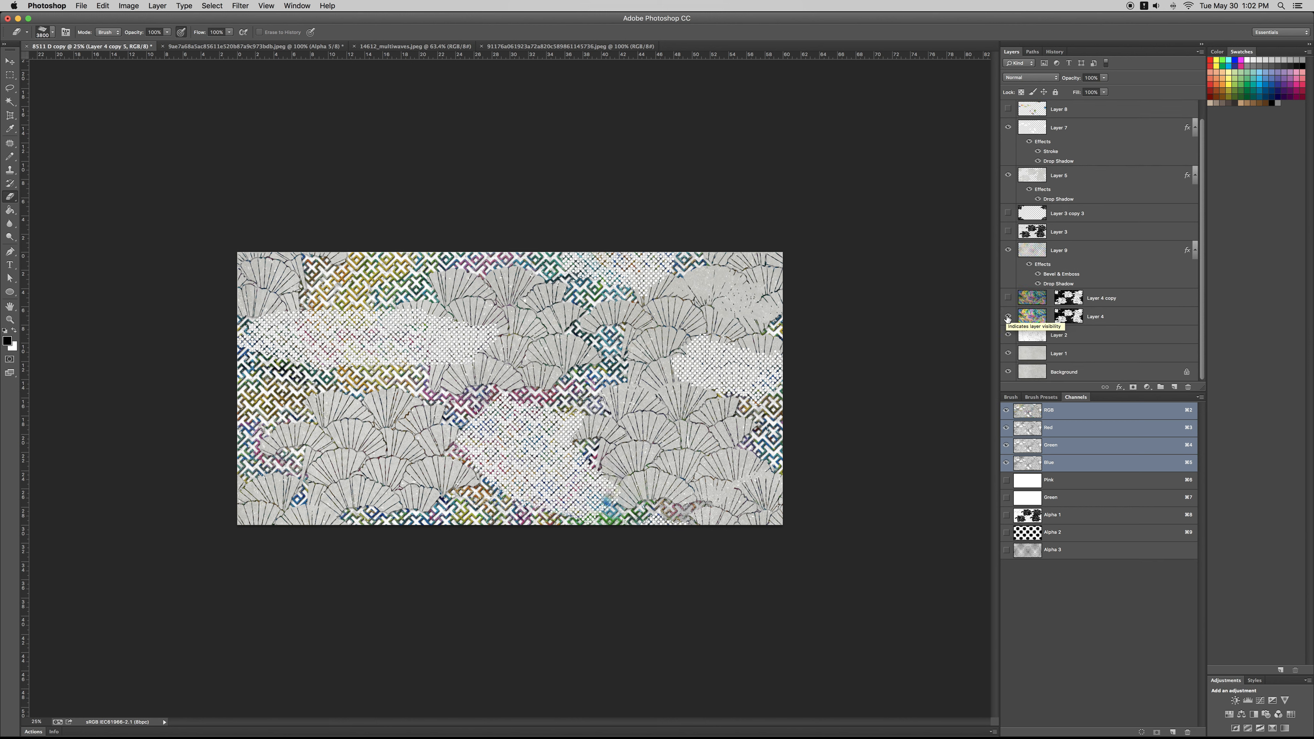
# Step: Toggle Layer 9 to check its effect and set its Drop Shadow opacity to 0%
pyautogui.click(1007, 252)
pyautogui.click(1008, 252)
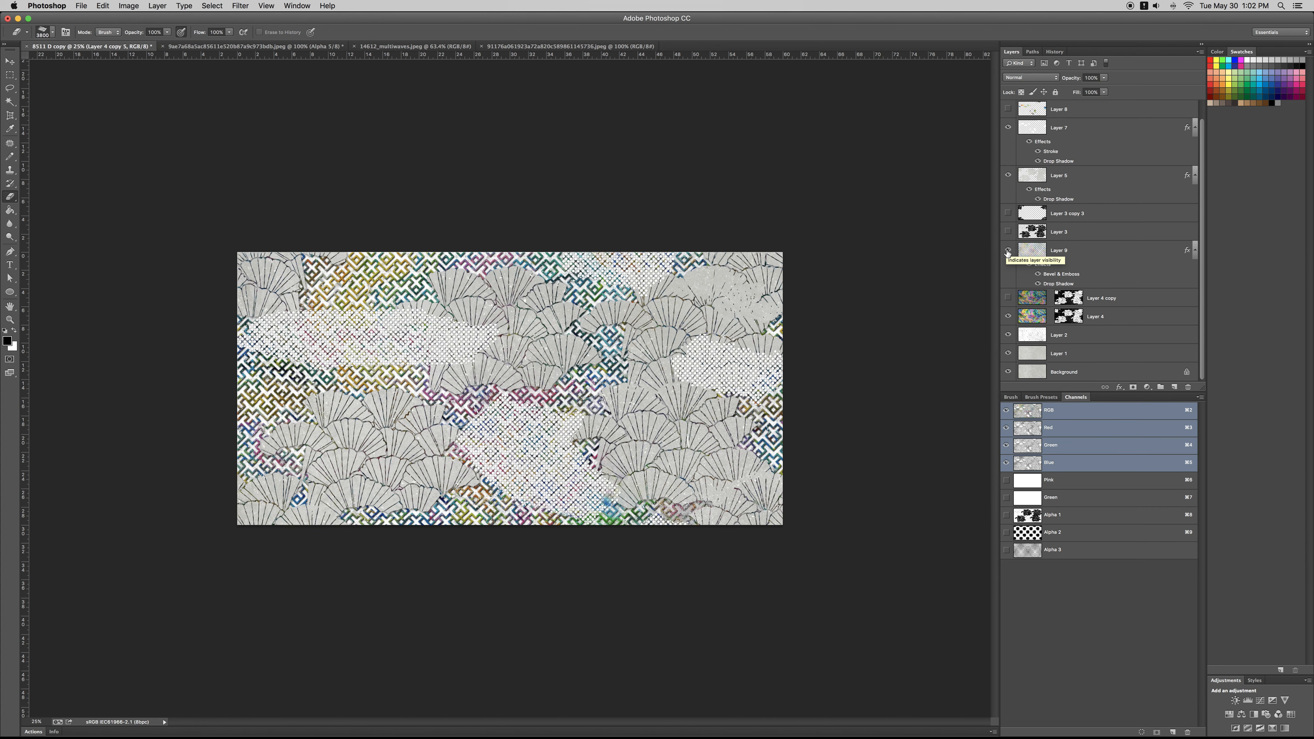
pyautogui.doubleClick(1109, 253)
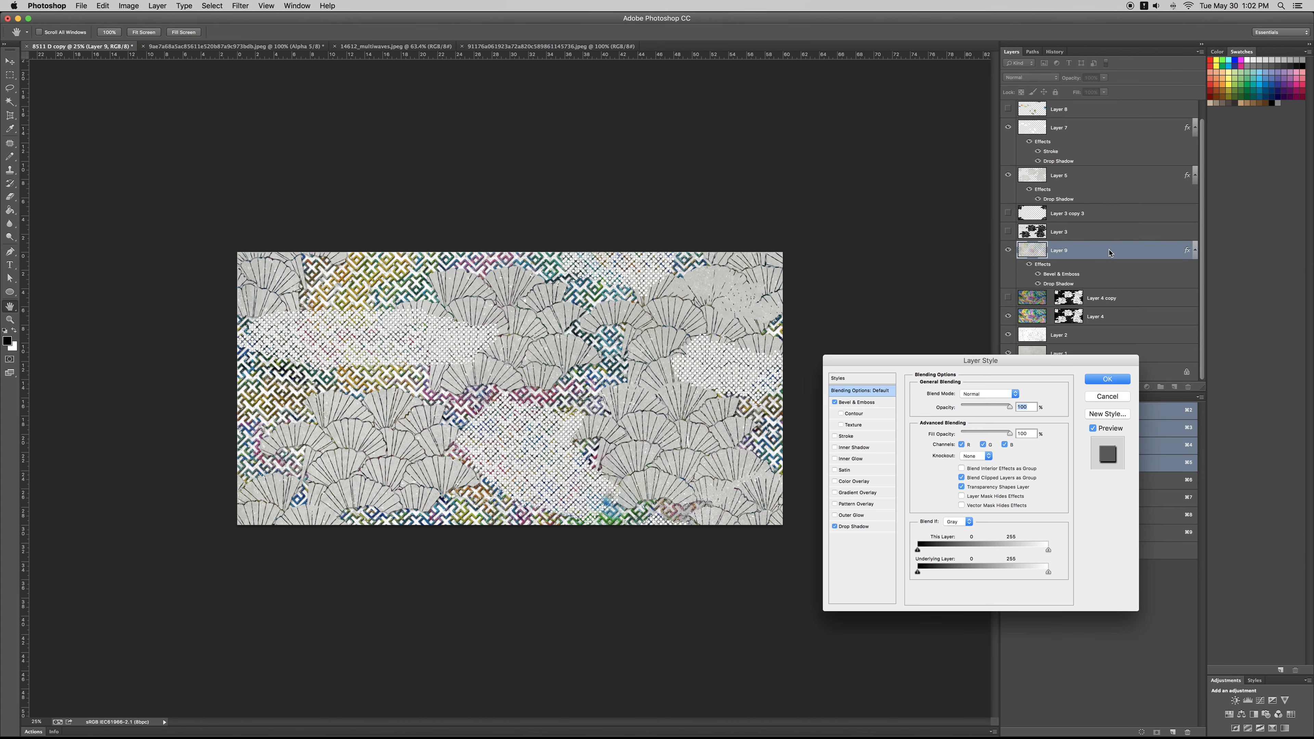
pyautogui.click(859, 403)
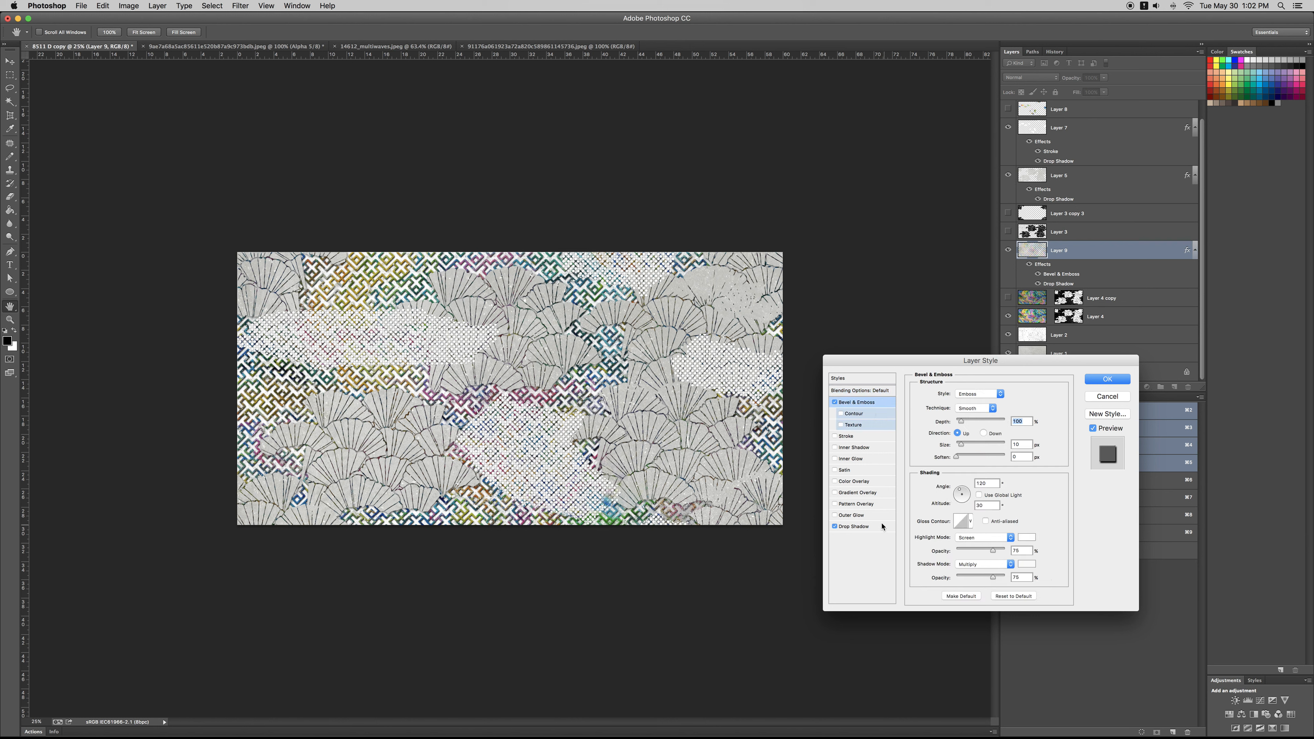
pyautogui.click(869, 526)
pyautogui.moveTo(1002, 410); pyautogui.dragTo(947, 409)
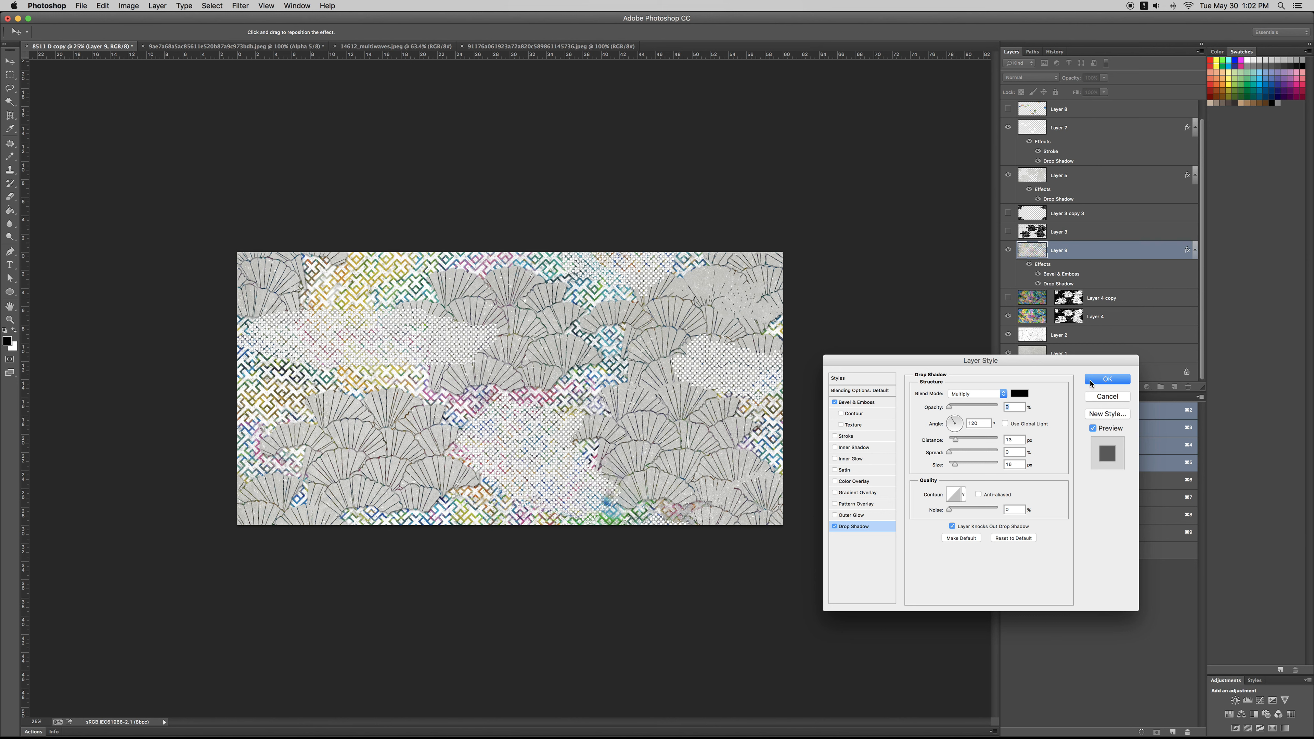
pyautogui.click(1107, 380)
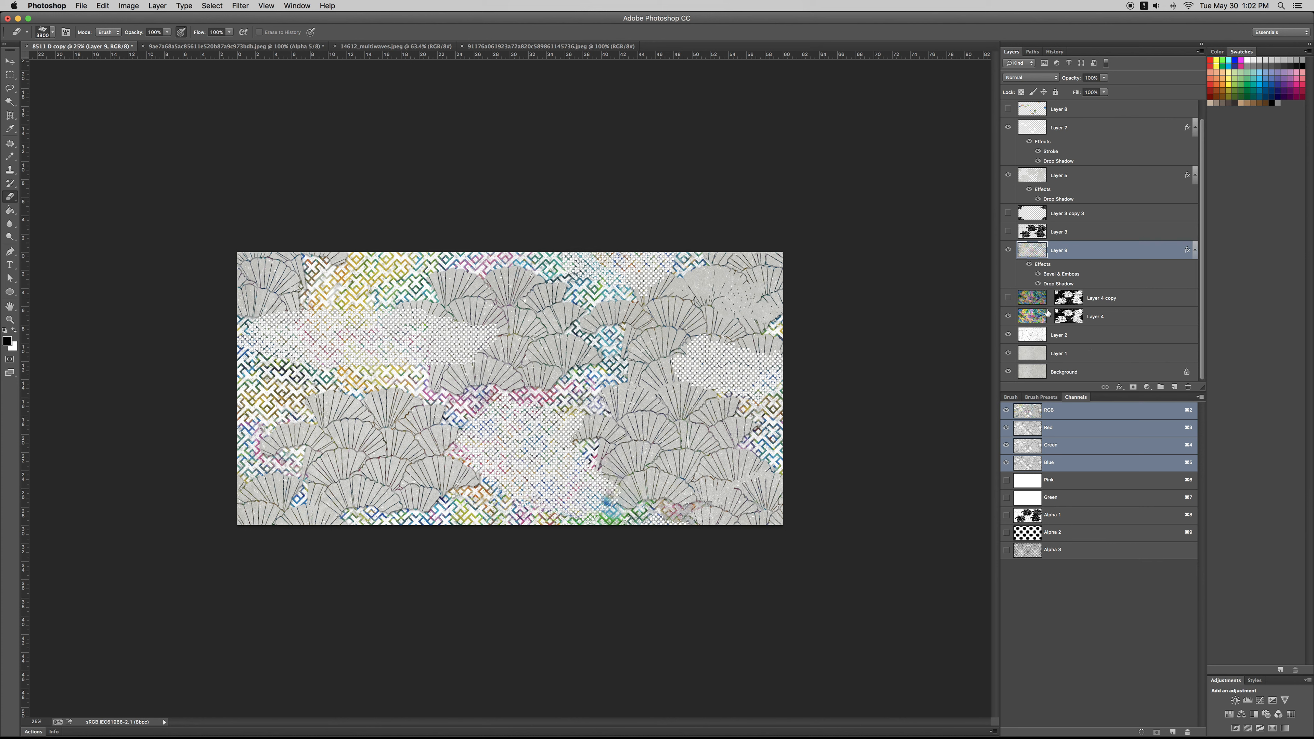
# Step: Show Layer 8 to preview its colours over the halftone areas and hide it again
pyautogui.click(1008, 109)
pyautogui.scroll(1, 1070, 198)
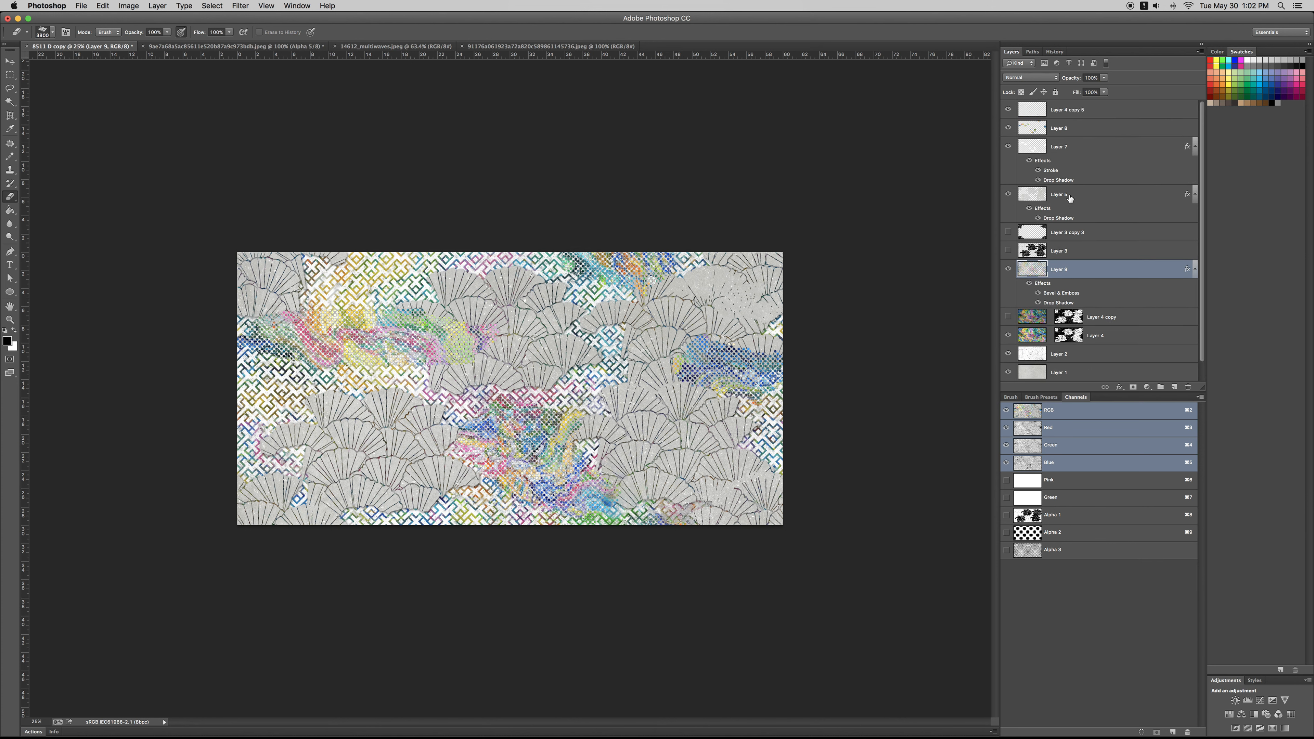
pyautogui.click(1065, 125)
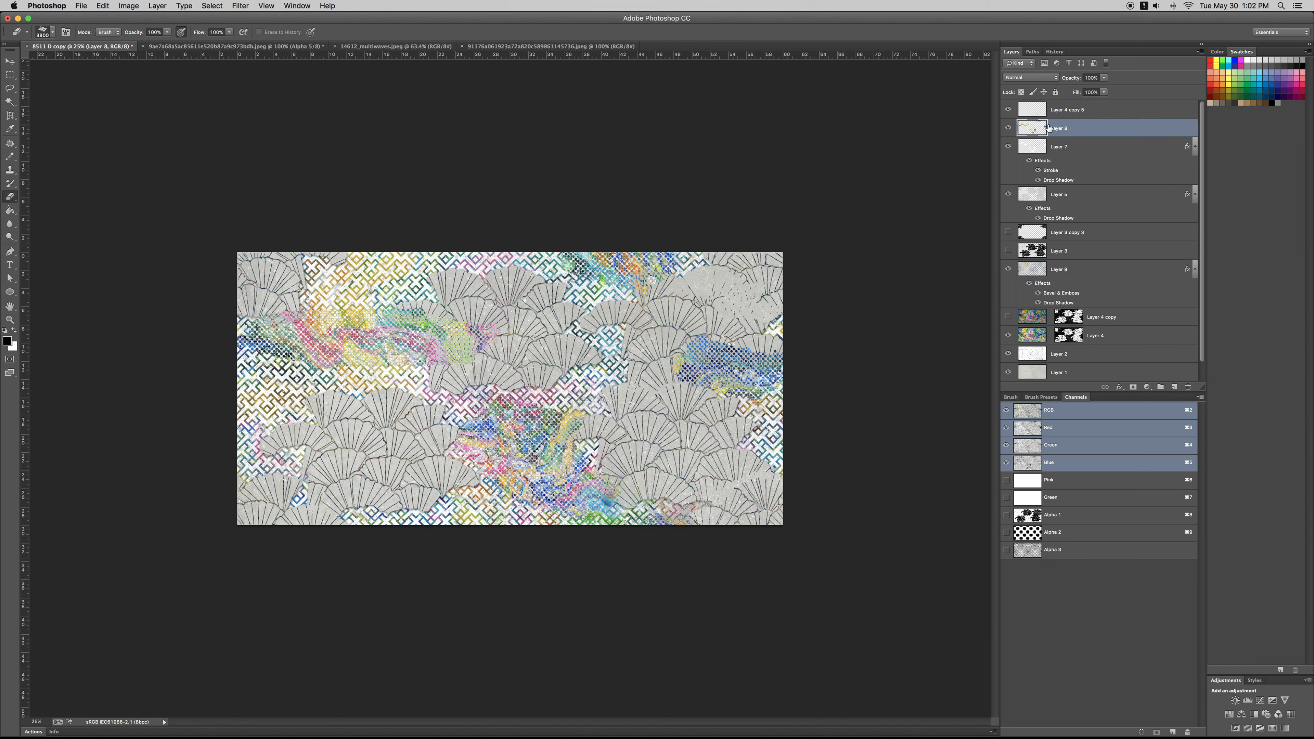
pyautogui.click(1008, 129)
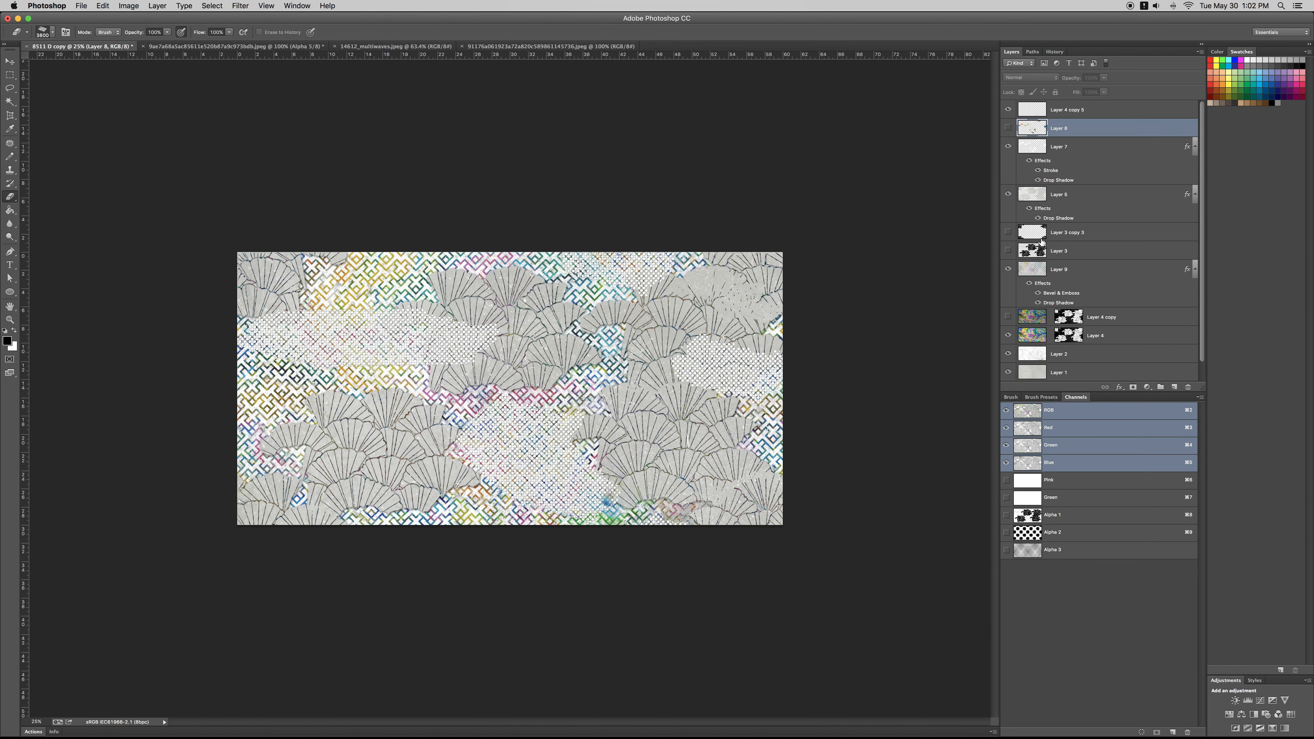
# Step: Load the fan clusters of Layer 3 as a selection, copy that area of Layer 4 to a new layer and bring it to the front
pyautogui.keyDown('super'); pyautogui.click(1037, 254); pyautogui.keyUp('super')
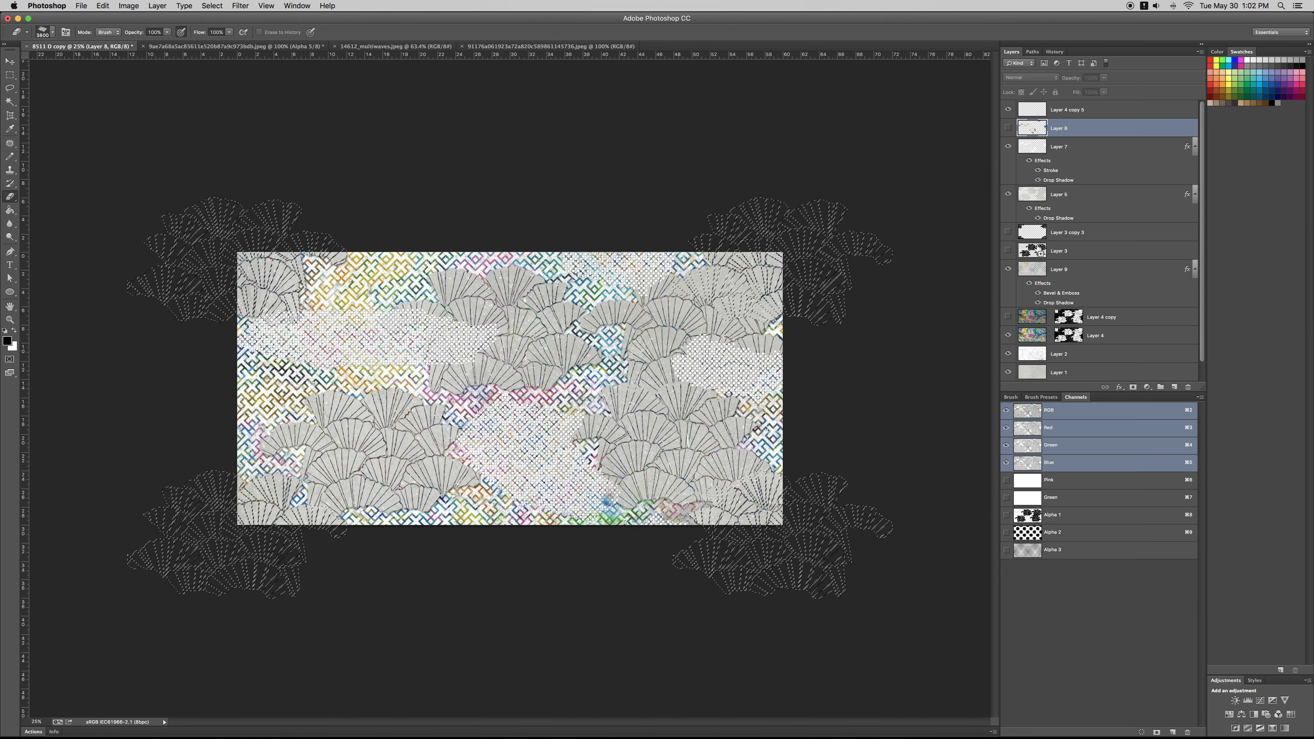
pyautogui.click(1036, 336)
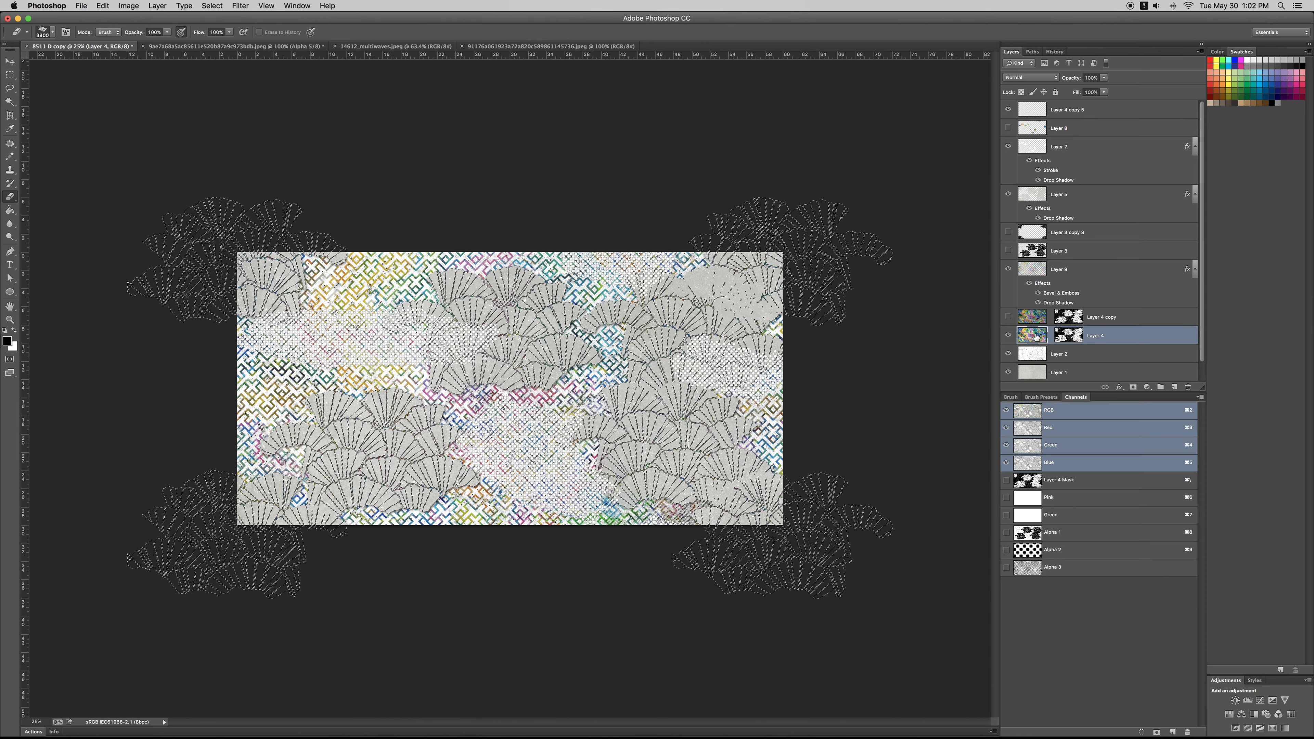
pyautogui.press('super+j')
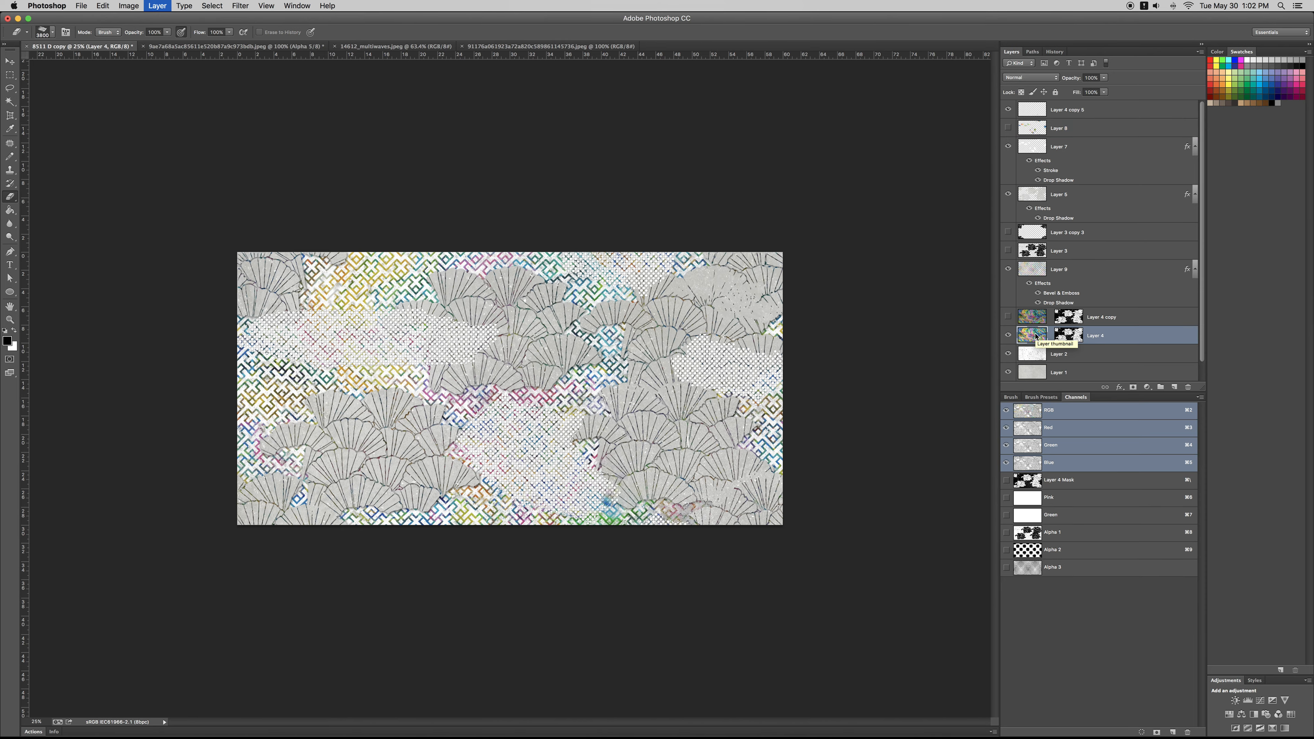
pyautogui.press('shift+super+bracketright')
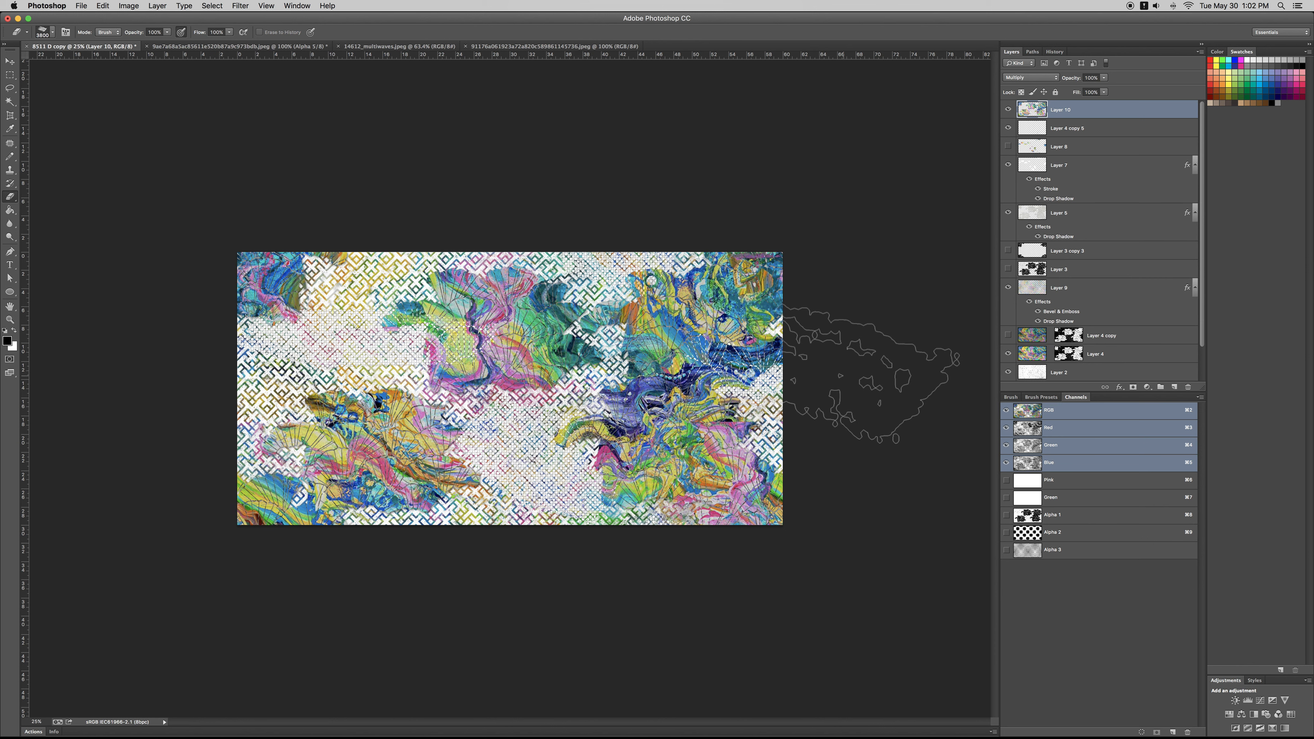
# Step: Cycle through blend modes for the new fan layer and settle on Lighter Color
pyautogui.hotkey('shift', '+')
pyautogui.hotkey('shift', '+')
pyautogui.hotkey('shift', '+')
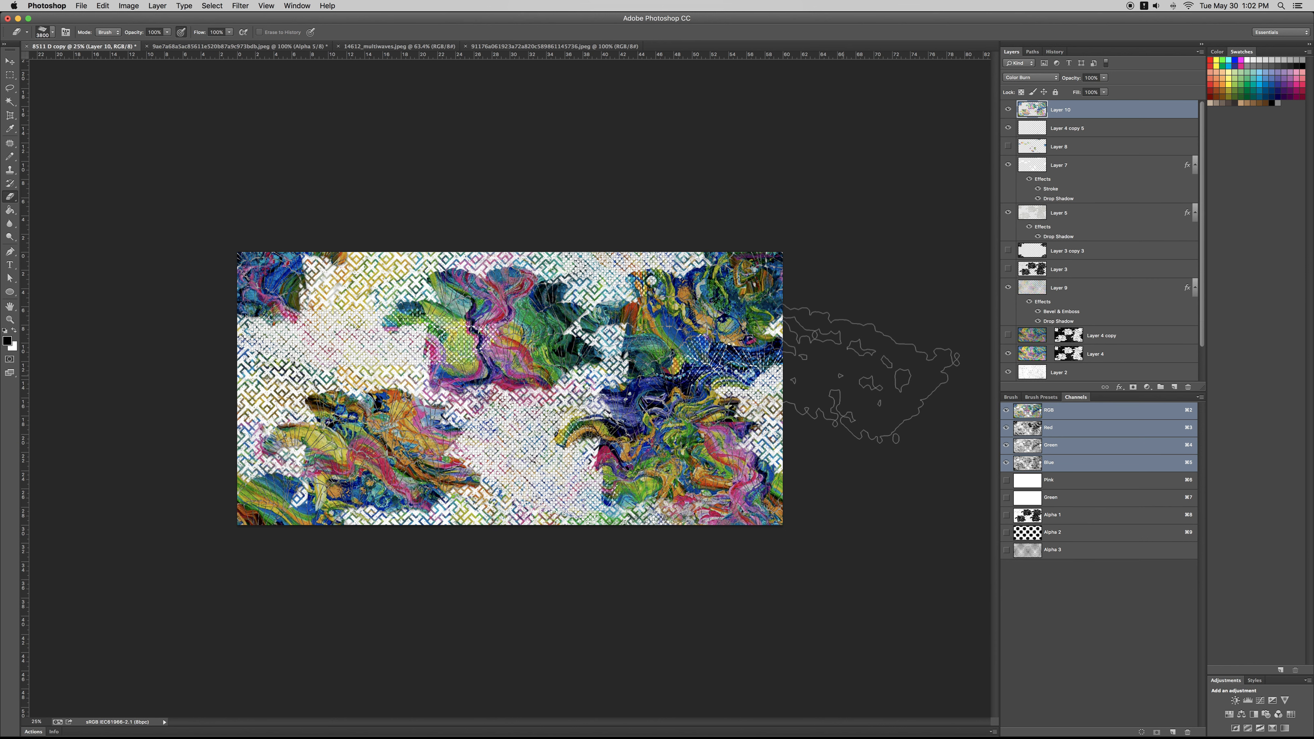
pyautogui.hotkey('shift', '+')
pyautogui.hotkey('shift', '+')
pyautogui.hotkey('shift', '+')
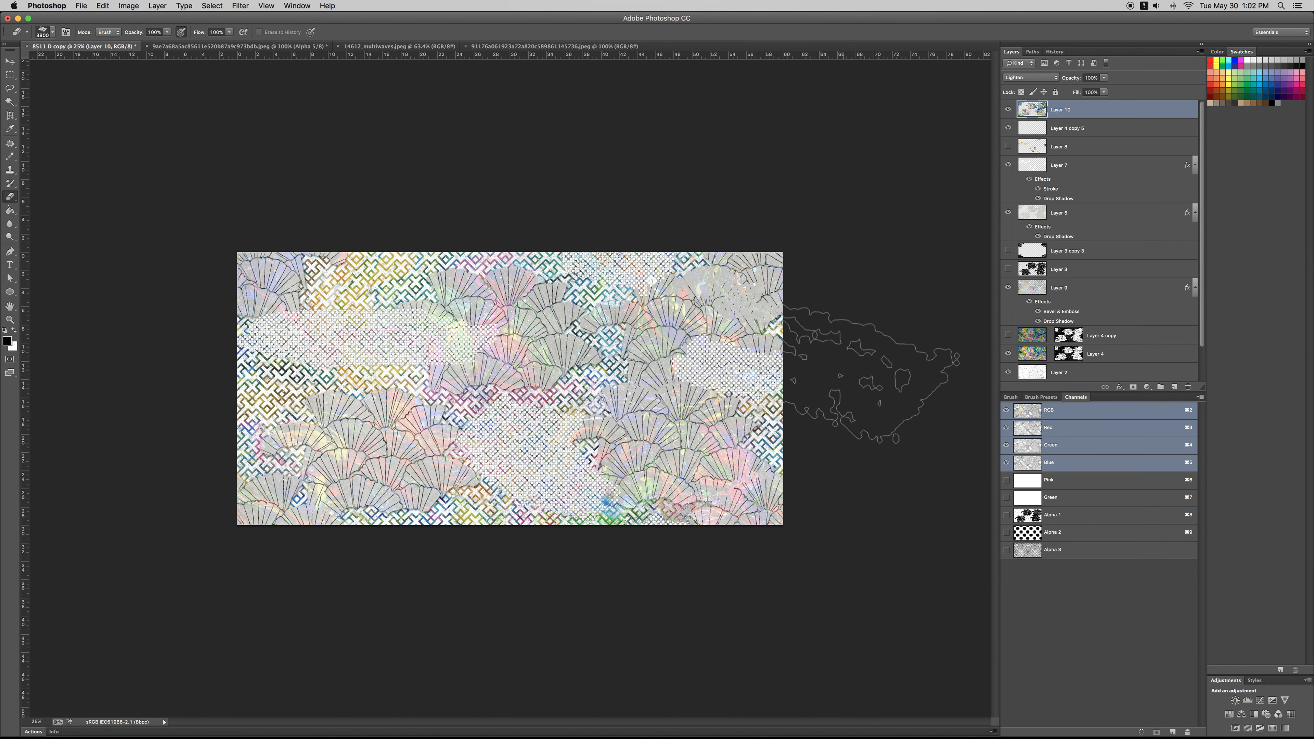
pyautogui.hotkey('shift', '+')
pyautogui.hotkey('shift', '+')
pyautogui.hotkey('shift', '+')
pyautogui.hotkey('shift', '+')
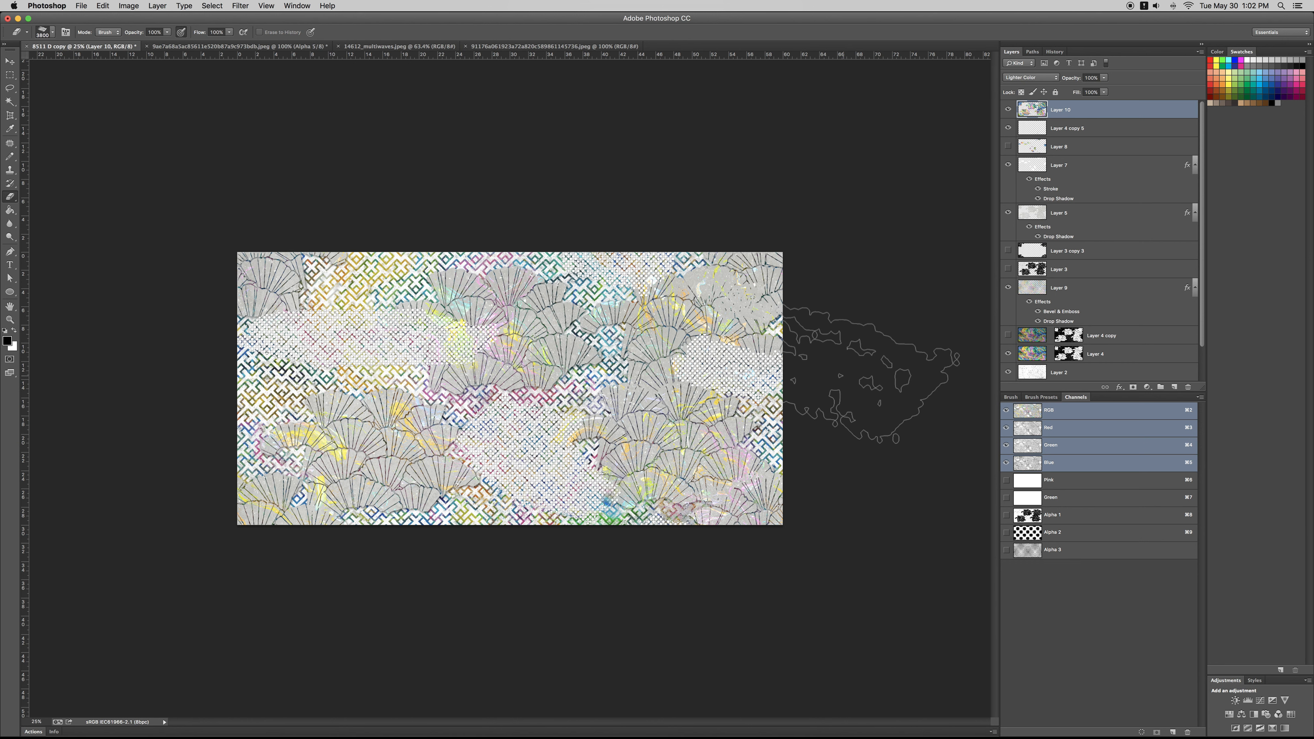
pyautogui.hotkey('shift', '+')
pyautogui.hotkey('shift', '-')
# Step: Try shifting the hue of the Lighter Color fan layer to -180 with Hue/Saturation
pyautogui.press('super+u')
pyautogui.moveTo(916, 538); pyautogui.dragTo(861, 534)
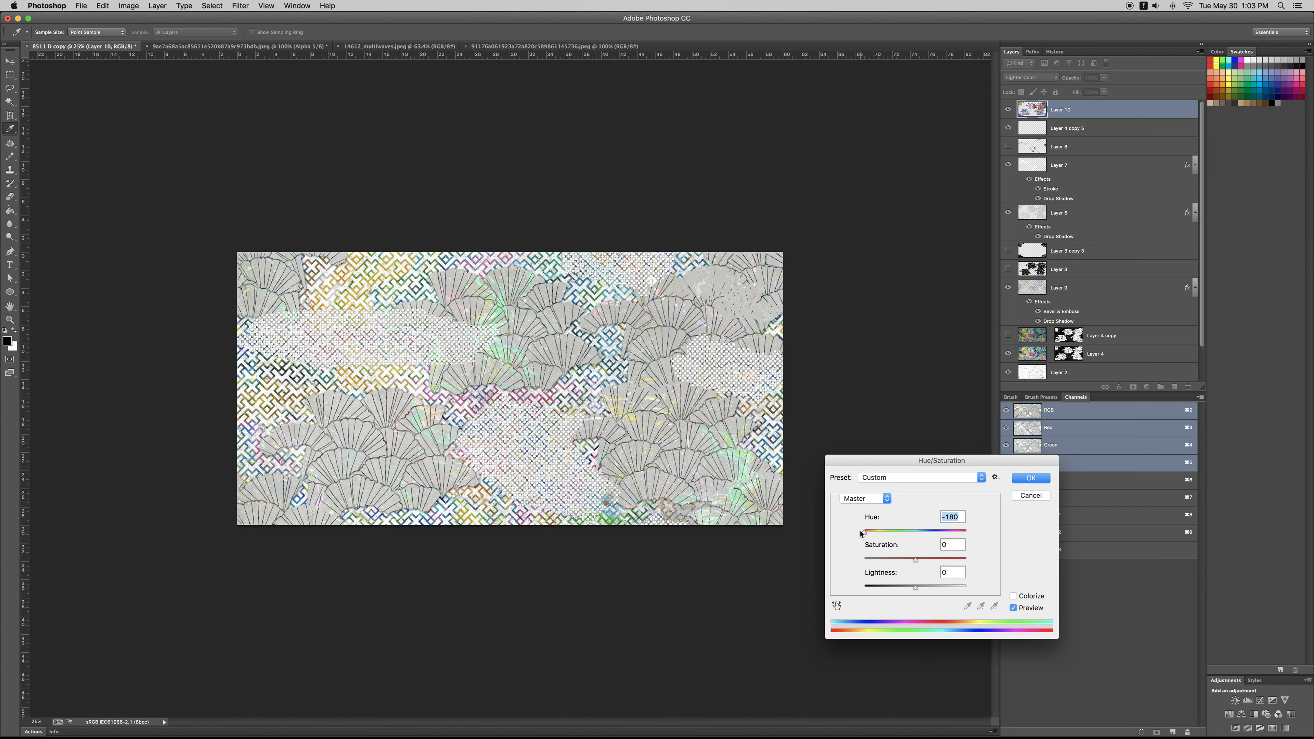
pyautogui.press('Return')
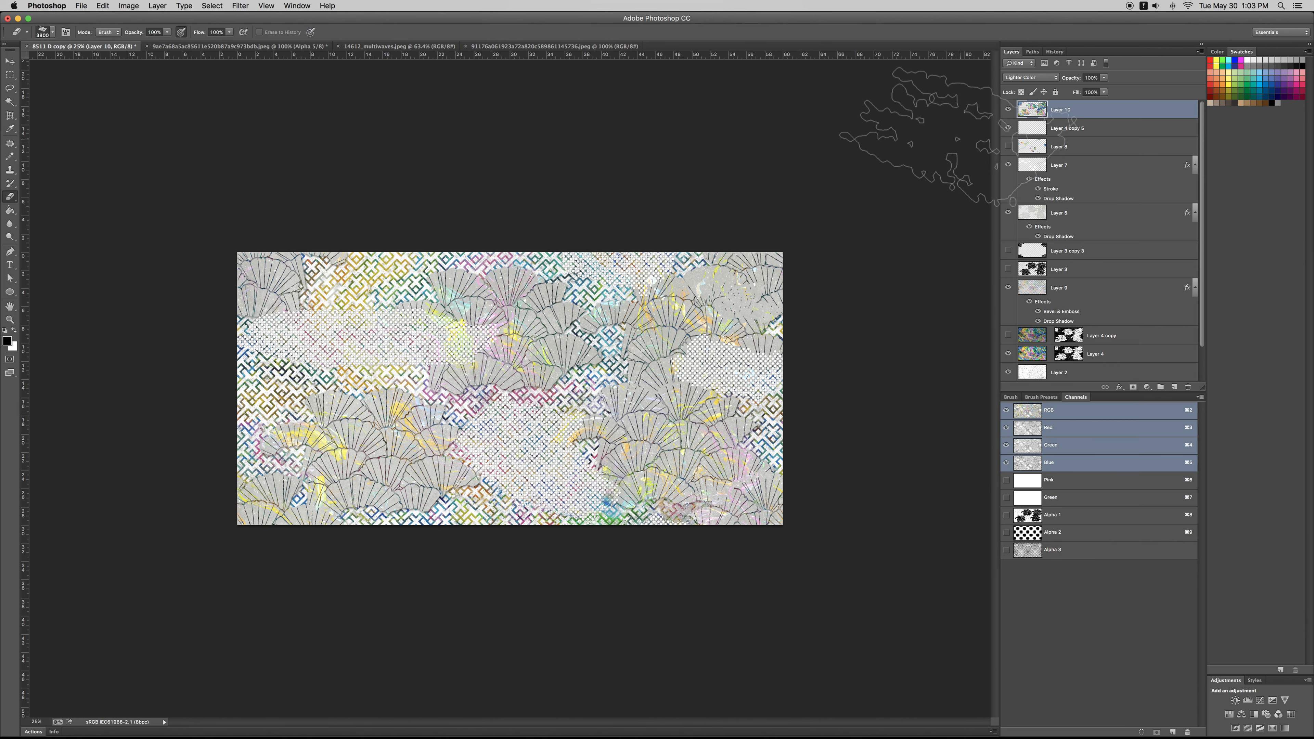
# Step: Toggle Layer 10 to compare the fans with and without colour, leaving it hidden
pyautogui.click(1007, 110)
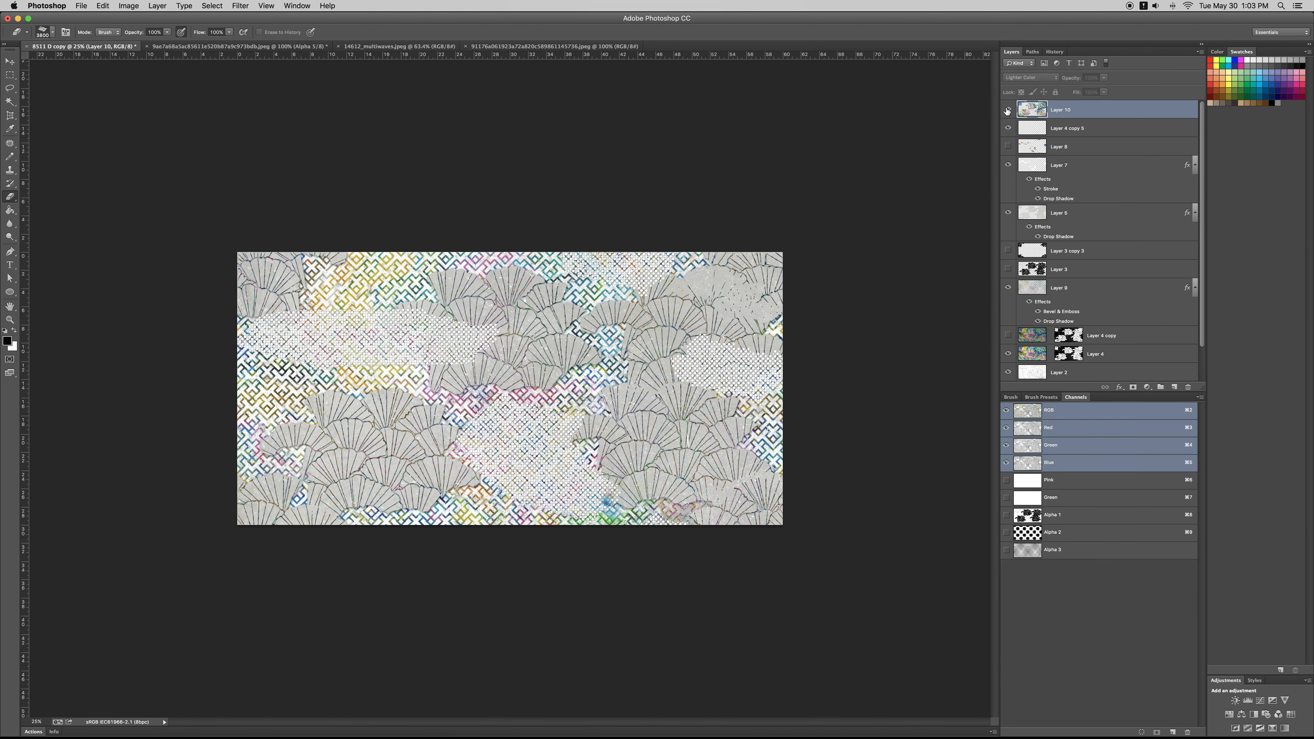
pyautogui.click(1007, 110)
pyautogui.click(1008, 110)
pyautogui.press('z')
pyautogui.keyDown('alt'); pyautogui.click(735, 354); pyautogui.keyUp('alt')
pyautogui.keyDown('alt'); pyautogui.click(735, 354); pyautogui.keyUp('alt')
pyautogui.click(735, 355)
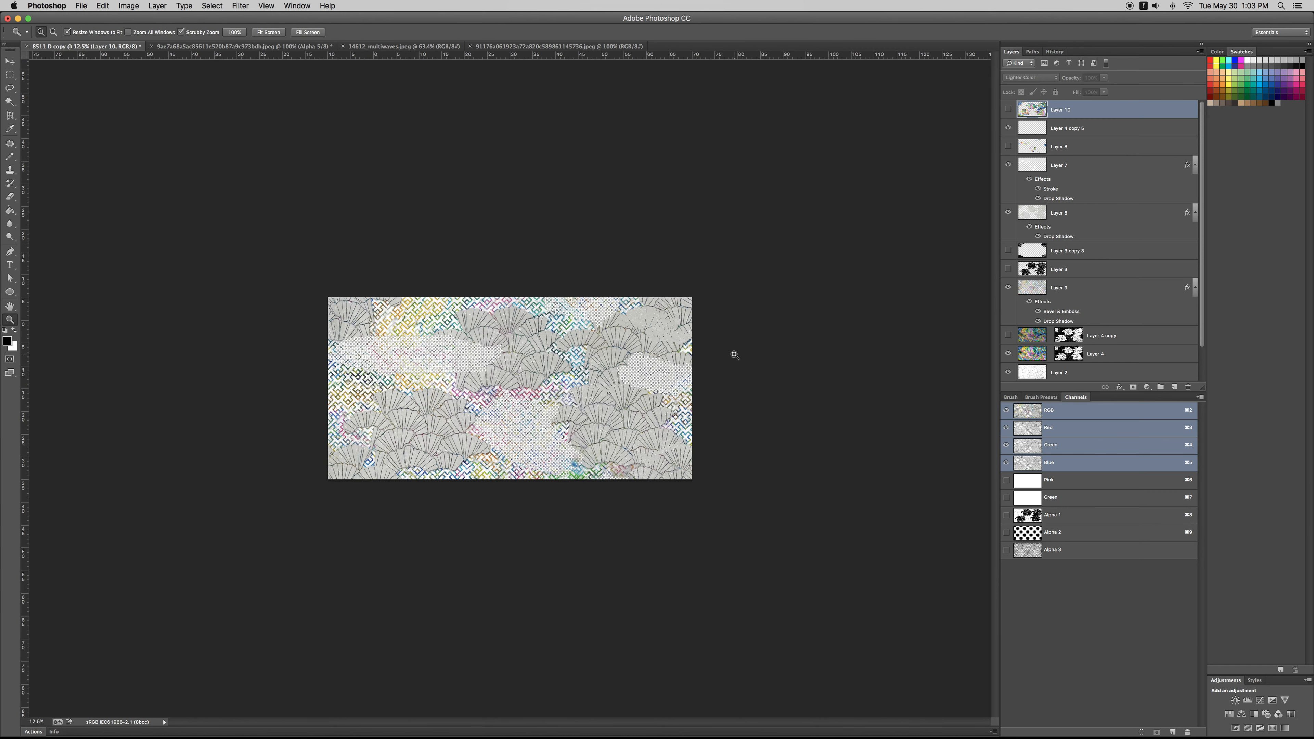
pyautogui.click(735, 355)
pyautogui.click(735, 355)
pyautogui.click(735, 355)
pyautogui.keyDown('alt'); pyautogui.click(735, 354); pyautogui.keyUp('alt')
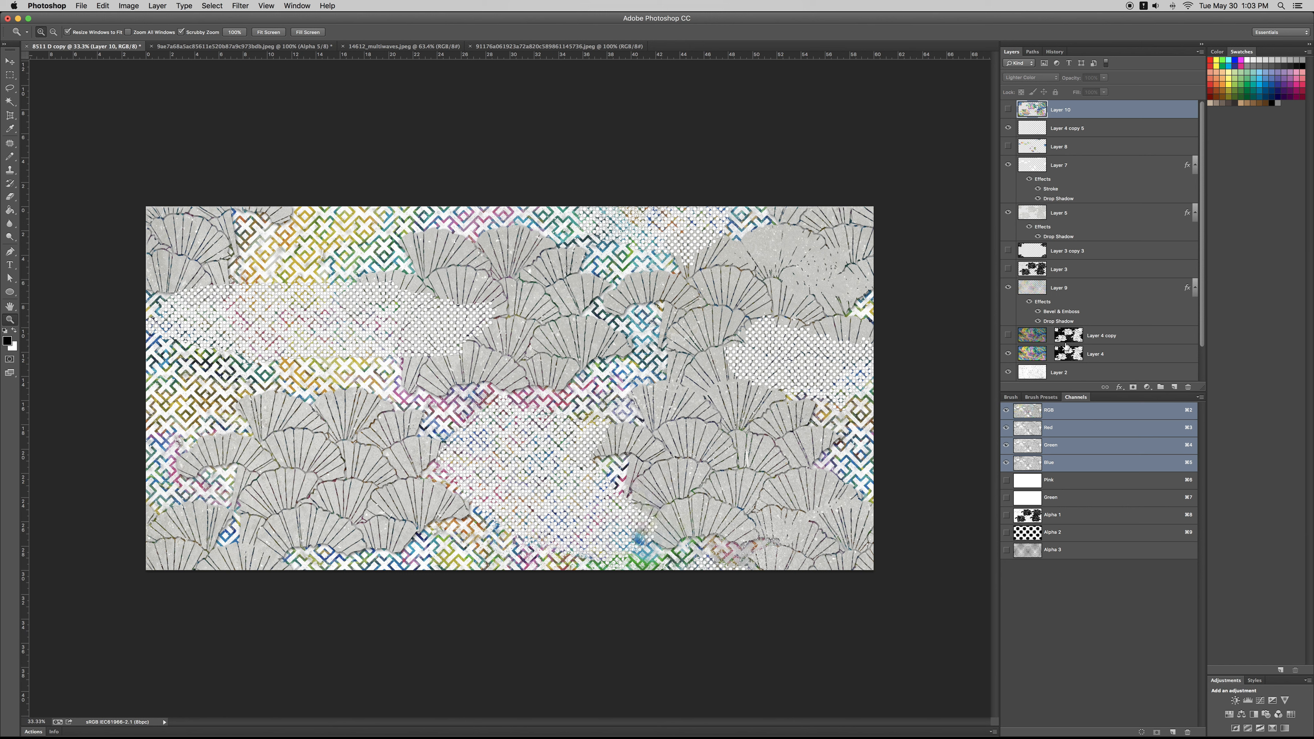
# Step: Toggle Layer 2 off and back on to judge its effect on the whole pattern
pyautogui.scroll(-2, 1045, 343)
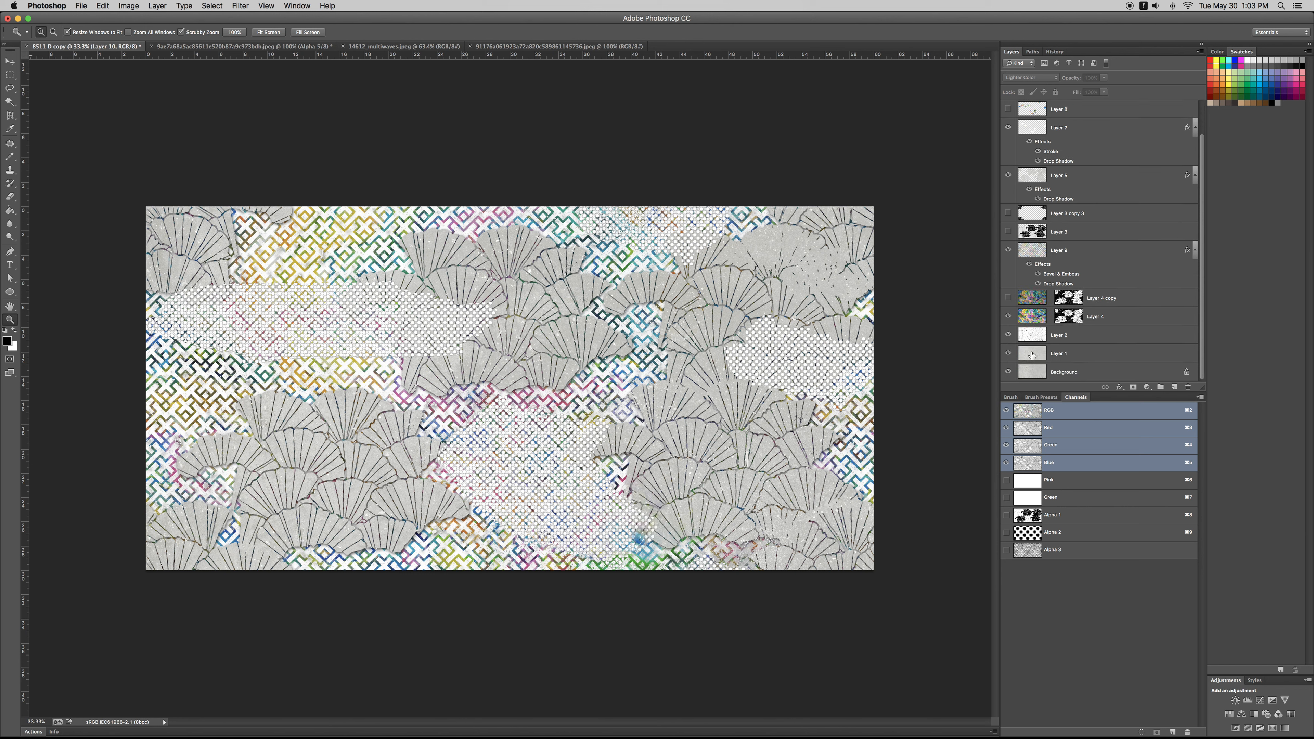
pyautogui.click(1009, 336)
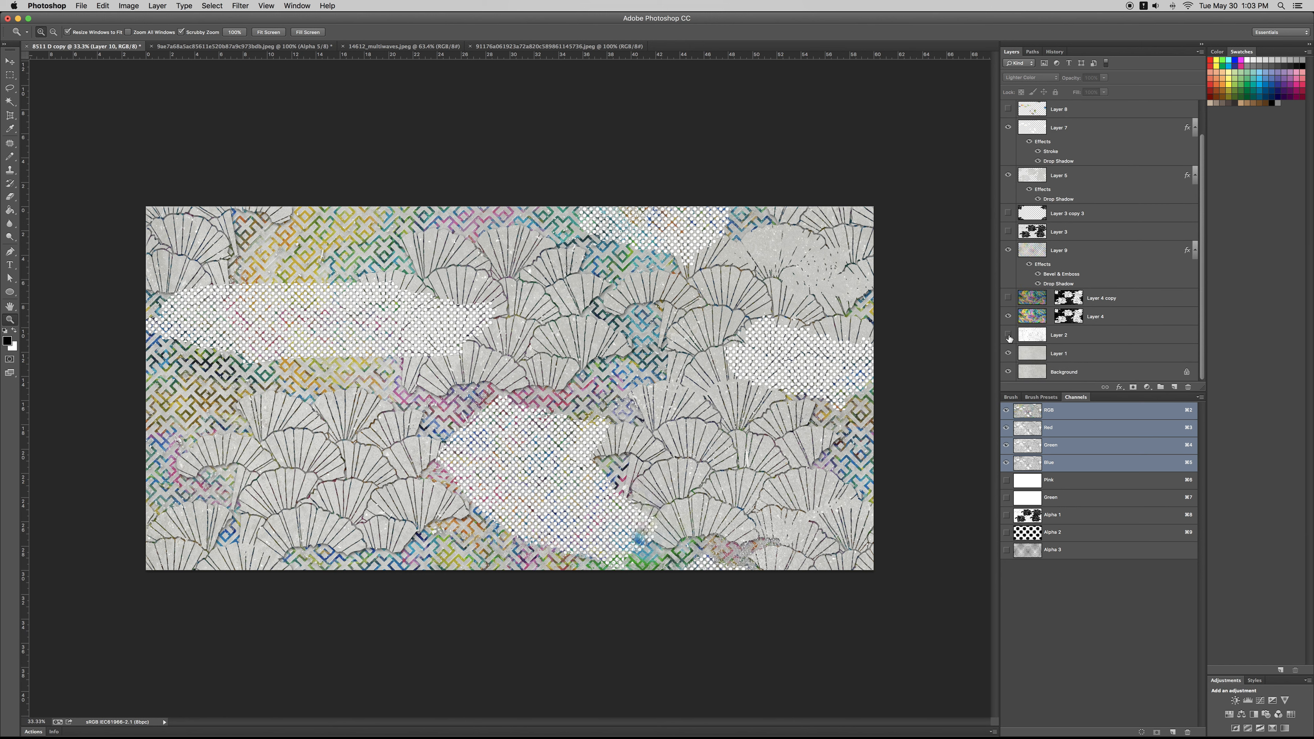
pyautogui.click(1009, 336)
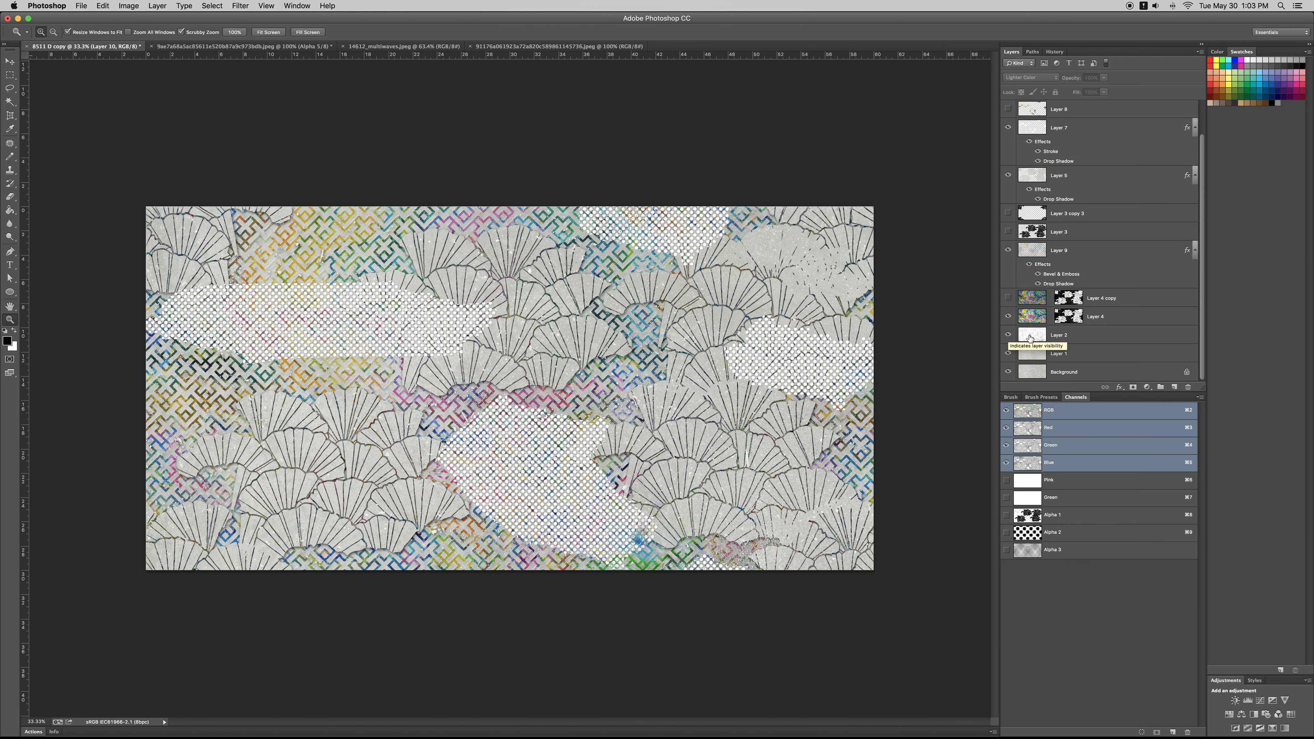
pyautogui.keyDown('alt'); pyautogui.click(737, 379); pyautogui.keyUp('alt')
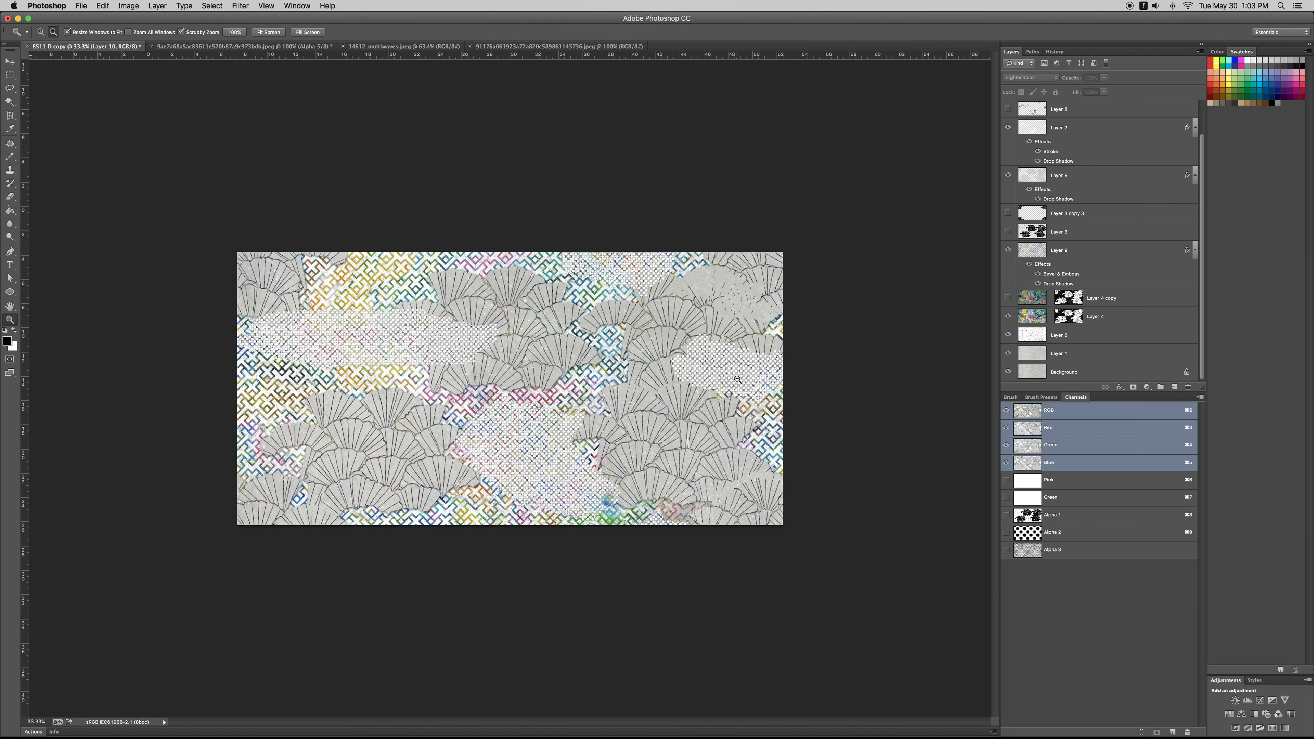
pyautogui.keyDown('alt'); pyautogui.click(737, 379); pyautogui.keyUp('alt')
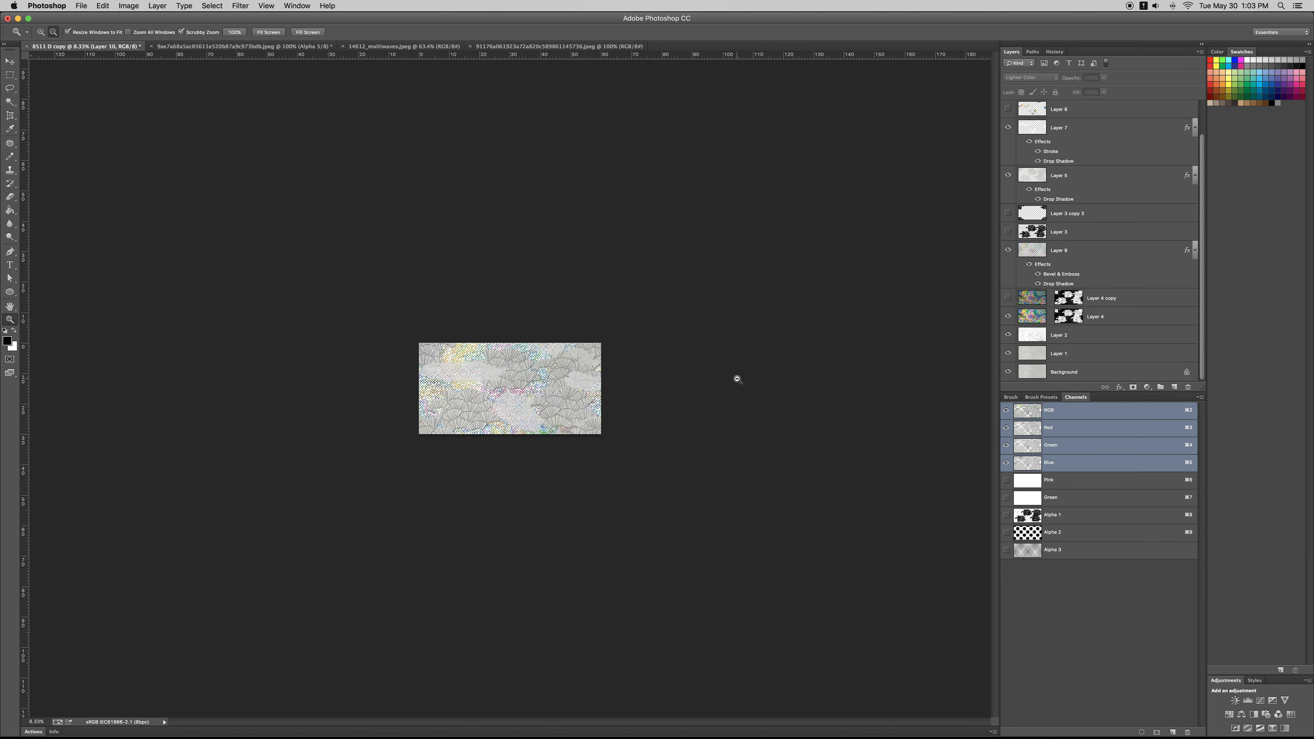
pyautogui.click(737, 379)
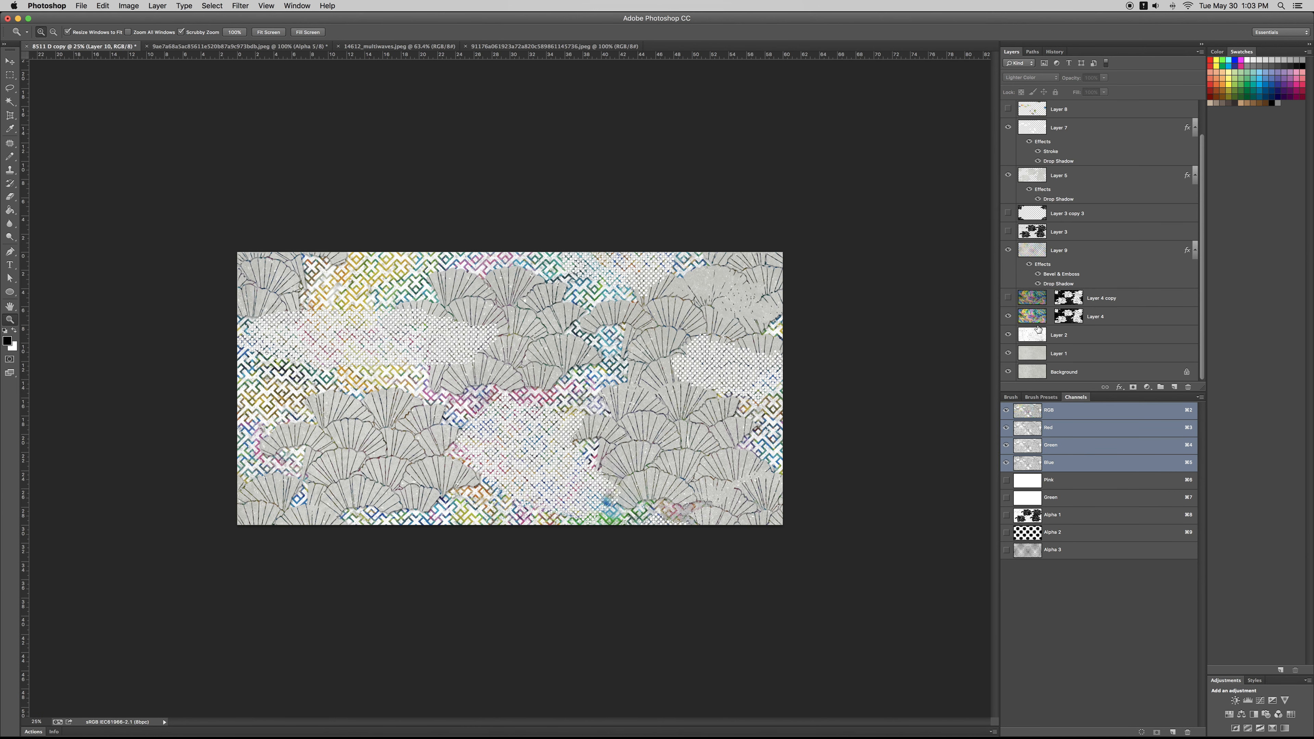
# Step: Copy the marbled artwork of Layer 4 and paste it as a new layer directly above Layer 2
pyautogui.click(1031, 317)
pyautogui.press('super+c')
pyautogui.click(1038, 341)
pyautogui.press('super+c')
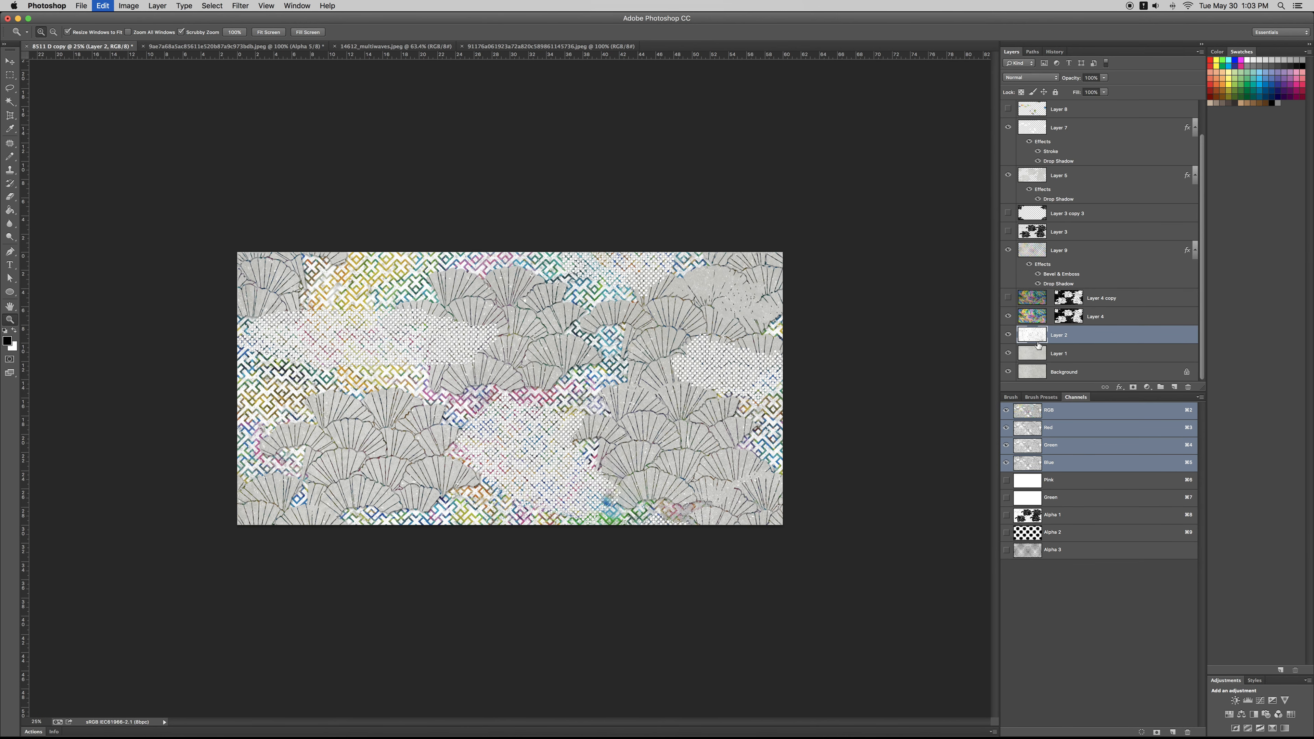
pyautogui.press('super+v')
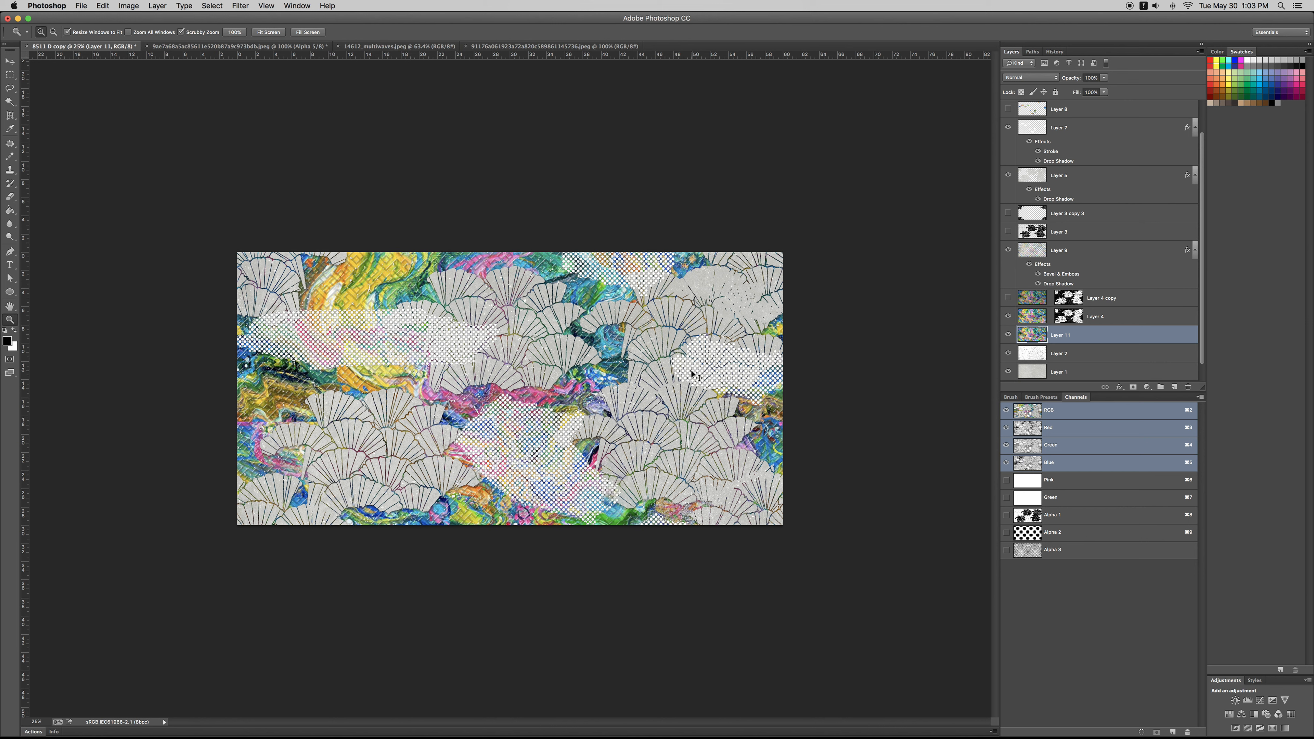
# Step: Rotate the pasted marbled artwork by 180° with Free Transform, trying the 90° orientations on the way
pyautogui.press('super+t')
pyautogui.rightClick(566, 337)
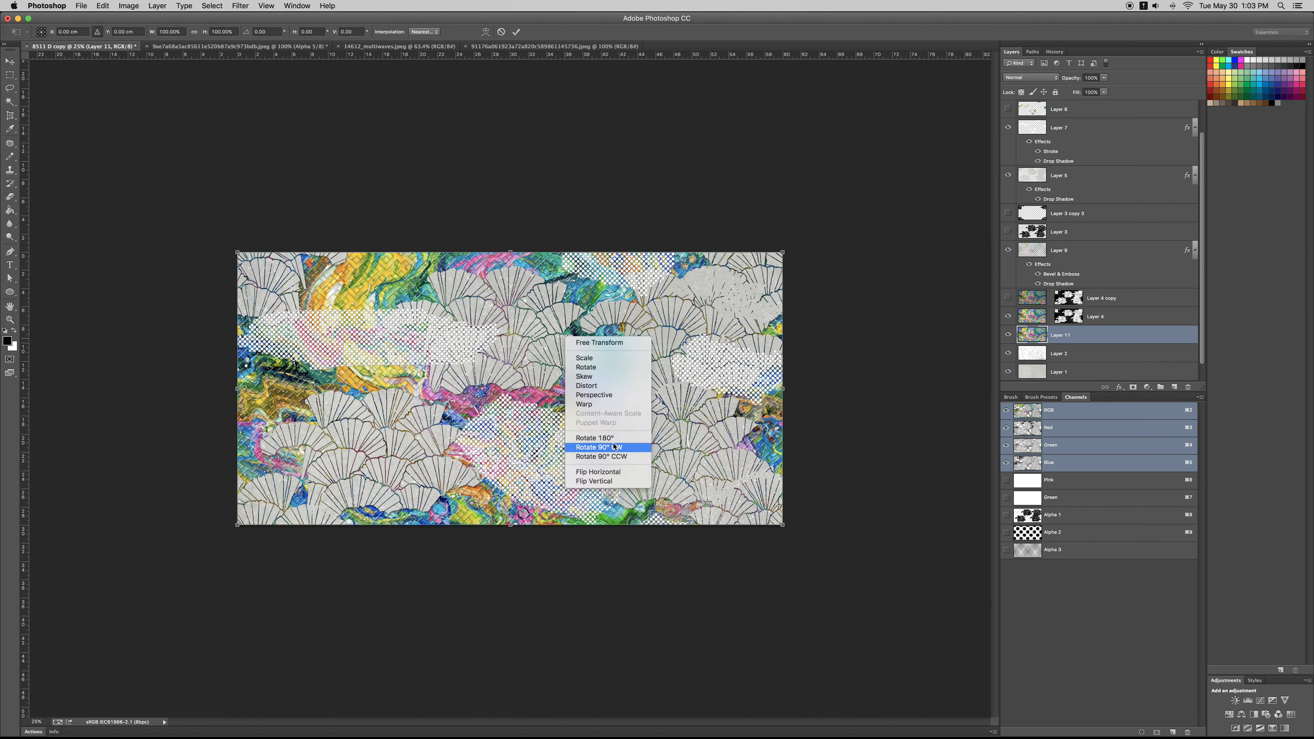
pyautogui.click(600, 448)
pyautogui.rightClick(553, 342)
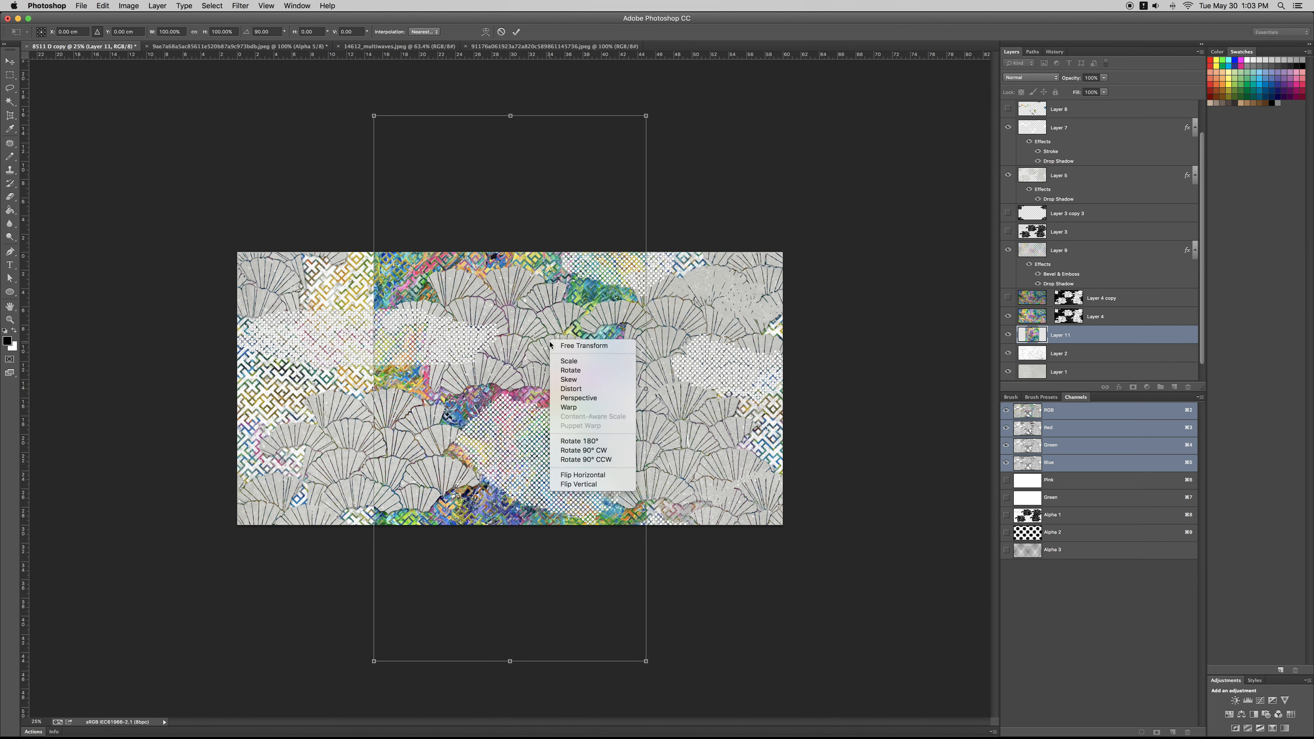
pyautogui.click(586, 441)
pyautogui.rightClick(572, 381)
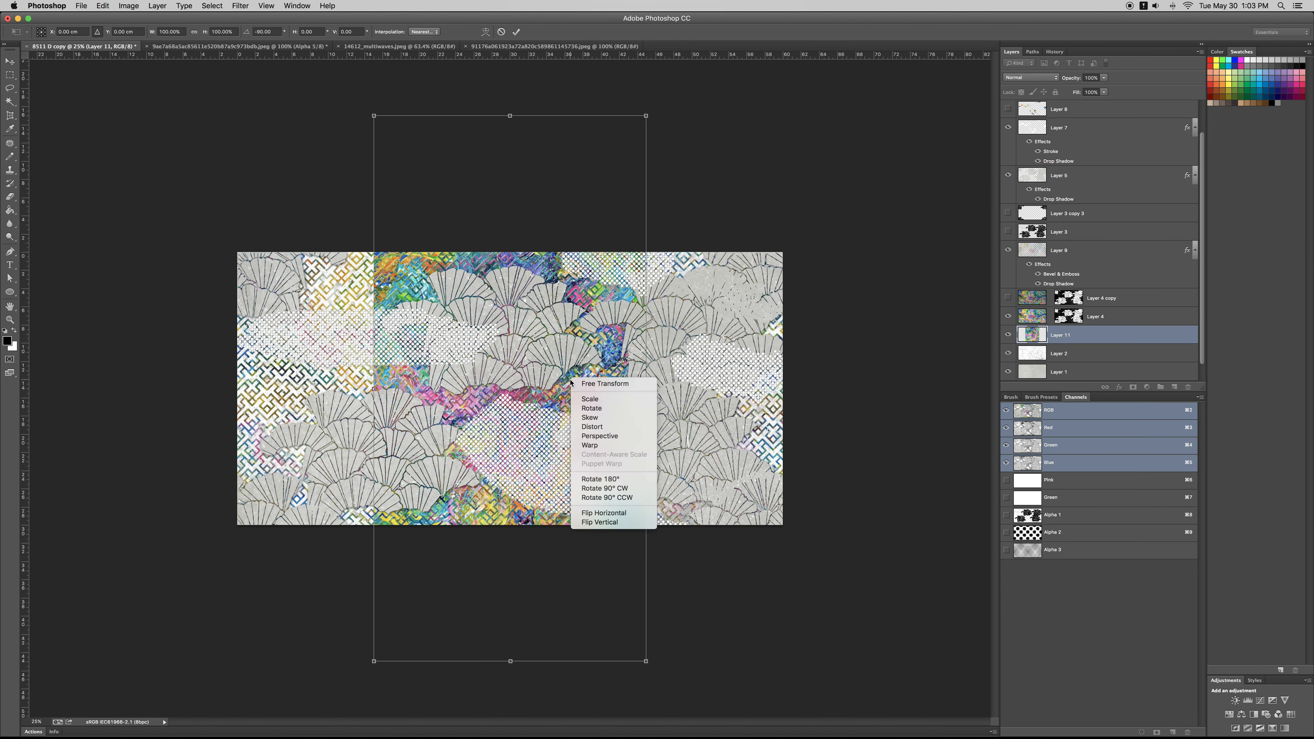
pyautogui.click(600, 481)
pyautogui.rightClick(593, 412)
pyautogui.click(615, 520)
pyautogui.rightClick(601, 446)
pyautogui.press('Escape')
pyautogui.press('Return')
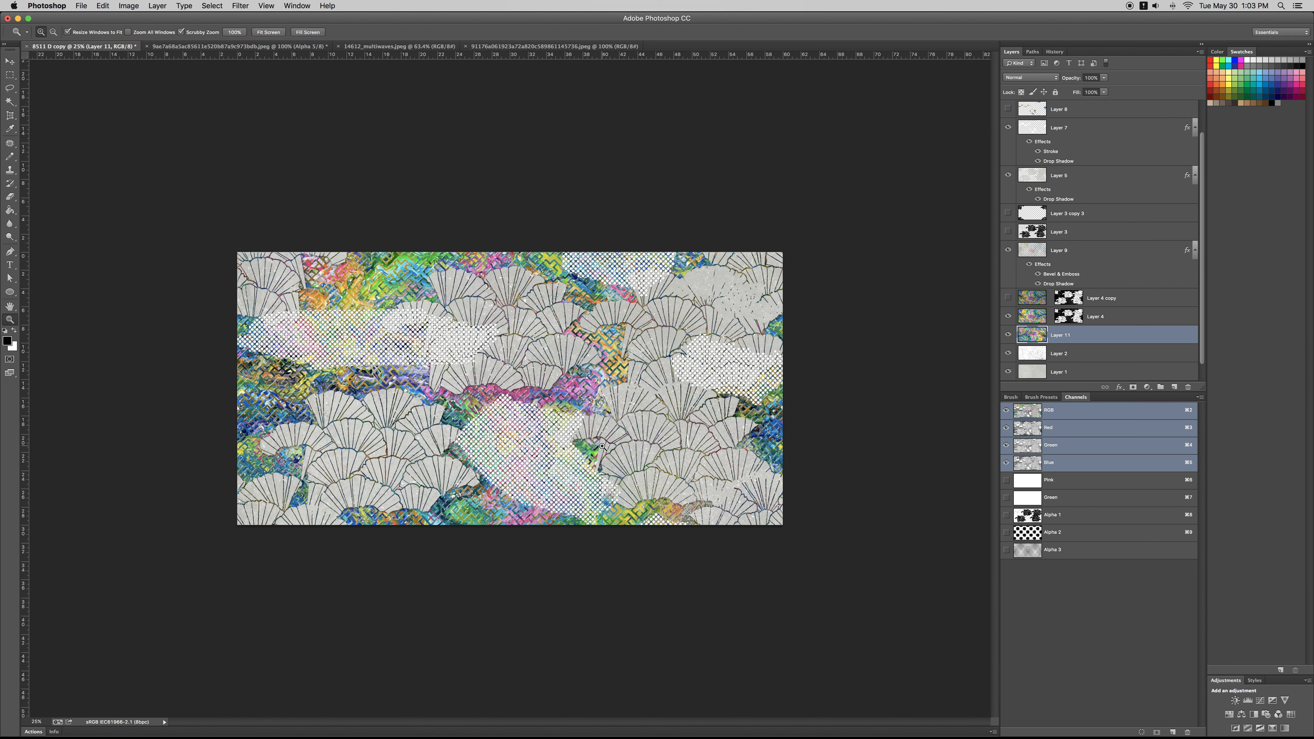
# Step: Scale Layer 11's marbled artwork down to a small piece in the lower-left corner of the canvas
pyautogui.press('super+t')
pyautogui.moveTo(782, 252); pyautogui.dragTo(448, 394)
pyautogui.press('Return')
pyautogui.press('z')
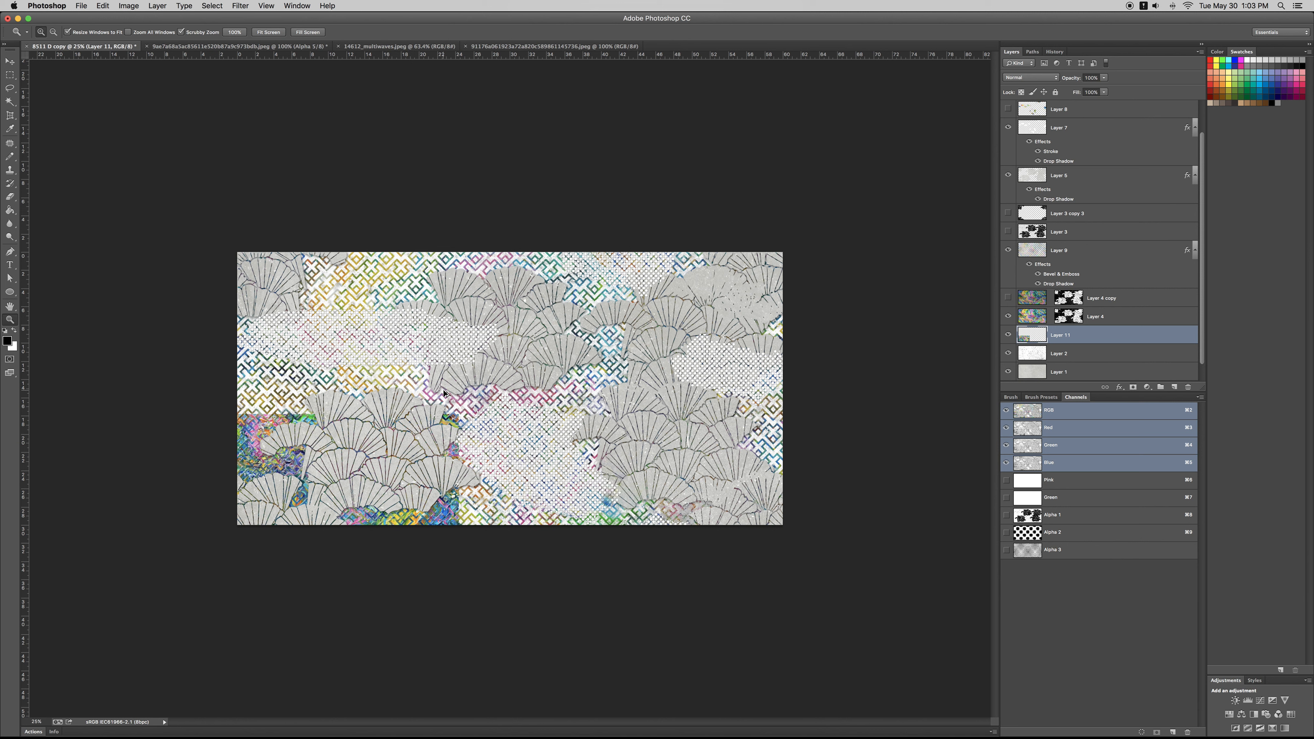
# Step: Duplicate the small marbled piece and place a copy rotated -90° along the right side of the canvas
pyautogui.press('super+j')
pyautogui.press('super+t')
pyautogui.moveTo(392, 466); pyautogui.dragTo(762, 387)
pyautogui.rightClick(618, 330)
pyautogui.click(652, 449)
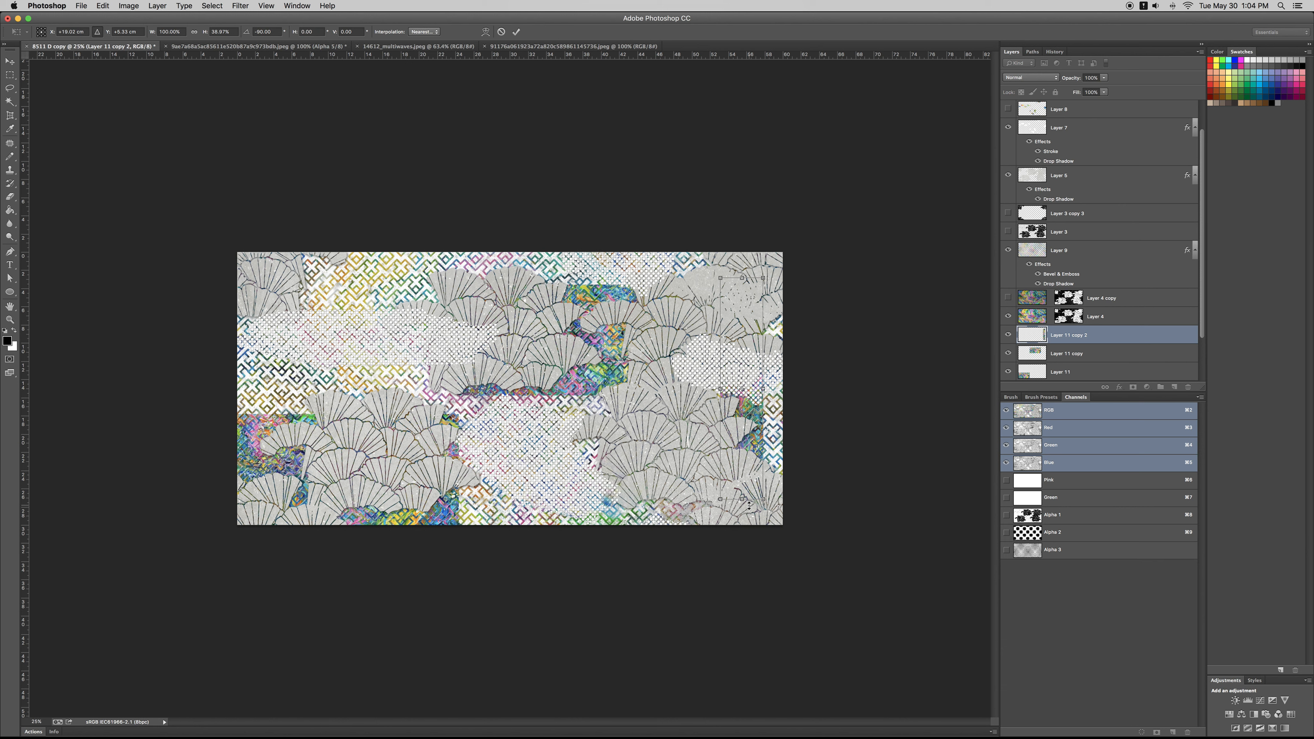
# Step: Stretch the rotated marbled copy slightly wider toward the canvas's right edge and bring it in front of all layers
pyautogui.moveTo(765, 389); pyautogui.dragTo(775, 389)
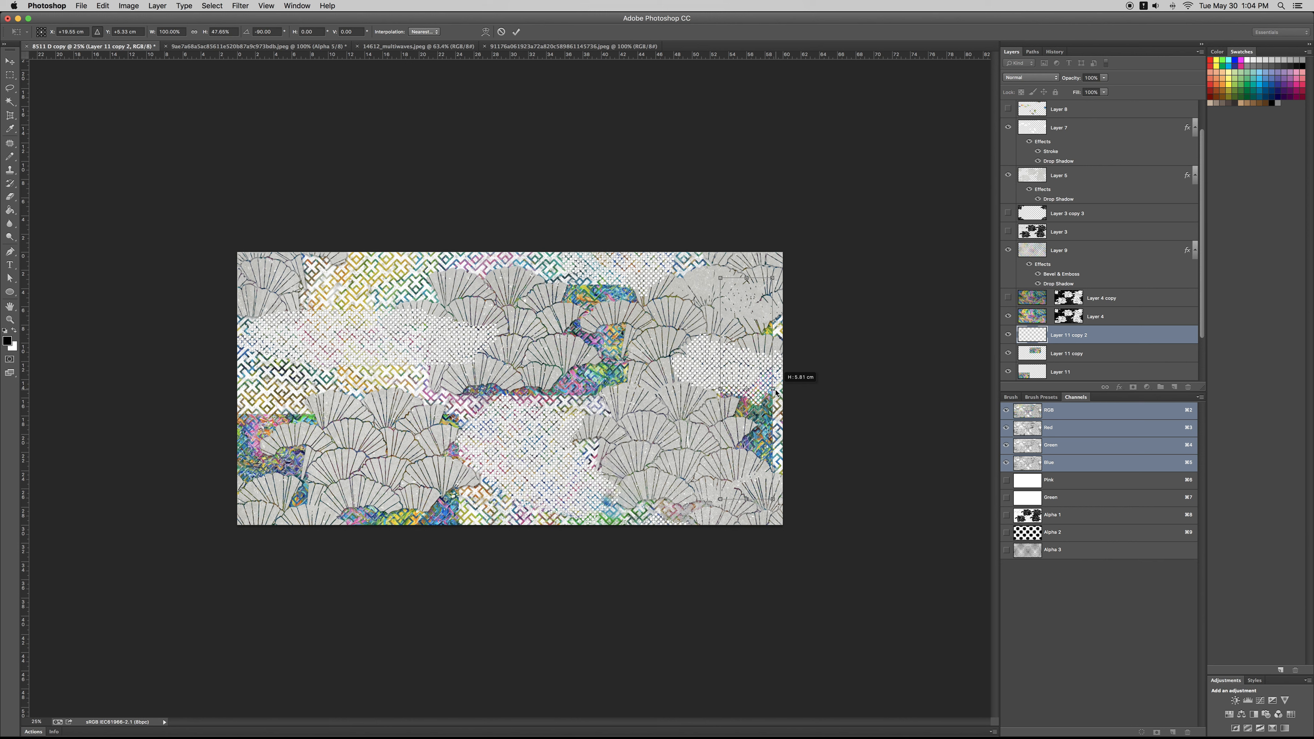
pyautogui.press('Return')
pyautogui.press('shift+super+]')
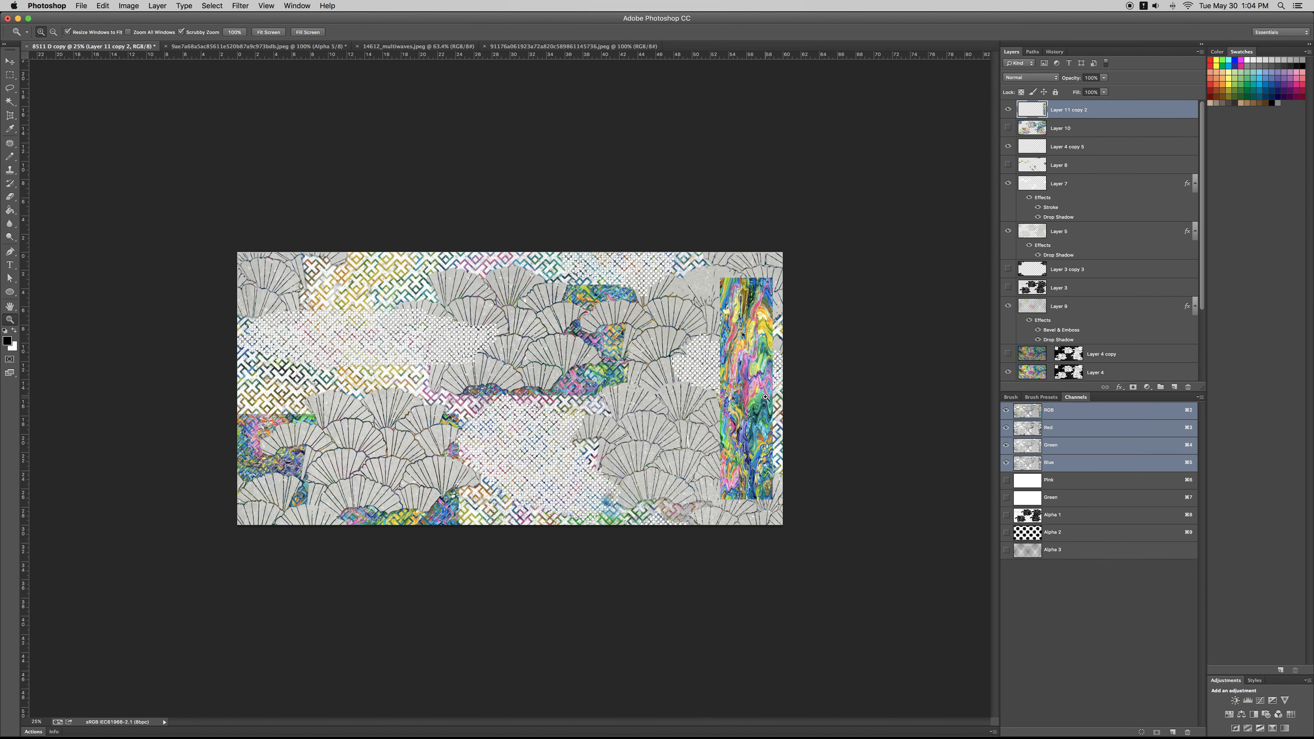